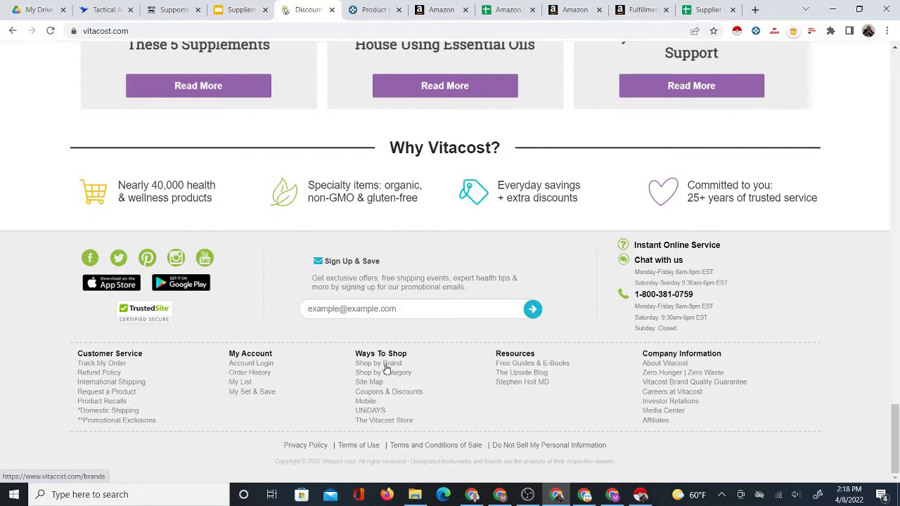
# Open Vitacost's Shop by Brand page and browse the featured brands and the alphabetical brand listing.
pyautogui.click(386, 367)
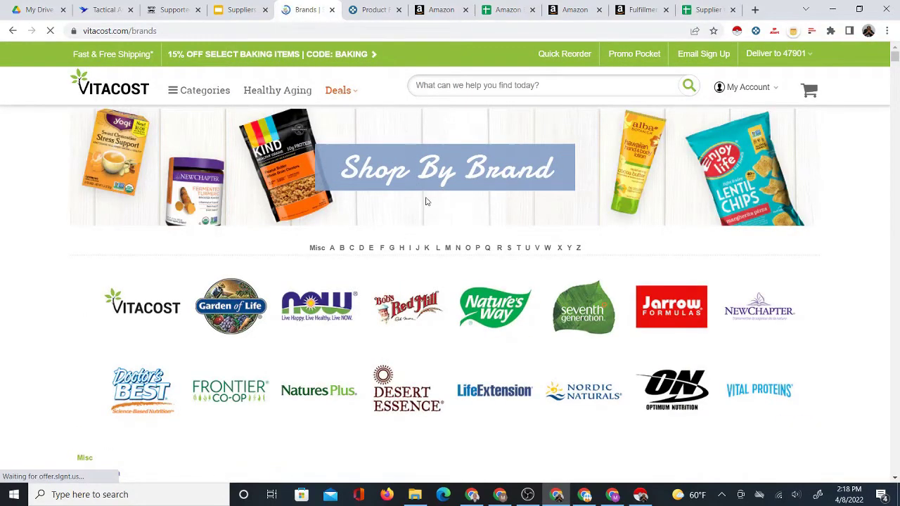
pyautogui.scroll(-2, 426, 202)
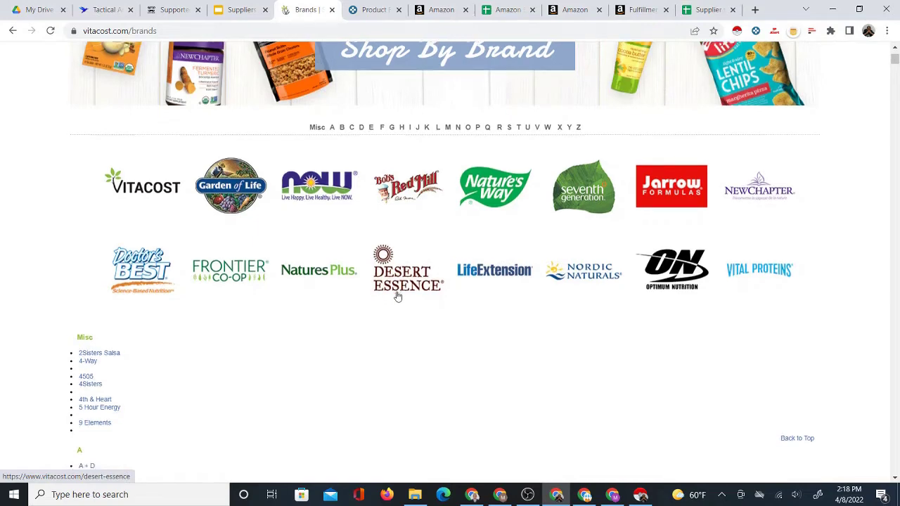
pyautogui.scroll(-1, 397, 296)
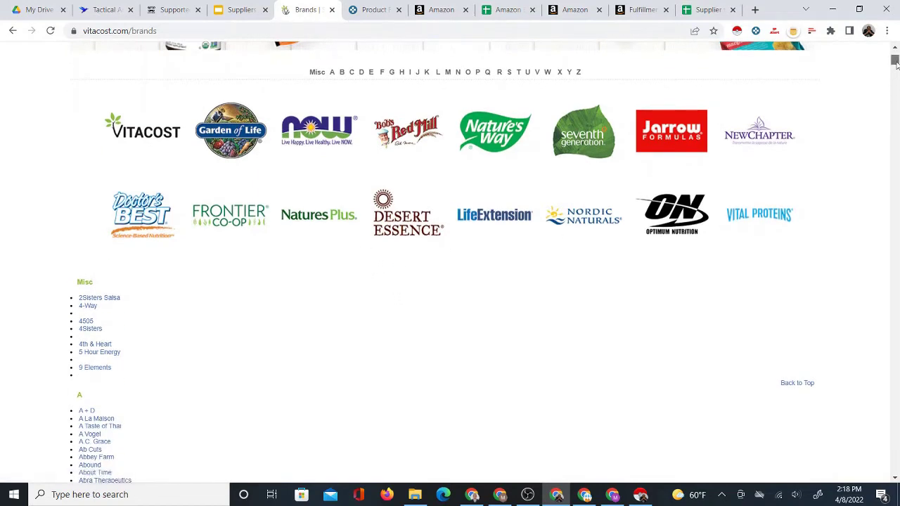
pyautogui.moveTo(894, 62)
pyautogui.mouseDown()
pyautogui.moveTo(878, 127)
pyautogui.moveTo(893, 153)
pyautogui.moveTo(870, 197)
pyautogui.moveTo(872, 337)
pyautogui.moveTo(884, 422)
pyautogui.moveTo(894, 432)
pyautogui.moveTo(894, 56)
pyautogui.mouseUp()
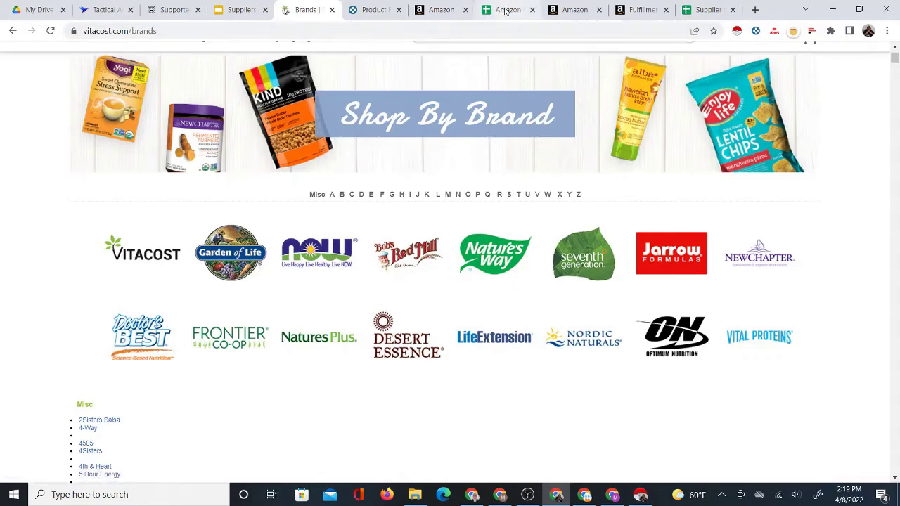
# Move the Amazon Research Template spreadsheet next to the Vitacost page in the browser and enlarge its display.
pyautogui.moveTo(505, 11); pyautogui.dragTo(372, 11)
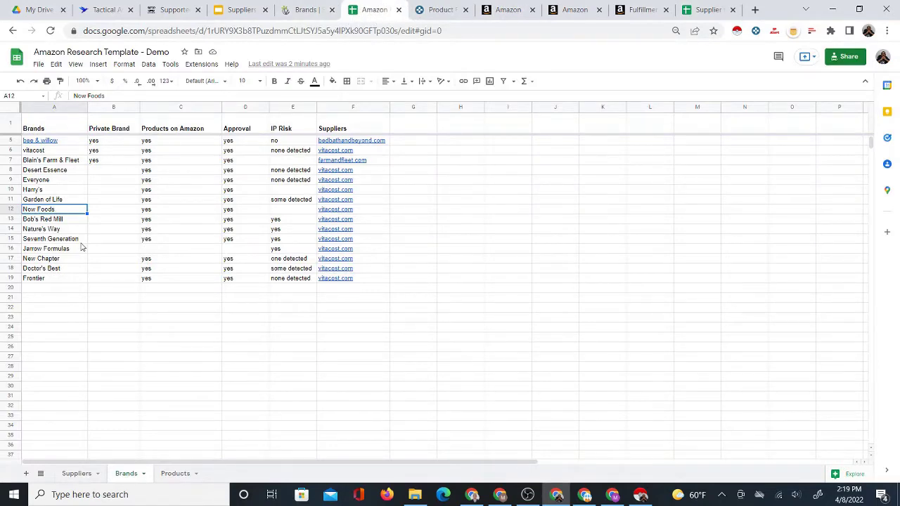
pyautogui.hotkey('ctrl', '+')
pyautogui.hotkey('ctrl', '+')
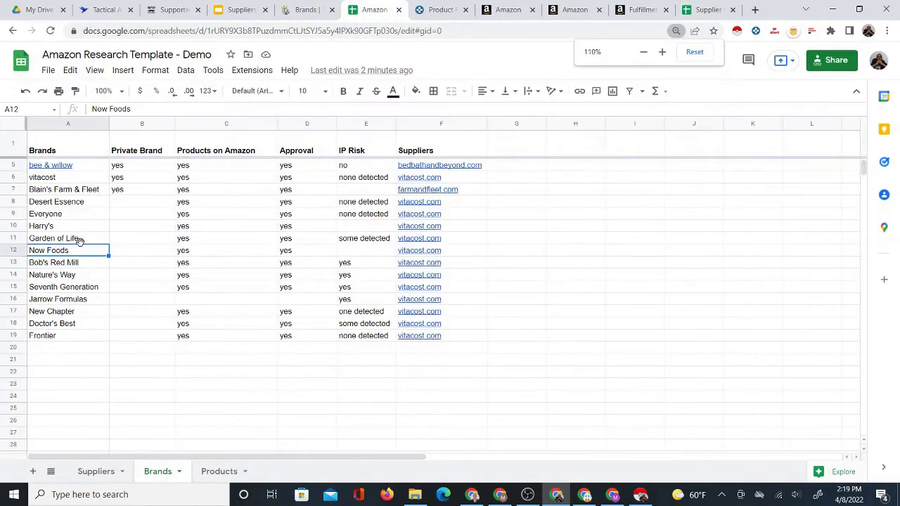
pyautogui.hotkey('ctrl', '+')
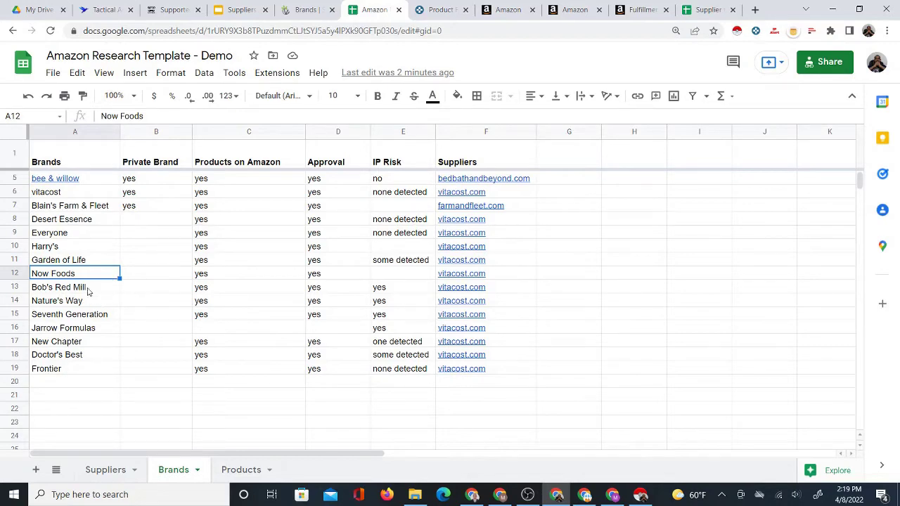
# Review the vitacost.com row in the Suppliers sheet: website, general category, shipping policy and return policy.
pyautogui.click(97, 469)
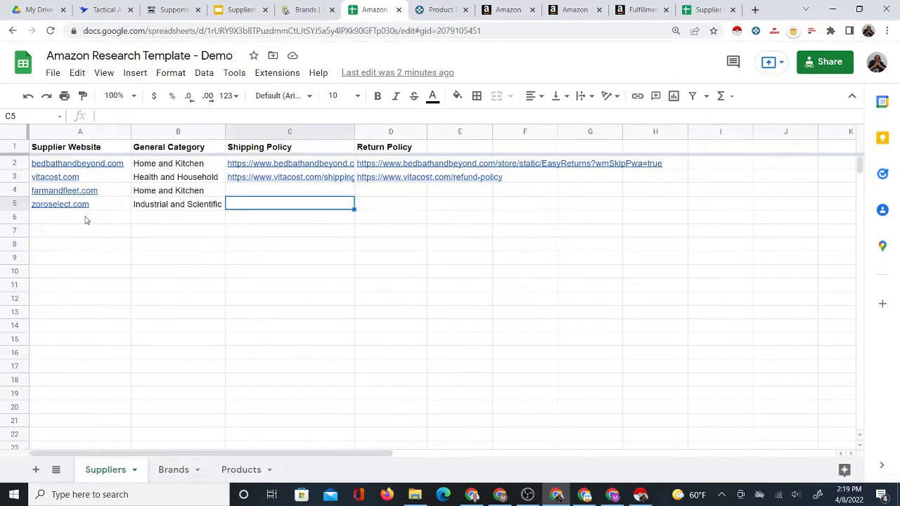
pyautogui.click(115, 182)
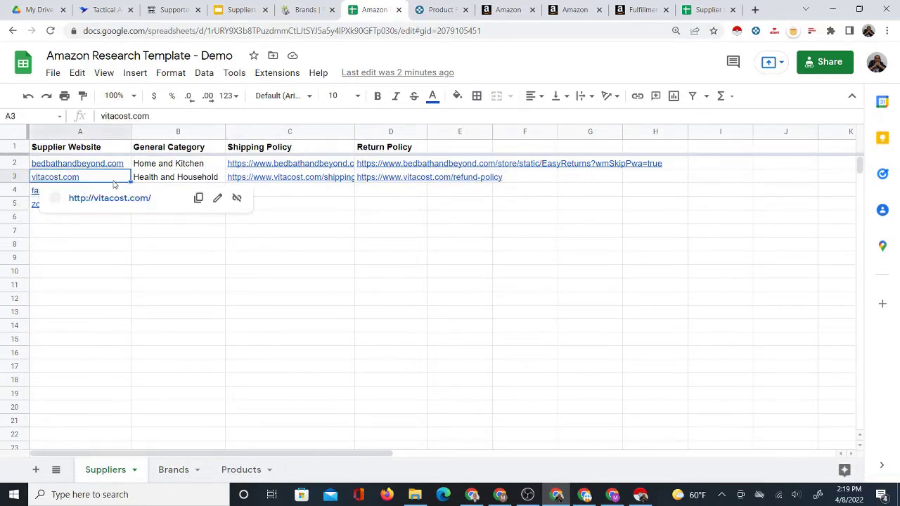
pyautogui.click(187, 179)
pyautogui.click(274, 182)
pyautogui.click(390, 178)
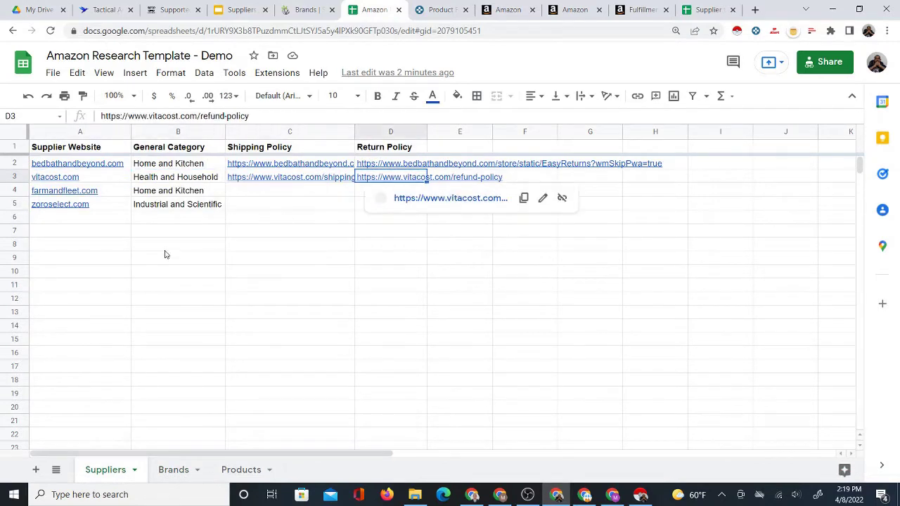
# Review the Desert Essence, Everyone, Harry's, Now Foods and Garden of Life entries in the Brands sheet.
pyautogui.click(173, 470)
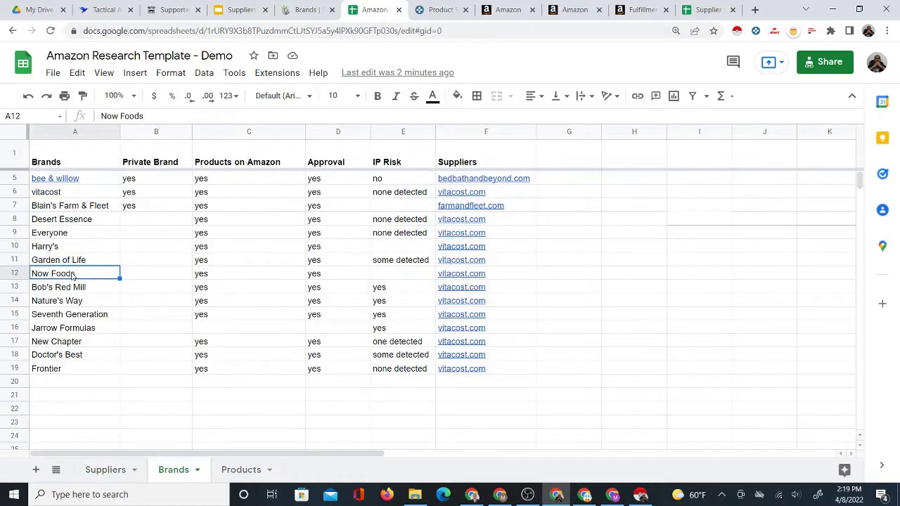
pyautogui.click(86, 221)
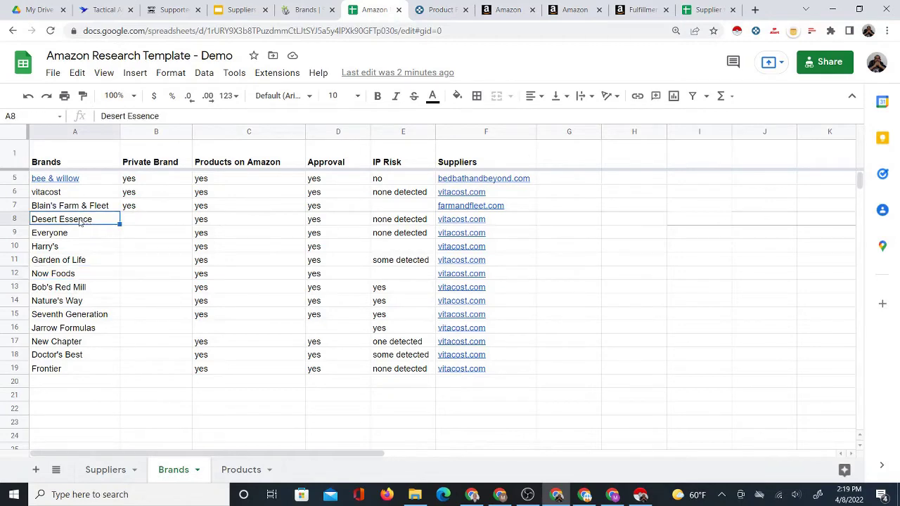
pyautogui.click(65, 236)
pyautogui.click(64, 250)
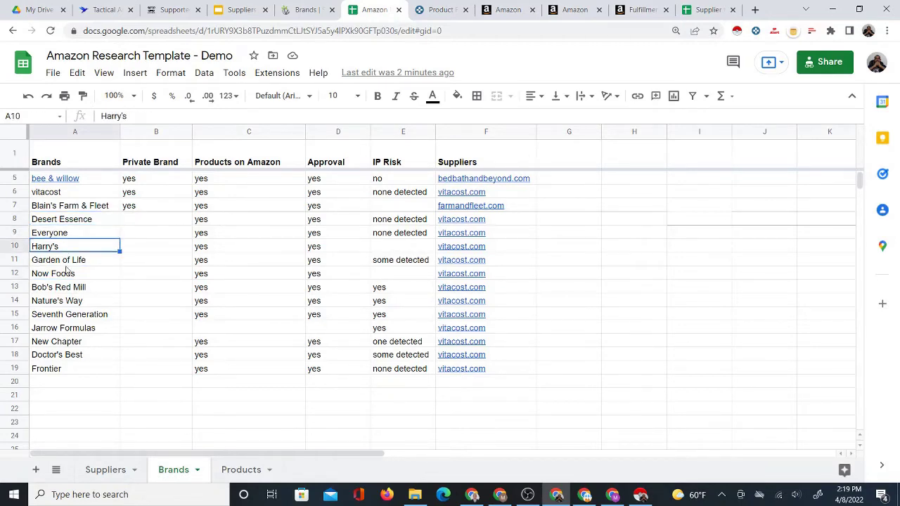
pyautogui.click(68, 275)
pyautogui.click(61, 261)
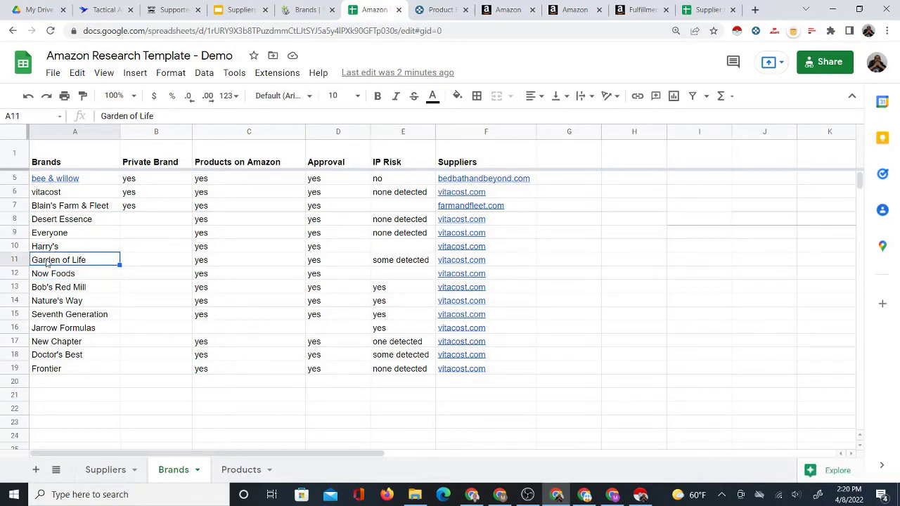
# Compare the Brands sheet, down to its last entry Frontier, with the featured brands on Vitacost's brand page.
pyautogui.click(306, 9)
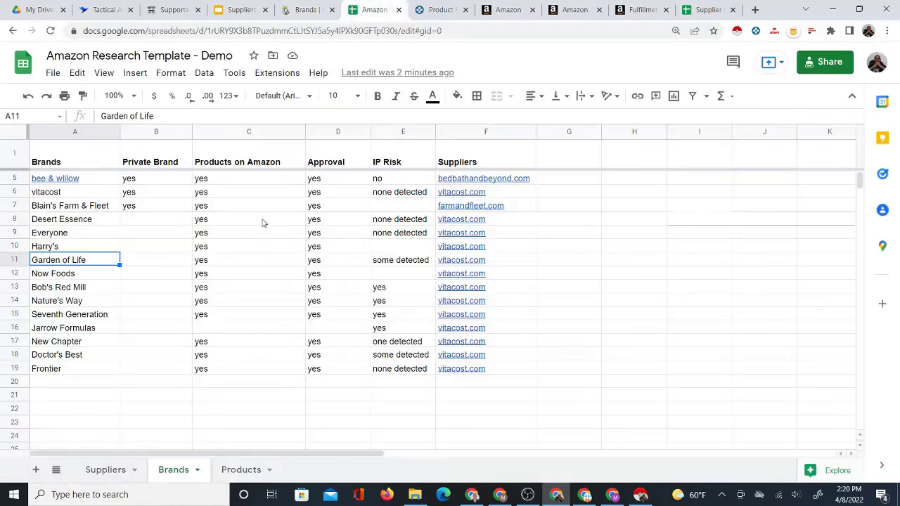
pyautogui.click(370, 10)
pyautogui.click(61, 371)
pyautogui.click(305, 12)
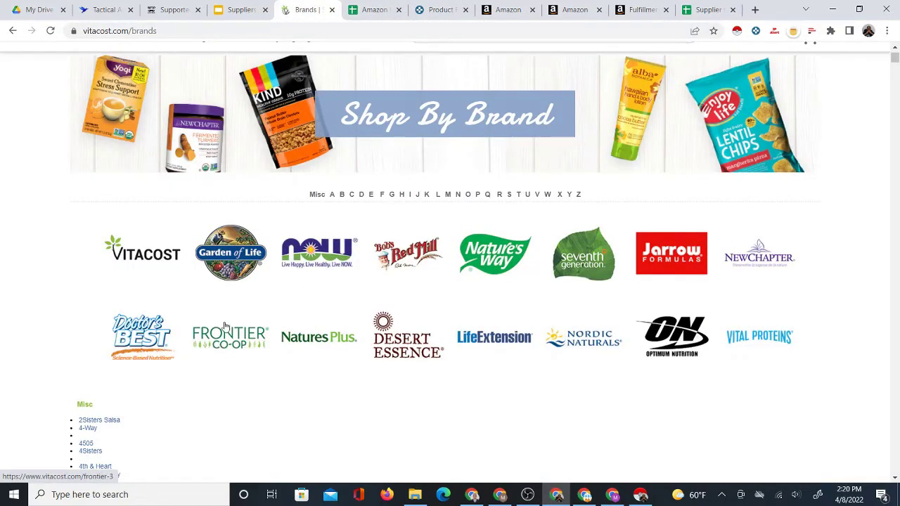
# Read the "What makes a 'good brand'?" criteria in the Suppliers Research slides against Vitacost's featured brands.
pyautogui.click(240, 9)
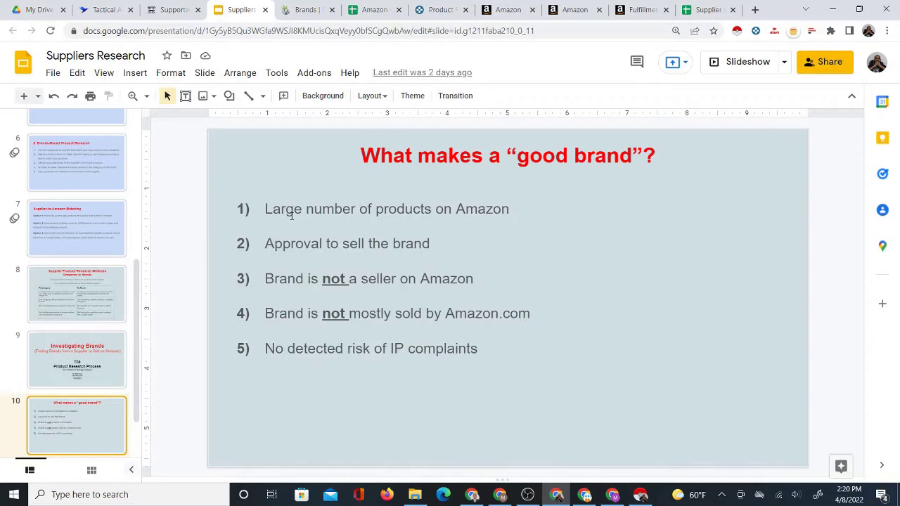
pyautogui.click(306, 9)
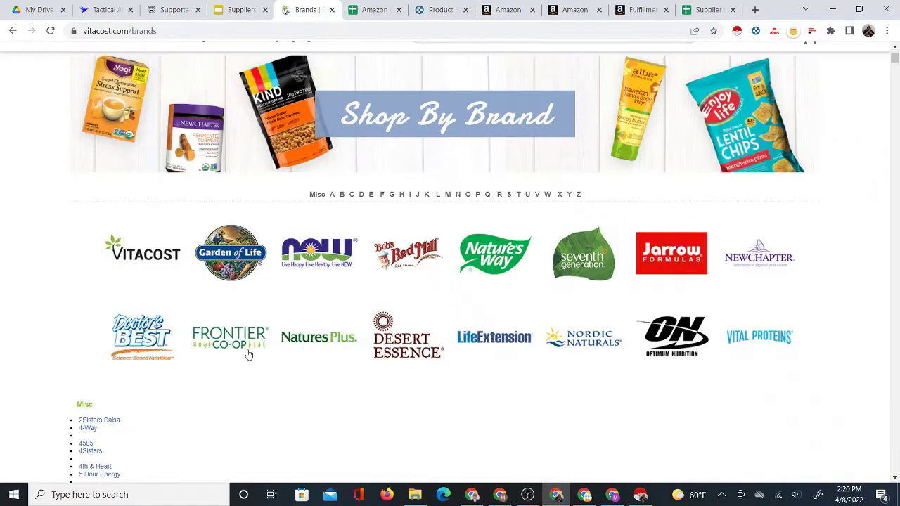
pyautogui.click(238, 11)
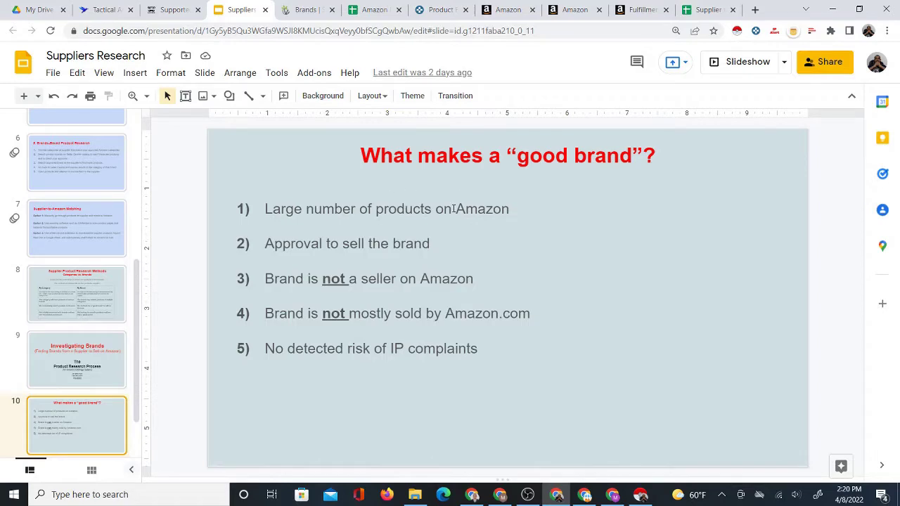
pyautogui.click(300, 11)
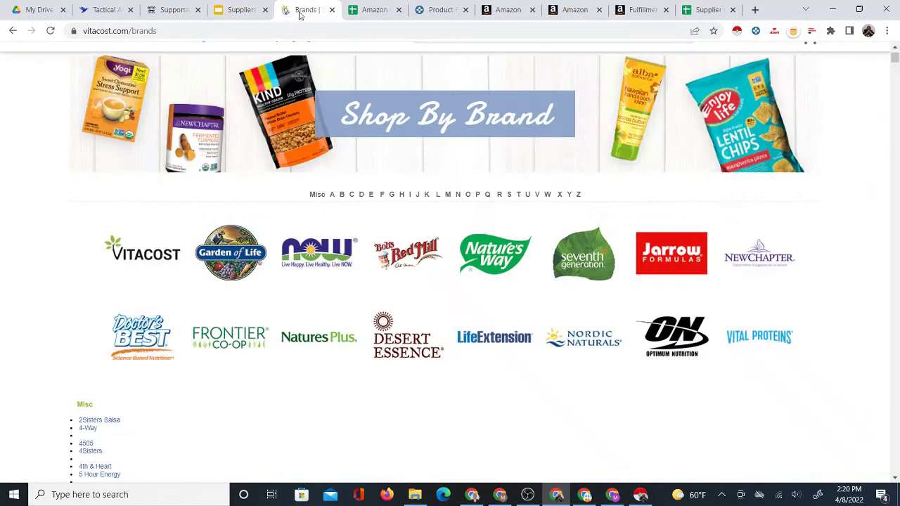
pyautogui.click(241, 11)
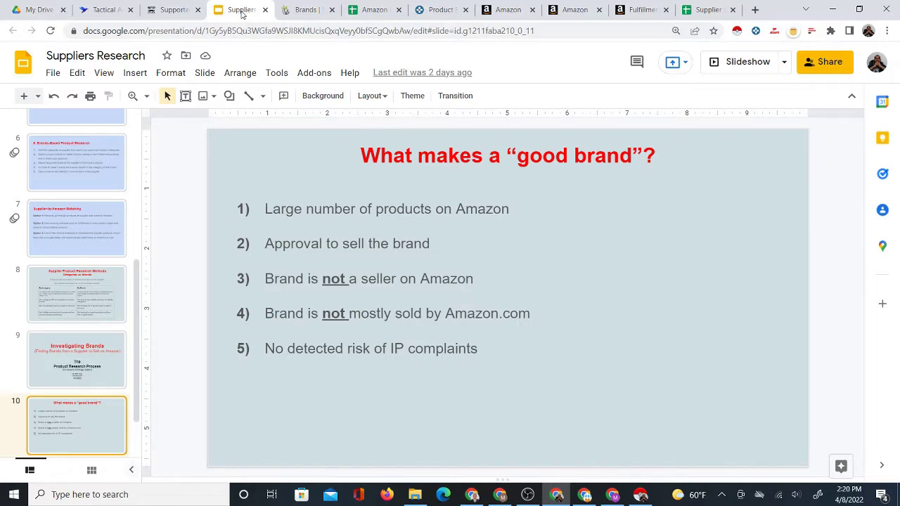
pyautogui.click(287, 11)
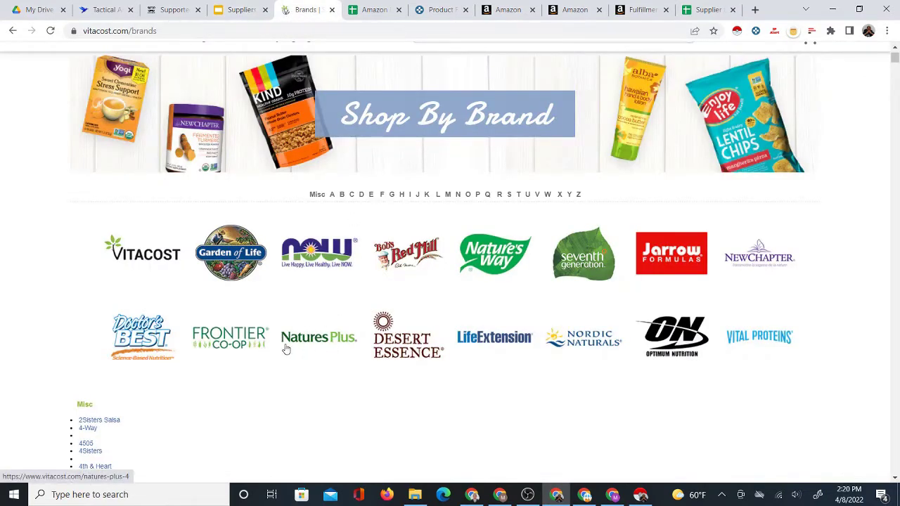
pyautogui.click(244, 11)
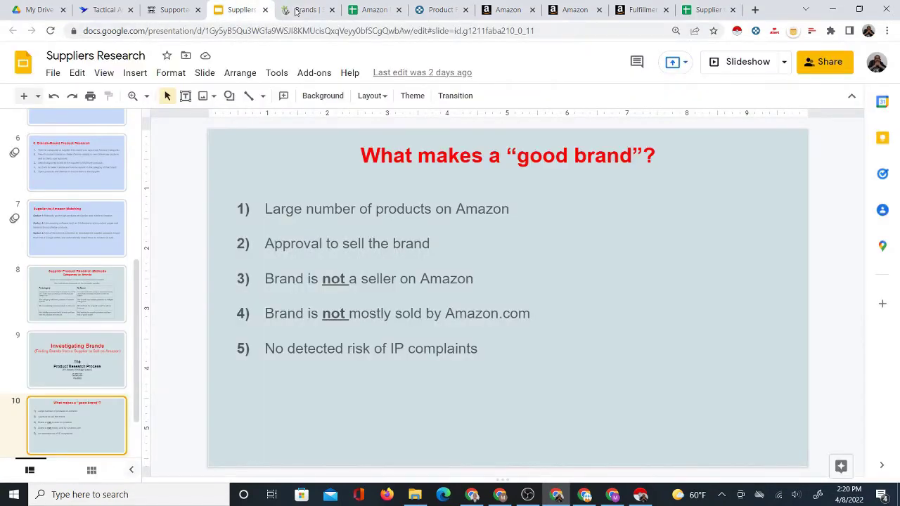
# Switch to Amazon Seller Central, open Add Products and search the catalog for "natures plus".
pyautogui.click(503, 10)
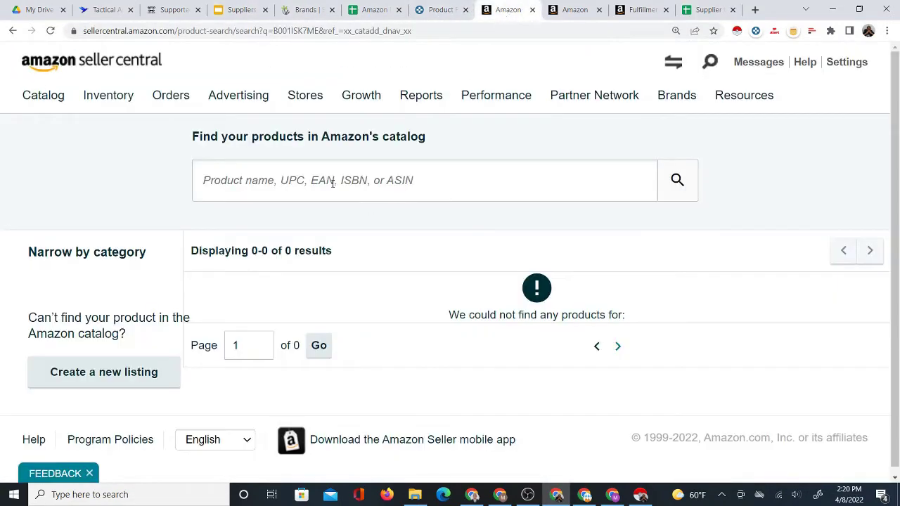
pyautogui.moveTo(43, 95)
pyautogui.click(70, 132)
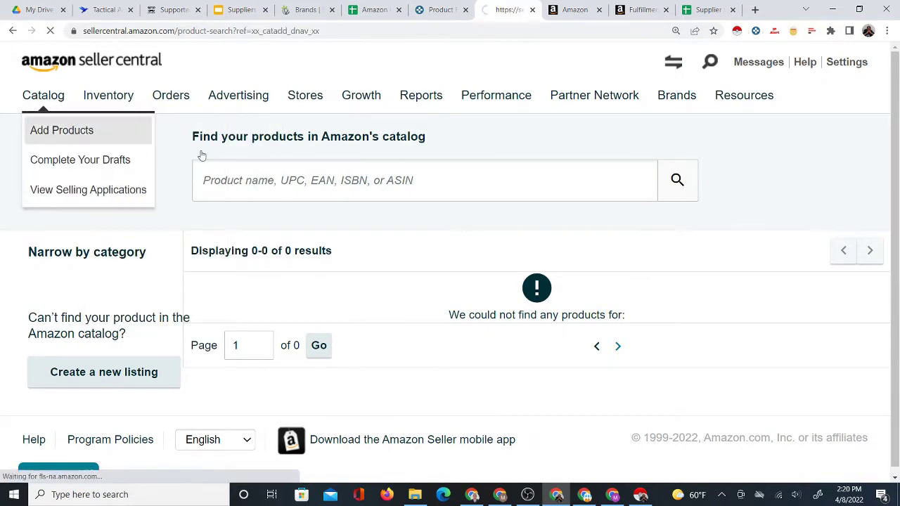
pyautogui.click(274, 408)
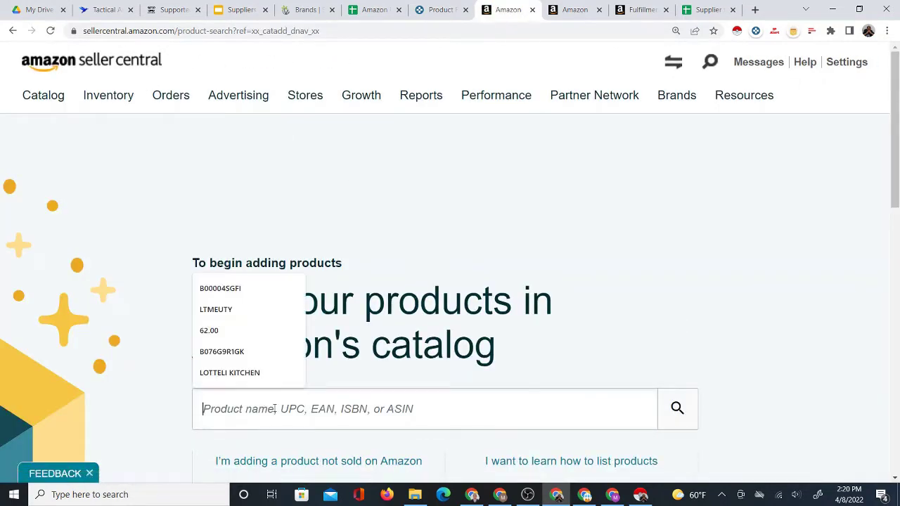
pyautogui.write('natures pl')
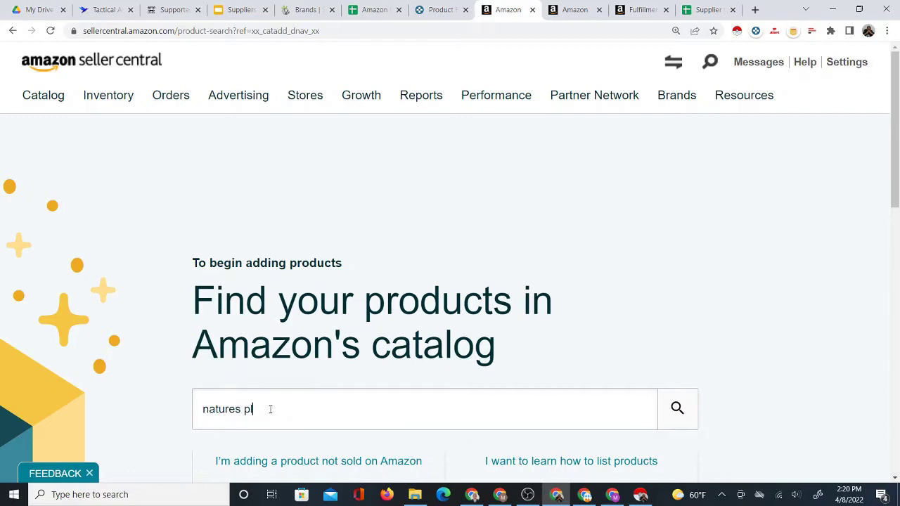
pyautogui.write('us')
pyautogui.press('Return')
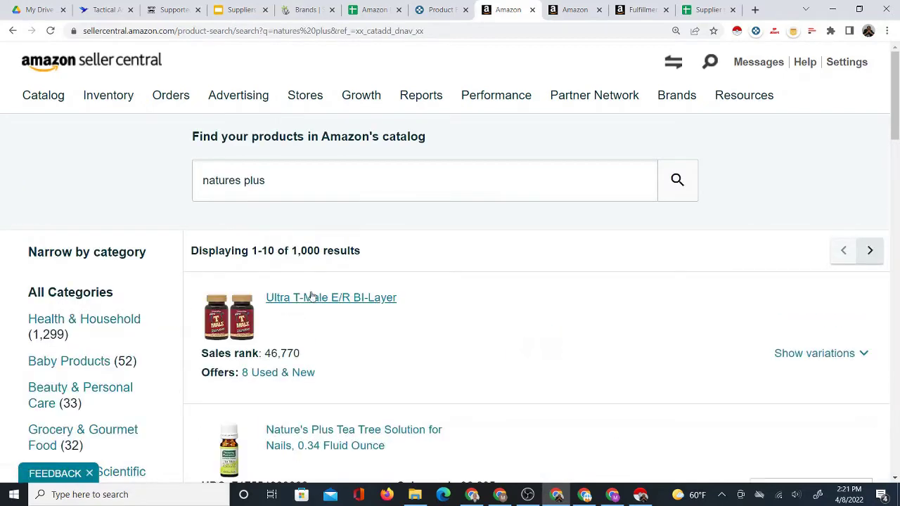
# Examine the Natures Plus catalog results for brand, sales rank, number of offers and approval to sell.
pyautogui.scroll(-2, 422, 304)
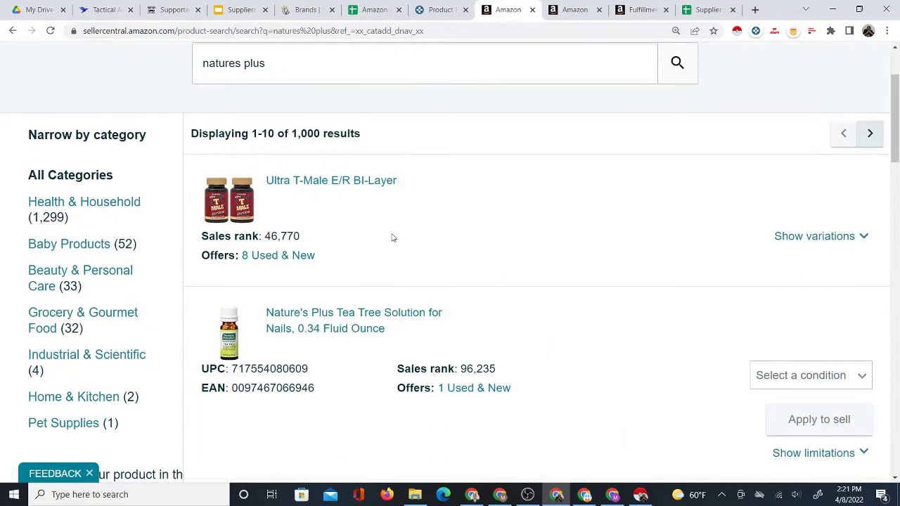
pyautogui.scroll(1, 392, 211)
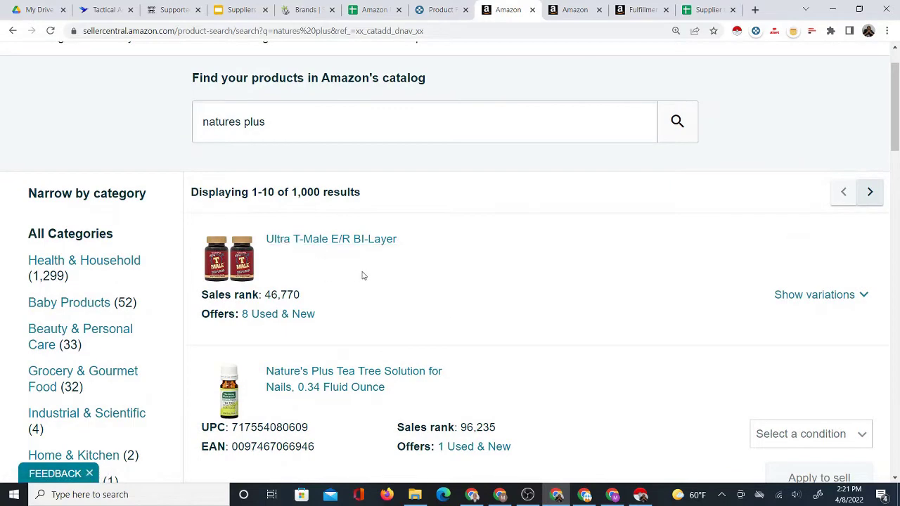
pyautogui.scroll(-2, 361, 275)
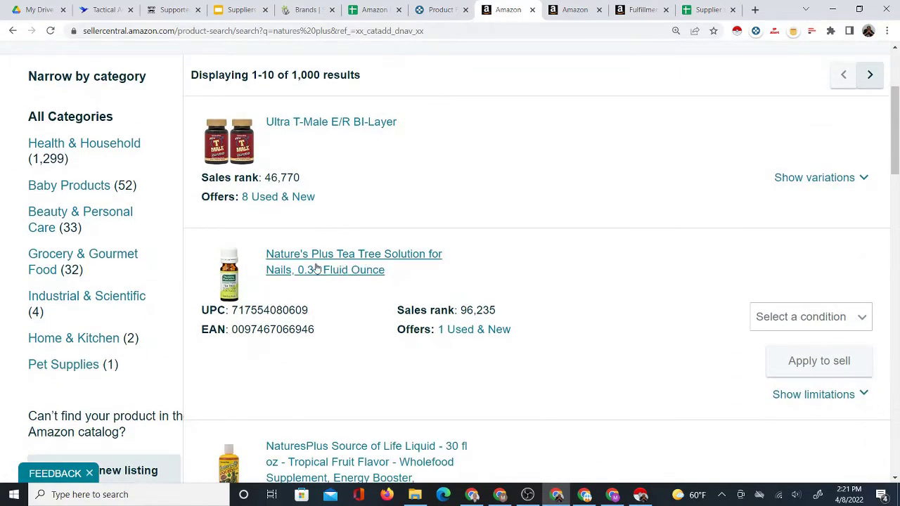
pyautogui.scroll(-2, 315, 171)
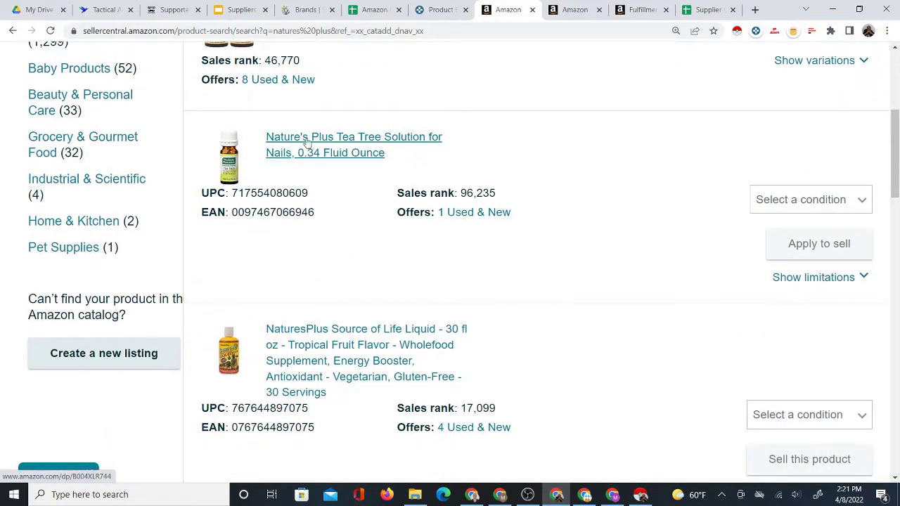
pyautogui.scroll(-3, 320, 341)
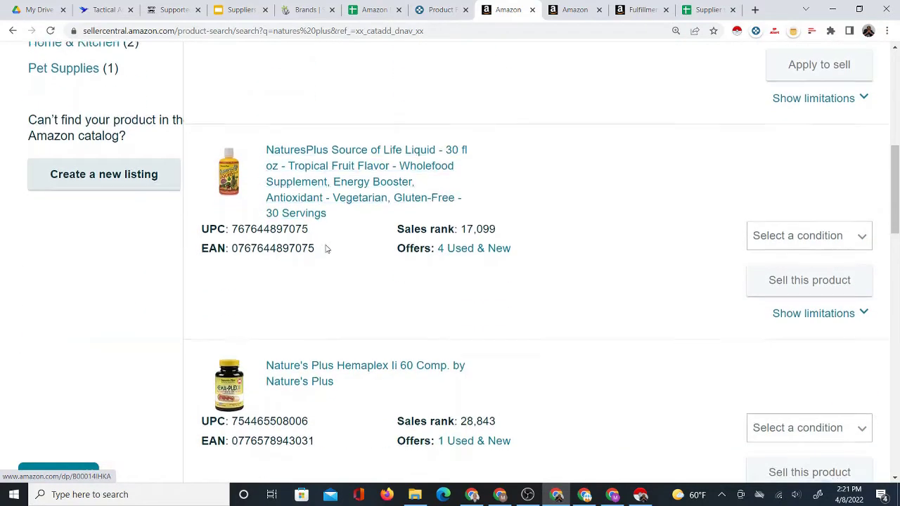
pyautogui.scroll(-3, 325, 248)
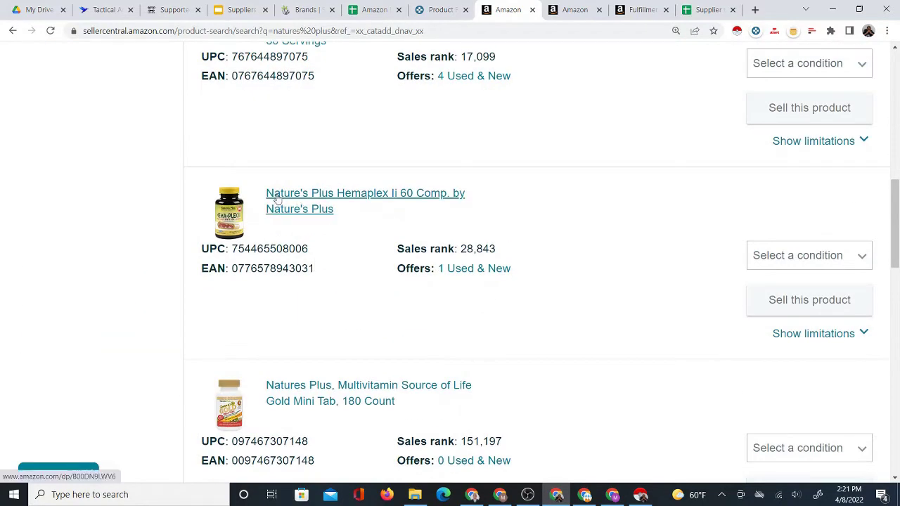
pyautogui.scroll(-2, 302, 225)
pyautogui.scroll(-2, 323, 271)
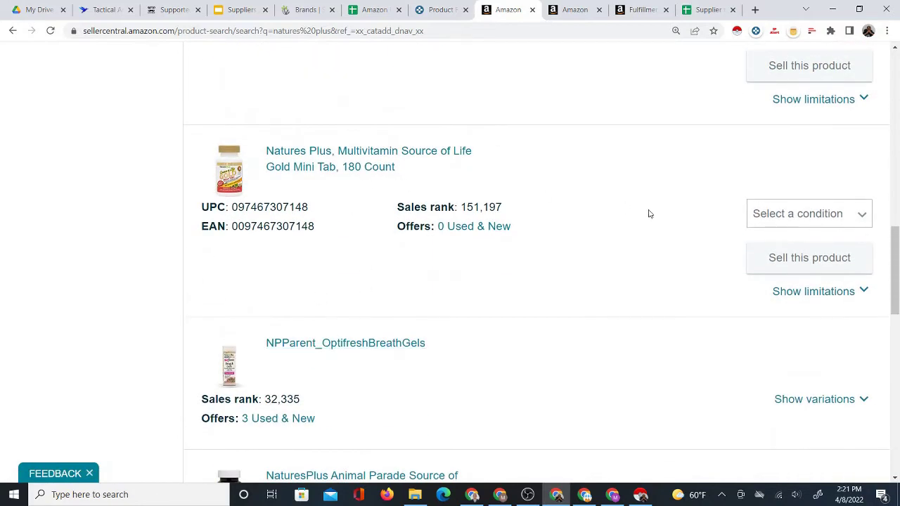
# Check selling approval by setting the condition to New for the Source of Life Gold Mini Tab multivitamin and the Hemaplex Ii.
pyautogui.click(781, 215)
pyautogui.click(781, 236)
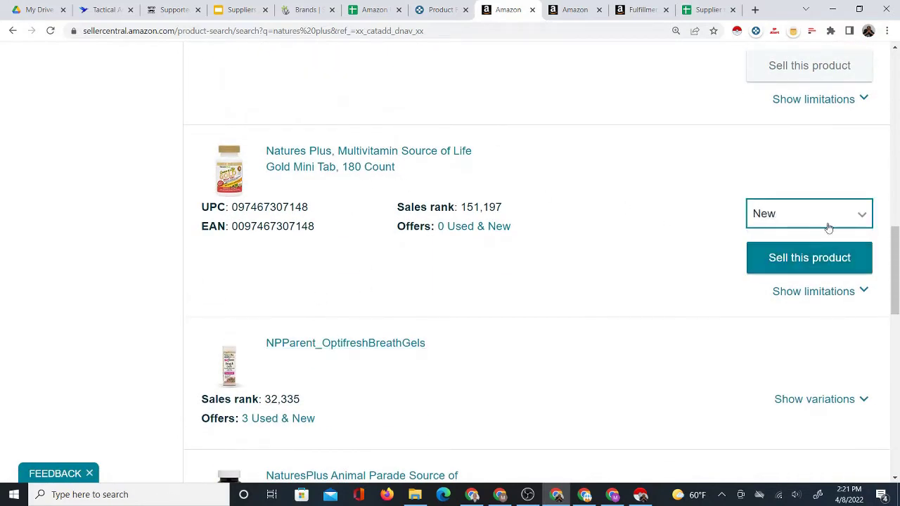
pyautogui.click(829, 228)
pyautogui.click(808, 240)
pyautogui.scroll(2, 807, 211)
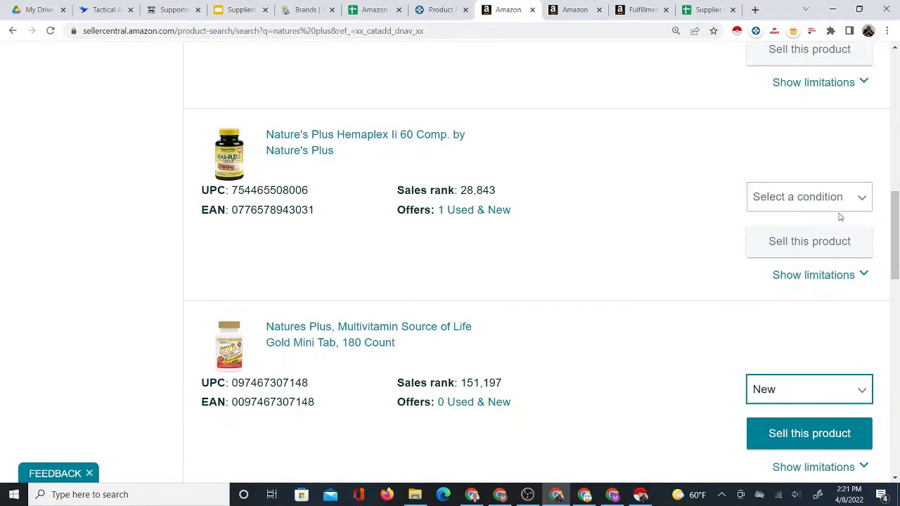
pyautogui.click(804, 203)
pyautogui.click(793, 226)
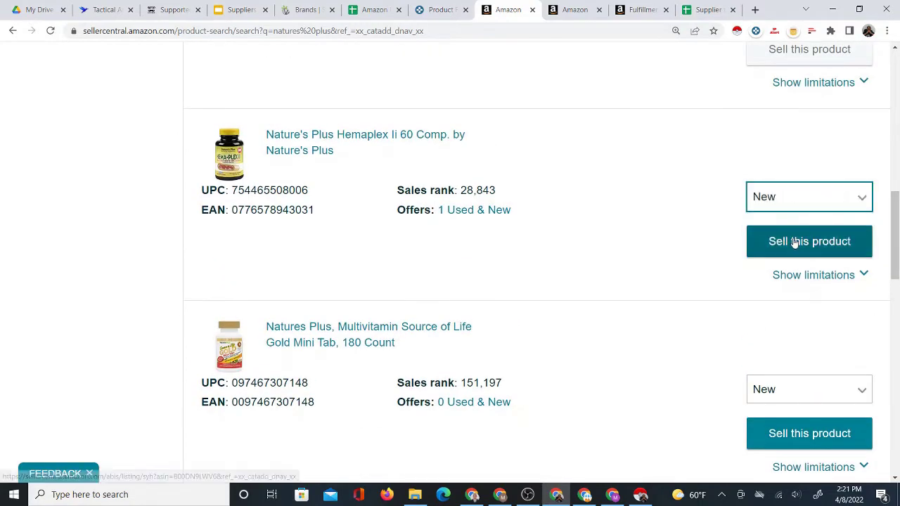
# Set the condition to New for the Animal Parade Sugar-Free MagKidz magnesium supplement to check selling approval.
pyautogui.scroll(-2, 791, 281)
pyautogui.scroll(-3, 714, 351)
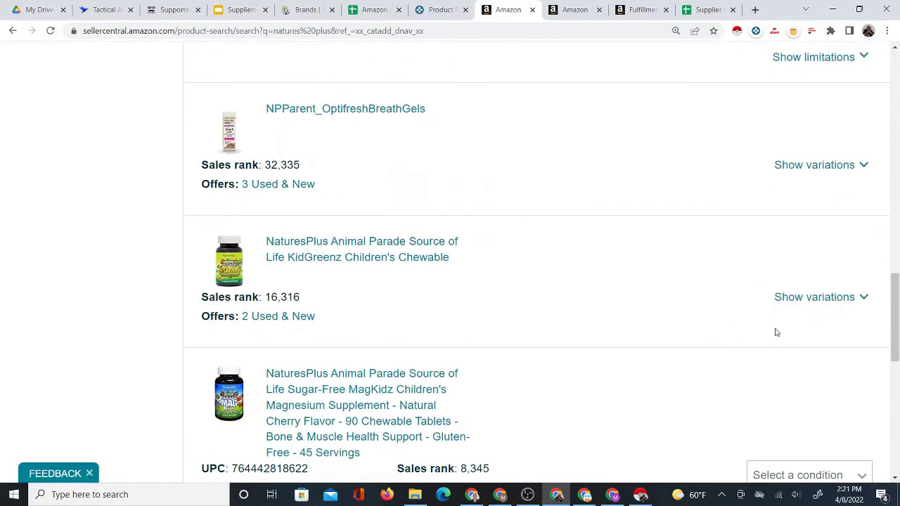
pyautogui.scroll(-2, 558, 331)
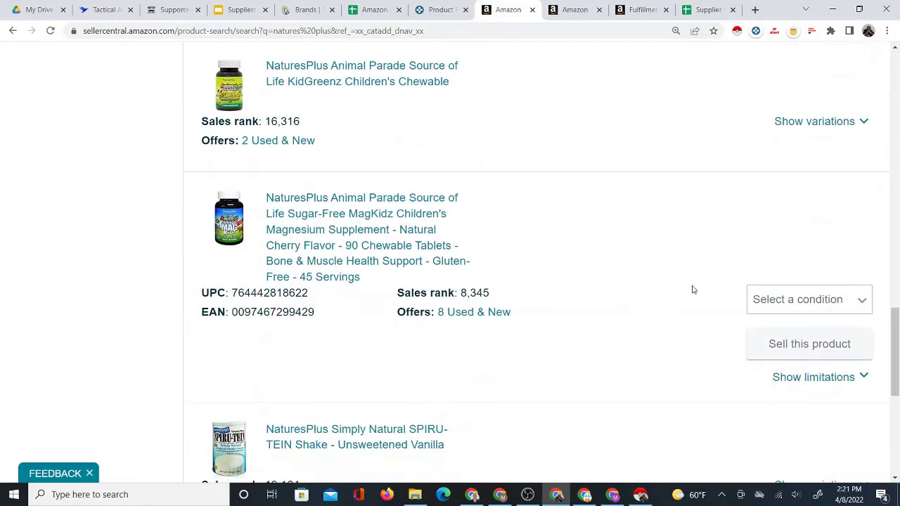
pyautogui.click(836, 298)
pyautogui.click(799, 329)
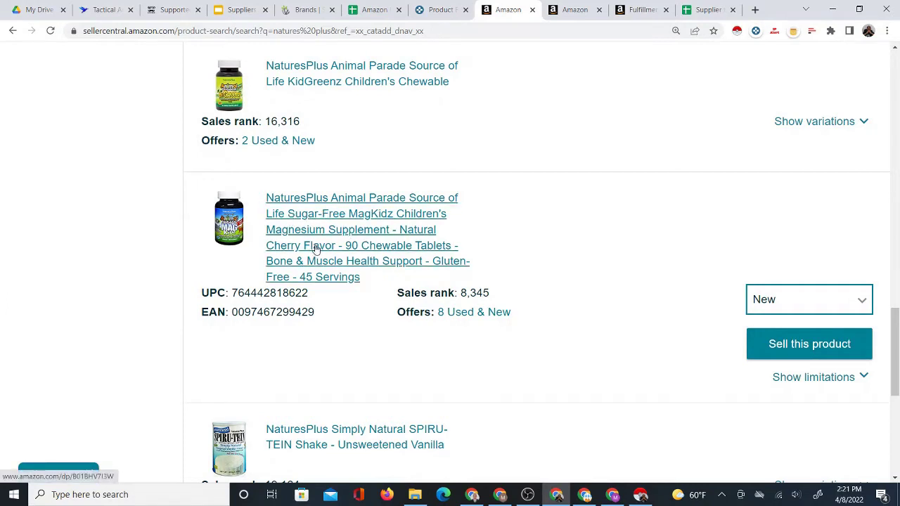
# Open the MagKidz supplement's Amazon product page and examine its sales rank, seller data and price history.
pyautogui.click(365, 229)
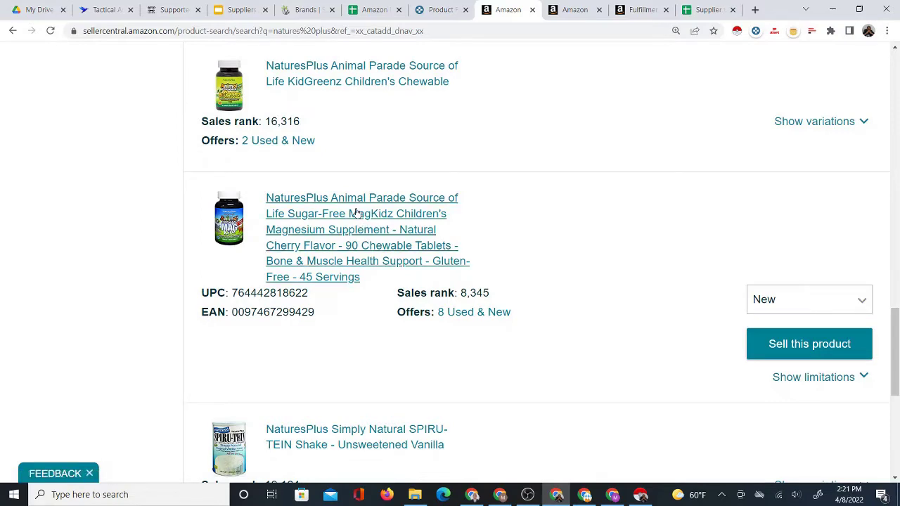
pyautogui.click(357, 213)
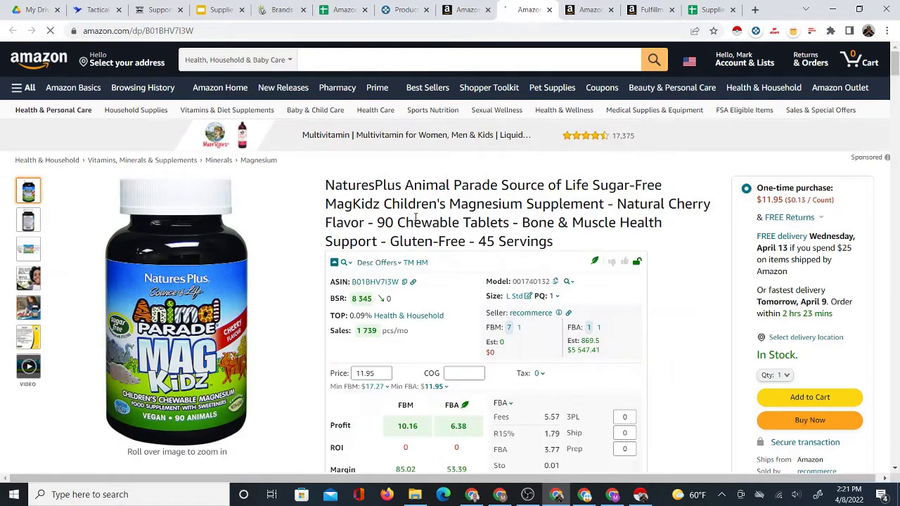
pyautogui.moveTo(283, 207)
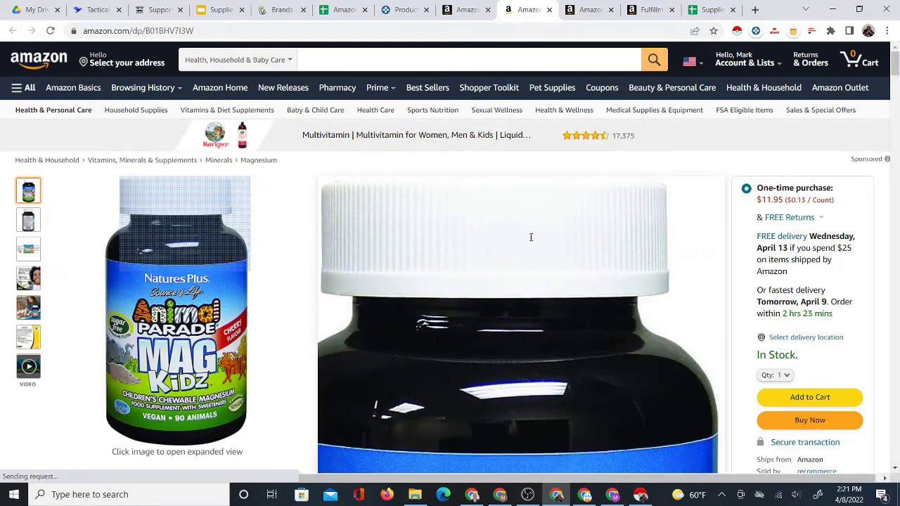
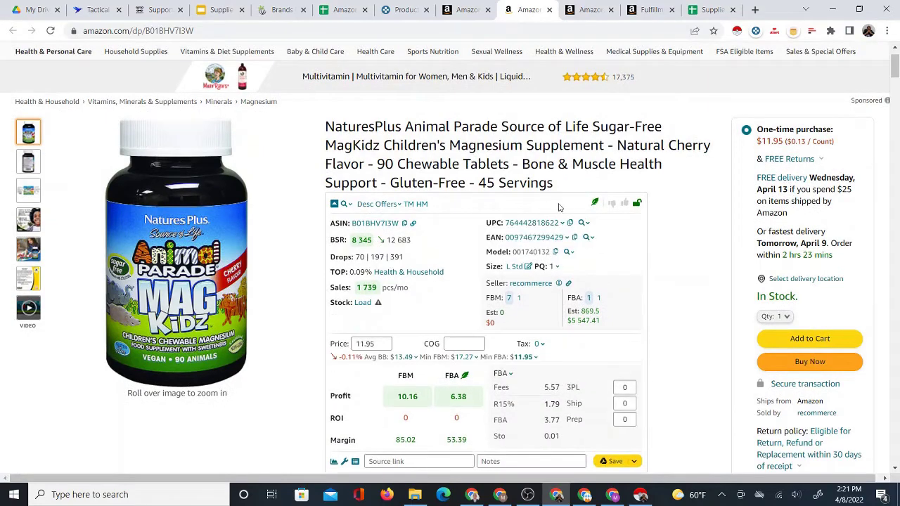
pyautogui.scroll(-2, 597, 224)
pyautogui.scroll(-5, 744, 296)
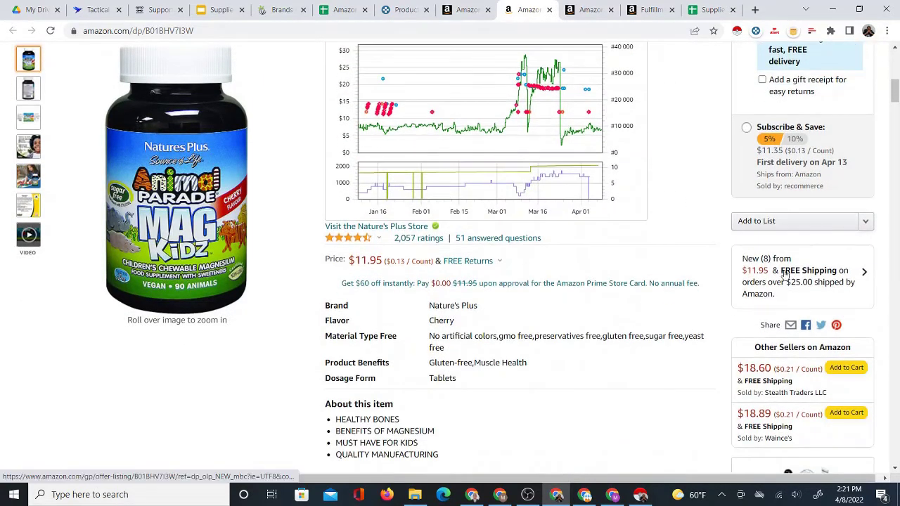
# Review all new offers for the MagKidz supplement, comparing each seller's price, ratings and shipping source, and close the offer list.
pyautogui.click(781, 273)
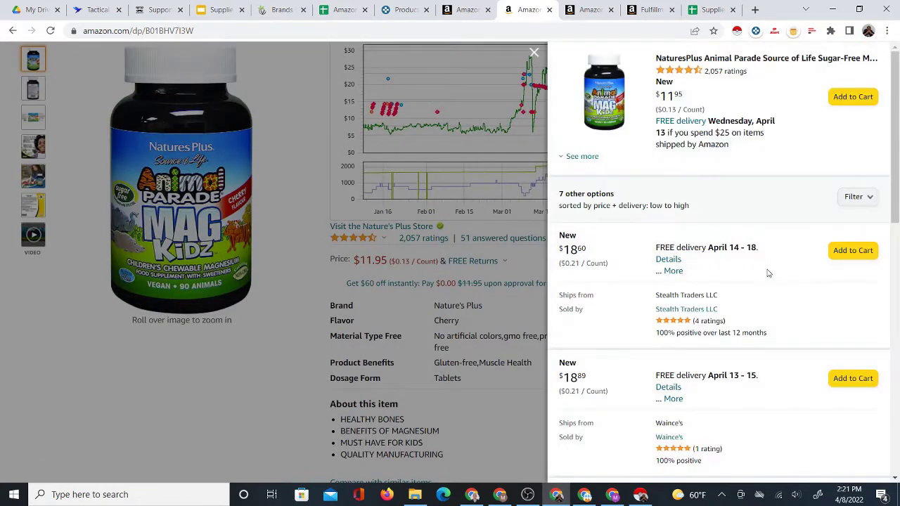
pyautogui.scroll(-10, 652, 304)
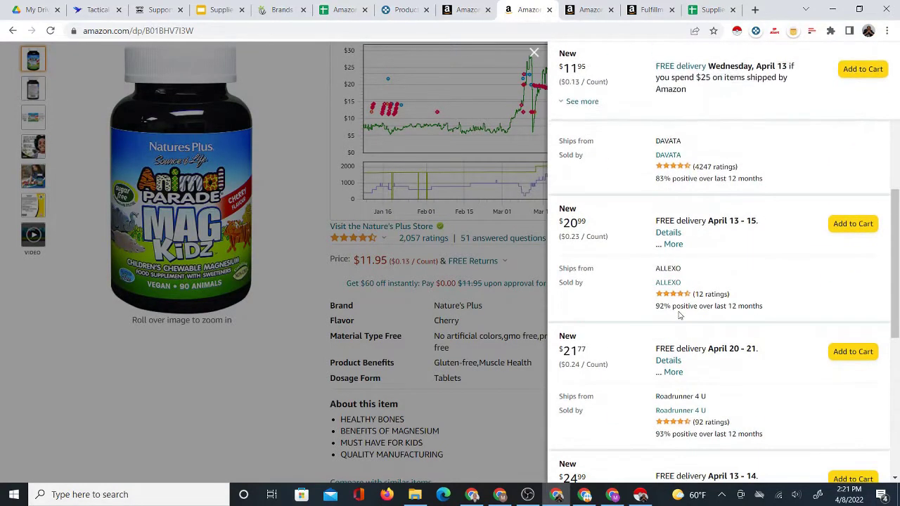
pyautogui.scroll(8, 679, 315)
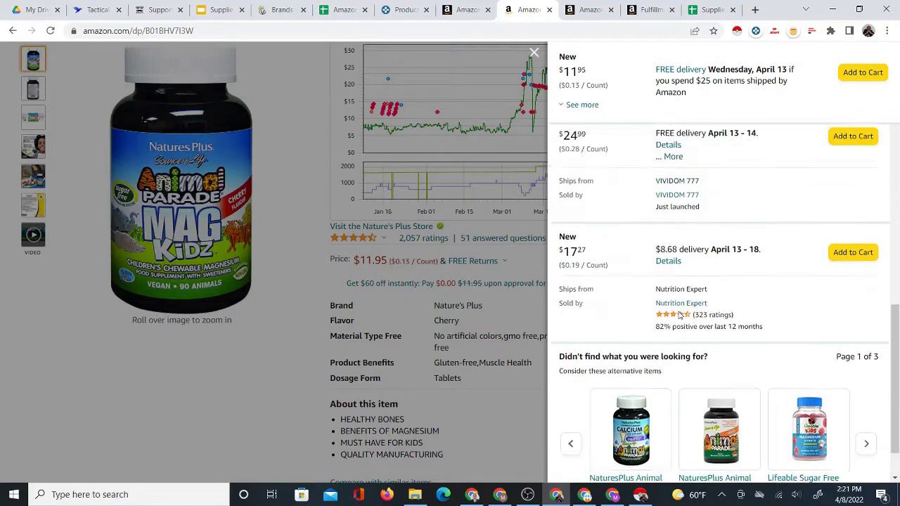
pyautogui.scroll(5, 679, 316)
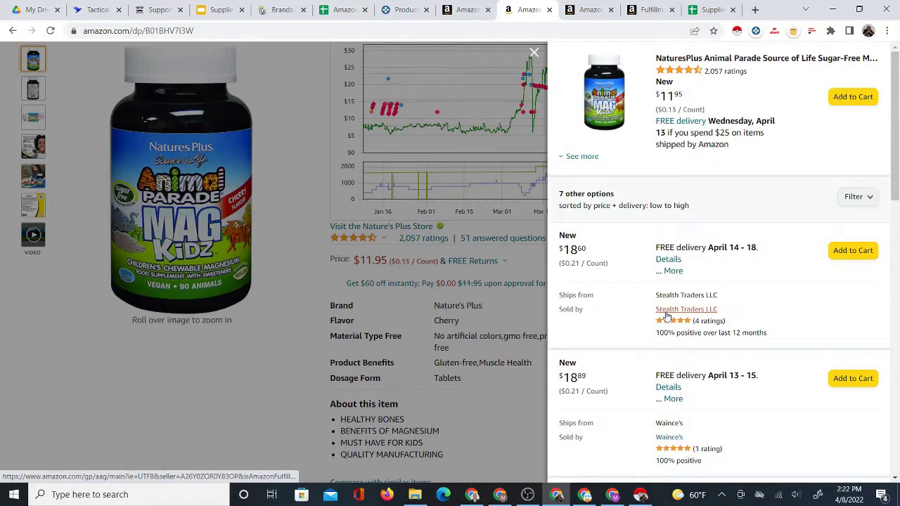
pyautogui.scroll(-3, 664, 313)
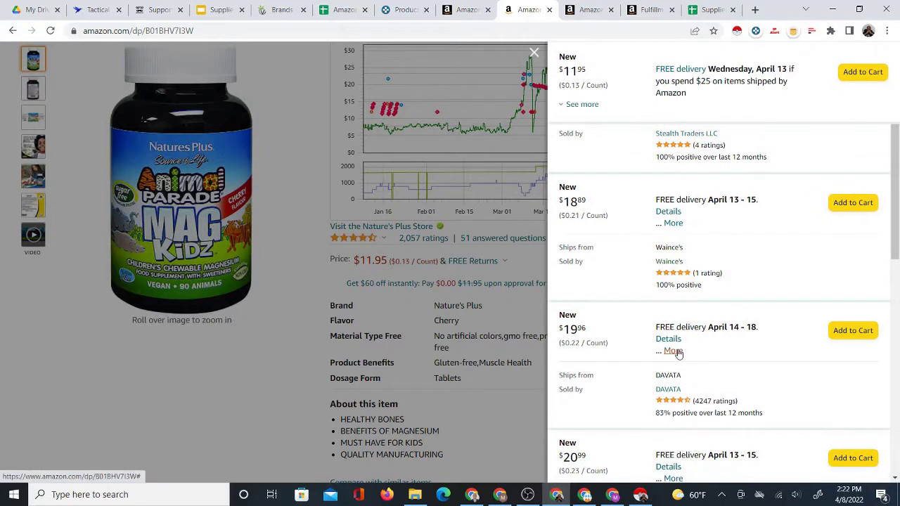
pyautogui.scroll(-2, 657, 281)
pyautogui.scroll(-2, 664, 281)
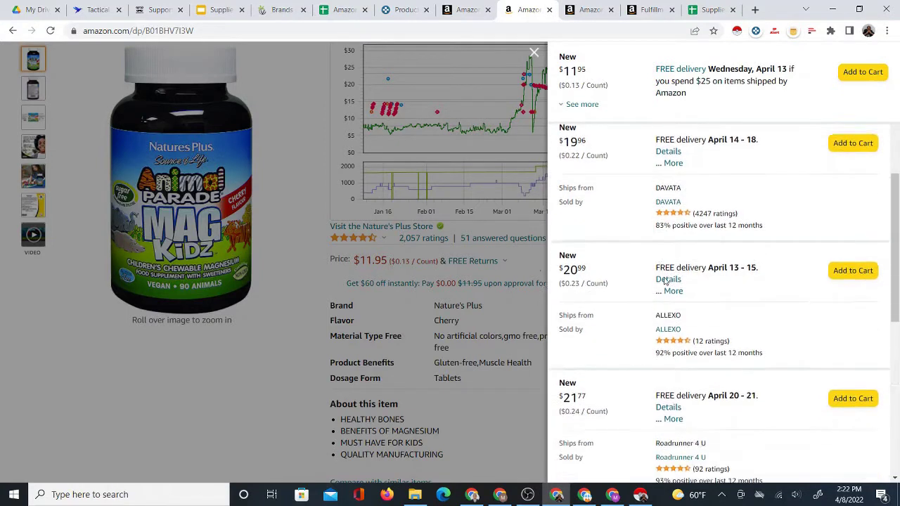
pyautogui.scroll(-1, 671, 295)
pyautogui.scroll(-1, 675, 302)
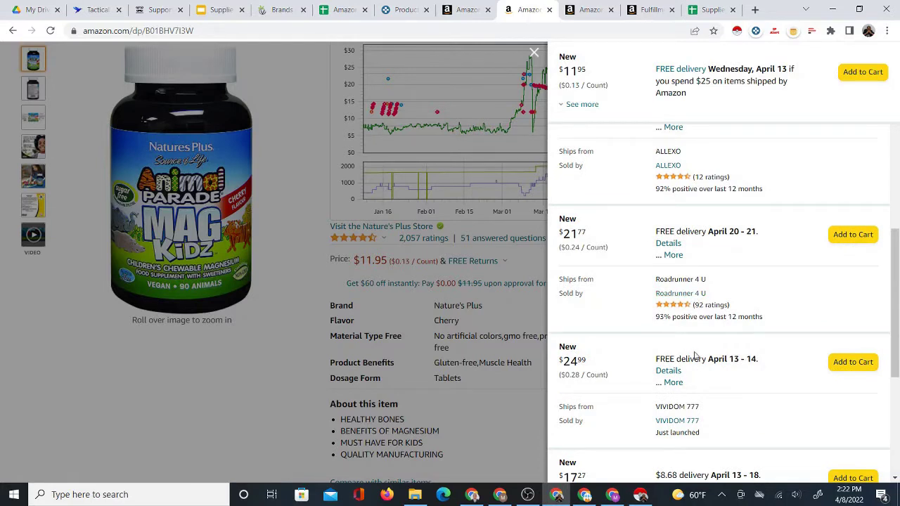
pyautogui.scroll(-3, 615, 316)
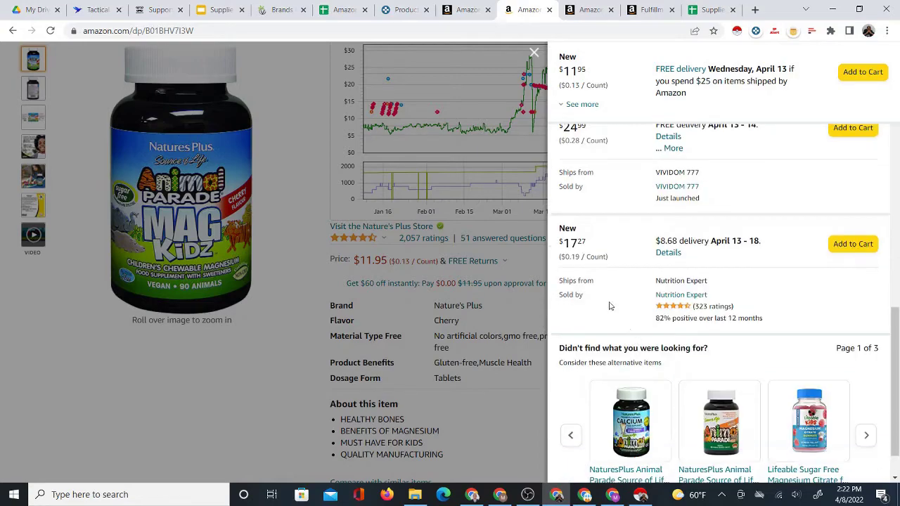
pyautogui.scroll(9, 643, 318)
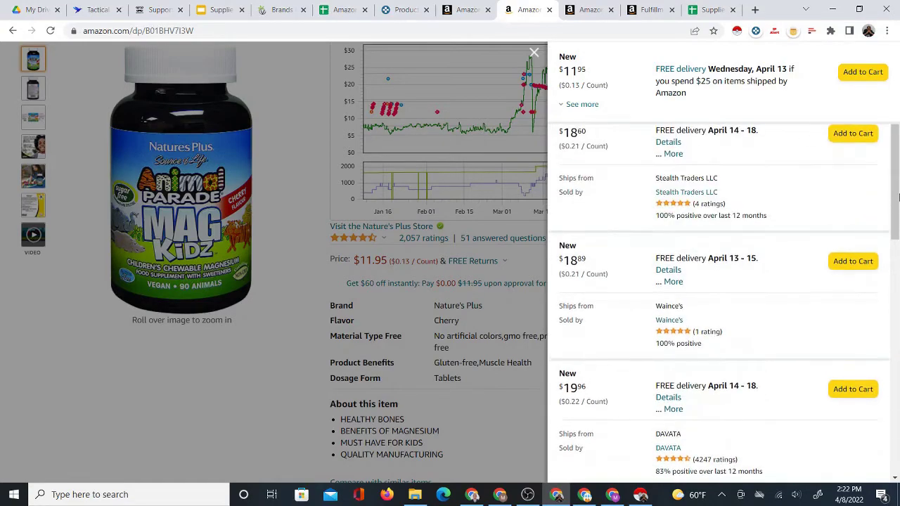
pyautogui.moveTo(718, 313); pyautogui.dragTo(726, 86)
pyautogui.click(534, 53)
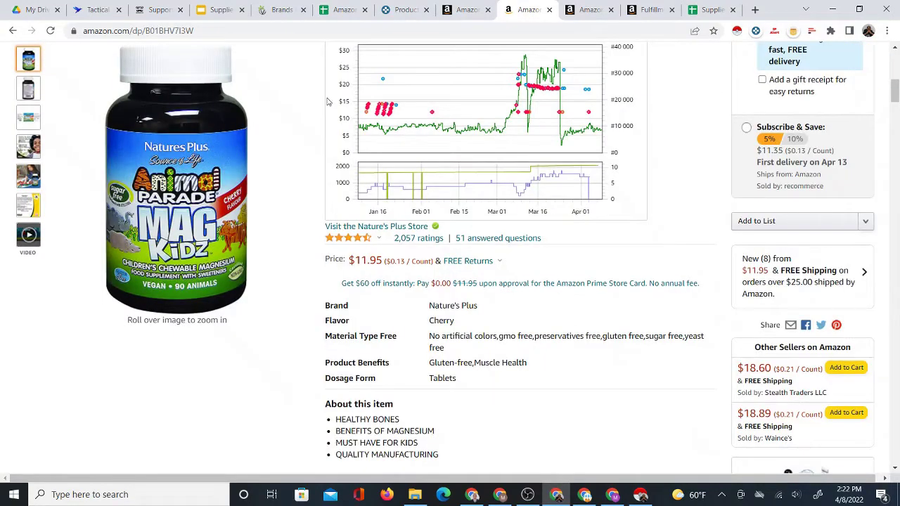
# Return to the Seller Central catalog results and browse page 2 of the Natures Plus products for sales rank and offers.
pyautogui.click(456, 12)
pyautogui.scroll(2, 369, 317)
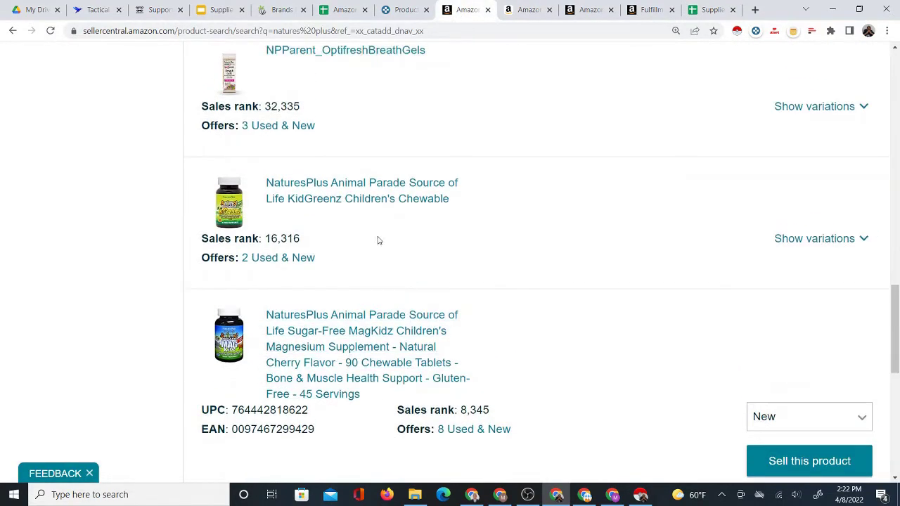
pyautogui.scroll(-7, 370, 216)
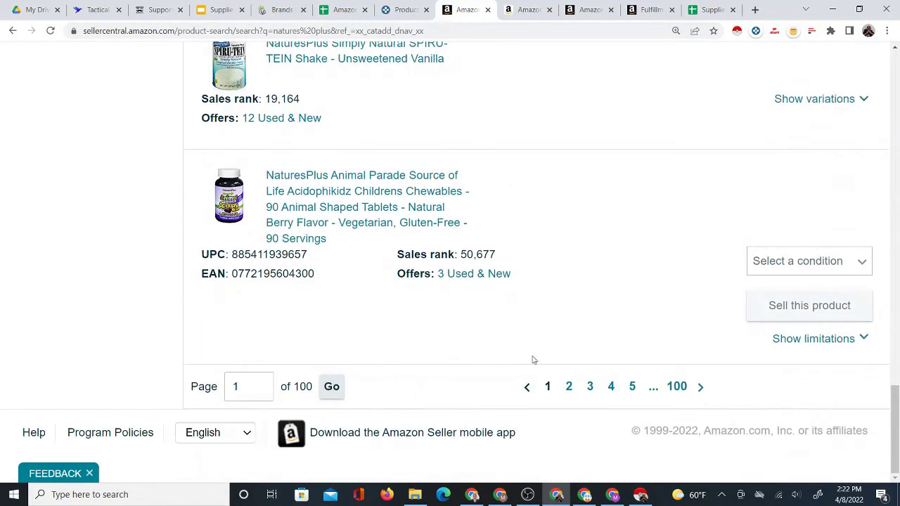
pyautogui.click(568, 386)
pyautogui.scroll(-3, 398, 294)
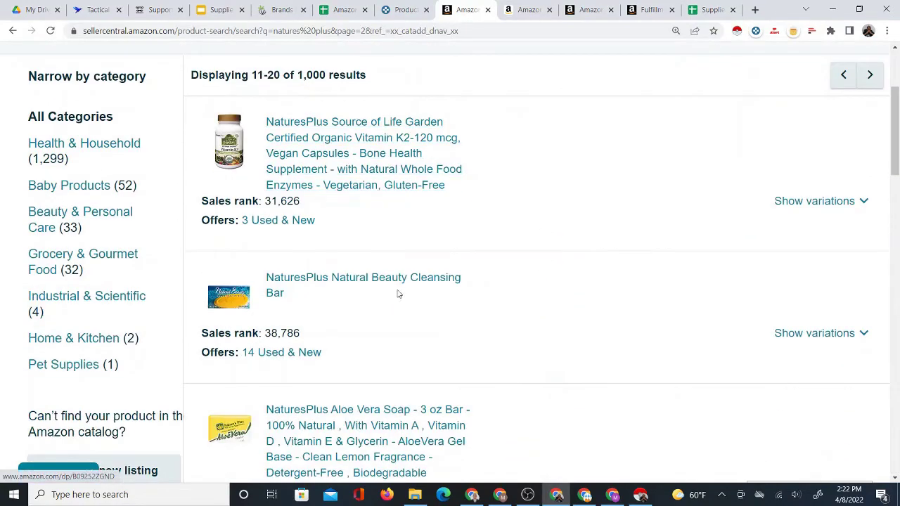
pyautogui.scroll(-7, 398, 293)
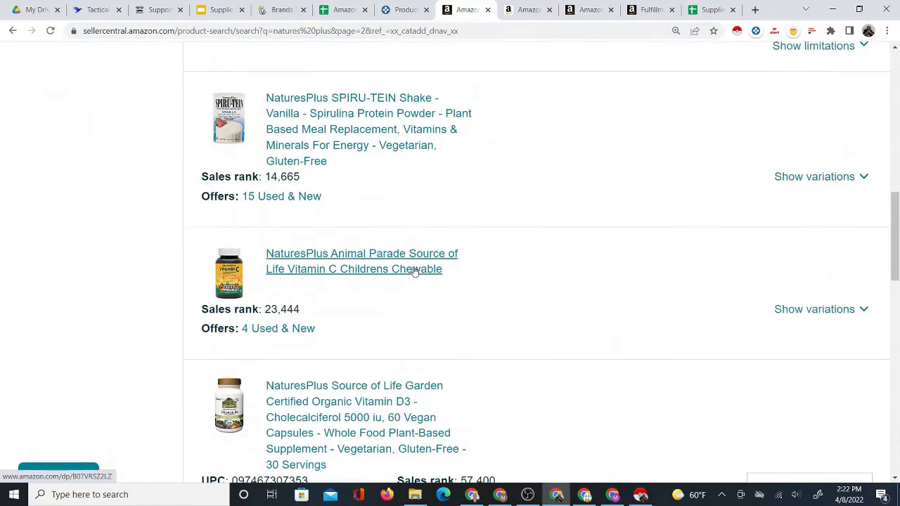
# Open the Animal Parade Vitamin C Children's Chewable product page and review its buying options.
pyautogui.click(345, 257)
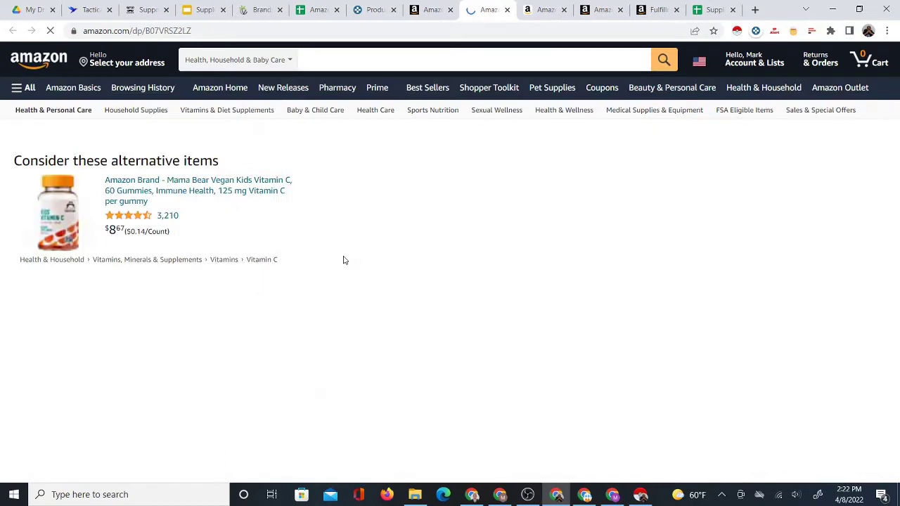
pyautogui.scroll(-3, 597, 211)
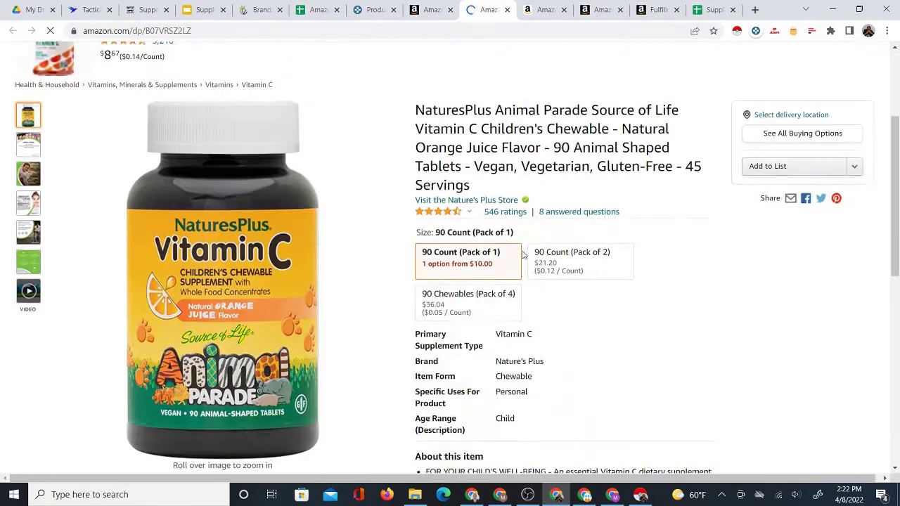
pyautogui.click(764, 133)
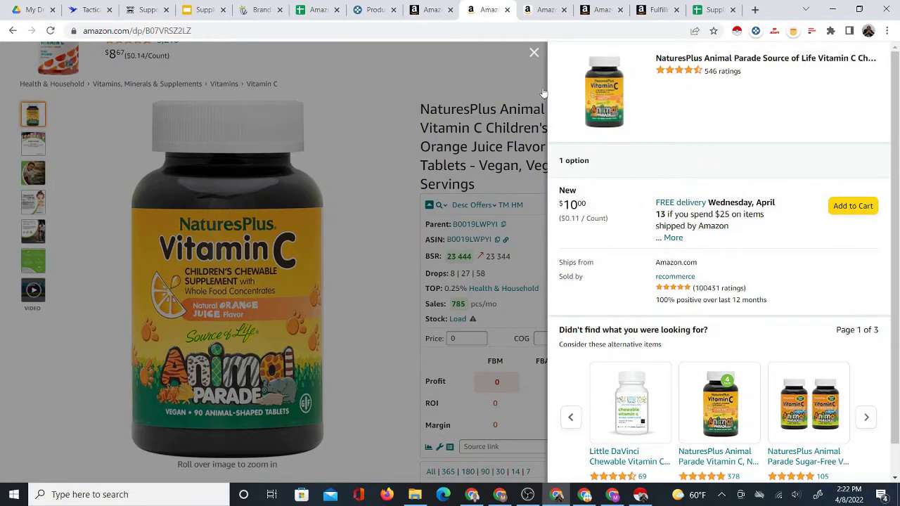
pyautogui.click(533, 52)
# Return to the catalog results and open the product page of NaturesPlus Chewable Iron 27 mg, 90 tablets.
pyautogui.click(431, 10)
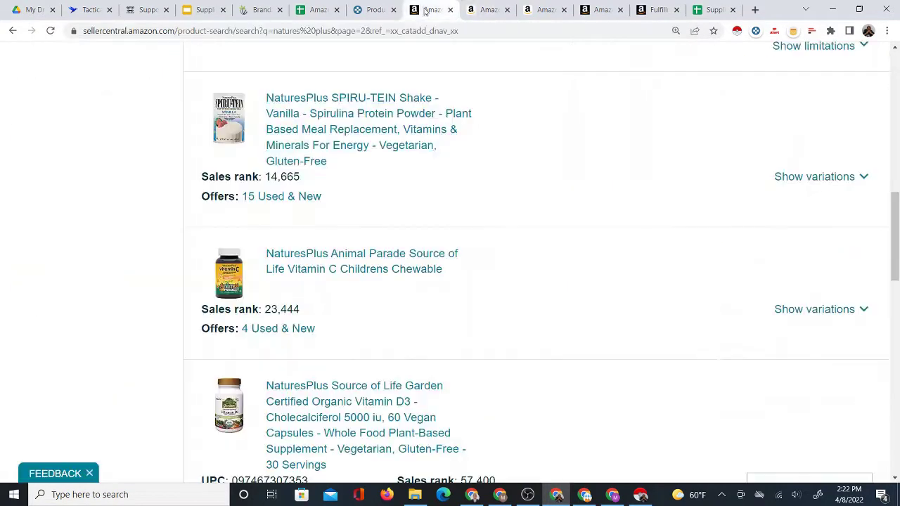
pyautogui.scroll(3, 450, 303)
pyautogui.scroll(-5, 450, 328)
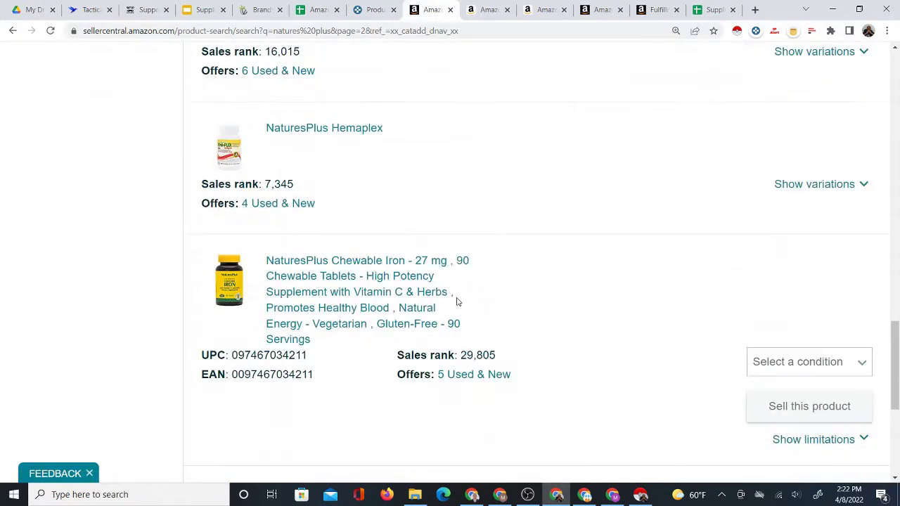
pyautogui.click(363, 274)
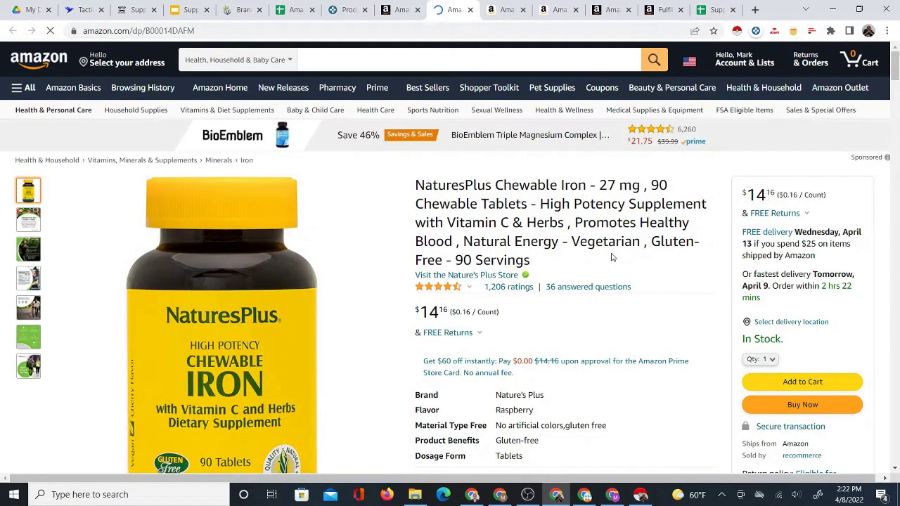
# Examine the Chewable Iron listing's sales rank, monthly sales, FBM and FBA seller data, and price and offer history.
pyautogui.scroll(-5, 595, 289)
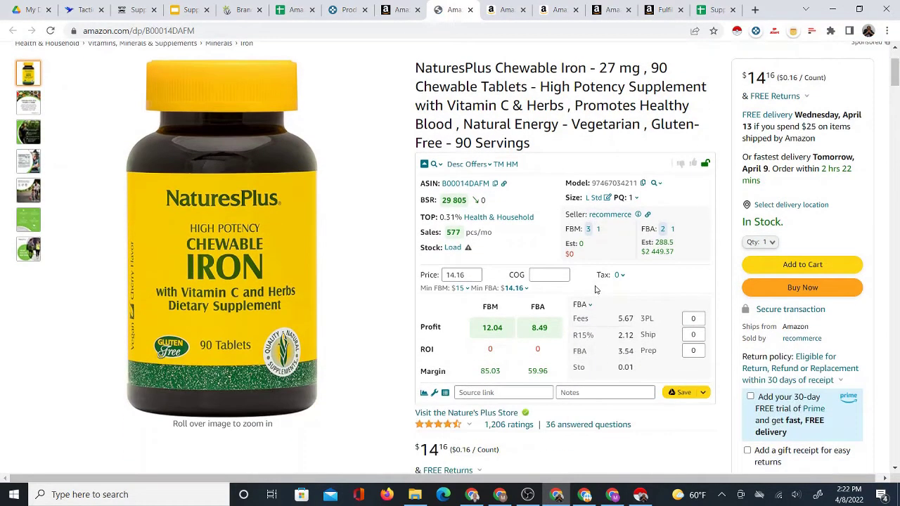
pyautogui.scroll(2, 601, 276)
pyautogui.scroll(1, 600, 276)
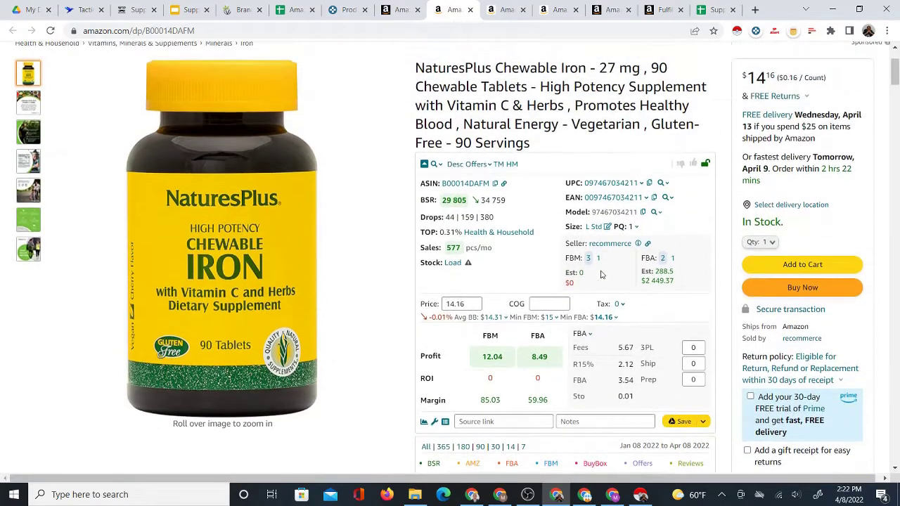
pyautogui.scroll(-5, 552, 300)
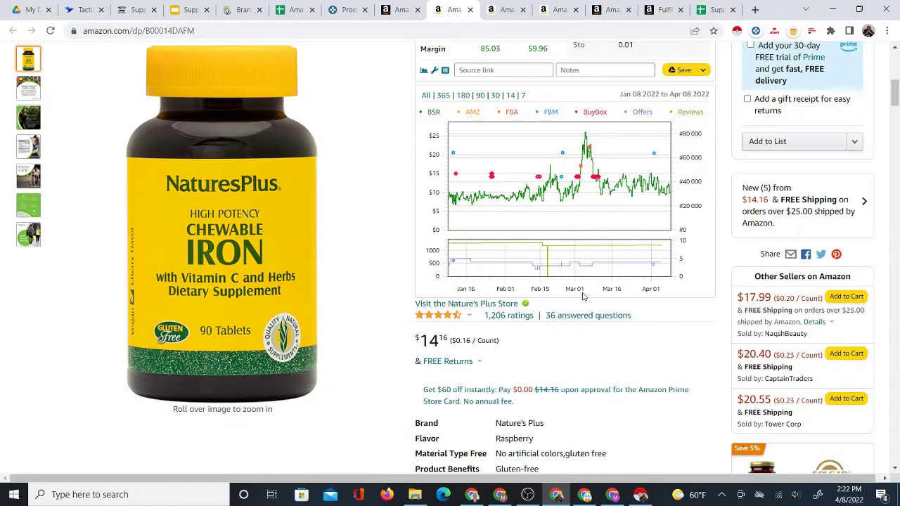
pyautogui.moveTo(573, 263)
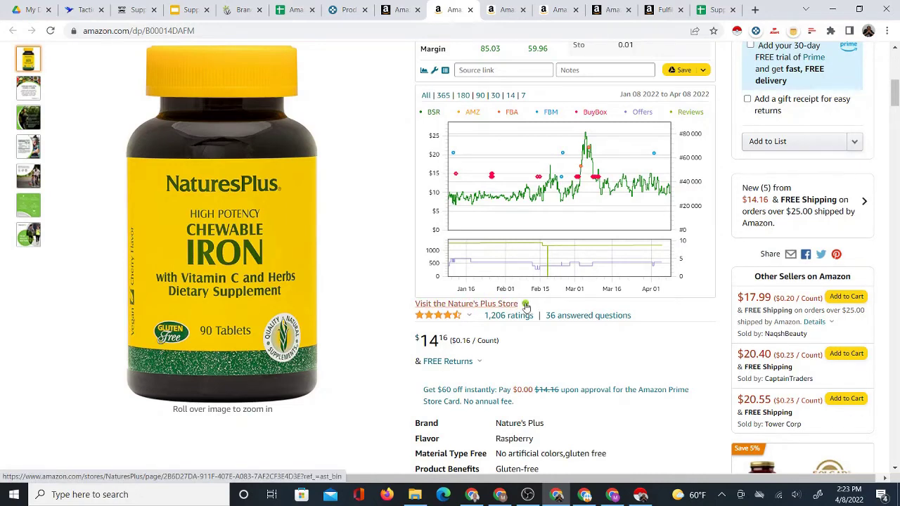
# Compare the Chewable Iron listing's seller data with its 90-day history chart and its link to the Nature's Plus store.
pyautogui.scroll(3, 525, 307)
pyautogui.scroll(3, 526, 307)
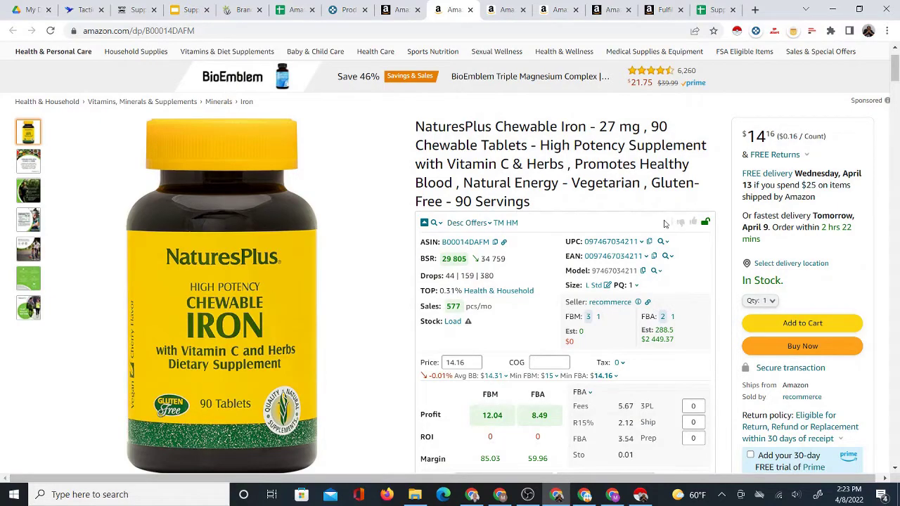
pyautogui.scroll(-6, 645, 250)
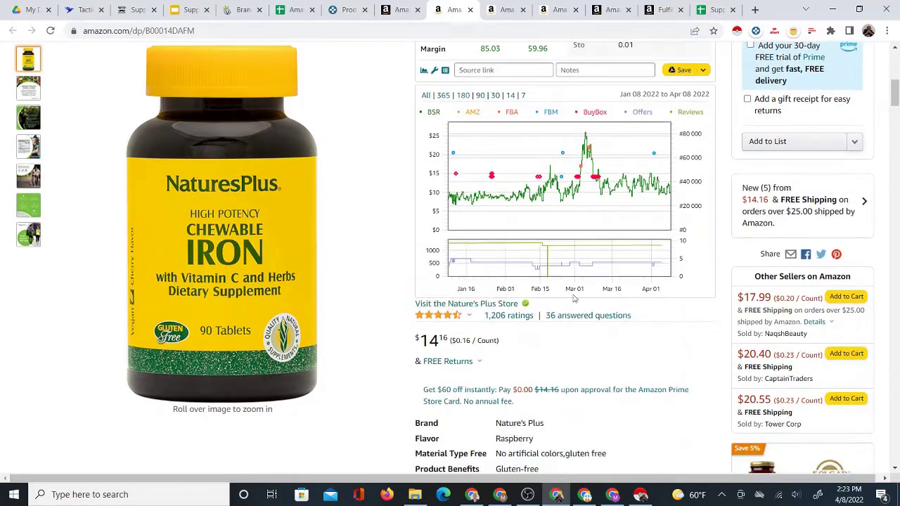
pyautogui.scroll(5, 589, 239)
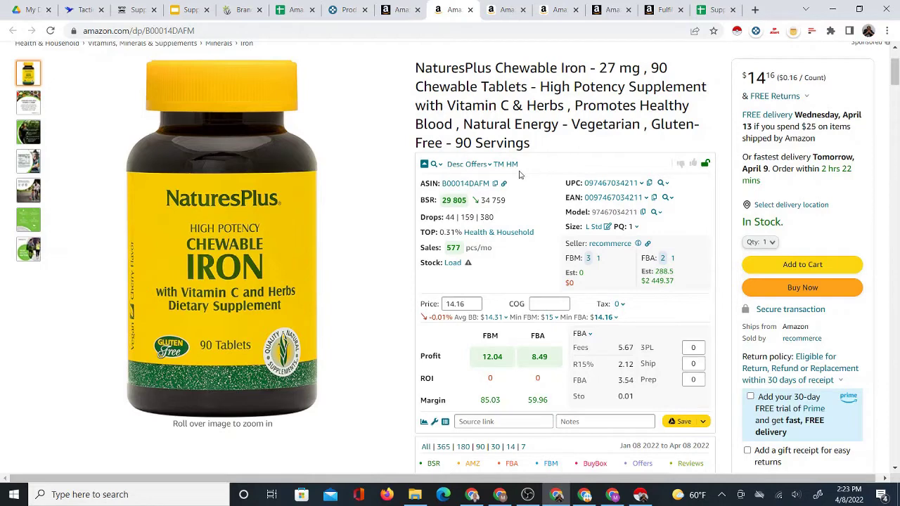
pyautogui.scroll(-5, 522, 233)
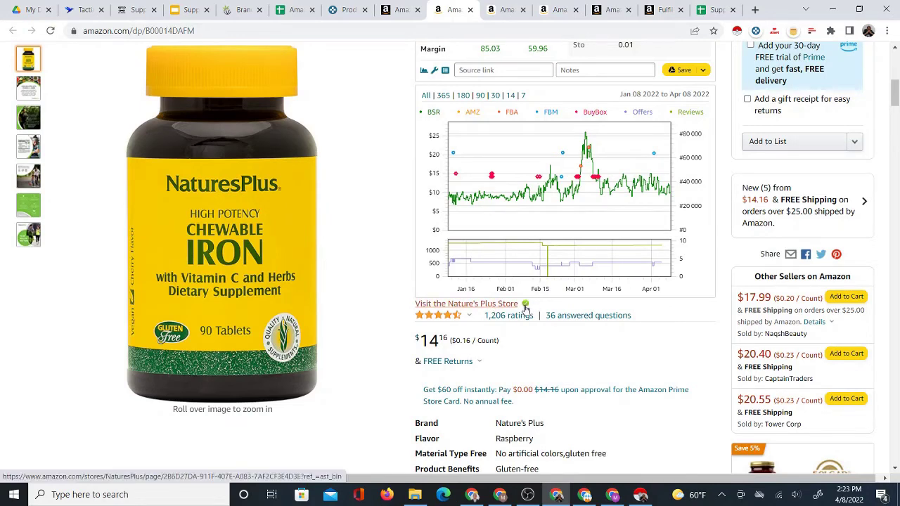
pyautogui.scroll(2, 582, 379)
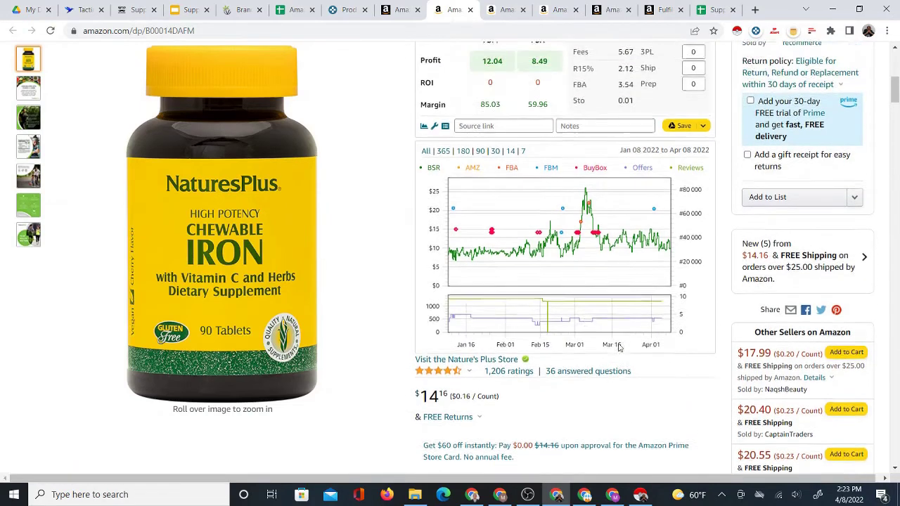
pyautogui.scroll(4, 583, 384)
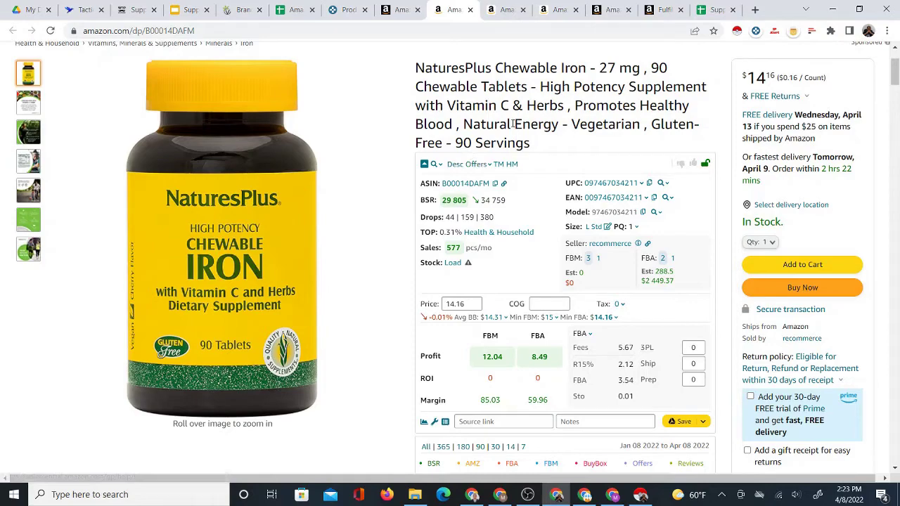
# Close the Animal Parade Vitamin C product page and the extra Amazon page beside it.
pyautogui.click(506, 9)
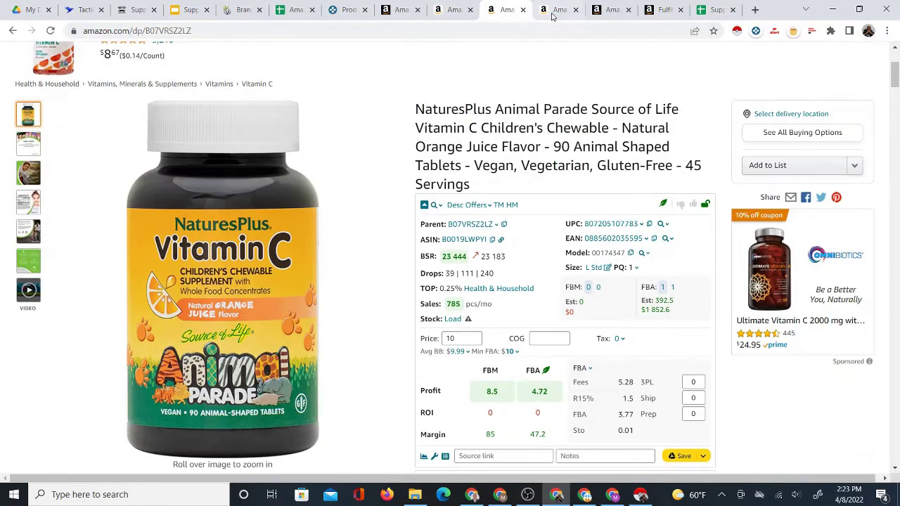
pyautogui.click(559, 9)
pyautogui.click(575, 9)
pyautogui.click(499, 10)
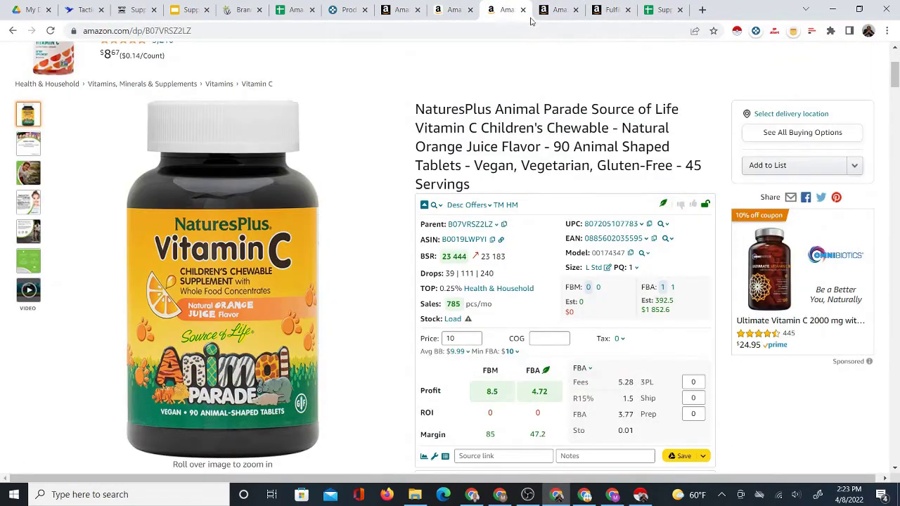
pyautogui.click(522, 9)
# Return to the Seller Central catalog results and browse pages 5 and 6 of the Natures Plus products for sales rank and offers.
pyautogui.click(398, 10)
pyautogui.scroll(-5, 550, 353)
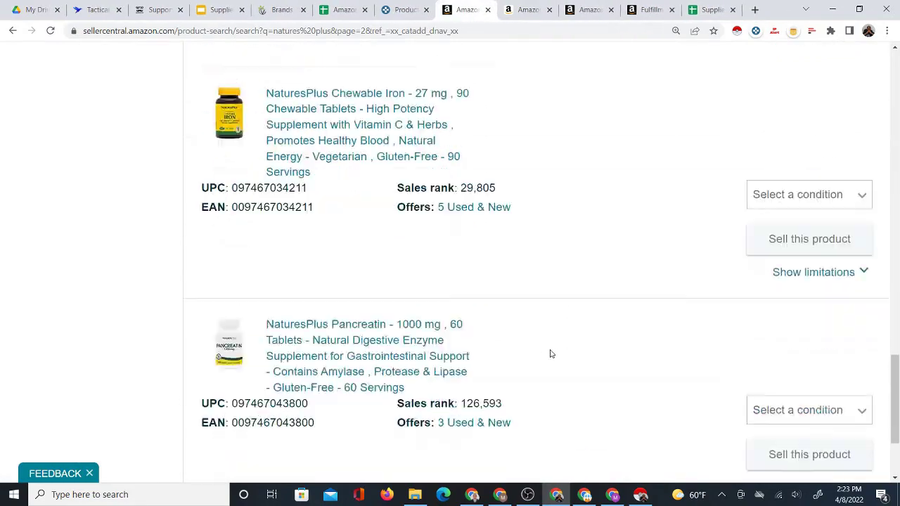
pyautogui.click(630, 387)
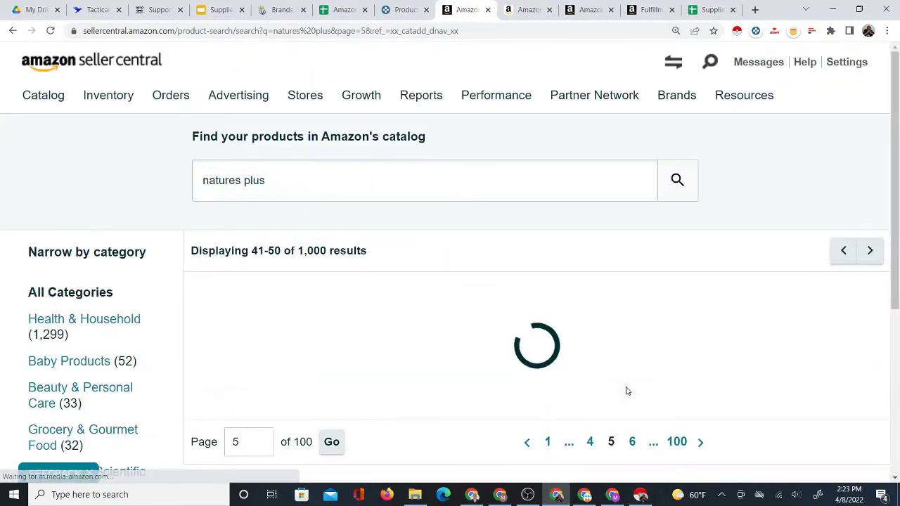
pyautogui.scroll(-4, 527, 361)
pyautogui.scroll(-6, 563, 338)
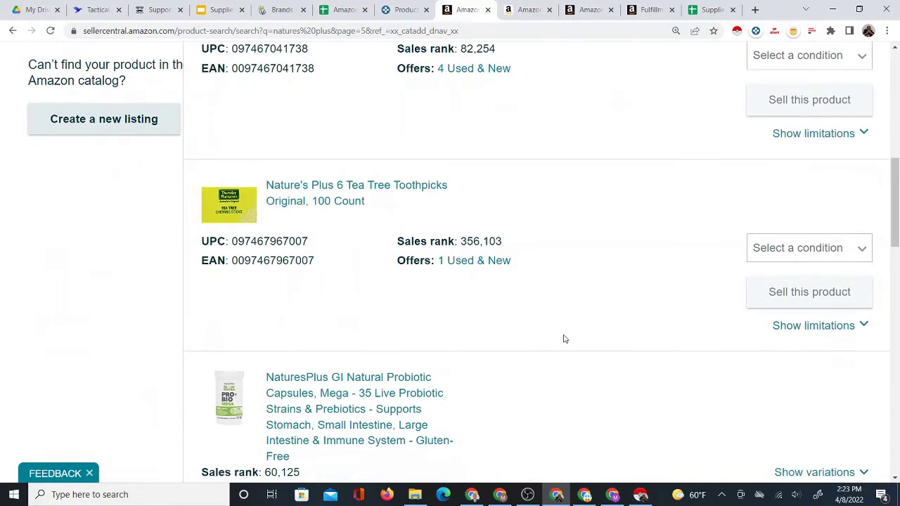
pyautogui.scroll(-3, 457, 274)
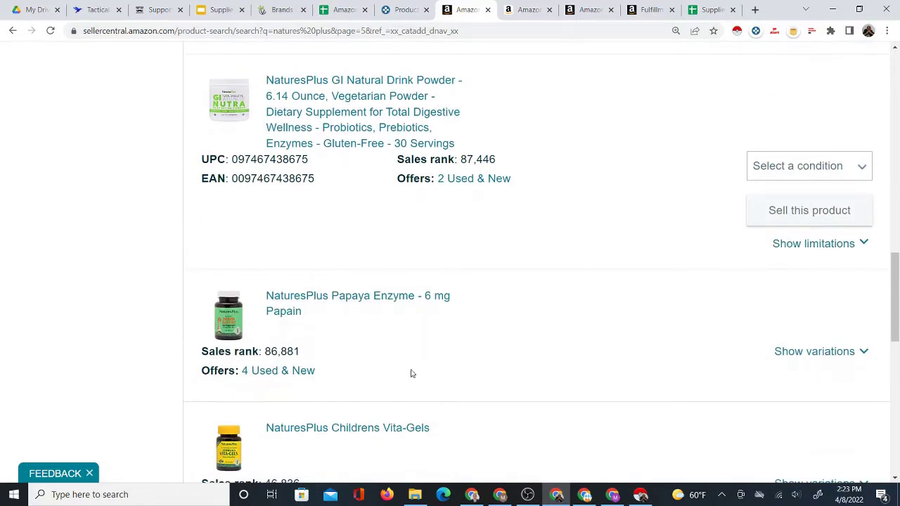
pyautogui.scroll(-4, 411, 373)
pyautogui.scroll(-3, 552, 364)
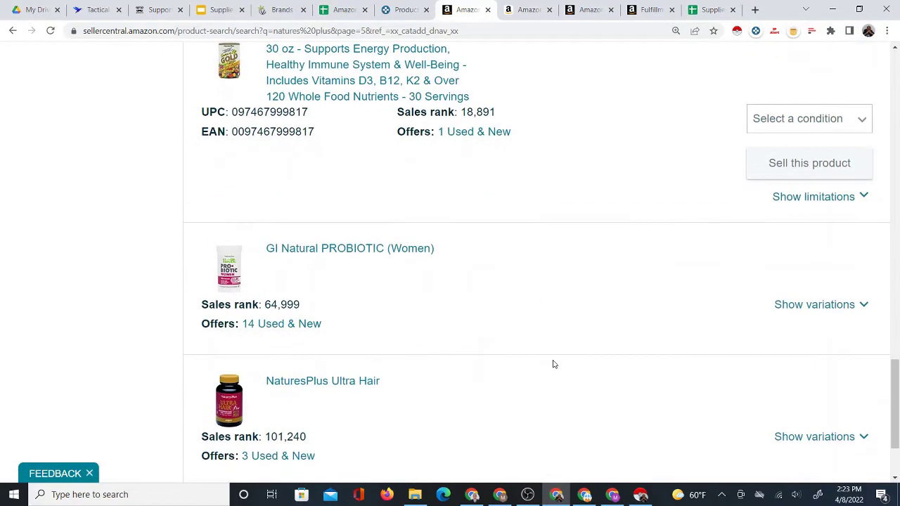
pyautogui.scroll(-2, 552, 364)
pyautogui.click(633, 386)
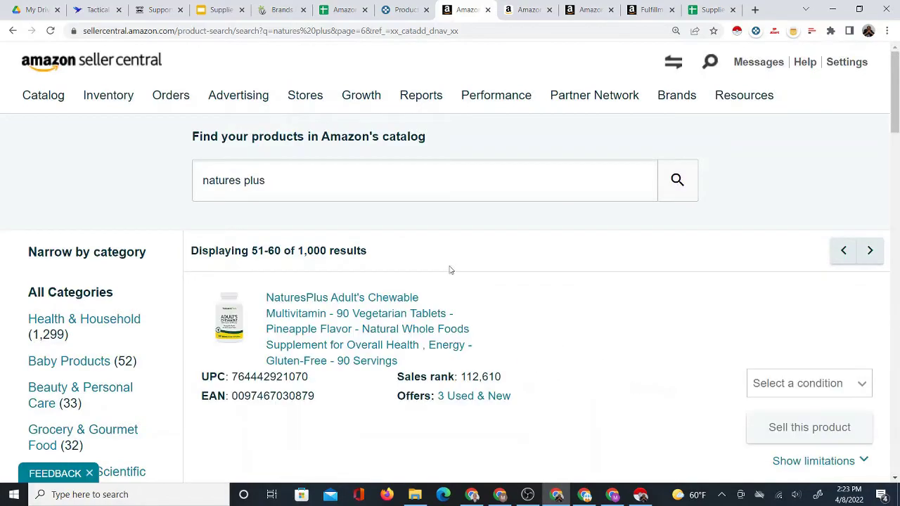
pyautogui.scroll(-3, 435, 327)
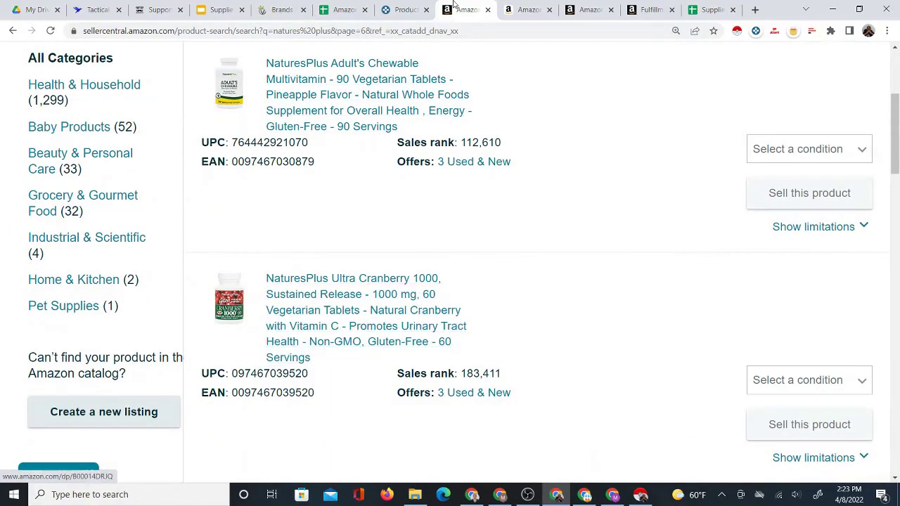
# Close the remaining NaturesPlus Chewable Iron product page.
pyautogui.click(527, 9)
pyautogui.click(590, 10)
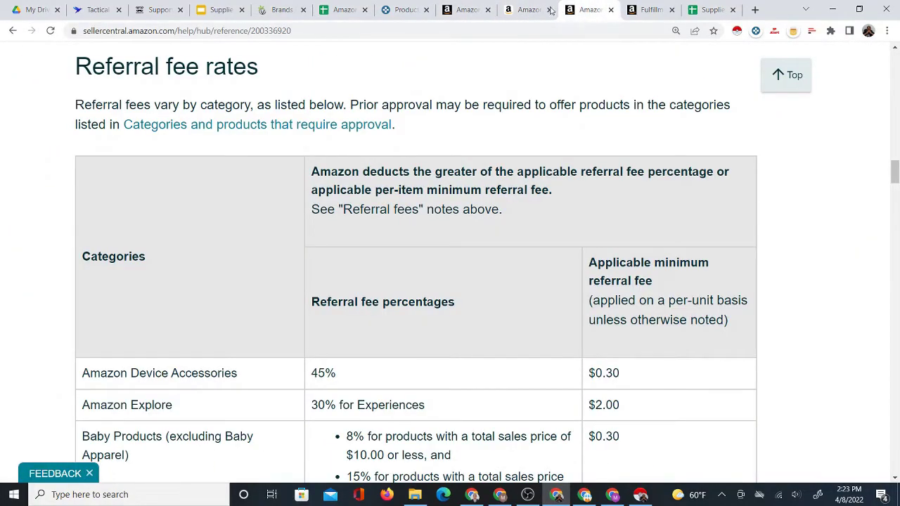
pyautogui.click(527, 9)
pyautogui.click(549, 10)
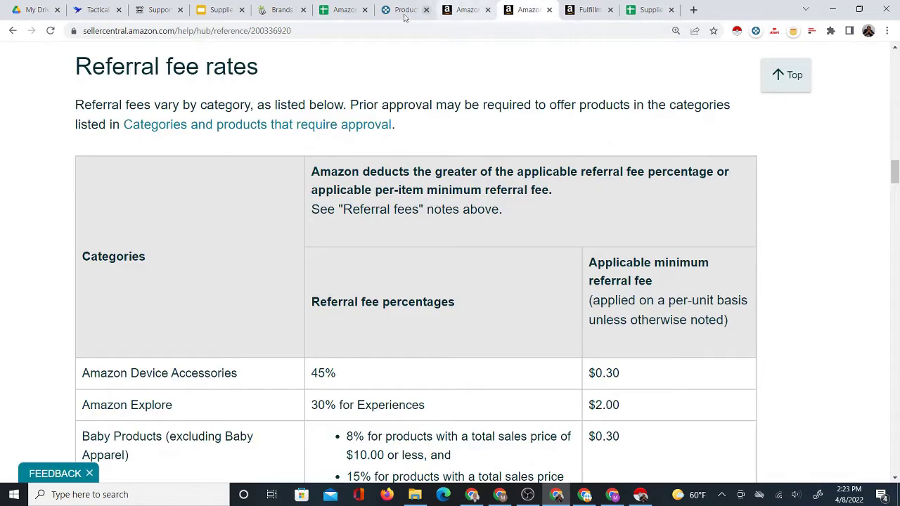
# Switch to the Amazon Research Template spreadsheet and add the brand Nature's Plus in cell A20 of the Brands sheet.
pyautogui.click(336, 17)
pyautogui.click(75, 386)
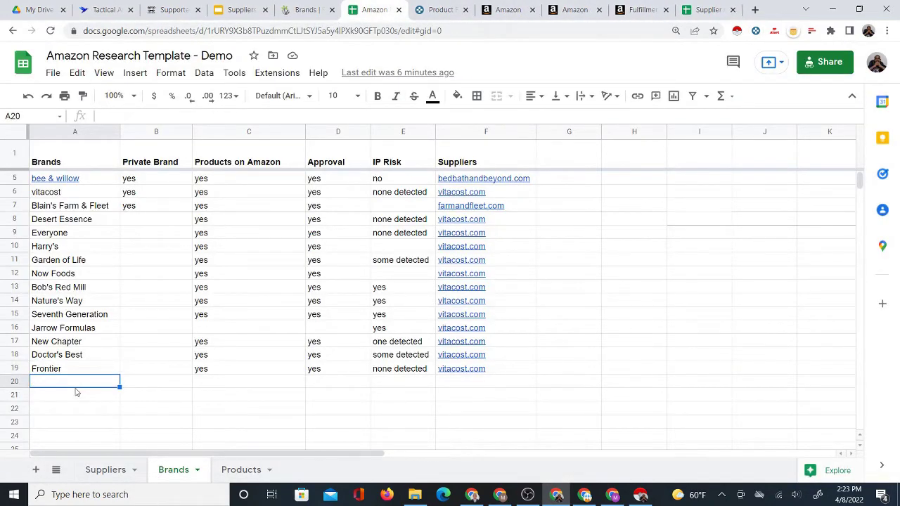
pyautogui.write('Nature')
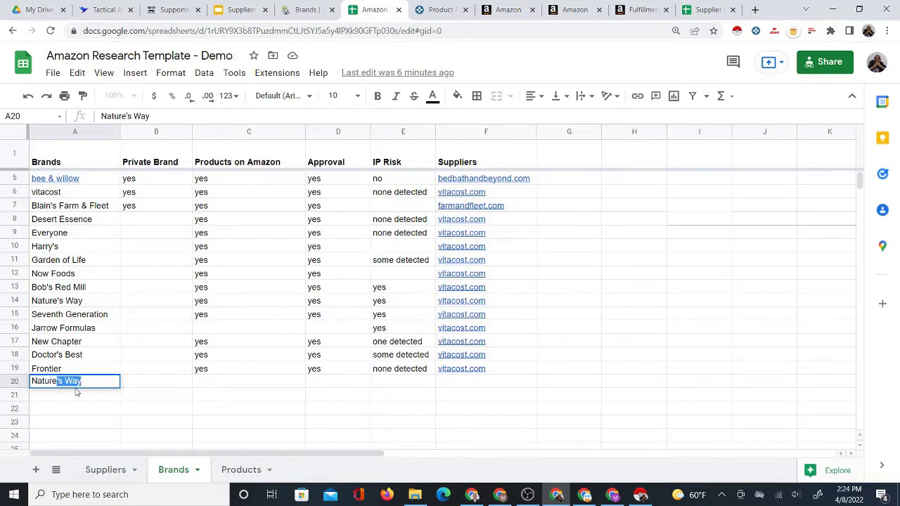
pyautogui.write("'s Pl")
pyautogui.press('Tab')
pyautogui.press('Tab')
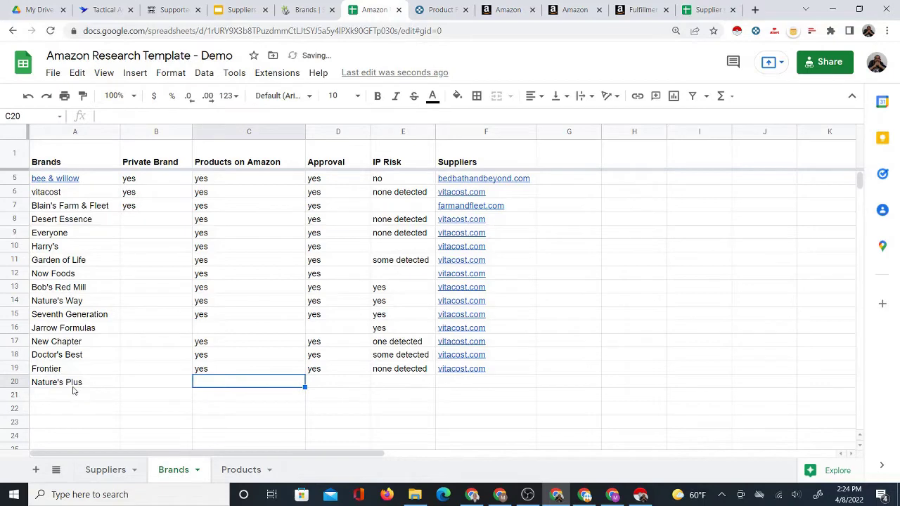
# In the Nature's Plus row, enter yes for Products on Amazon, yes for Approval and none detected for IP Risk.
pyautogui.click(92, 381)
pyautogui.scroll(-3, 152, 364)
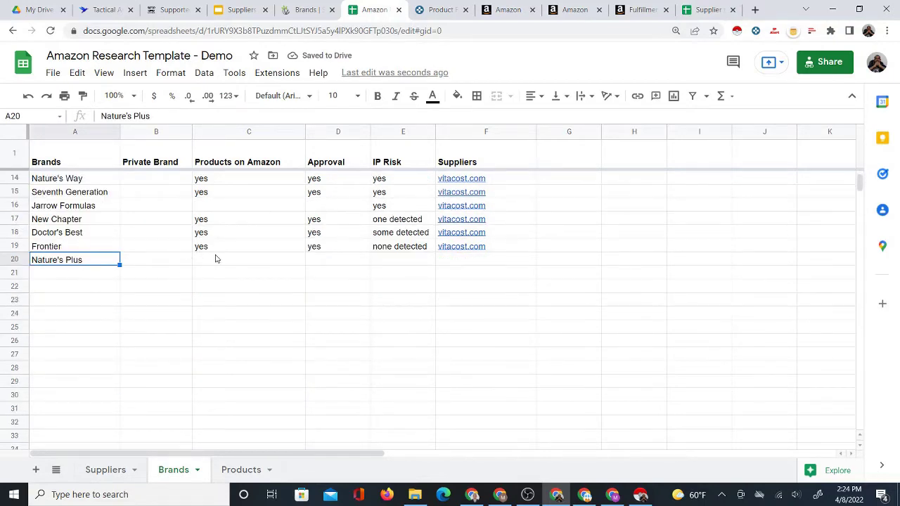
pyautogui.click(216, 258)
pyautogui.write('y')
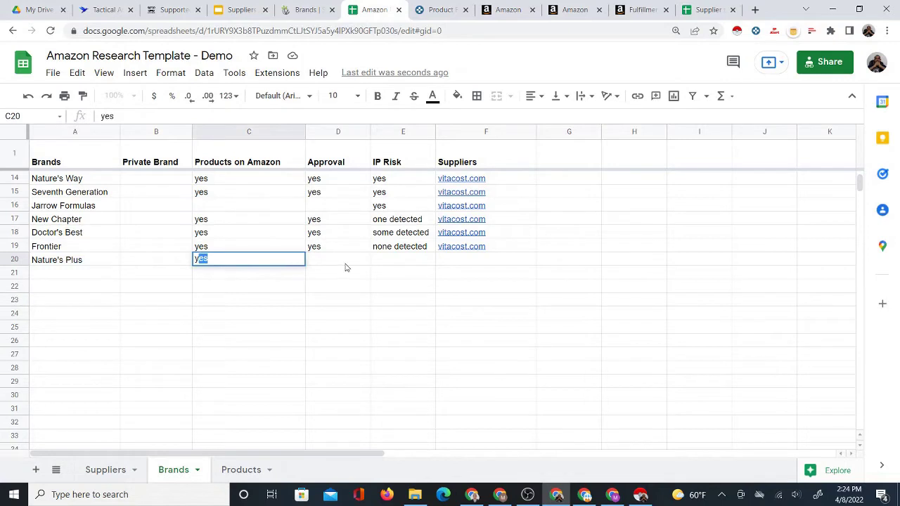
pyautogui.press('Tab')
pyautogui.write('y')
pyautogui.press('Tab')
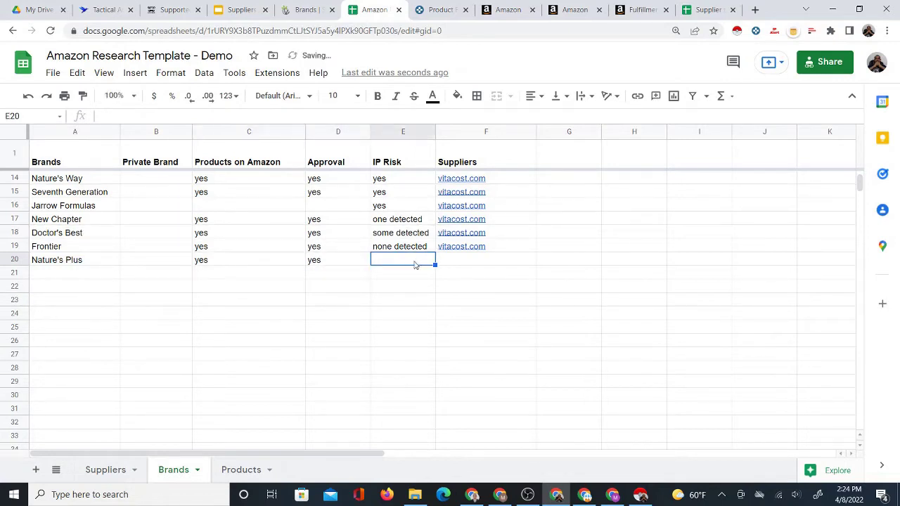
pyautogui.write('n')
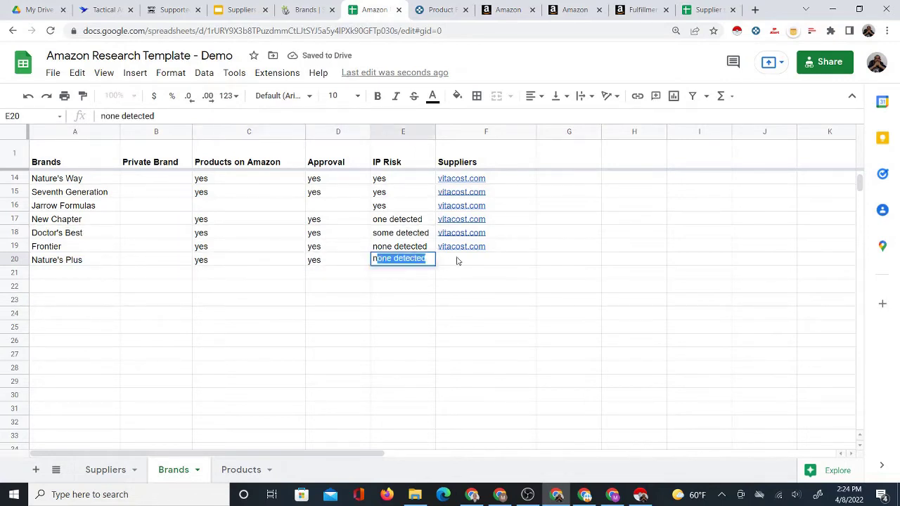
pyautogui.press('Return')
# Enter vitacost.com as the supplier for Nature's Plus in cell F20.
pyautogui.moveTo(490, 247); pyautogui.dragTo(460, 267)
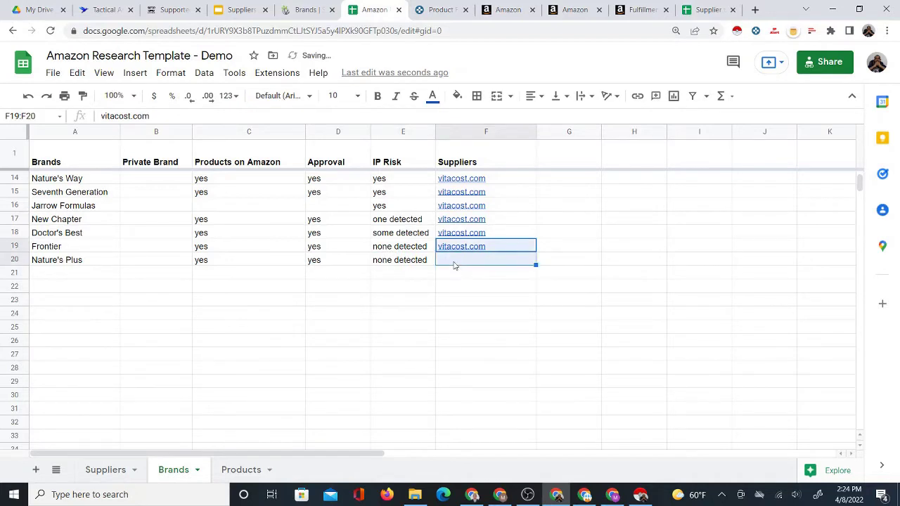
pyautogui.click(465, 265)
pyautogui.write('v')
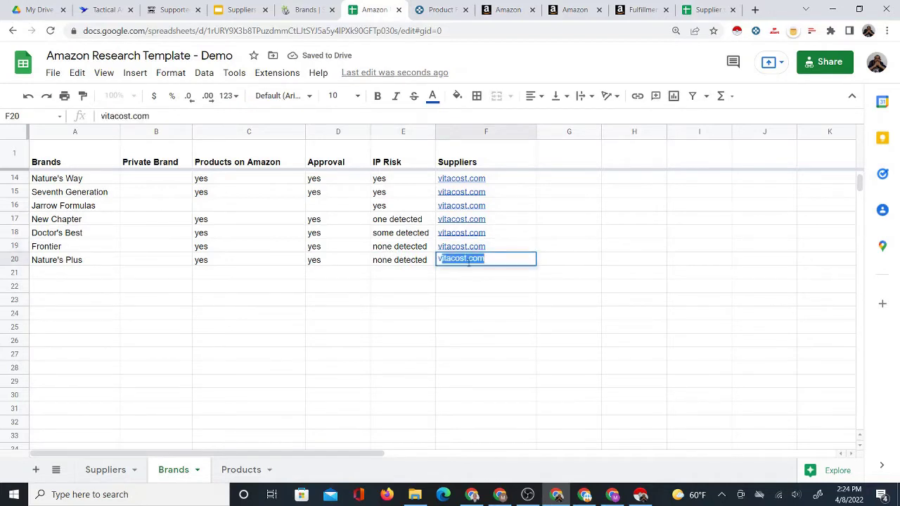
pyautogui.click(457, 289)
pyautogui.click(422, 261)
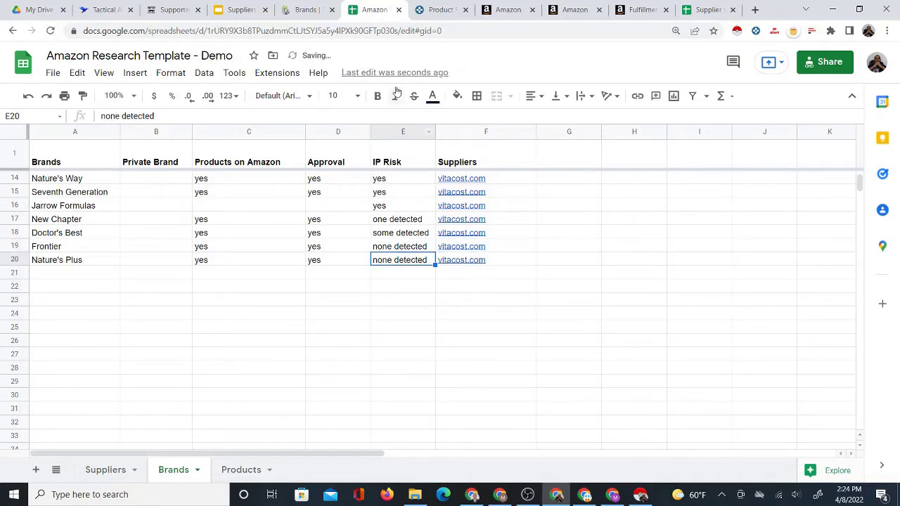
# Switch to the Suppliers Research slides and review the "good brand" criteria on brand sellers, Amazon.com sales and IP complaints.
pyautogui.click(241, 11)
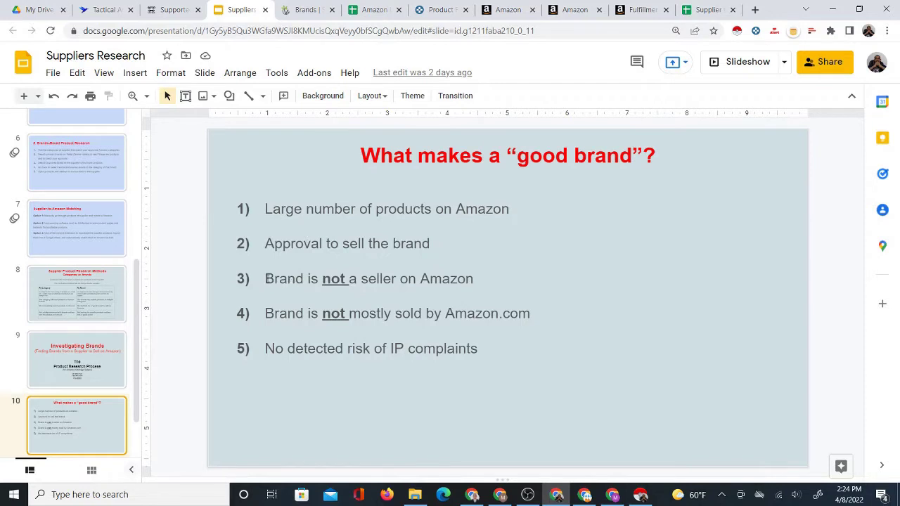
pyautogui.tripleClick(397, 282)
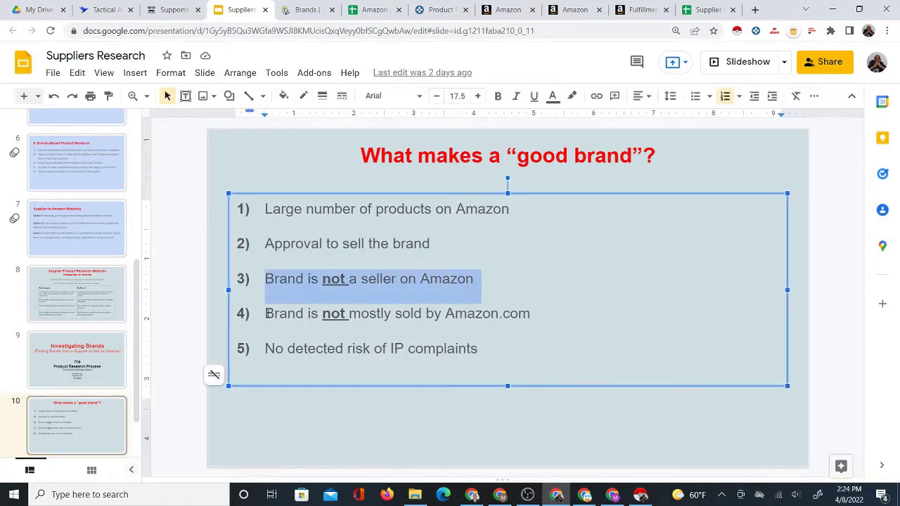
pyautogui.moveTo(268, 313); pyautogui.dragTo(545, 318)
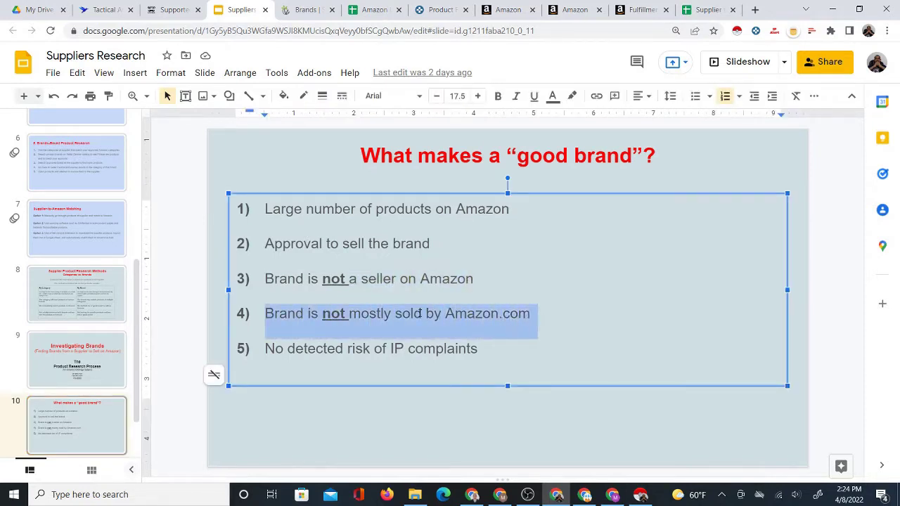
pyautogui.moveTo(265, 352); pyautogui.dragTo(498, 347)
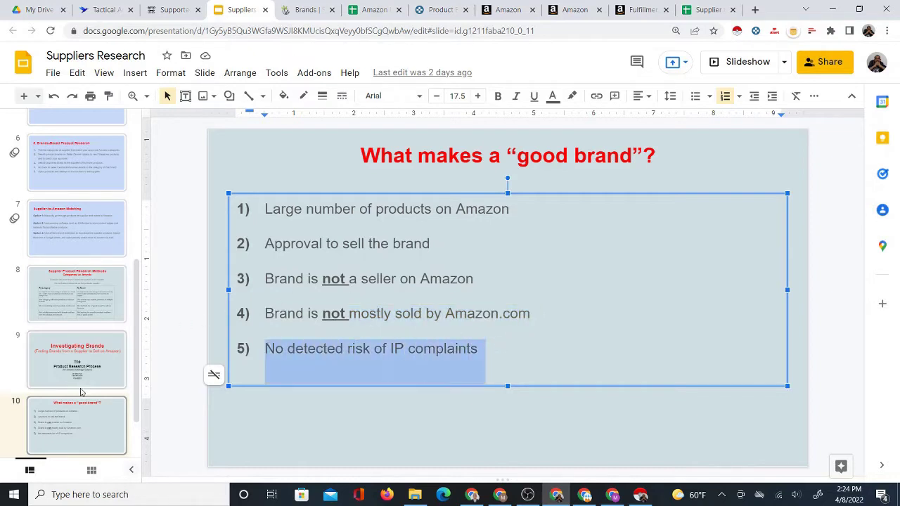
pyautogui.scroll(-1, 83, 380)
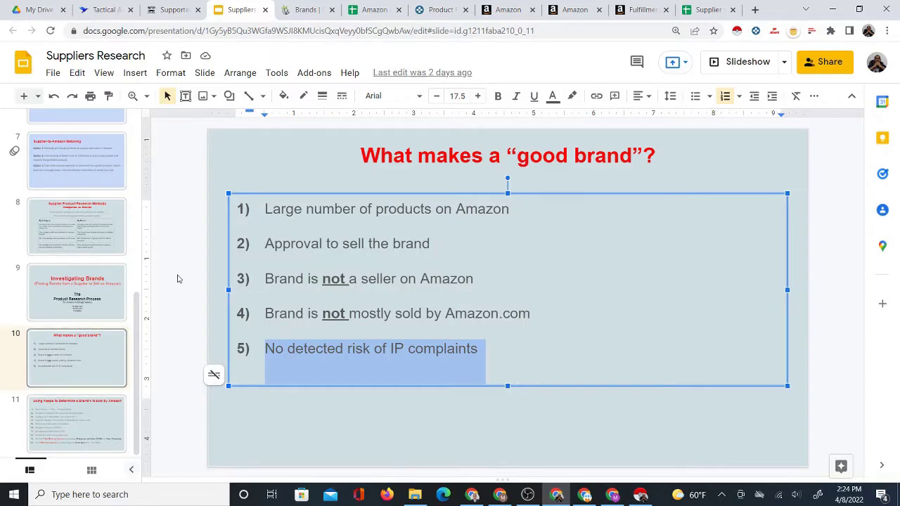
# Return to Vitacost's Shop By Brand page and open the Natures Plus brand page in a new tab.
pyautogui.click(286, 12)
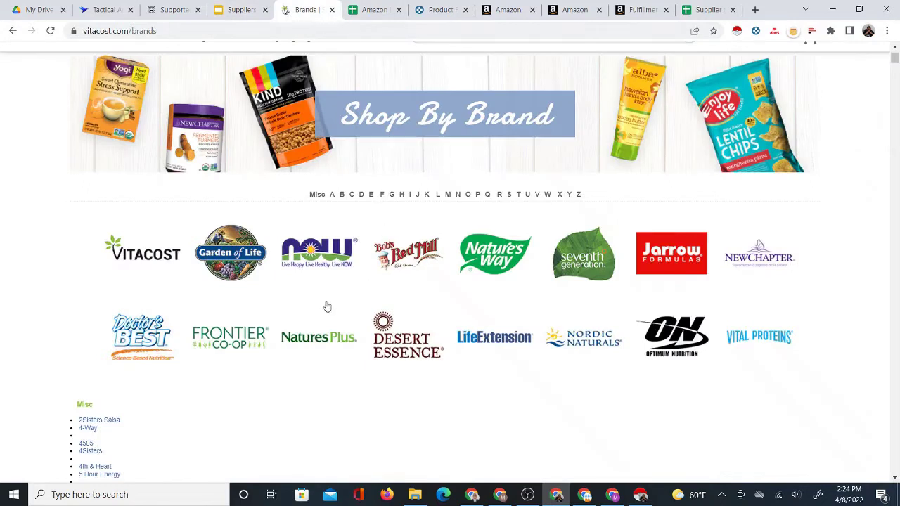
pyautogui.rightClick(307, 349)
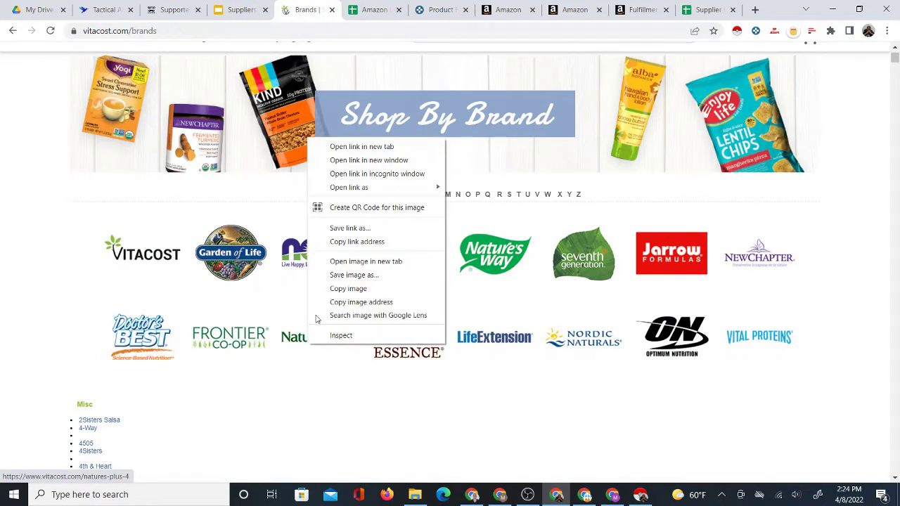
pyautogui.click(355, 148)
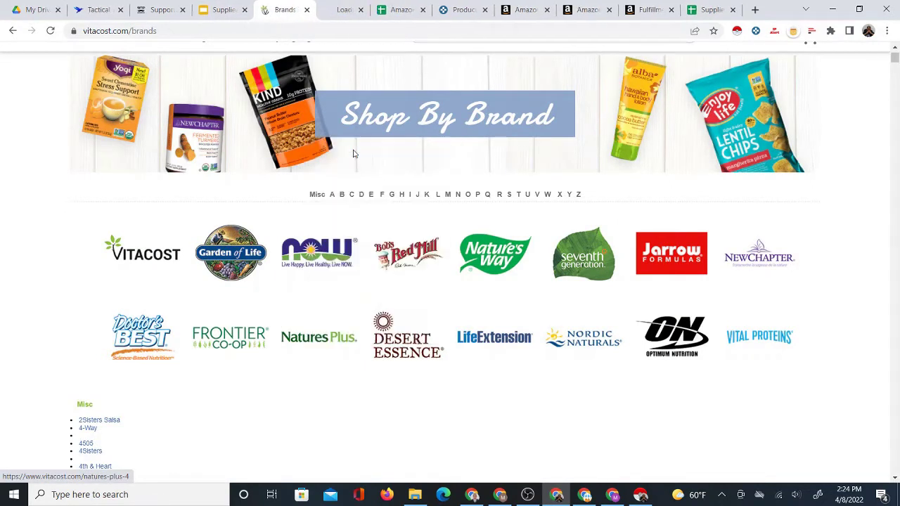
# Review the Nature's Plus brand page on Vitacost and check how many products the brand offers.
pyautogui.click(338, 13)
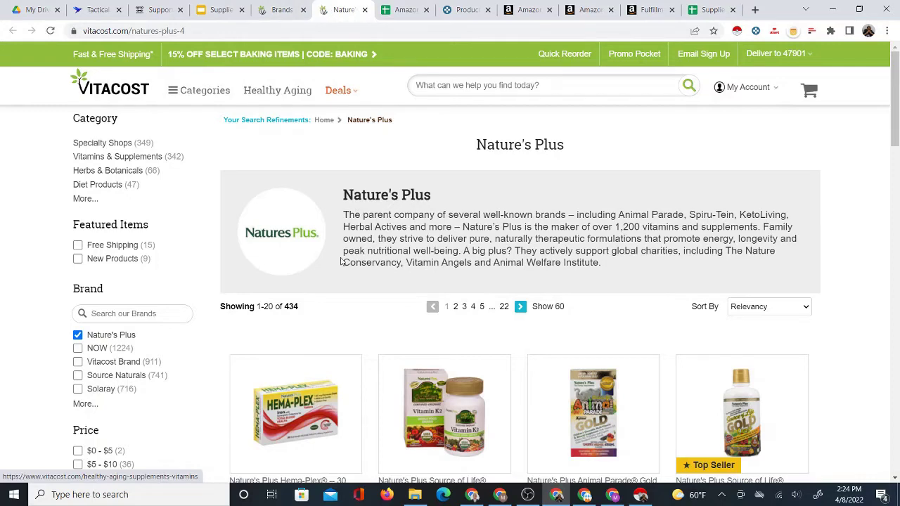
pyautogui.scroll(-2, 367, 281)
pyautogui.scroll(-1, 371, 279)
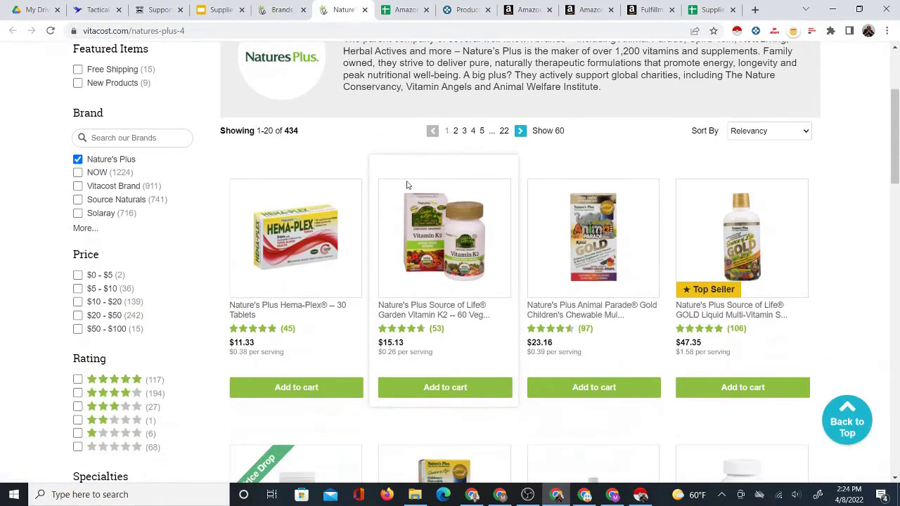
pyautogui.click(276, 12)
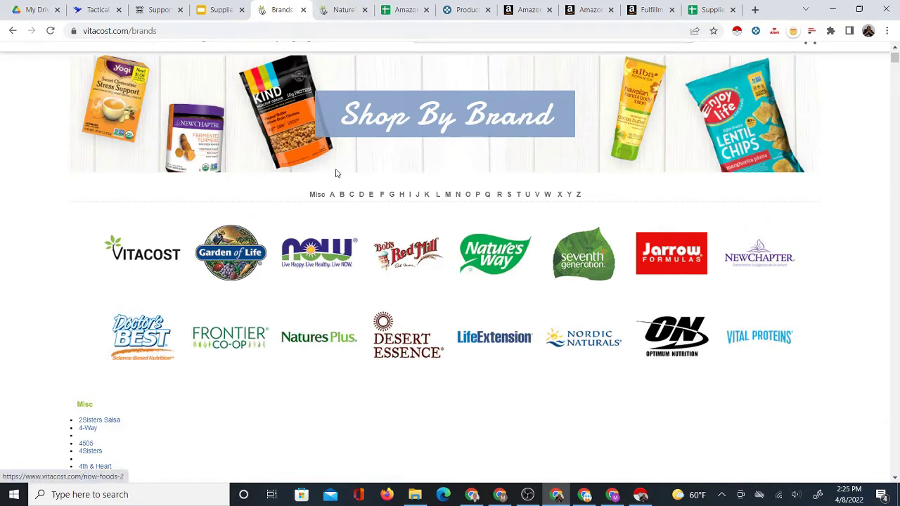
pyautogui.click(334, 7)
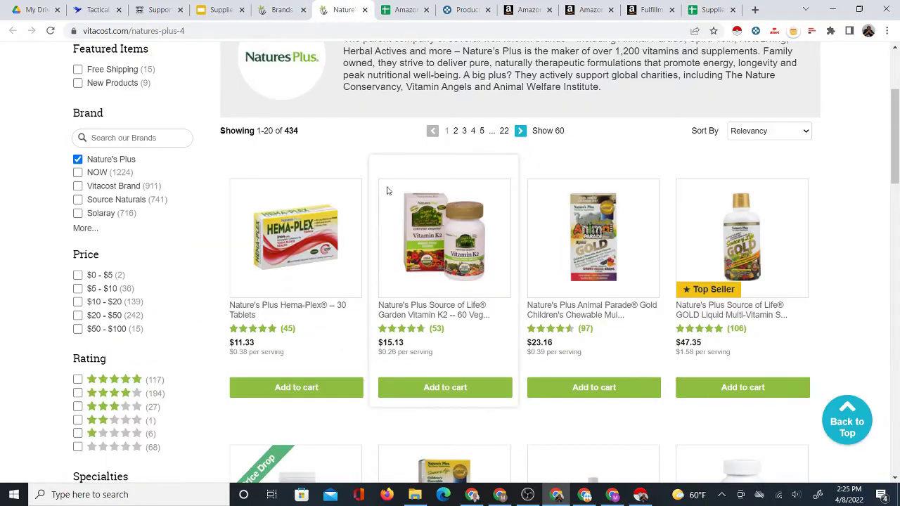
pyautogui.moveTo(285, 130); pyautogui.dragTo(304, 131)
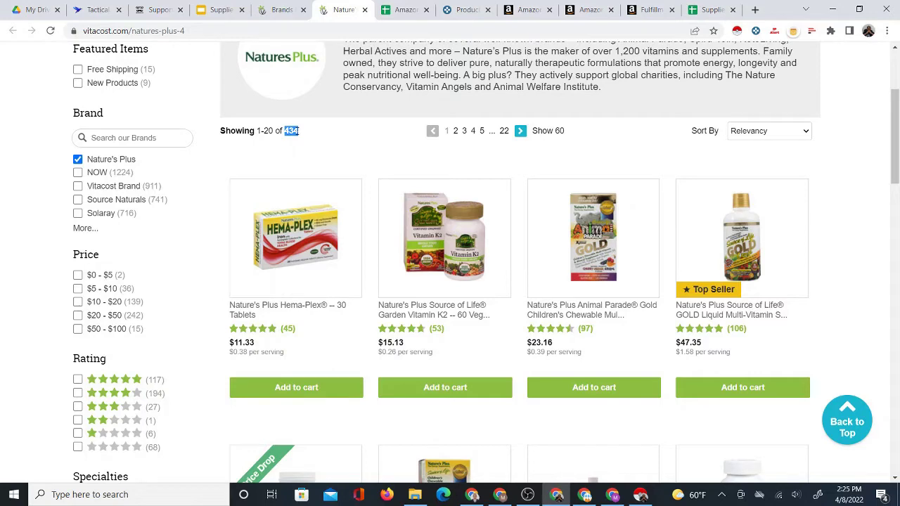
pyautogui.scroll(1, 333, 169)
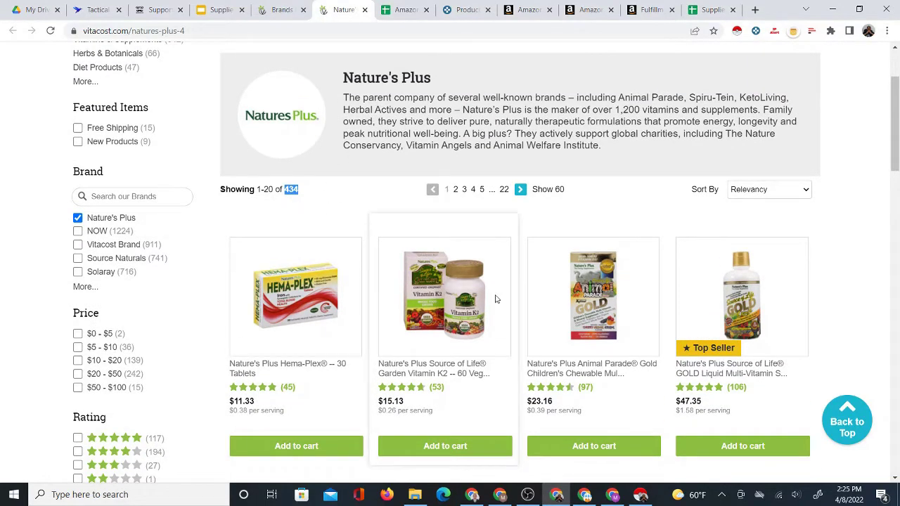
# Browse the Nature's Plus products on result pages 1, 2 and 3, and return to page 1.
pyautogui.scroll(-3, 424, 162)
pyautogui.scroll(-8, 457, 274)
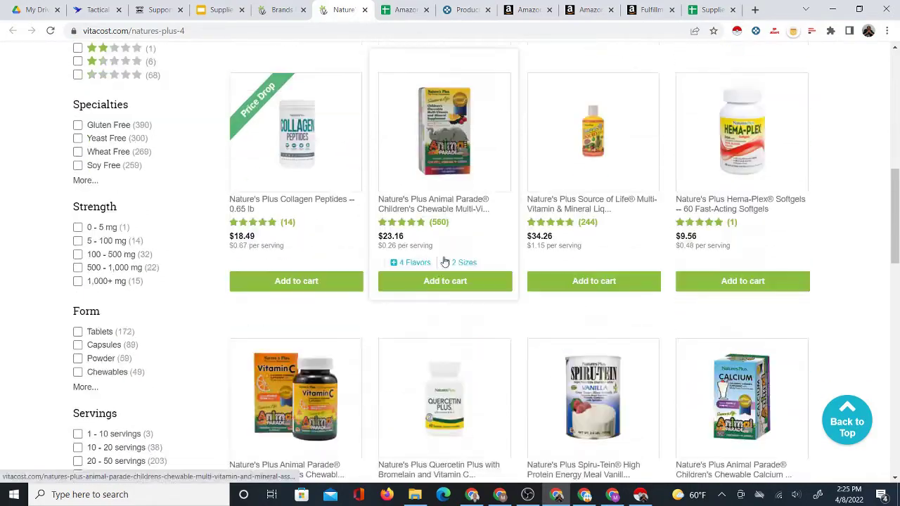
pyautogui.scroll(-10, 473, 263)
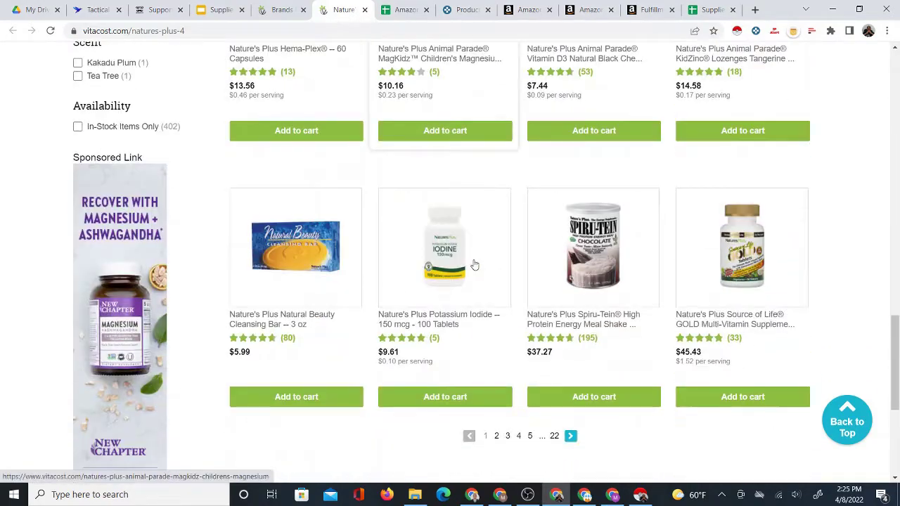
pyautogui.scroll(6, 490, 241)
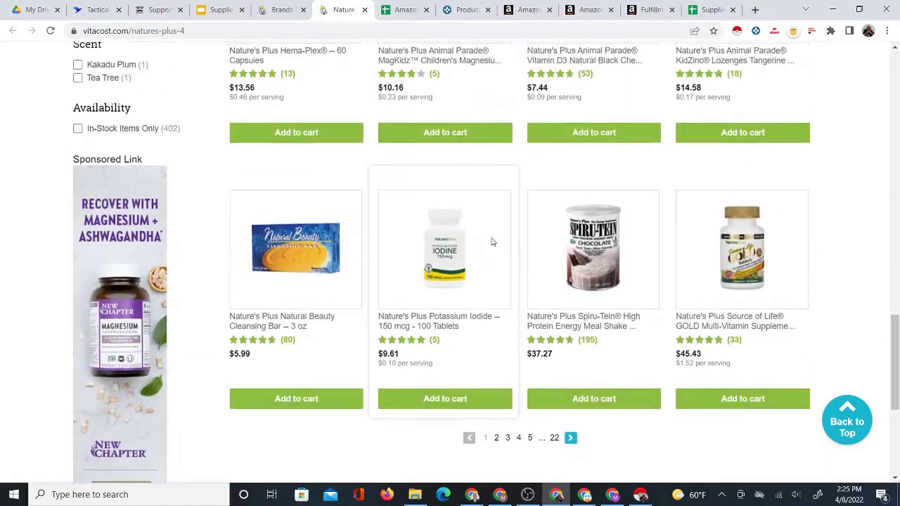
pyautogui.scroll(-3, 495, 281)
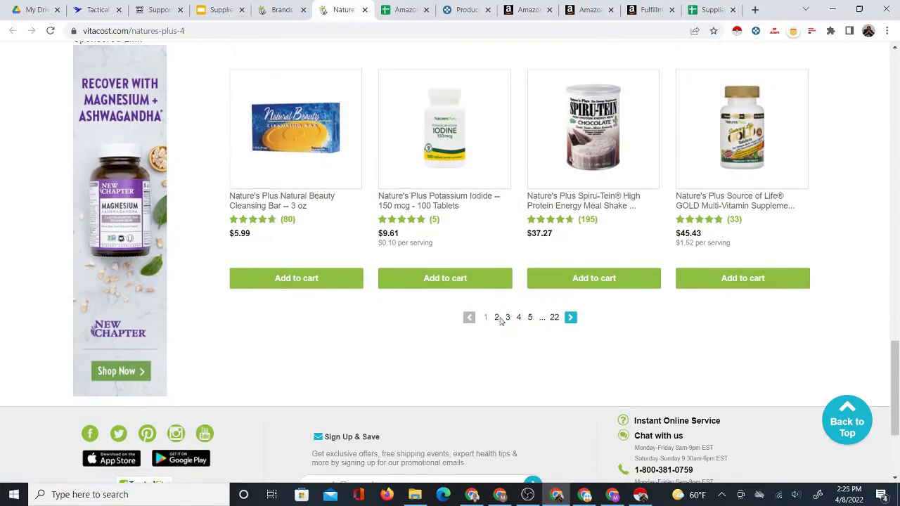
pyautogui.click(497, 318)
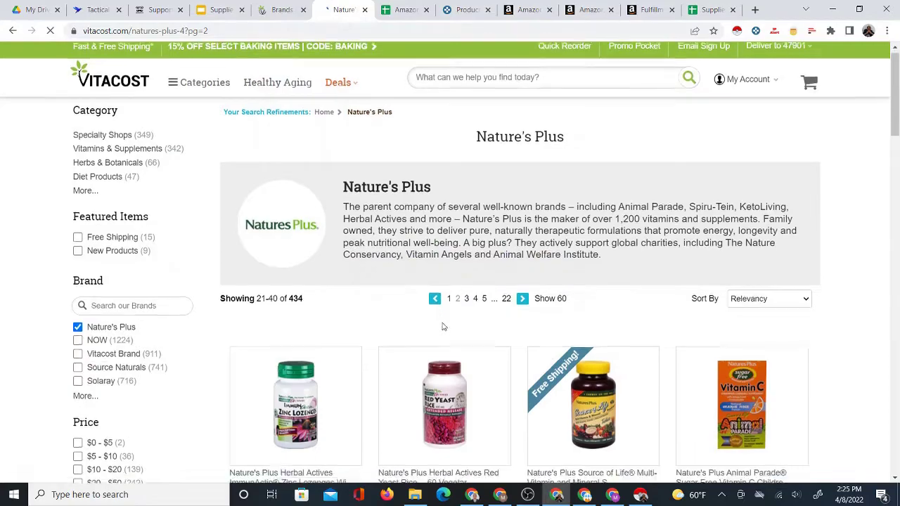
pyautogui.scroll(-4, 432, 323)
pyautogui.scroll(-3, 449, 319)
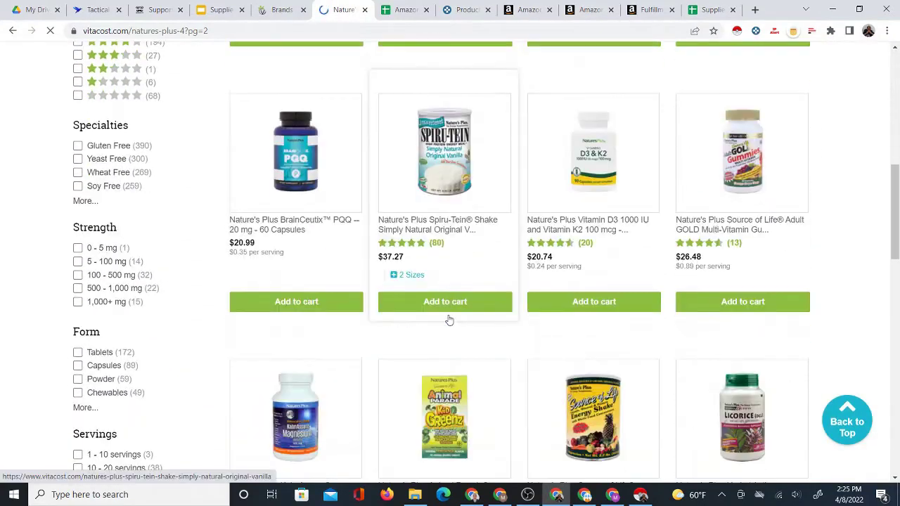
pyautogui.scroll(-10, 449, 319)
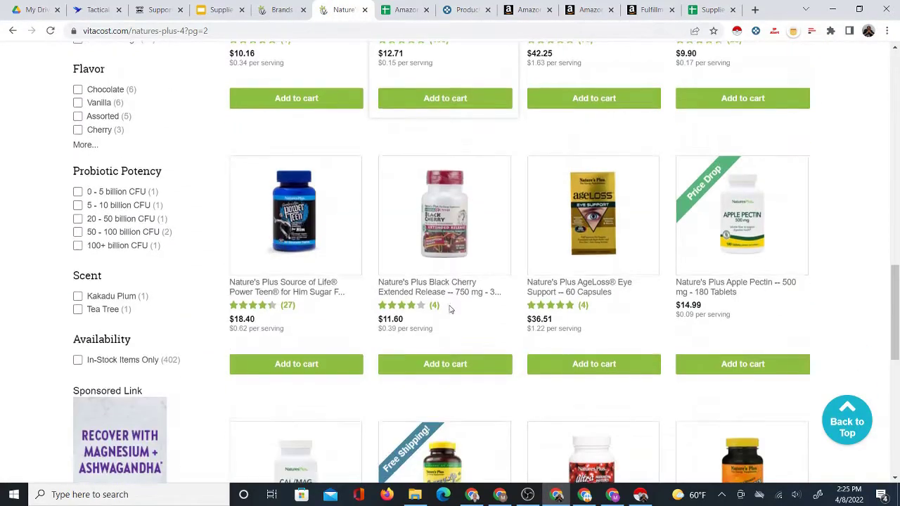
pyautogui.scroll(-3, 462, 342)
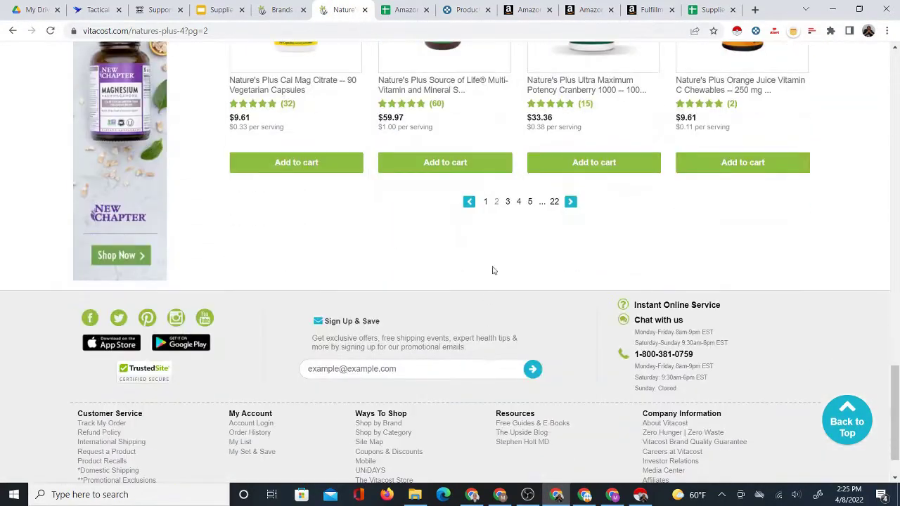
pyautogui.click(508, 203)
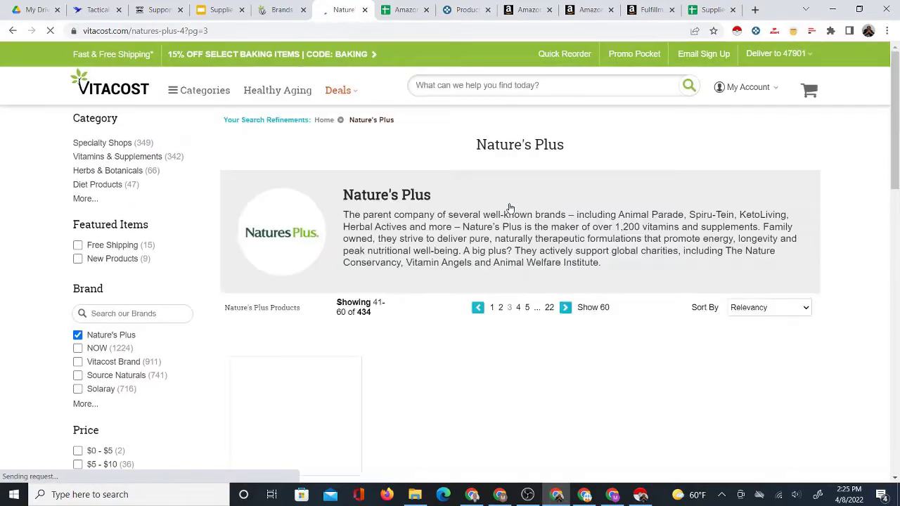
pyautogui.scroll(-12, 554, 293)
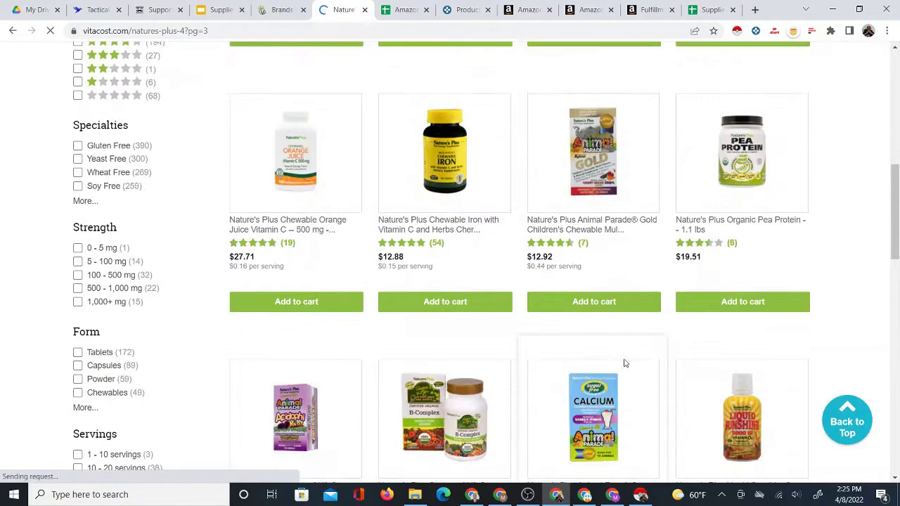
pyautogui.scroll(-8, 614, 263)
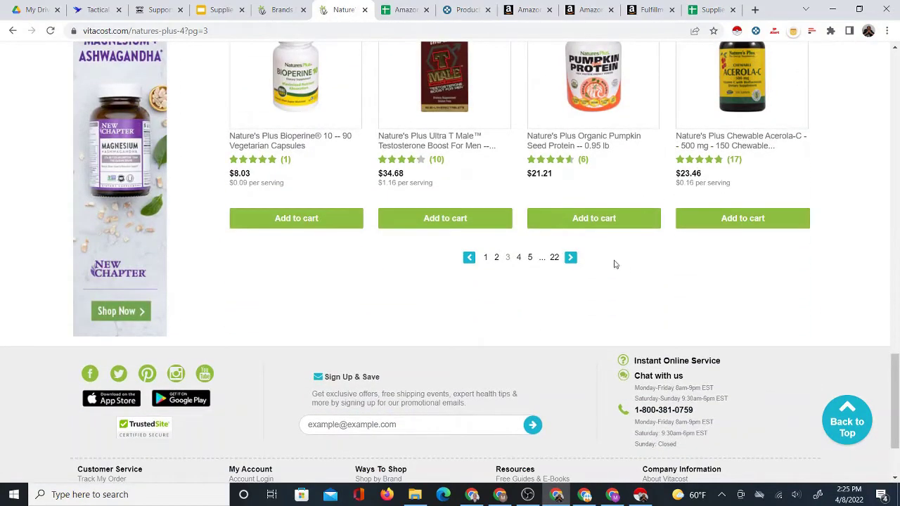
pyautogui.click(488, 259)
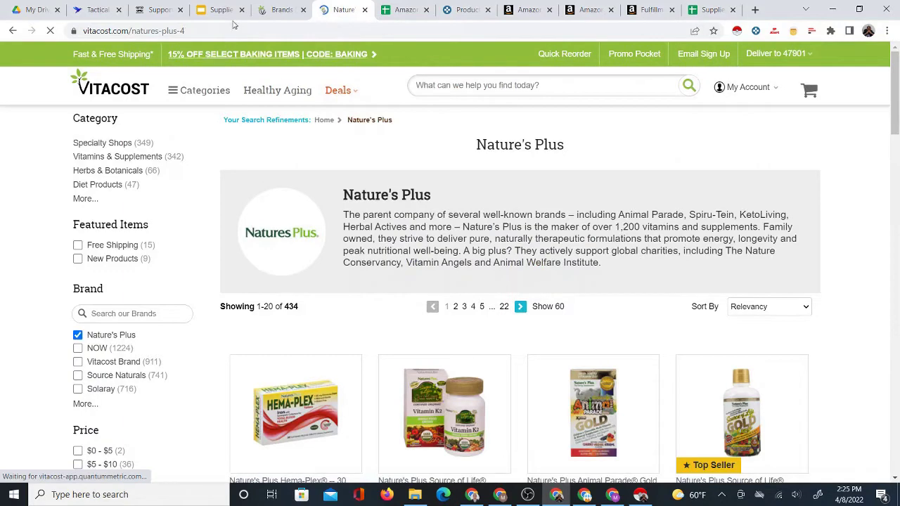
# Revisit Vitacost's Shop By Brand page and look over the first Nature's Plus products again.
pyautogui.click(276, 10)
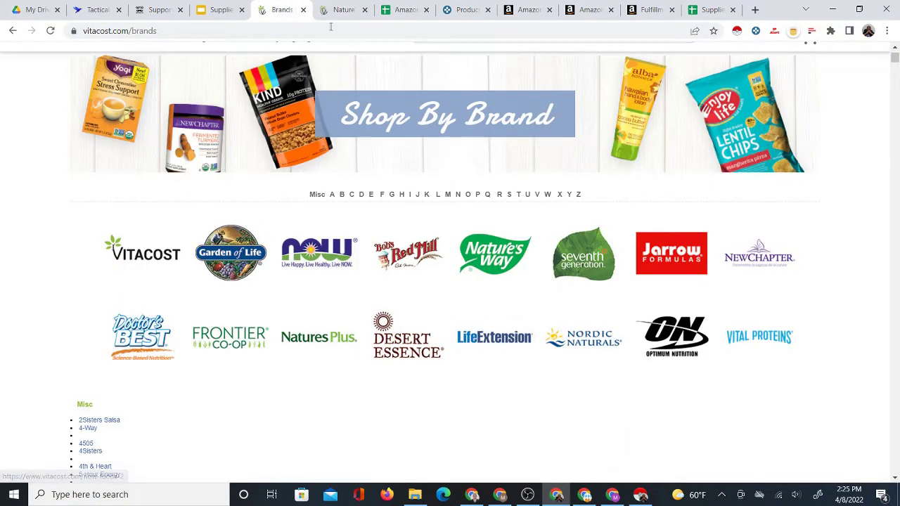
pyautogui.click(334, 342)
pyautogui.scroll(-1, 896, 98)
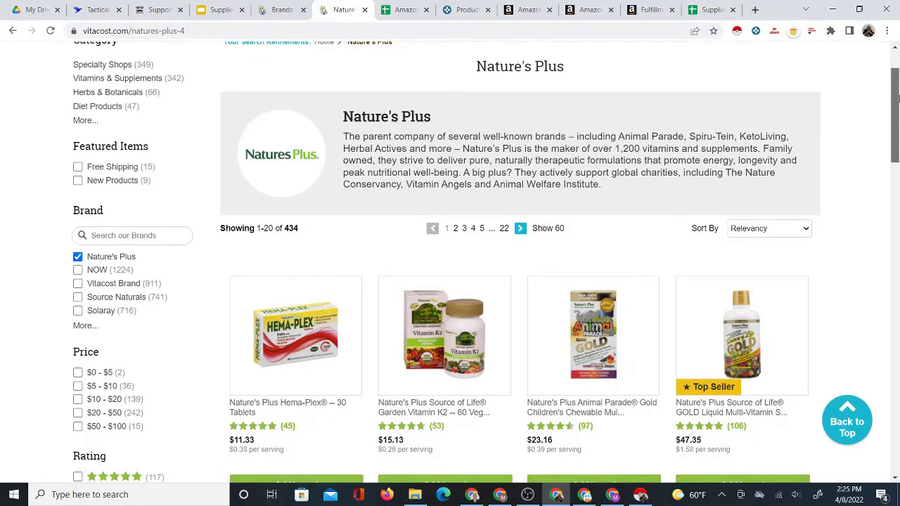
pyautogui.moveTo(896, 99); pyautogui.dragTo(898, 125)
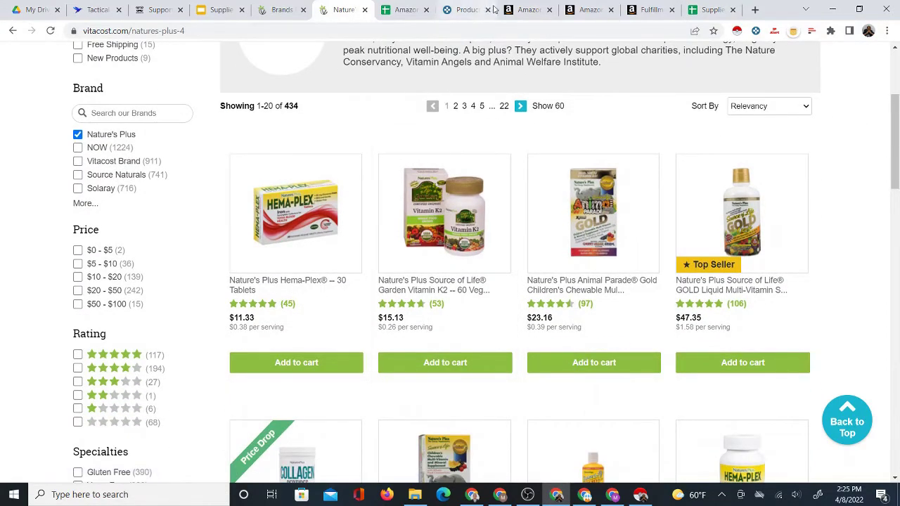
# From the Seller Central search results, open the NaturesPlus Ultra Cranberry 1000 listing on Amazon and search Google for its full title.
pyautogui.click(522, 11)
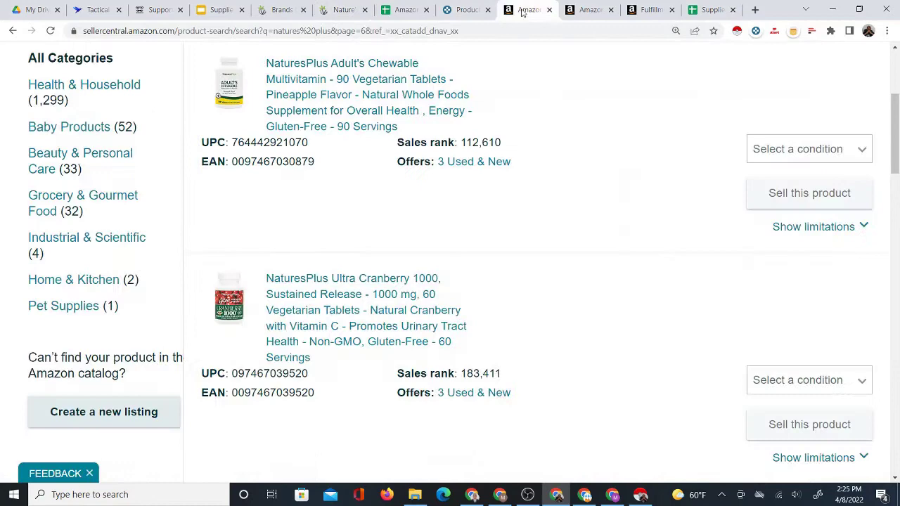
pyautogui.click(295, 285)
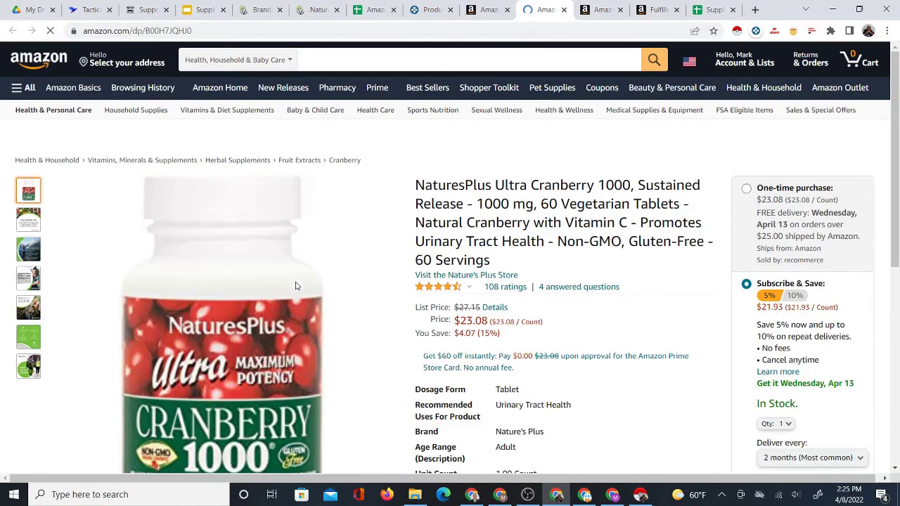
pyautogui.moveTo(426, 181); pyautogui.dragTo(545, 261)
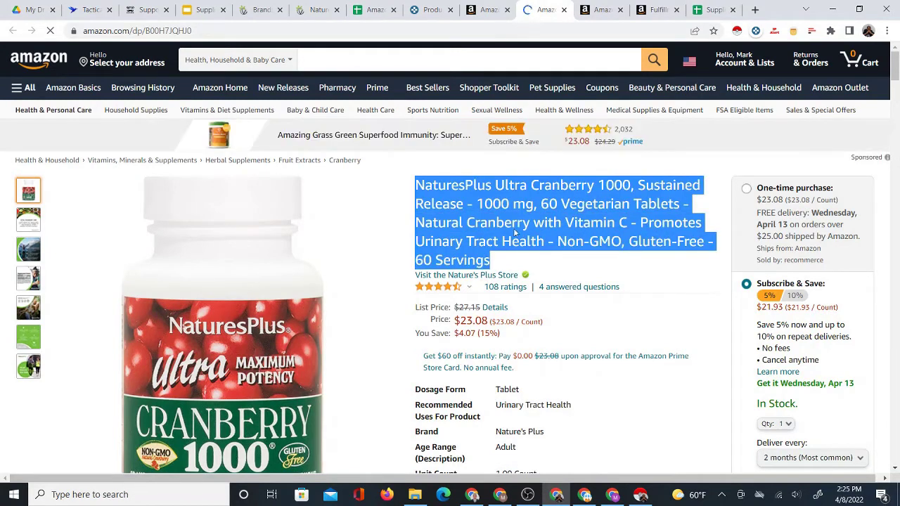
pyautogui.rightClick(513, 218)
pyautogui.click(542, 257)
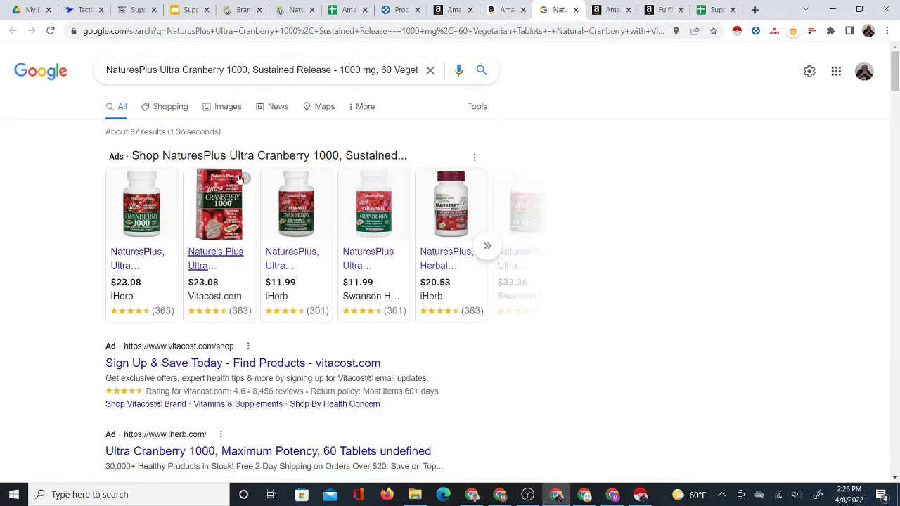
# Compare the Amazon listing for Ultra Cranberry 1000 with the Google shopping results for product match and price.
pyautogui.click(528, 11)
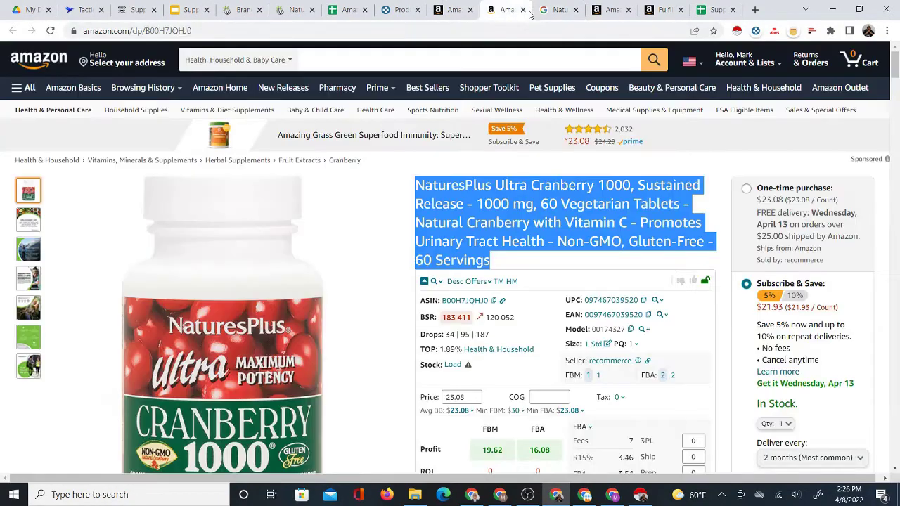
pyautogui.click(559, 10)
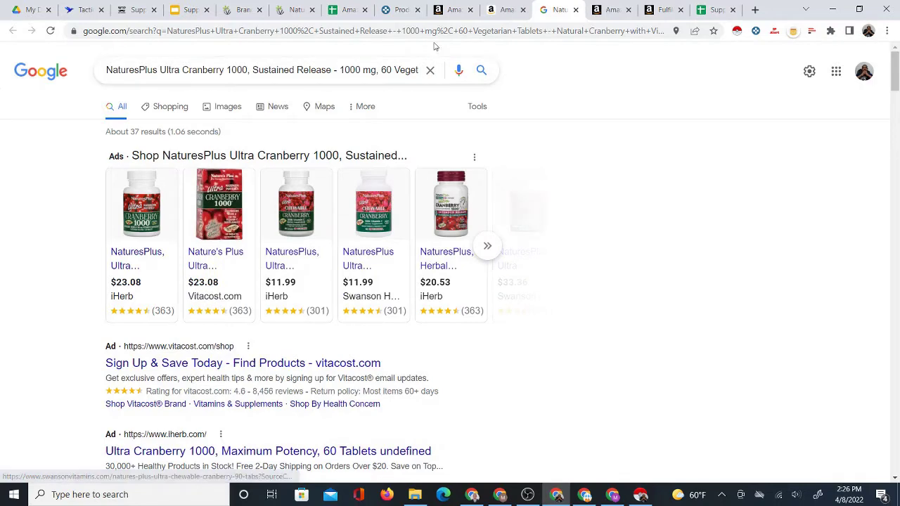
pyautogui.click(506, 10)
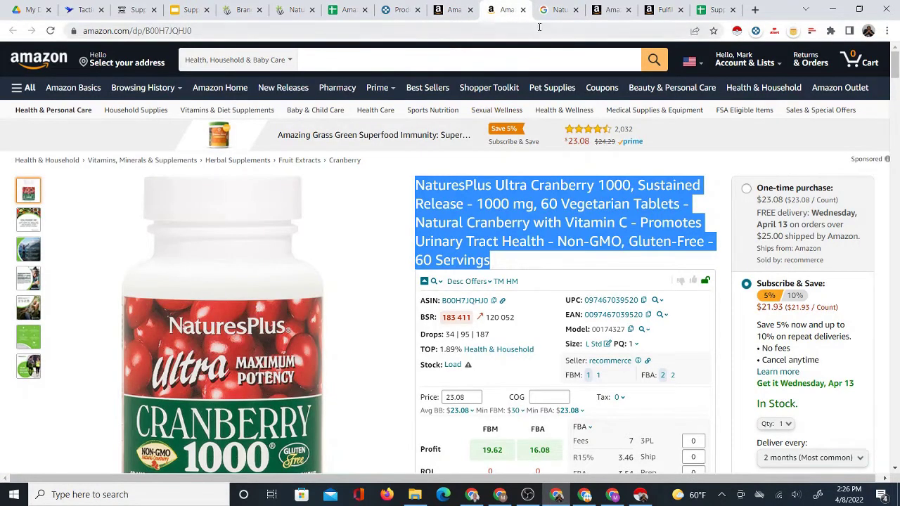
pyautogui.scroll(-1, 499, 225)
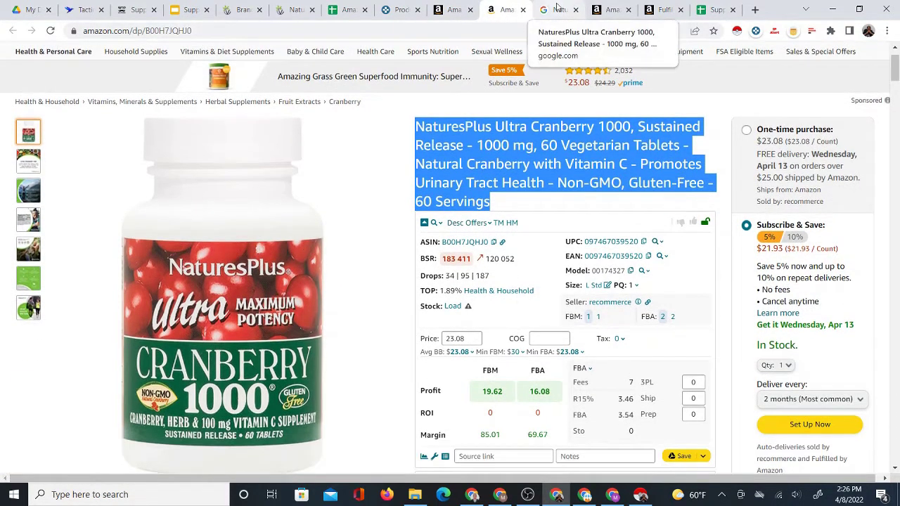
pyautogui.click(556, 9)
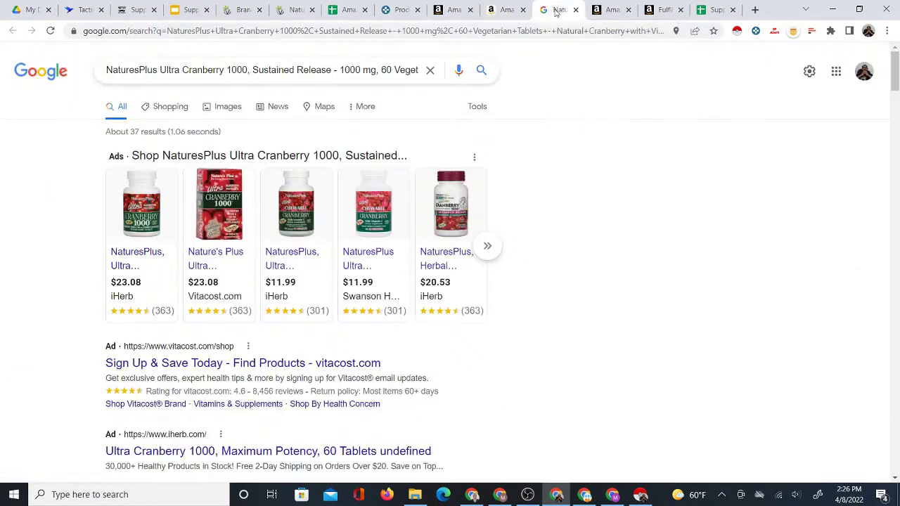
# Open Vitacost's Nature's Plus Ultra Cranberry offer from the Google results and close the iHerb chewable cranberry page.
pyautogui.click(293, 258)
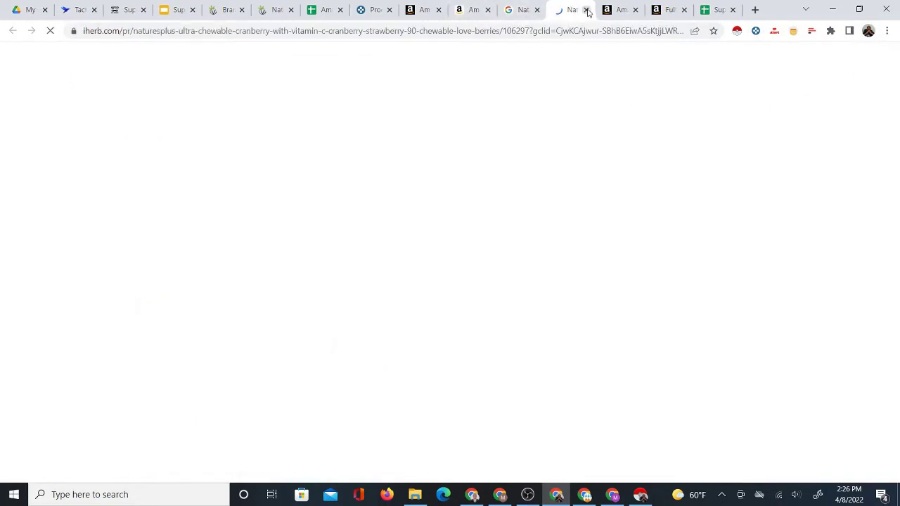
pyautogui.click(523, 10)
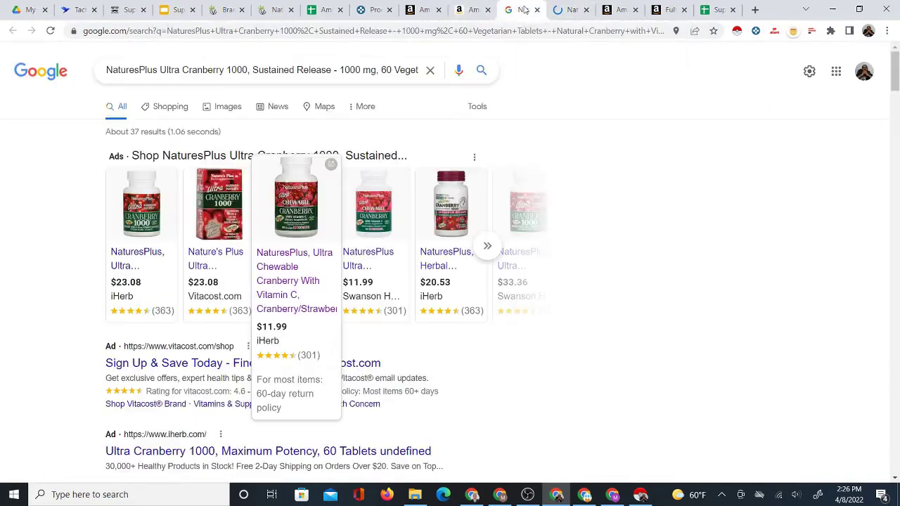
pyautogui.click(220, 256)
pyautogui.click(575, 9)
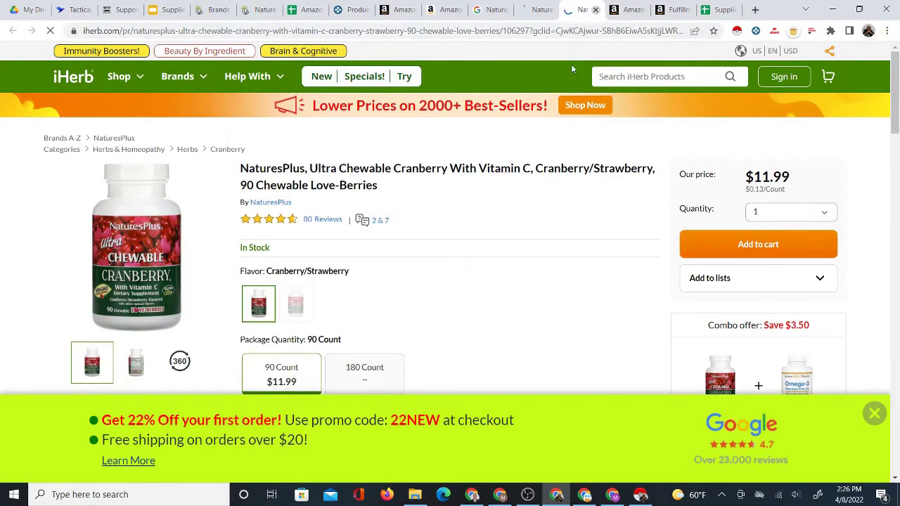
pyautogui.hotkey('ctrl', 'w')
# Place the Vitacost Ultra Cranberry page directly after the Amazon listing in the tab order and return to the Amazon listing.
pyautogui.hotkey('ctrl', 'shift', 'Tab')
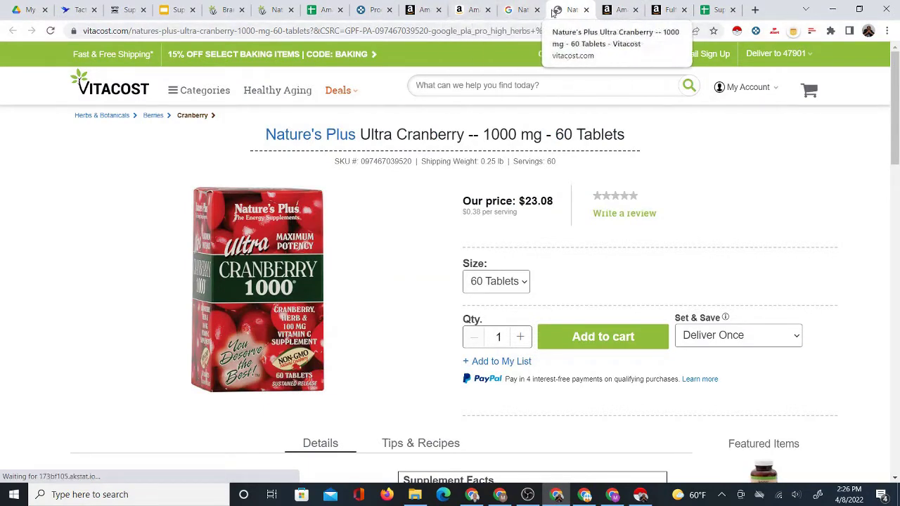
pyautogui.moveTo(552, 12); pyautogui.dragTo(510, 12)
pyautogui.click(470, 14)
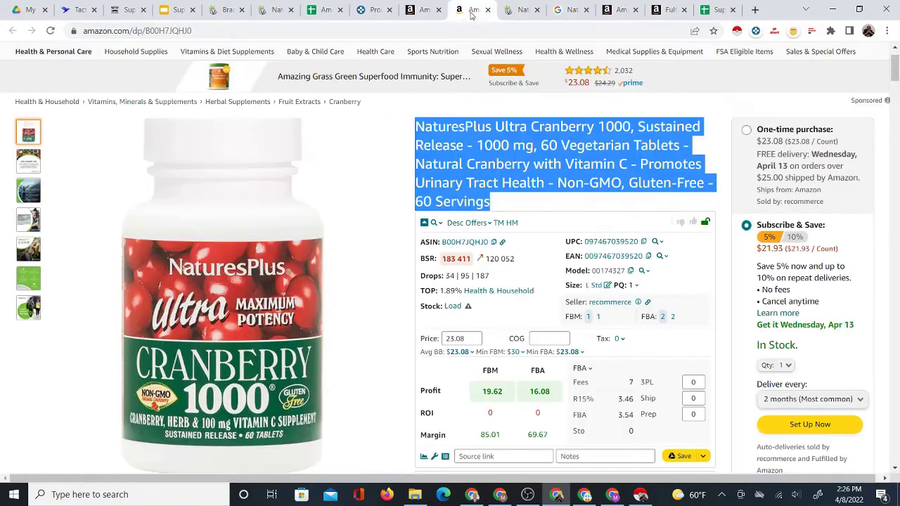
# Compare the Ultra Cranberry 1000 bottle and price on Amazon with the boxed product on Vitacost.
pyautogui.click(520, 11)
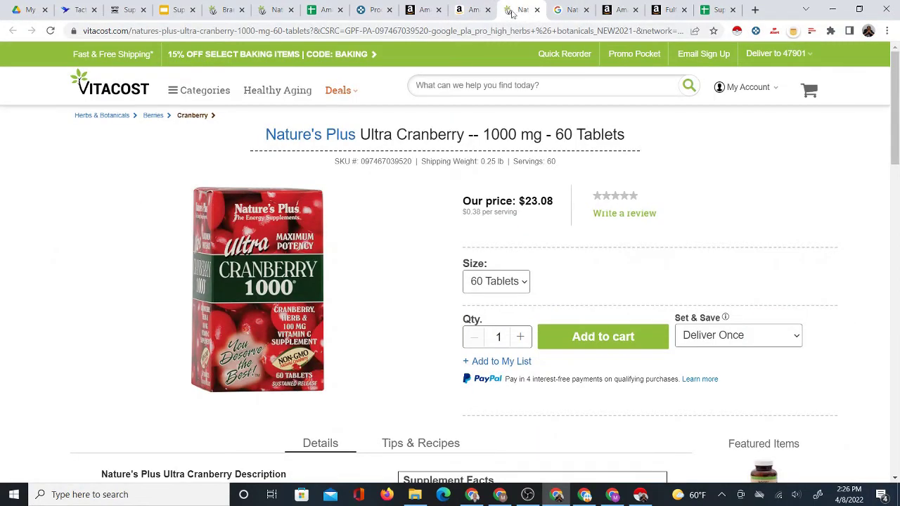
pyautogui.click(469, 14)
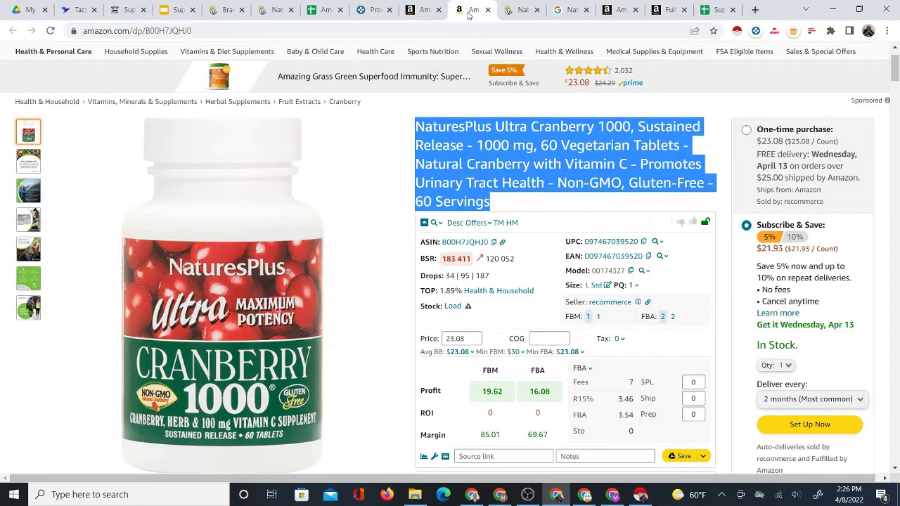
pyautogui.click(517, 12)
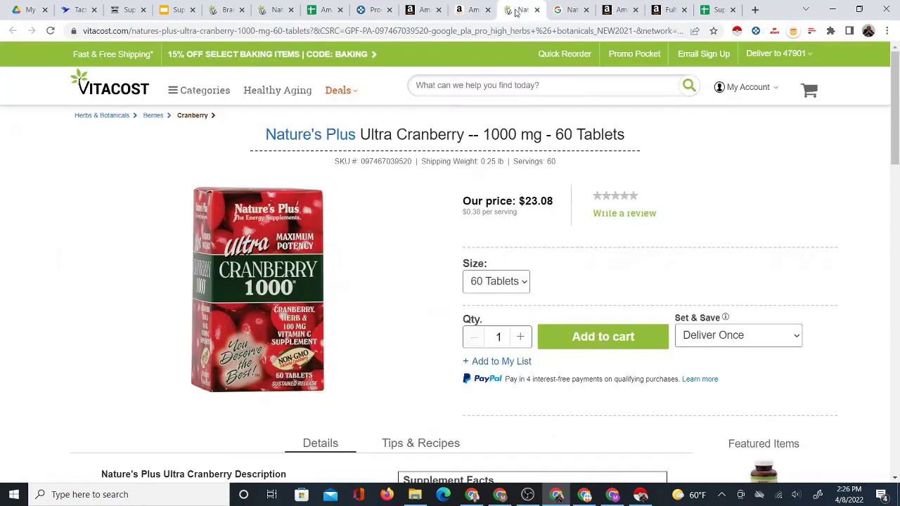
pyautogui.click(468, 11)
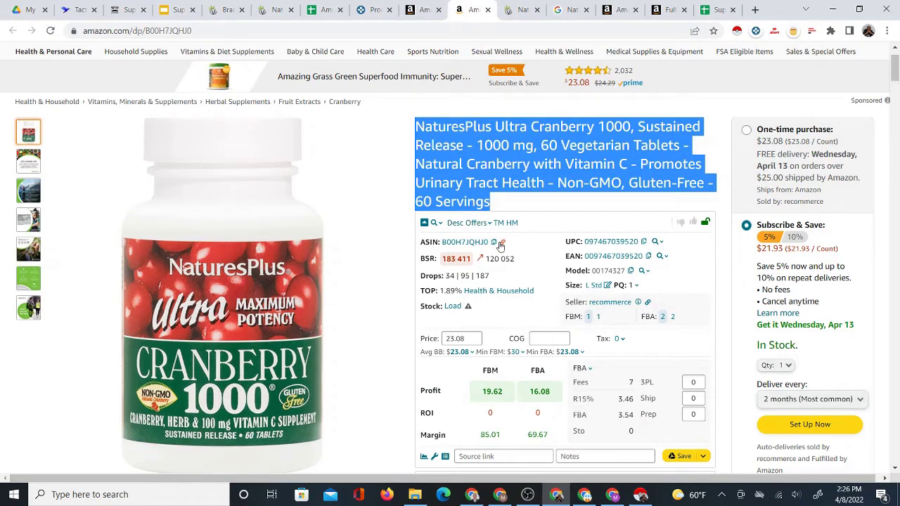
# Review every seller's offer for Ultra Cranberry 1000 on Amazon, including the featured offer's seller details, and close the offers list.
pyautogui.scroll(-3, 554, 240)
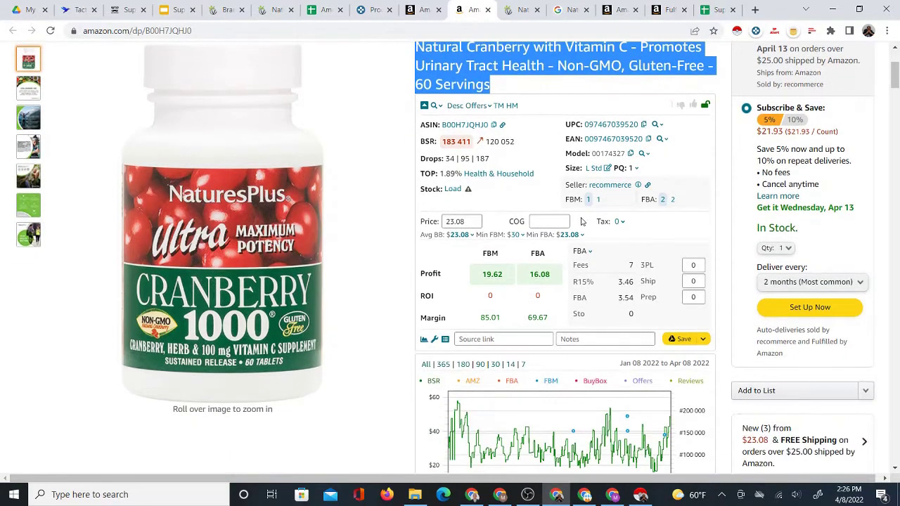
pyautogui.scroll(-1, 608, 219)
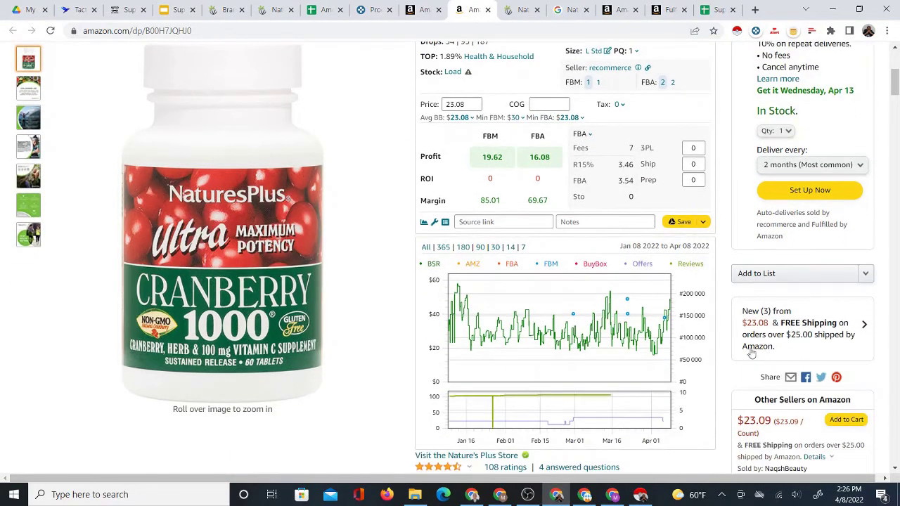
pyautogui.click(778, 330)
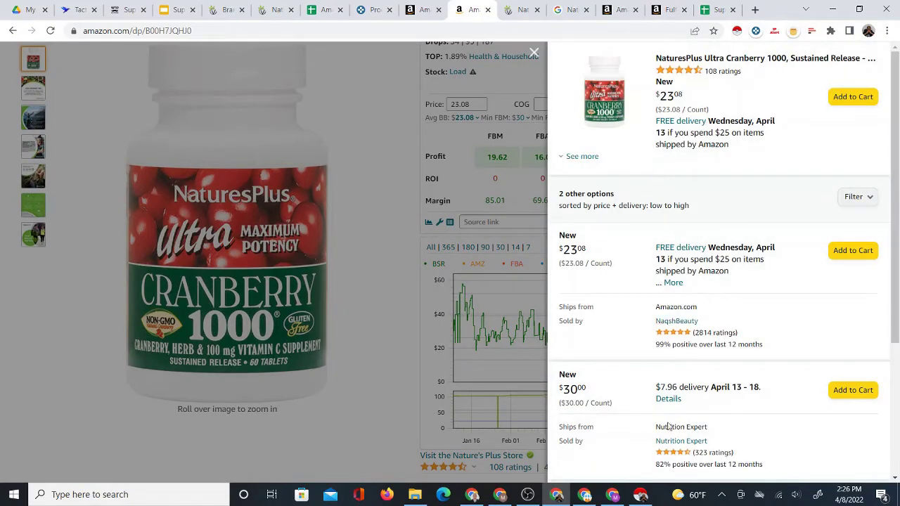
pyautogui.scroll(-2, 604, 260)
pyautogui.scroll(2, 610, 146)
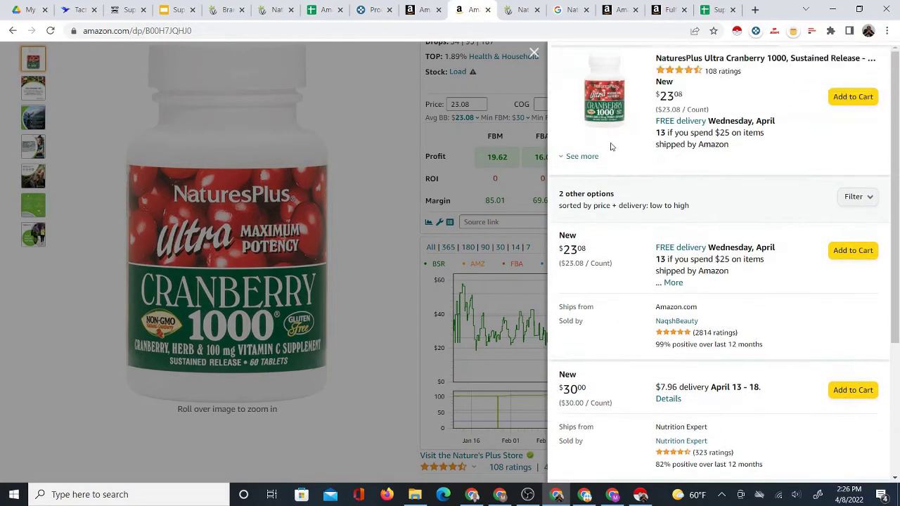
pyautogui.click(581, 157)
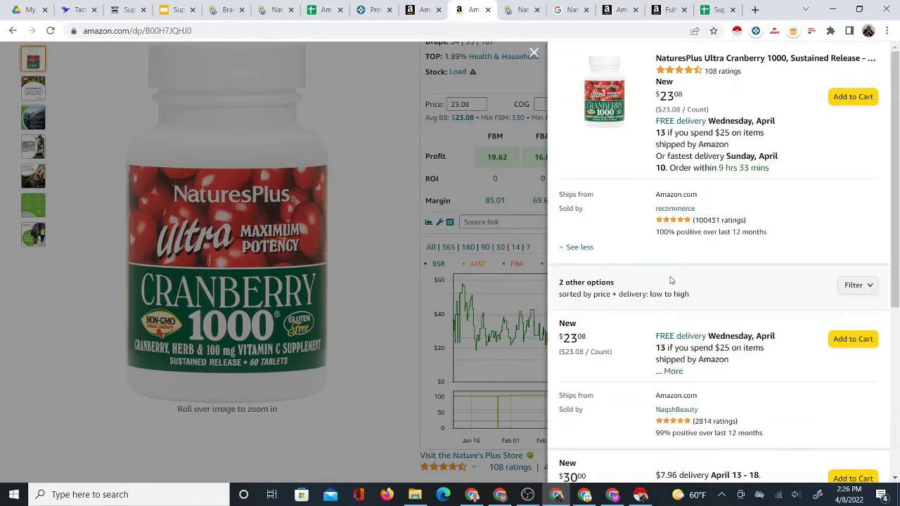
pyautogui.scroll(-2, 677, 378)
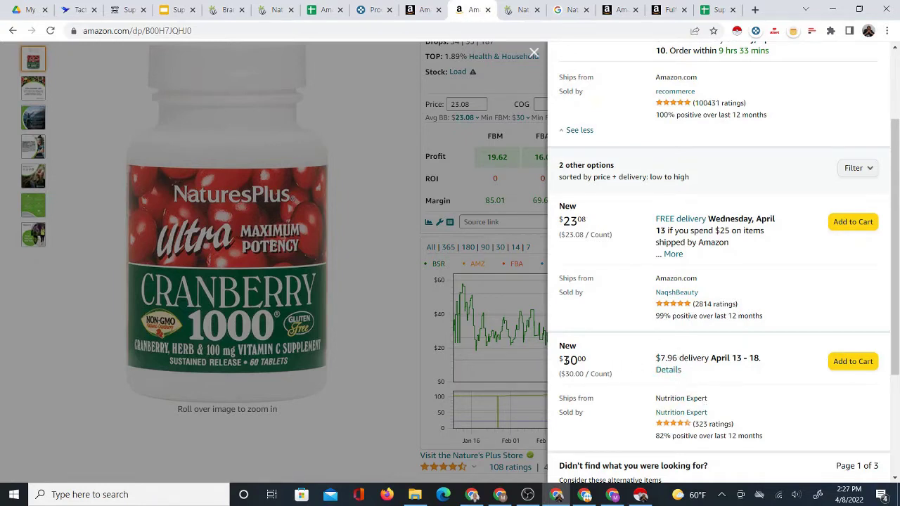
pyautogui.scroll(2, 633, 362)
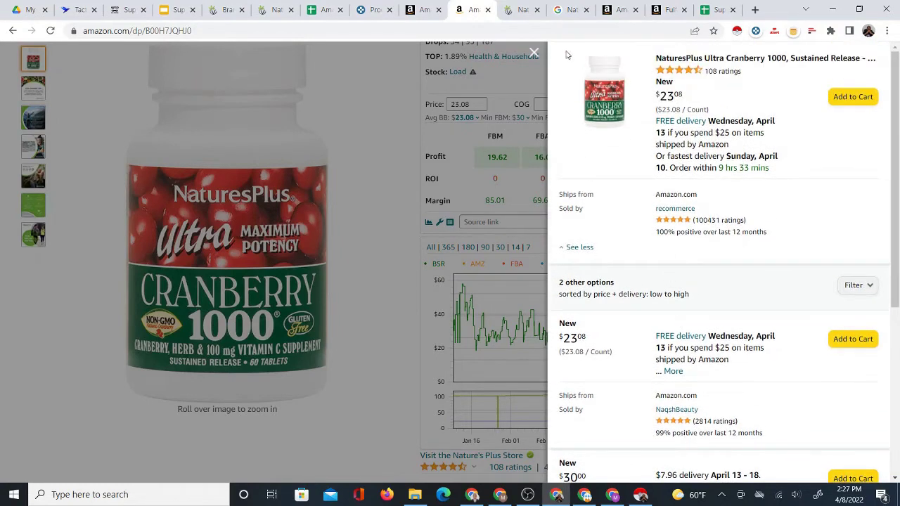
pyautogui.click(532, 48)
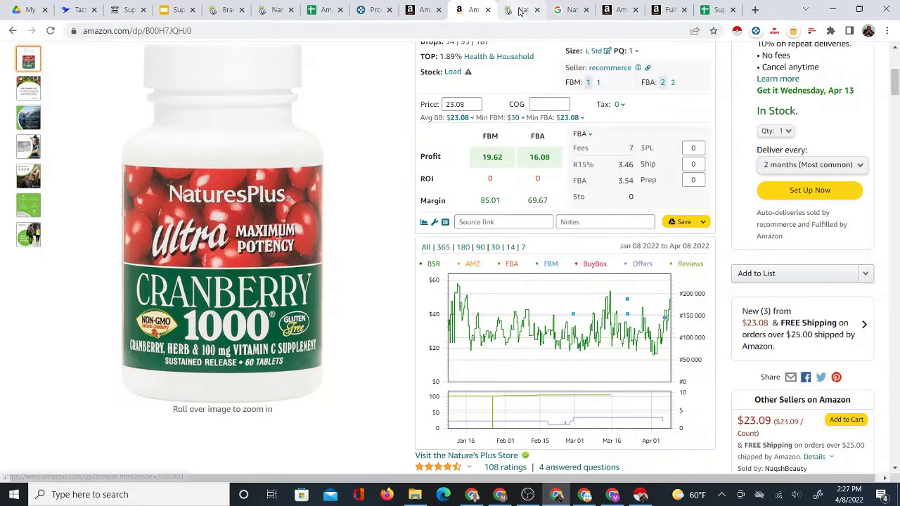
# Check Vitacost's Ultra Cranberry price against the Amazon listing's current price and profit figures.
pyautogui.click(520, 10)
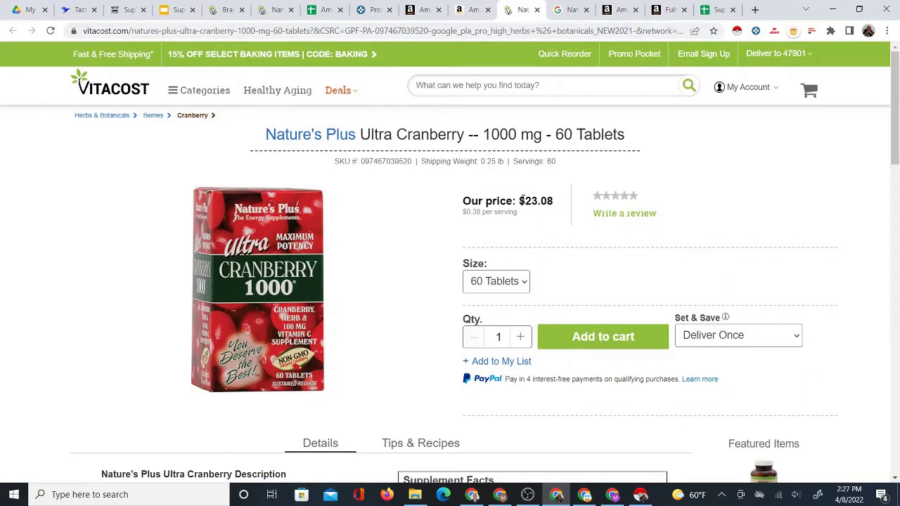
pyautogui.moveTo(519, 201); pyautogui.dragTo(559, 204)
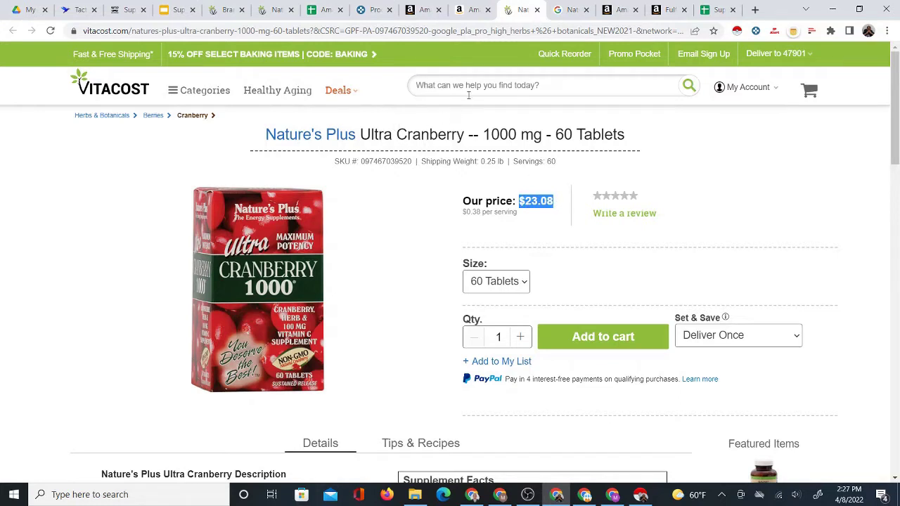
pyautogui.click(457, 12)
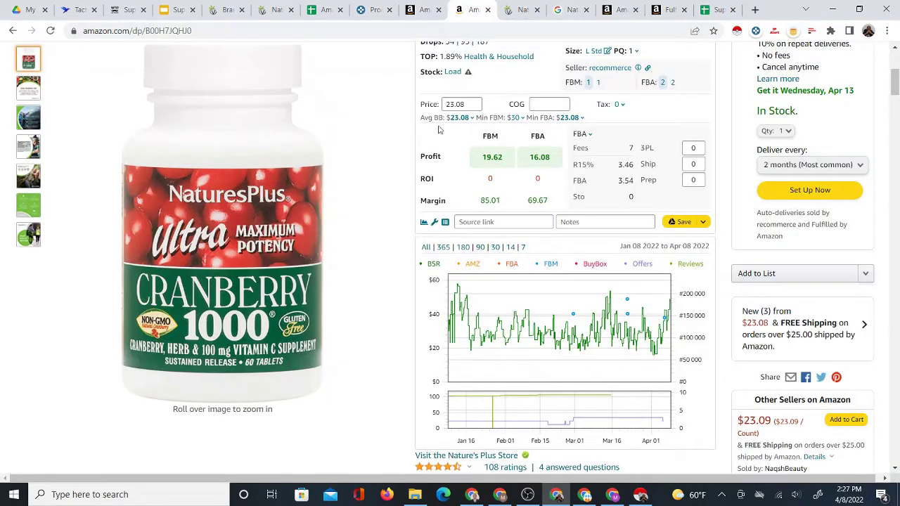
pyautogui.scroll(3, 759, 343)
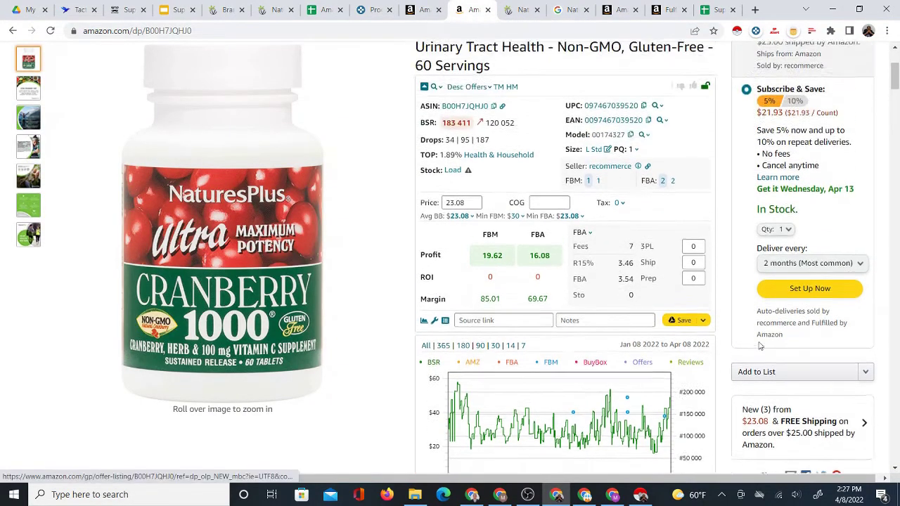
pyautogui.scroll(1, 757, 326)
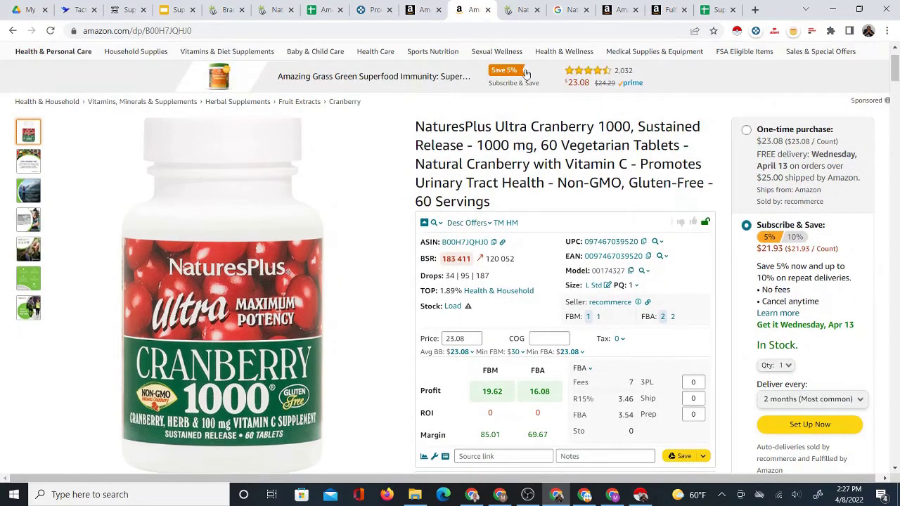
# Close the Vitacost Ultra Cranberry page and its Google results, and return to the Amazon listing.
pyautogui.click(520, 10)
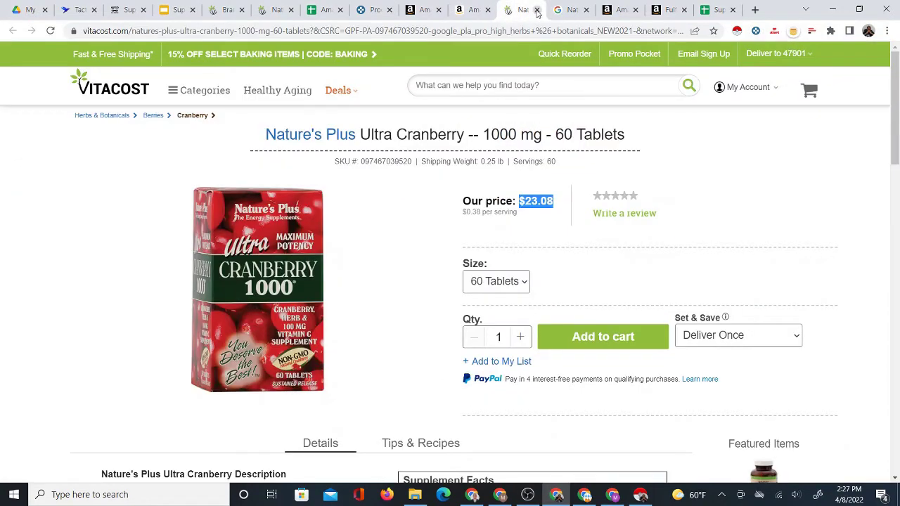
pyautogui.click(537, 10)
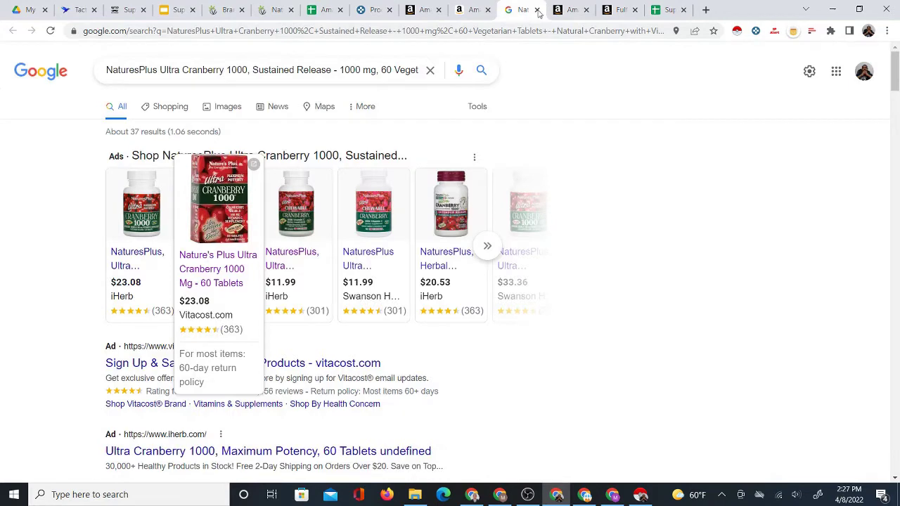
pyautogui.click(537, 10)
pyautogui.click(465, 11)
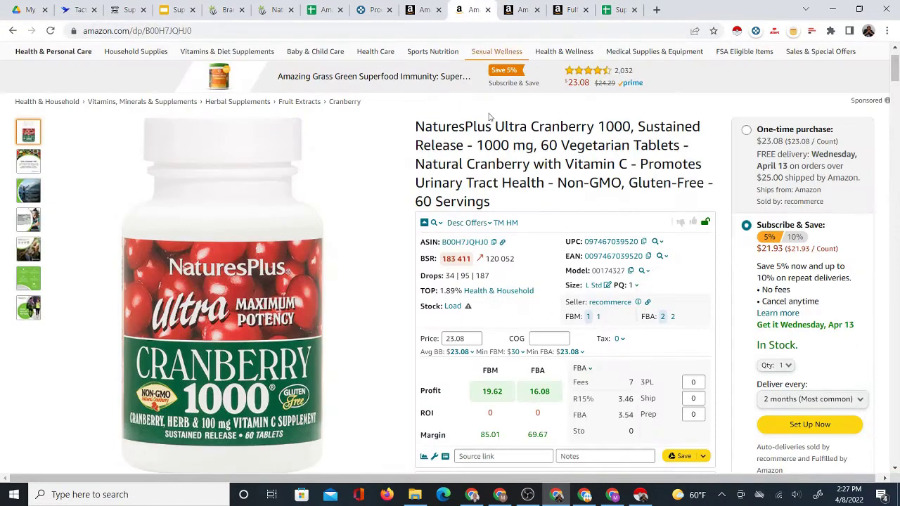
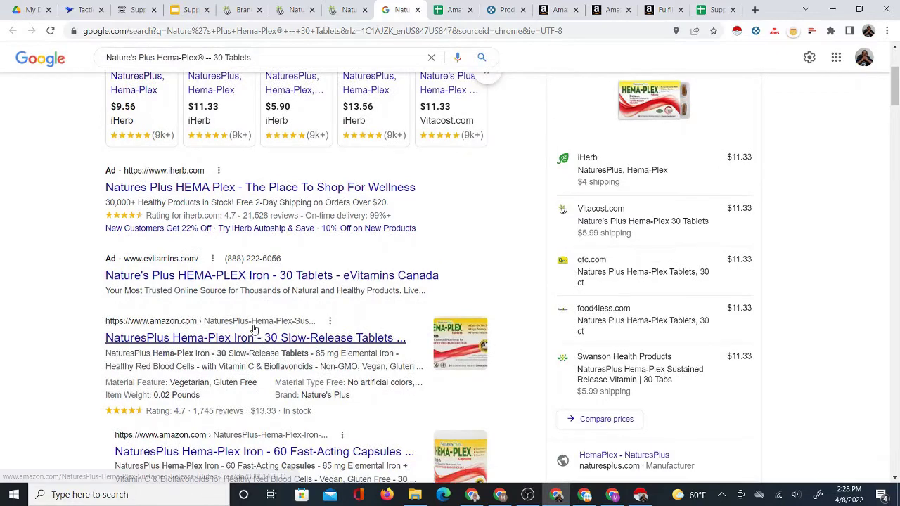
# Open the Amazon listing for NaturesPlus Hema-Plex Iron 30 Slow-Release Tablets from the Google results and compare it with Vitacost's Hema-Plex page.
pyautogui.click(348, 9)
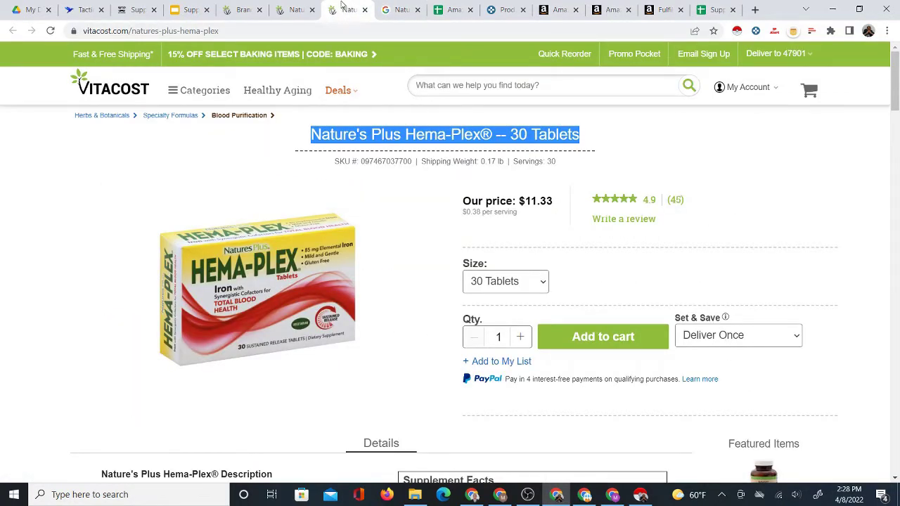
pyautogui.click(389, 11)
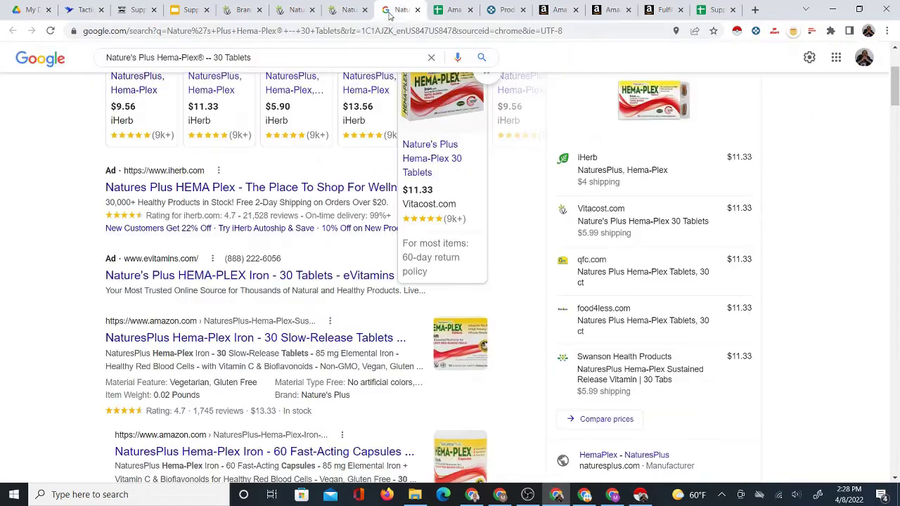
pyautogui.click(274, 339)
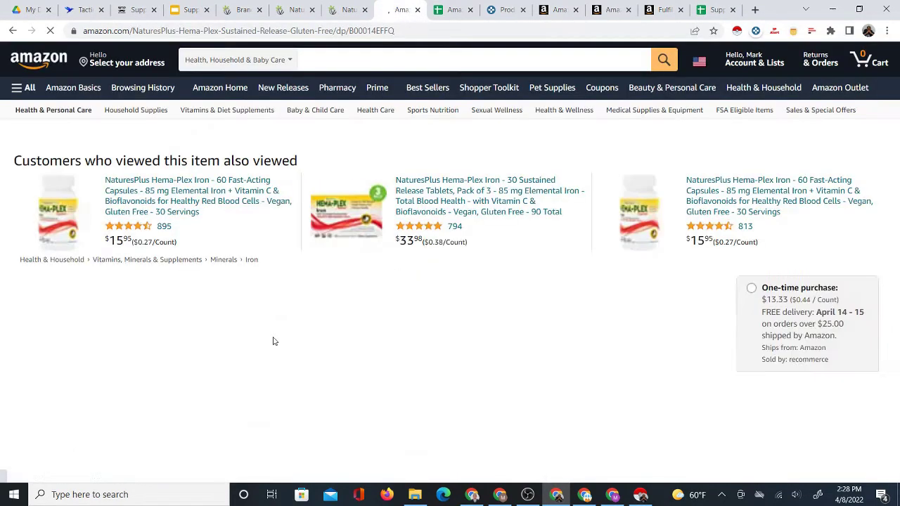
pyautogui.scroll(-2, 274, 341)
pyautogui.click(343, 9)
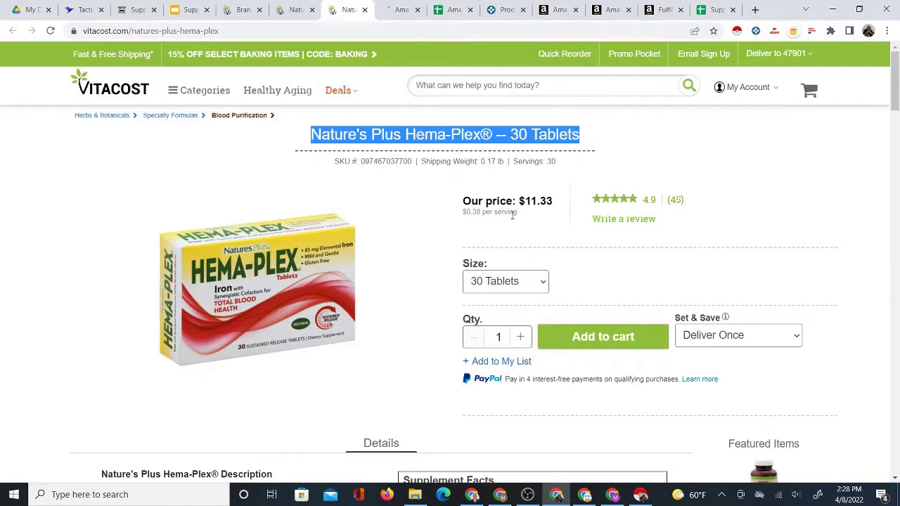
pyautogui.click(392, 8)
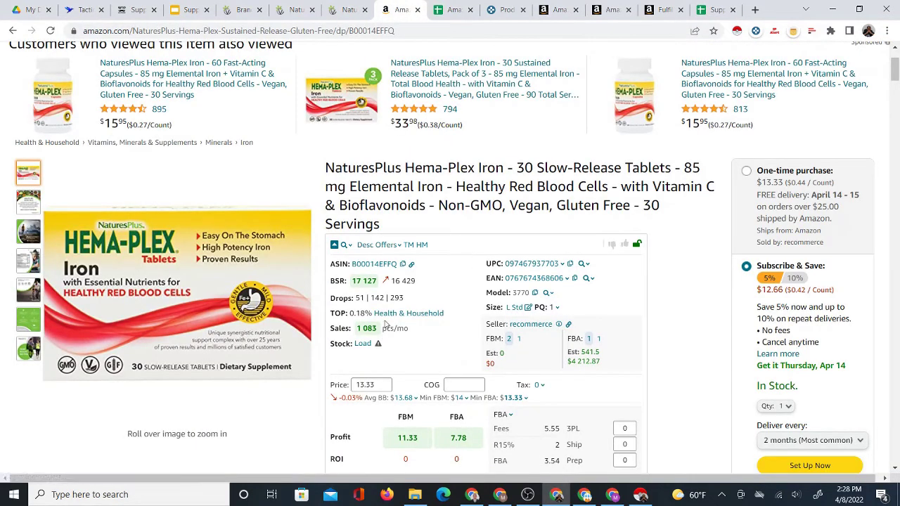
# Examine the Hema-Plex listing's monthly sales estimate, Best Sellers Rank and top percentage in Health & Household.
pyautogui.scroll(-2, 393, 253)
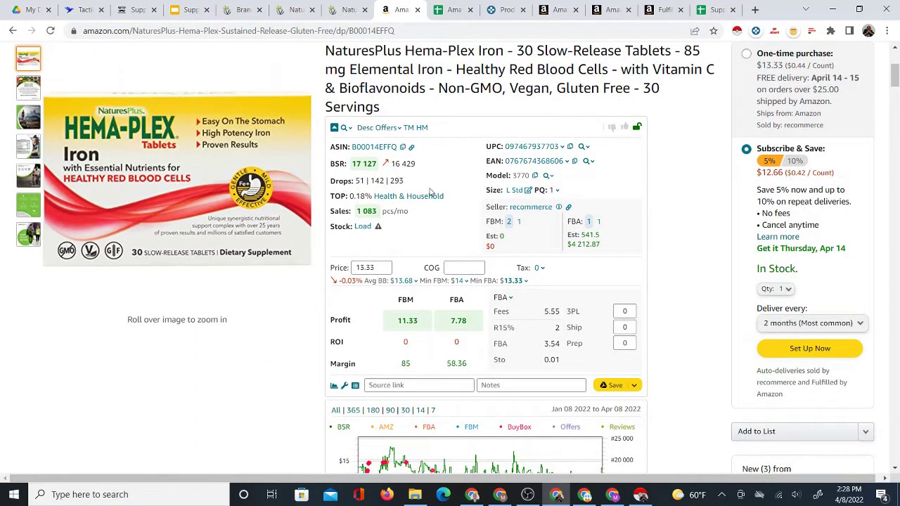
pyautogui.moveTo(356, 209)
pyautogui.mouseDown()
pyautogui.moveTo(377, 211)
pyautogui.moveTo(362, 211)
pyautogui.mouseUp()
pyautogui.click(409, 209)
pyautogui.moveTo(351, 196); pyautogui.dragTo(372, 197)
pyautogui.moveTo(352, 163); pyautogui.dragTo(378, 166)
pyautogui.moveTo(350, 197)
pyautogui.mouseDown()
pyautogui.moveTo(380, 202)
pyautogui.moveTo(371, 198)
pyautogui.mouseUp()
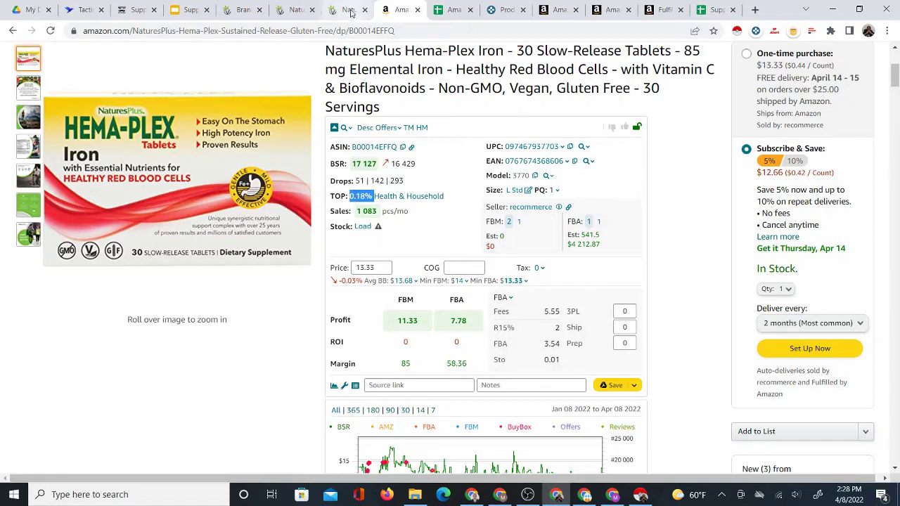
# Compare Vitacost's Hema-Plex price with the Amazon listing, and close the Vitacost product page.
pyautogui.click(349, 11)
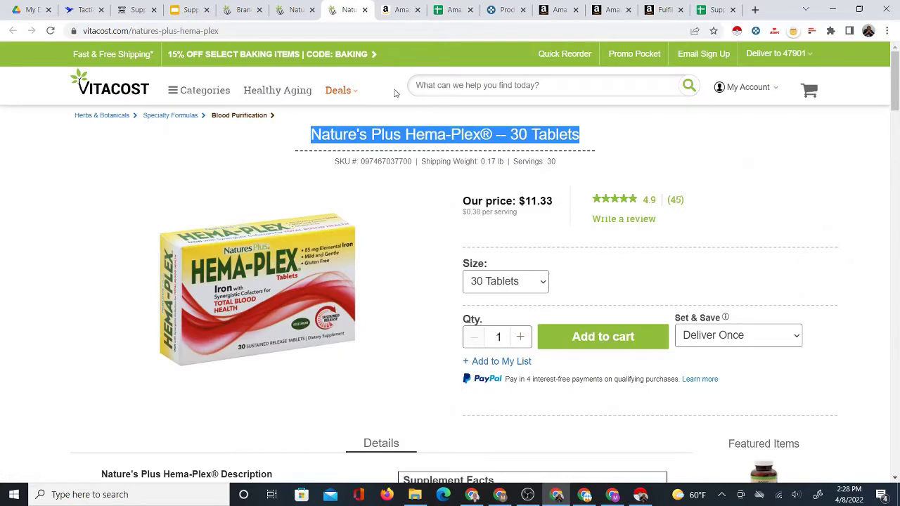
pyautogui.click(397, 10)
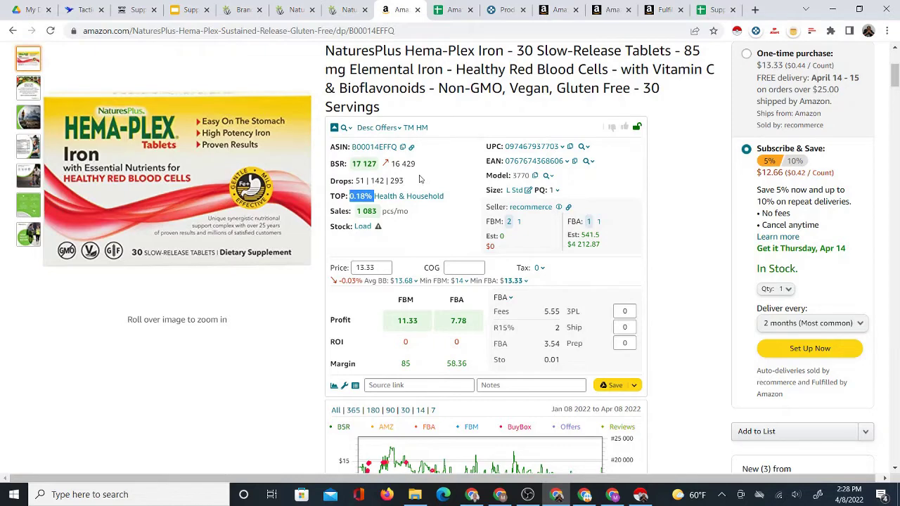
pyautogui.click(348, 10)
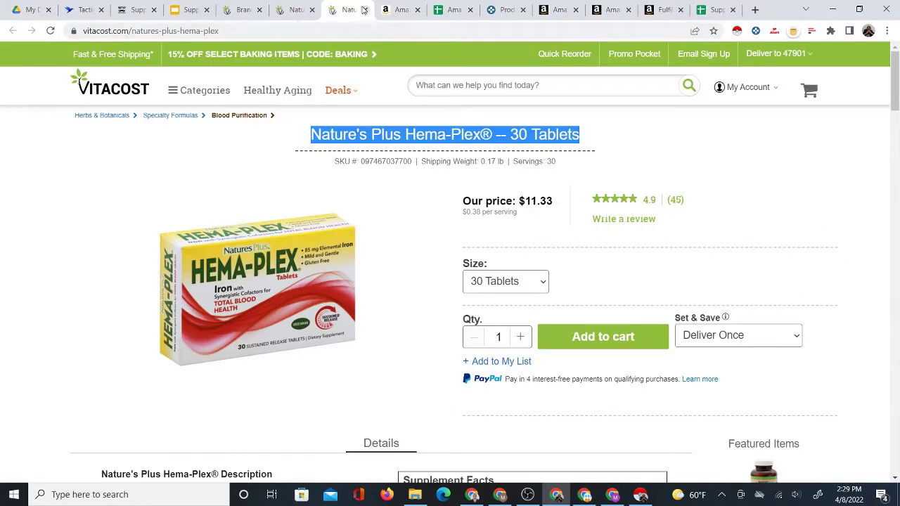
pyautogui.click(365, 10)
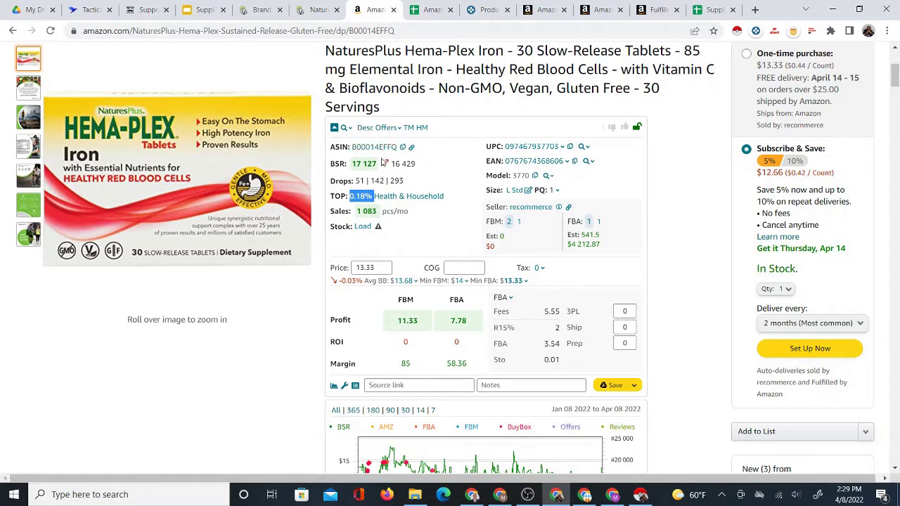
# Recheck the Hema-Plex listing's rank and monthly sales, and glance at Vitacost's Nature's Plus product list before returning to the listing.
pyautogui.moveTo(383, 161)
pyautogui.moveTo(359, 212)
pyautogui.moveTo(361, 211); pyautogui.dragTo(378, 211)
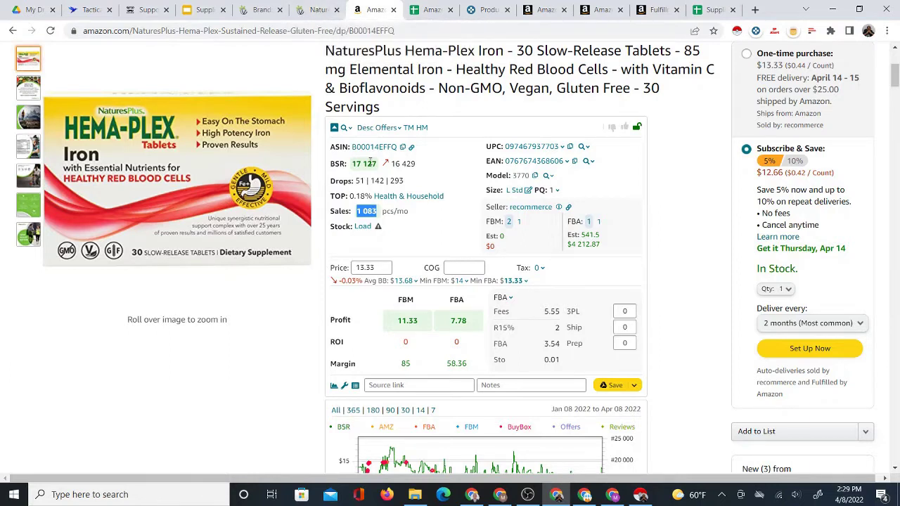
pyautogui.click(317, 9)
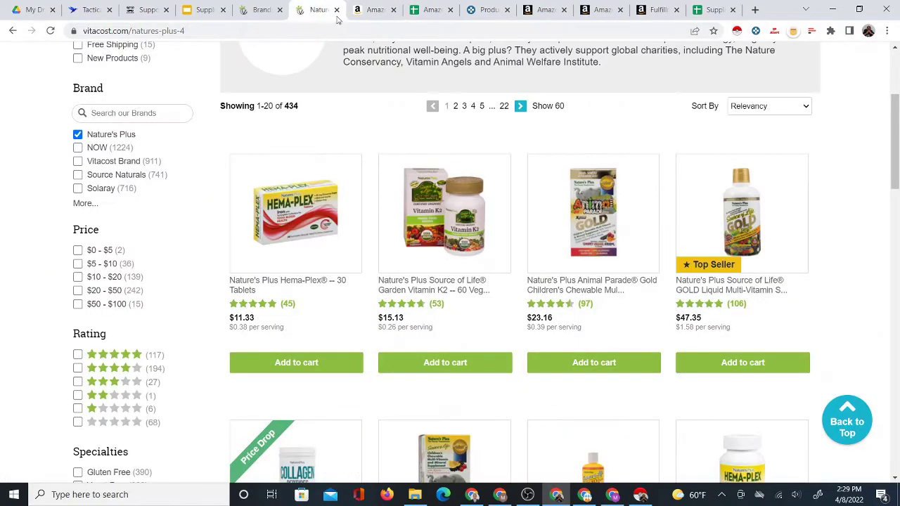
pyautogui.click(376, 10)
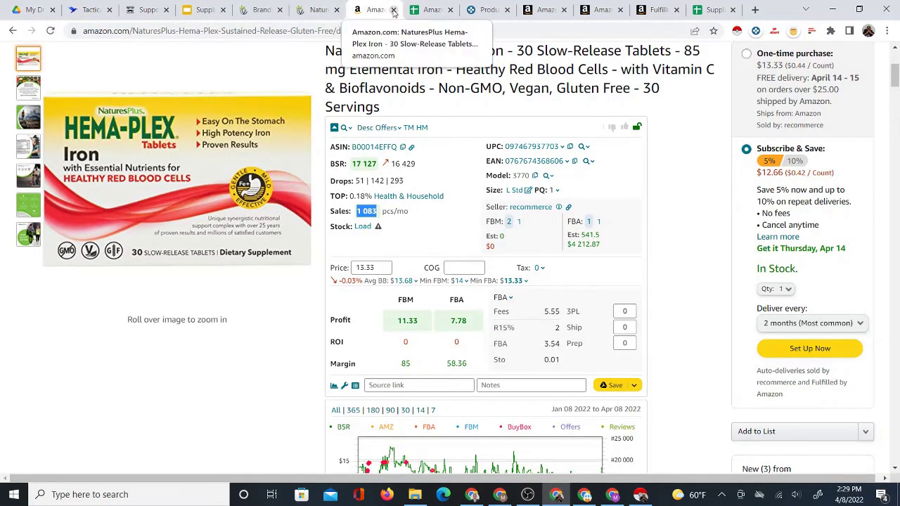
# Glance at Vitacost's Nature's Plus product list, and close the Amazon listing for Hema-Plex.
pyautogui.click(309, 10)
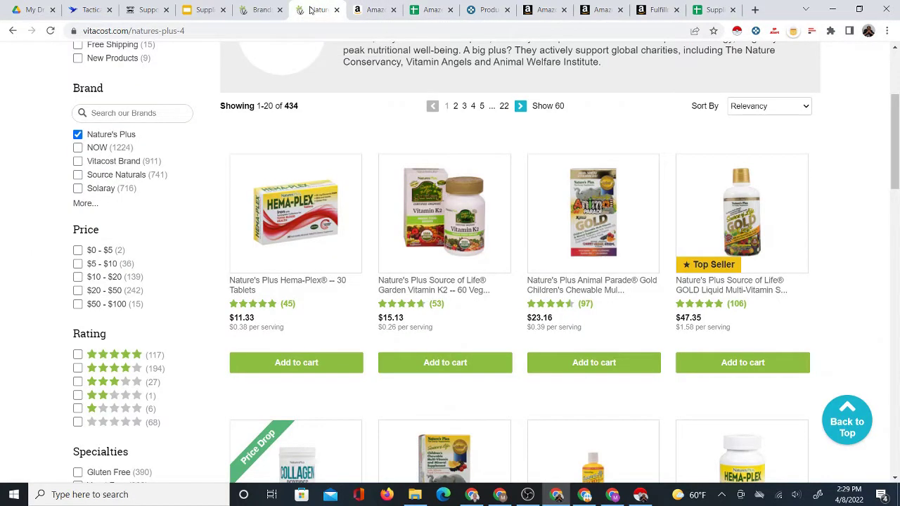
pyautogui.click(366, 13)
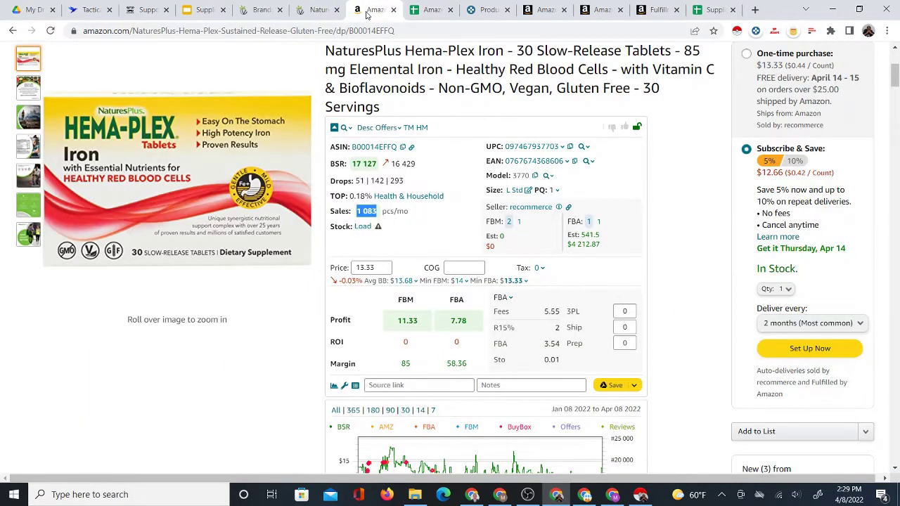
pyautogui.click(393, 9)
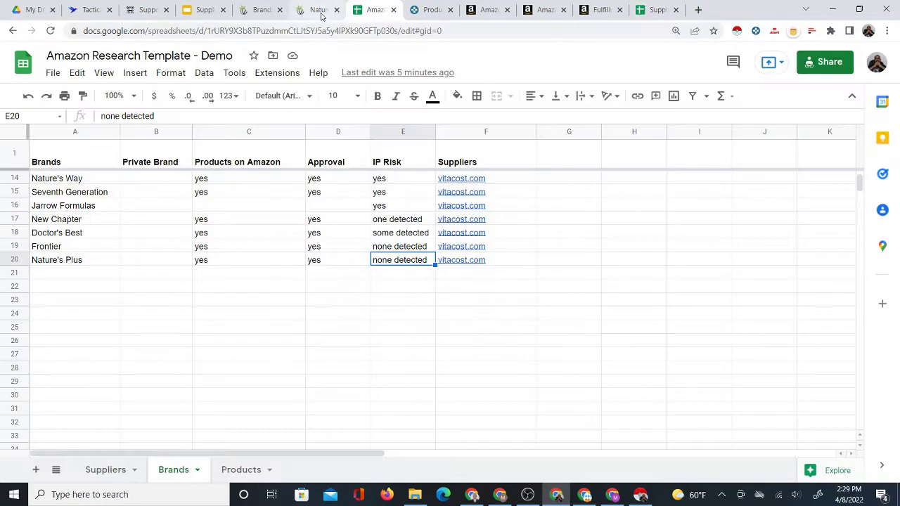
# Compare the Nature's Plus products and prices on Vitacost with the product sales ranks in Seller Central's Nature's Plus search results.
pyautogui.click(320, 13)
pyautogui.click(530, 10)
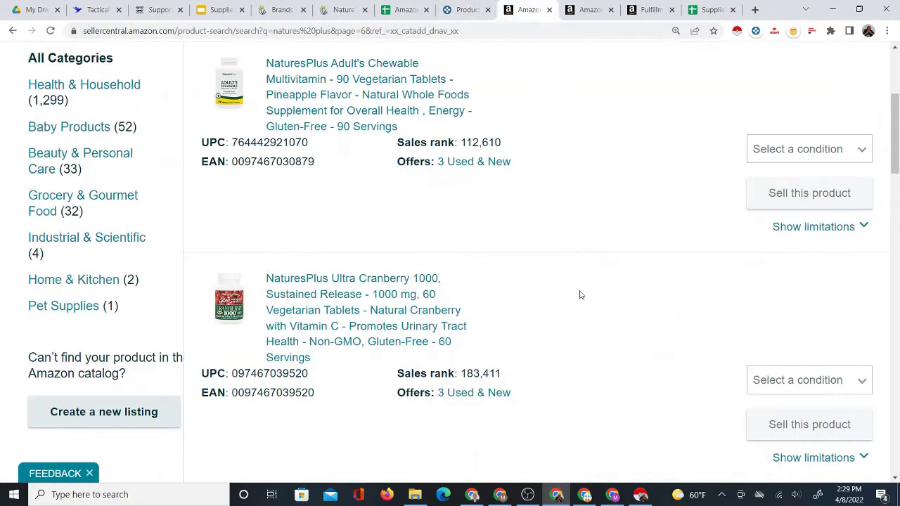
pyautogui.click(339, 11)
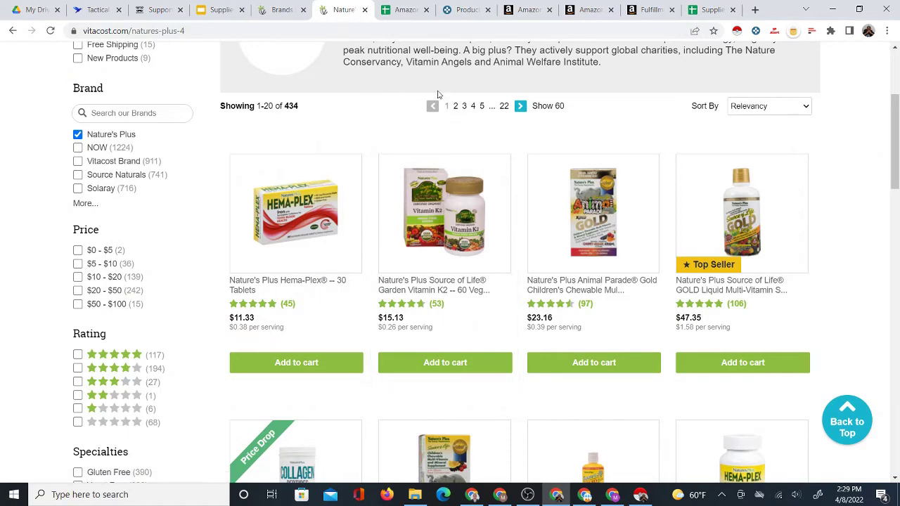
pyautogui.scroll(-1, 492, 284)
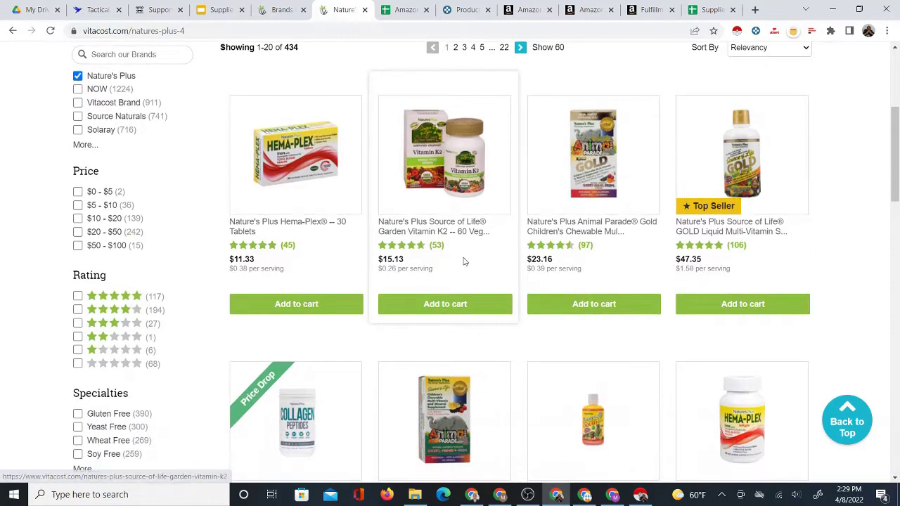
pyautogui.scroll(-1, 461, 232)
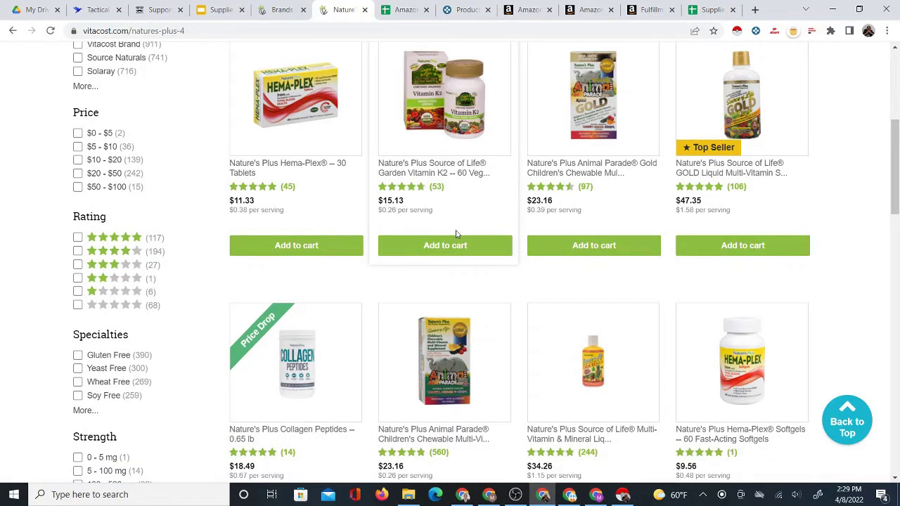
pyautogui.scroll(-3, 450, 295)
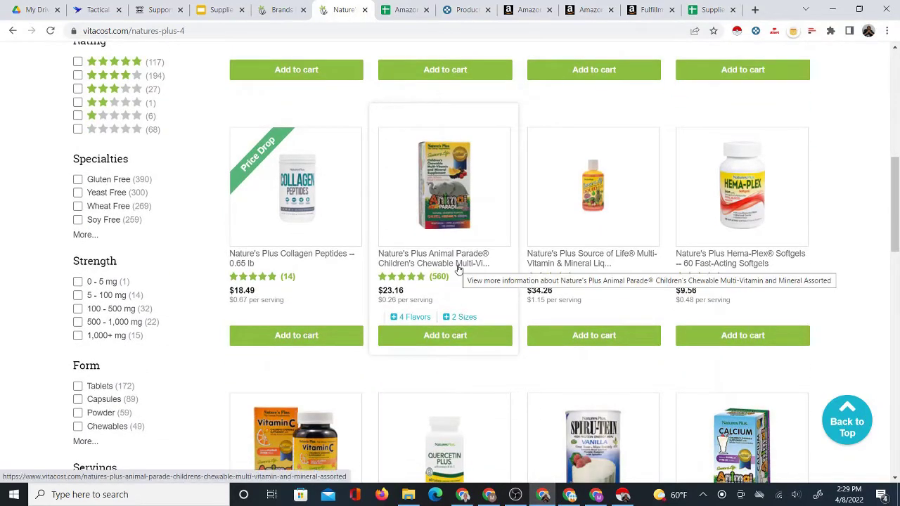
pyautogui.click(520, 10)
pyautogui.scroll(-4, 393, 211)
pyautogui.scroll(-10, 347, 292)
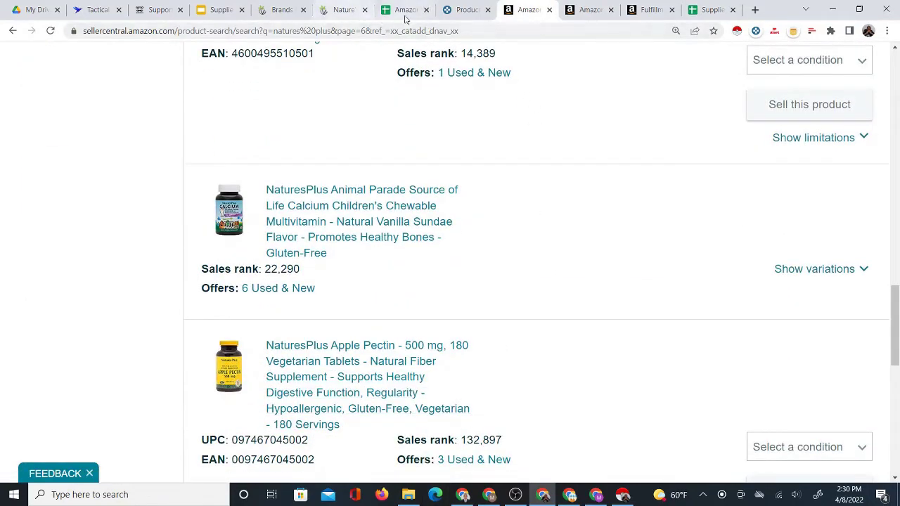
pyautogui.click(340, 14)
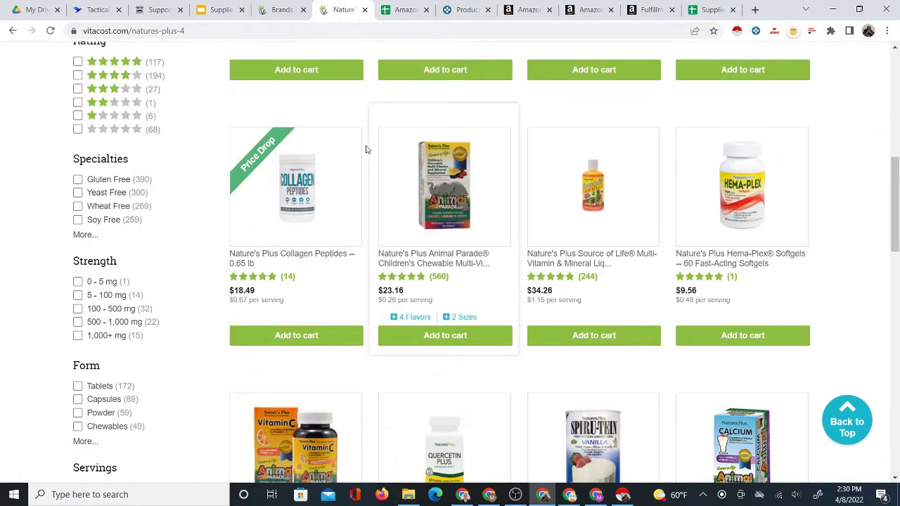
# Launch Instant Data Scraper on Vitacost's Nature's Plus page and switch its detected table from the brand filters to the product grid.
pyautogui.moveTo(896, 171); pyautogui.dragTo(896, 63)
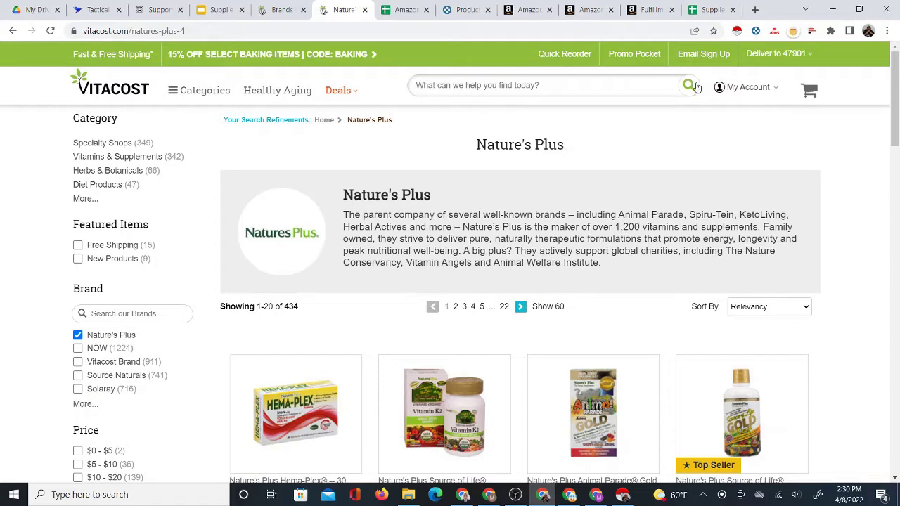
pyautogui.scroll(-3, 633, 391)
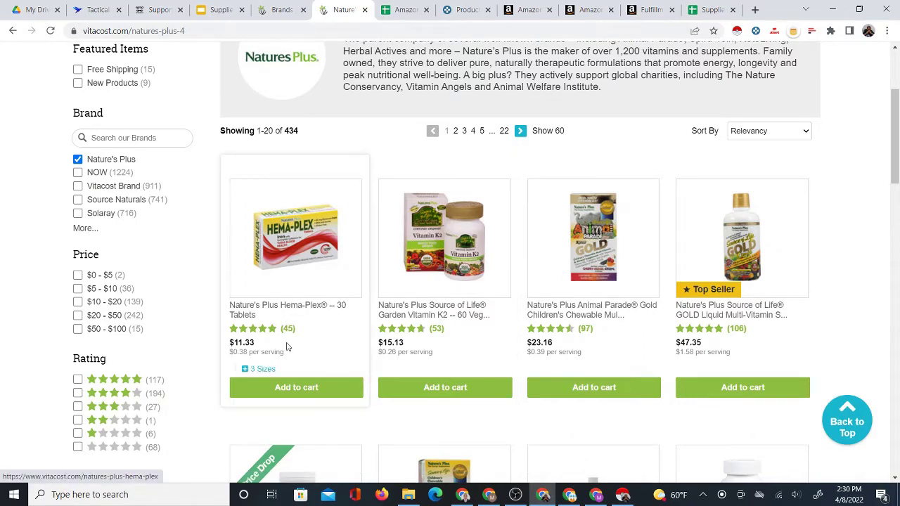
pyautogui.click(736, 31)
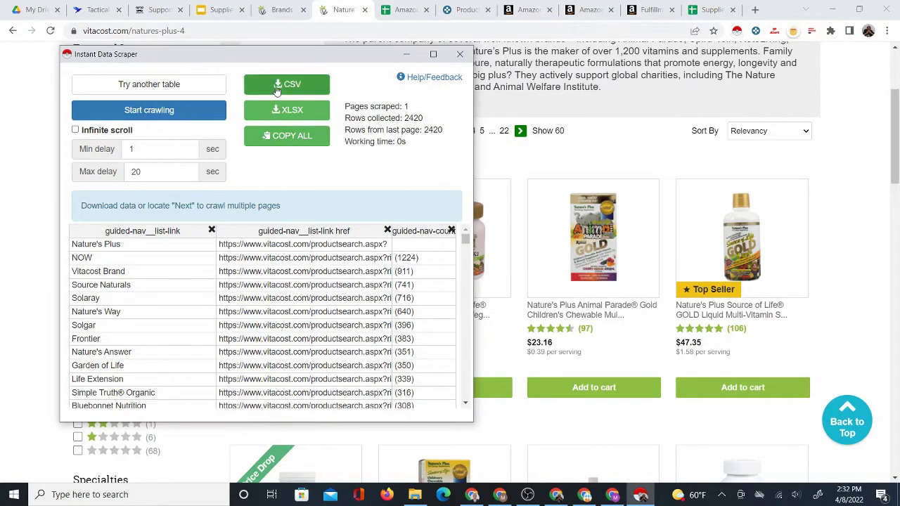
pyautogui.moveTo(261, 57); pyautogui.dragTo(473, 68)
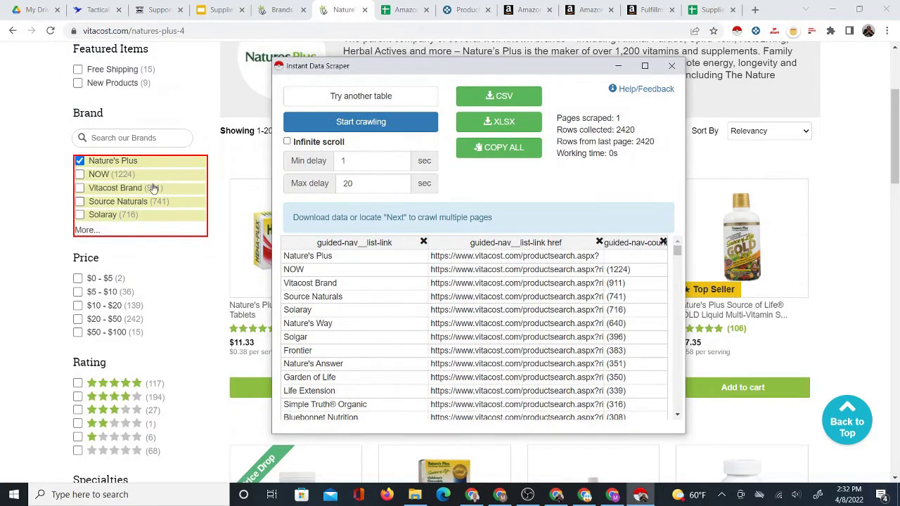
pyautogui.moveTo(318, 71); pyautogui.dragTo(61, 58)
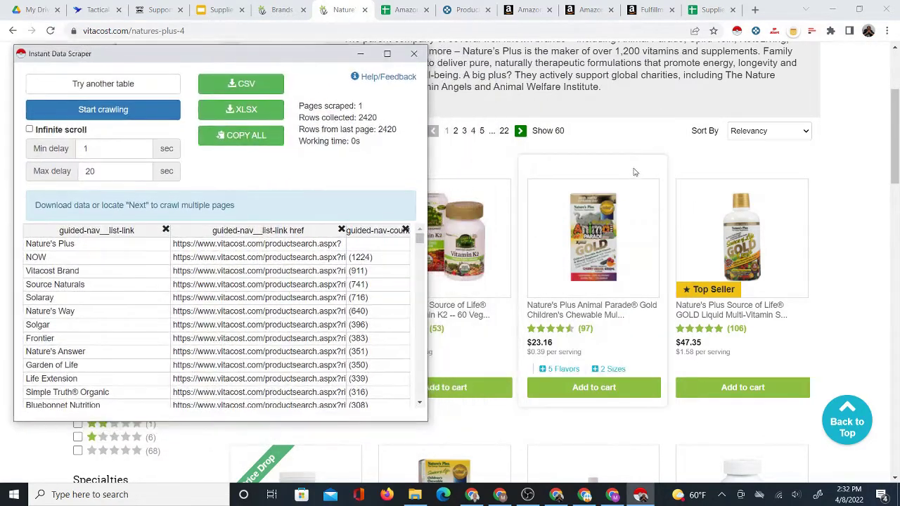
pyautogui.click(83, 85)
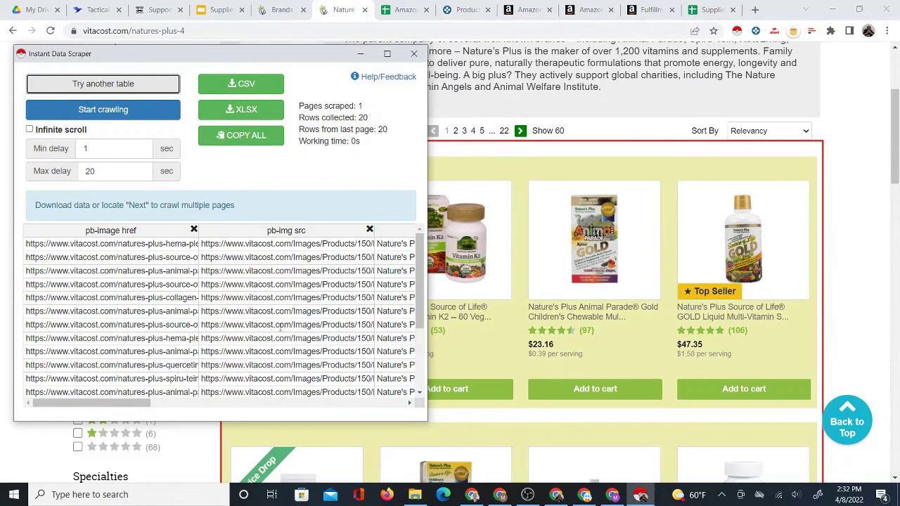
pyautogui.moveTo(109, 405); pyautogui.dragTo(70, 417)
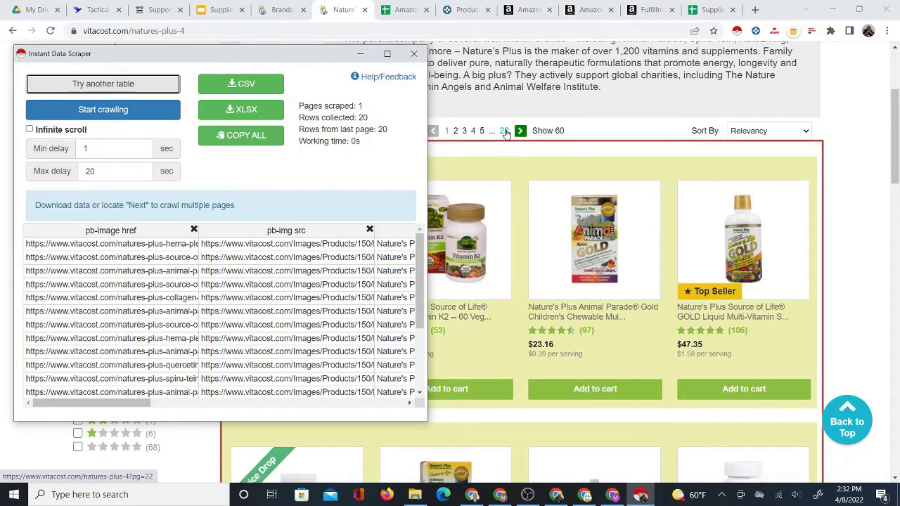
# Leave infinite scroll off, mark the pagination's next-page button for the scraper, and start crawling the Nature's Plus product pages.
pyautogui.moveTo(159, 57); pyautogui.dragTo(185, 91)
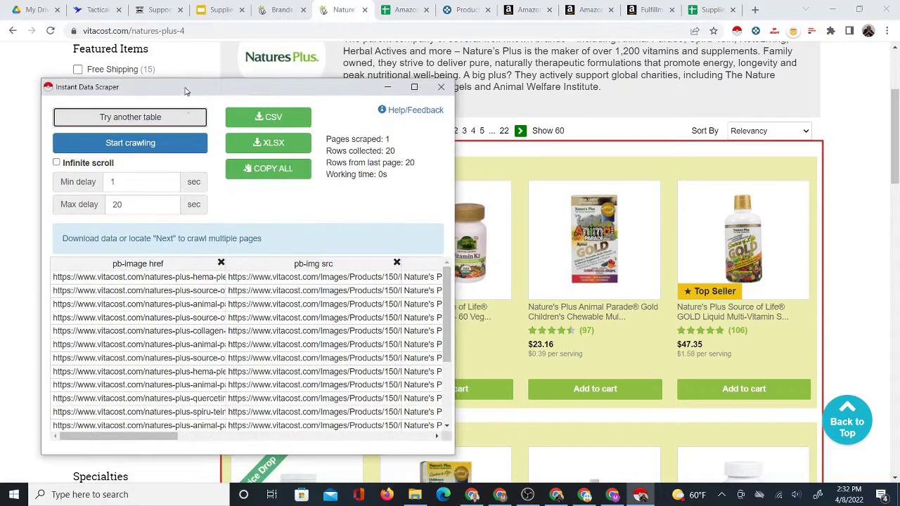
pyautogui.click(57, 163)
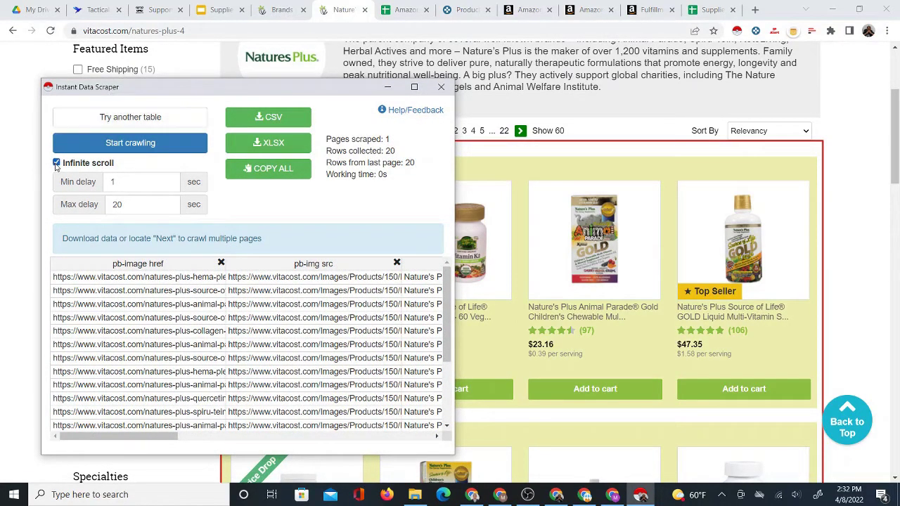
pyautogui.click(57, 163)
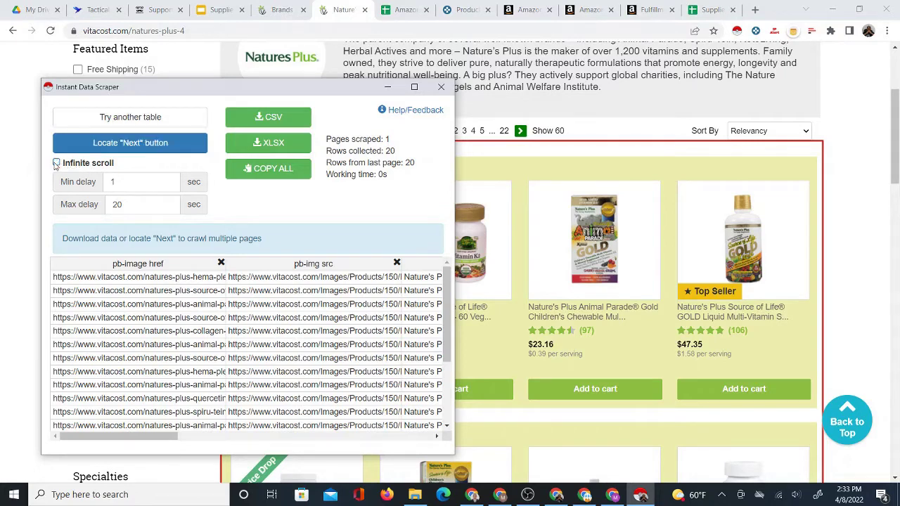
pyautogui.click(137, 146)
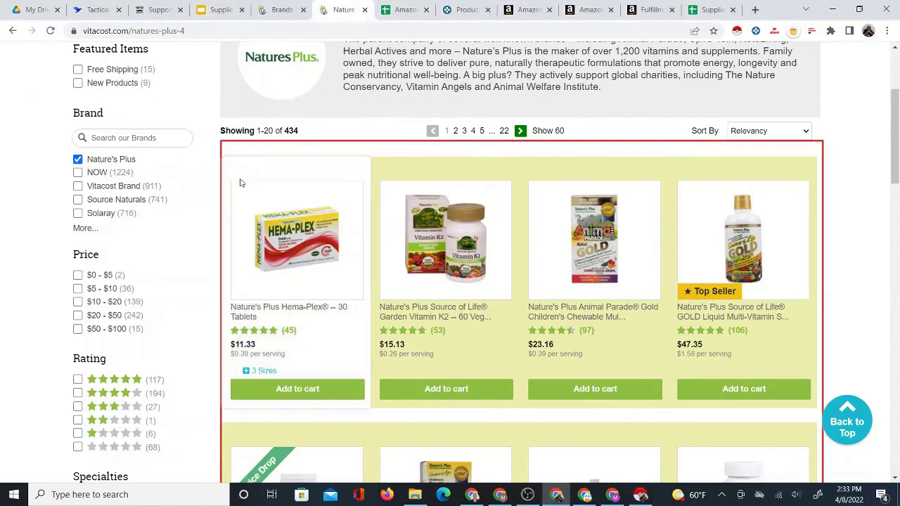
pyautogui.moveTo(895, 124); pyautogui.dragTo(893, 363)
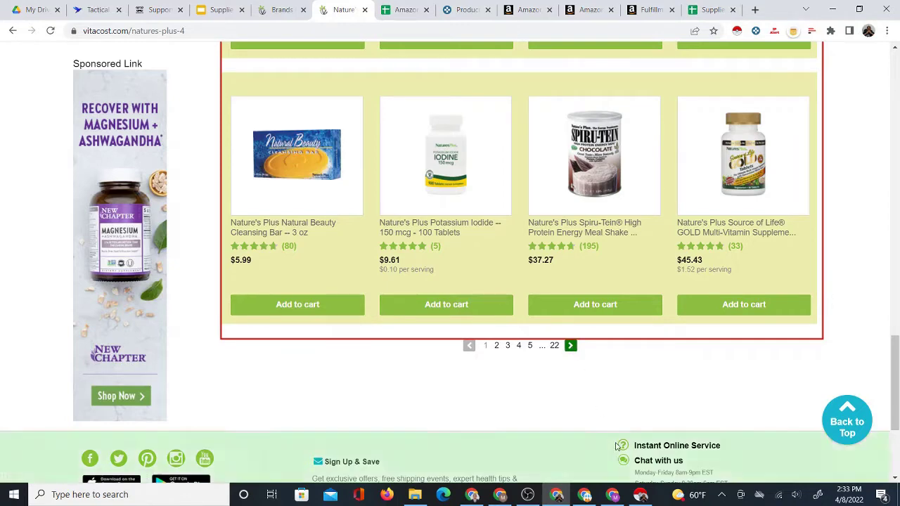
pyautogui.click(645, 496)
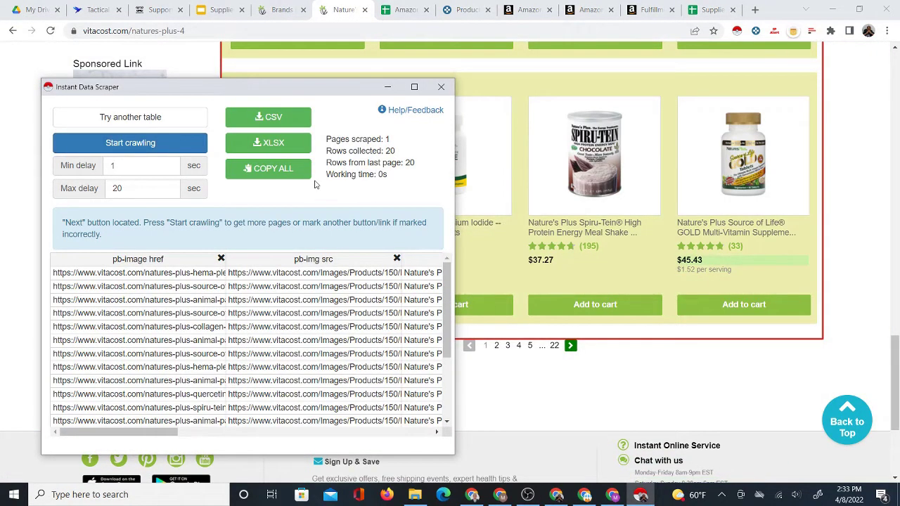
pyautogui.click(150, 143)
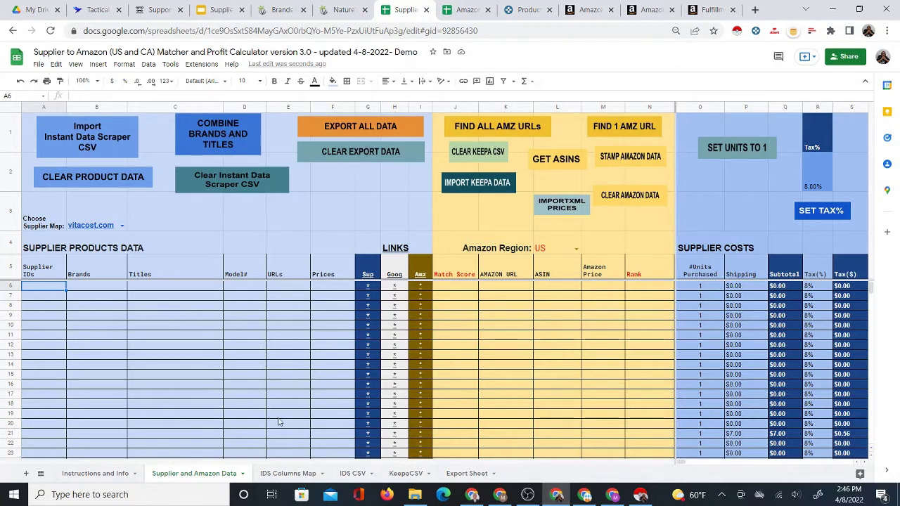
# Upload vitacost (7).csv from Downloads for import into the IDS CSV sheet, with cell A1 selected.
pyautogui.click(353, 474)
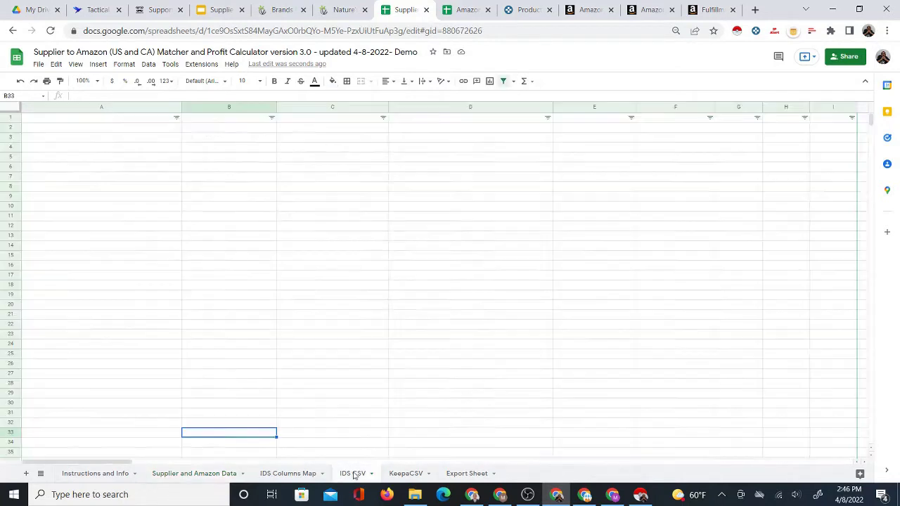
pyautogui.click(62, 122)
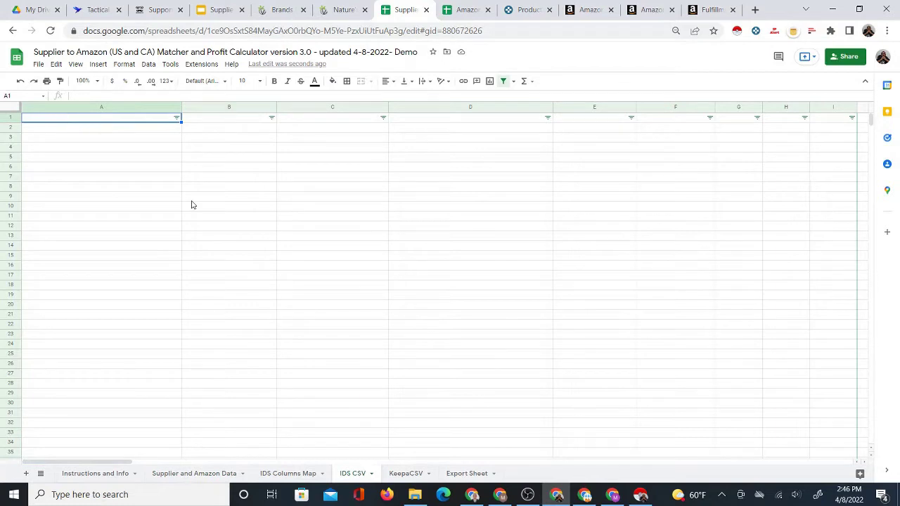
pyautogui.click(39, 64)
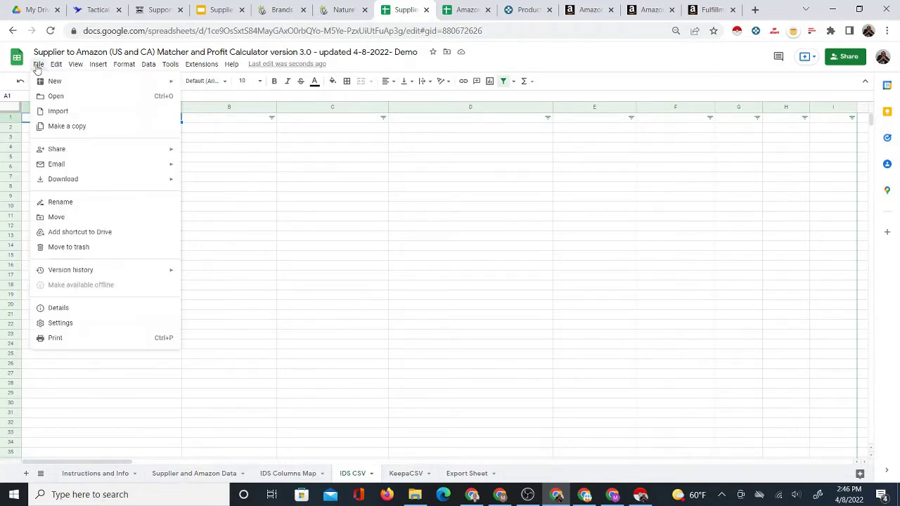
pyautogui.click(59, 111)
pyautogui.click(376, 147)
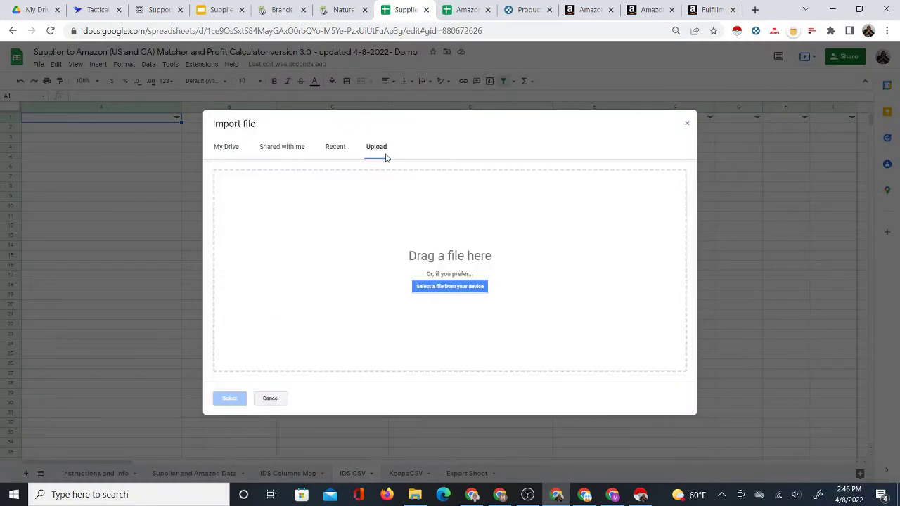
pyautogui.click(452, 287)
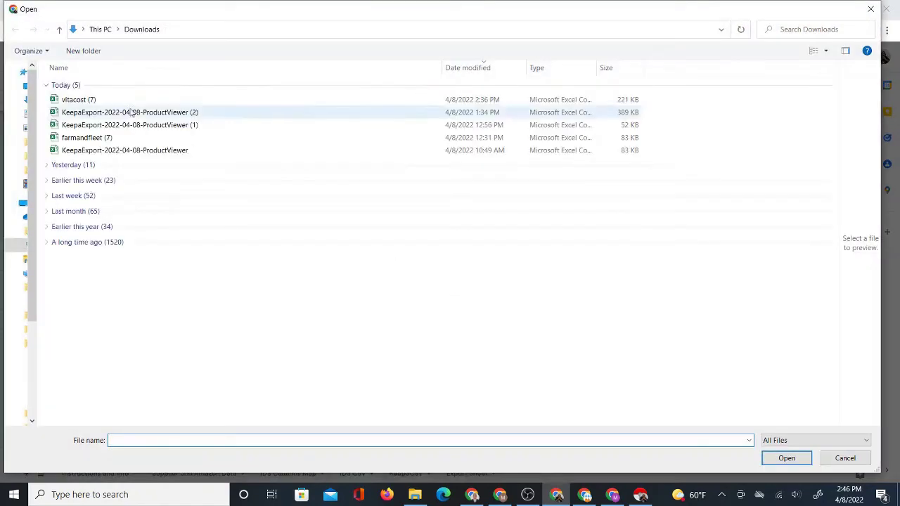
pyautogui.click(92, 101)
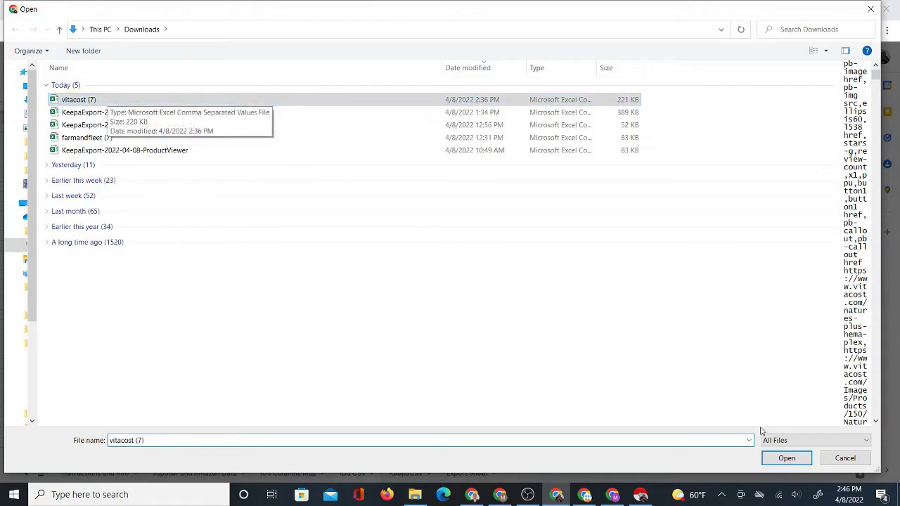
pyautogui.click(69, 102)
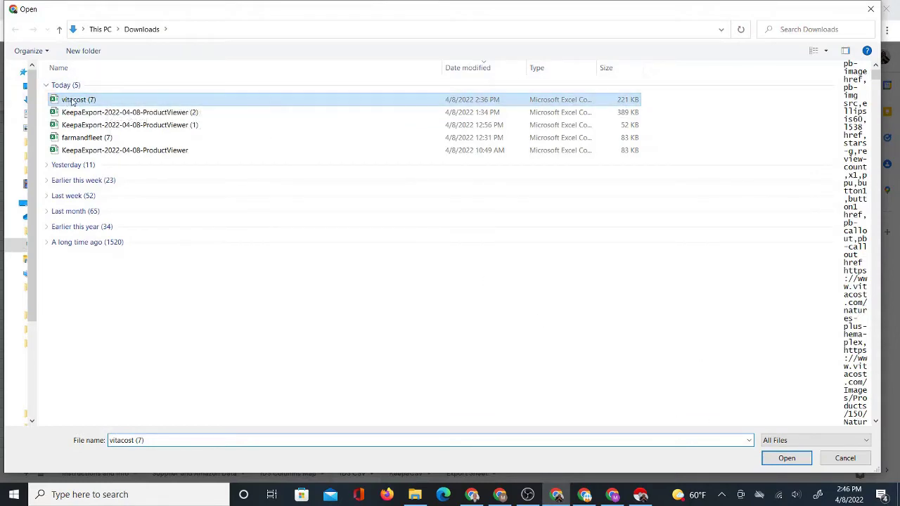
pyautogui.click(784, 458)
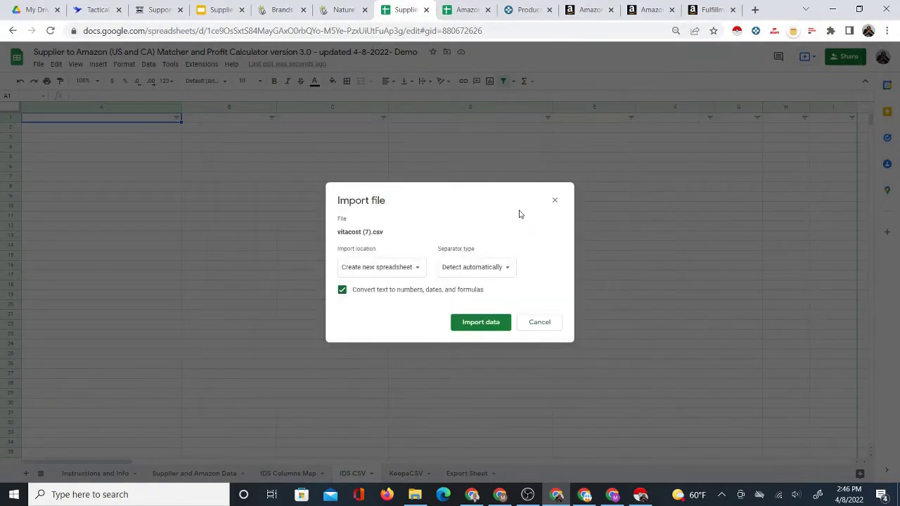
# Import the CSV data into the existing IDS CSV sheet instead of a new spreadsheet, and go to the last imported row.
pyautogui.click(418, 269)
pyautogui.click(406, 310)
pyautogui.click(475, 321)
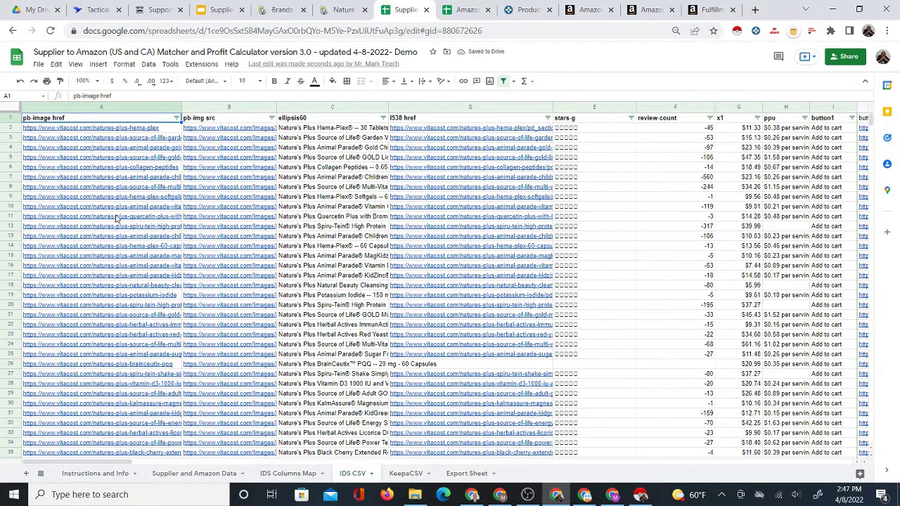
pyautogui.hotkey('ctrl', 'Down')
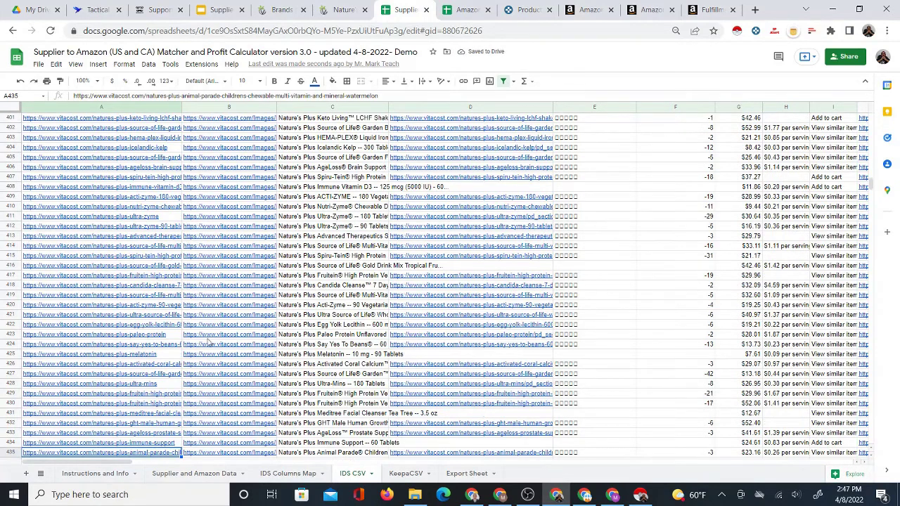
pyautogui.scroll(-2, 195, 321)
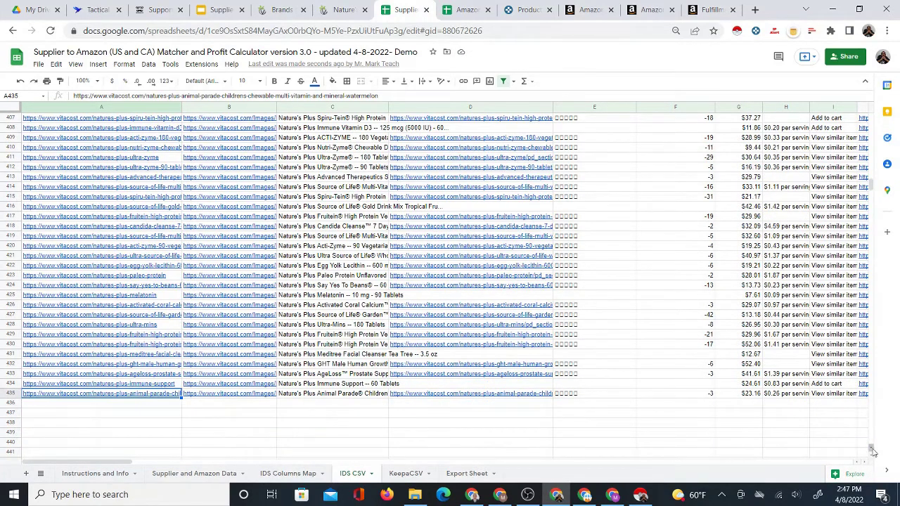
# Return to cell A1 of the IDS CSV sheet and examine the vitacost.com Titles entry in the IDS Columns Map sheet.
pyautogui.moveTo(870, 185); pyautogui.dragTo(870, 113)
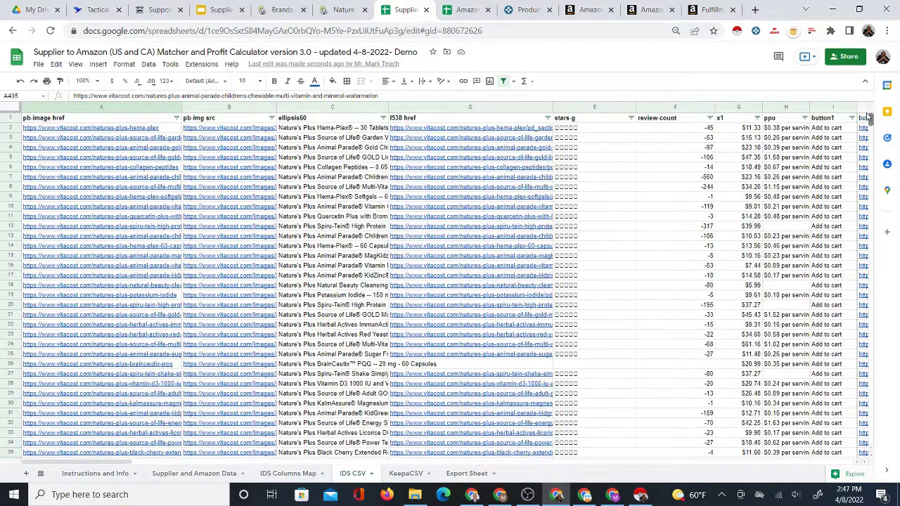
pyautogui.click(137, 120)
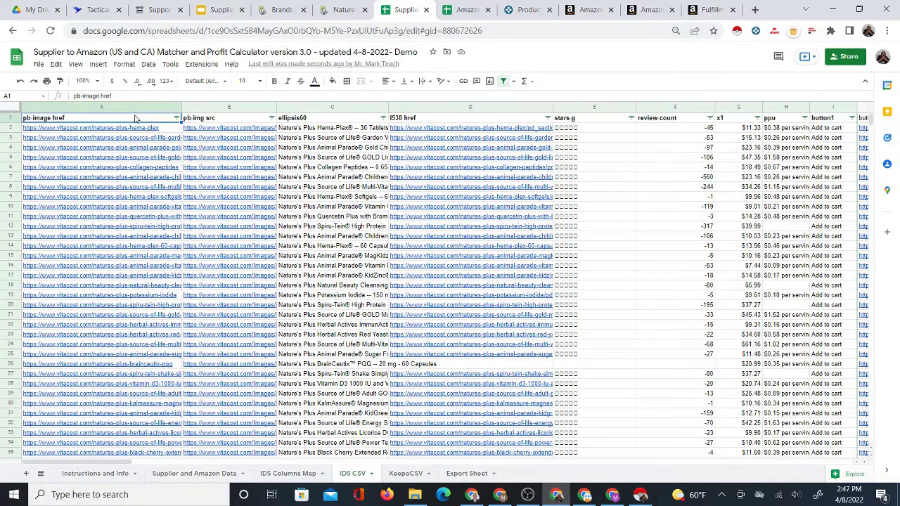
pyautogui.click(286, 473)
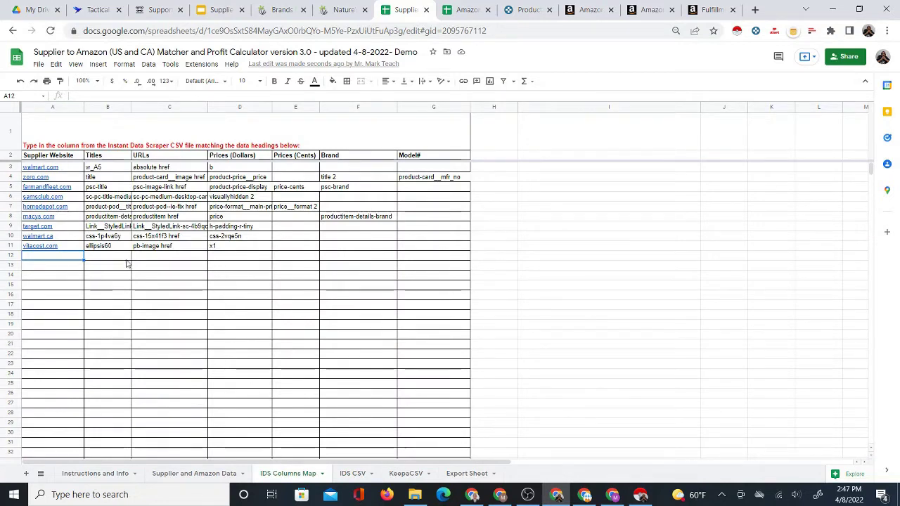
pyautogui.hotkey('ctrl', '+')
pyautogui.hotkey('ctrl', '+')
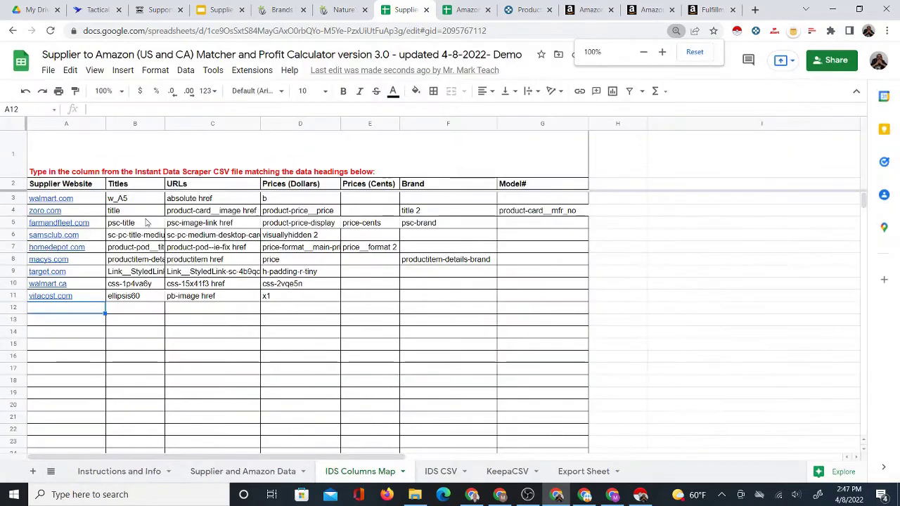
pyautogui.click(123, 297)
# Compare the pb-image href header in IDS CSV with the vitacost.com URLs entry in IDS Columns Map.
pyautogui.click(441, 472)
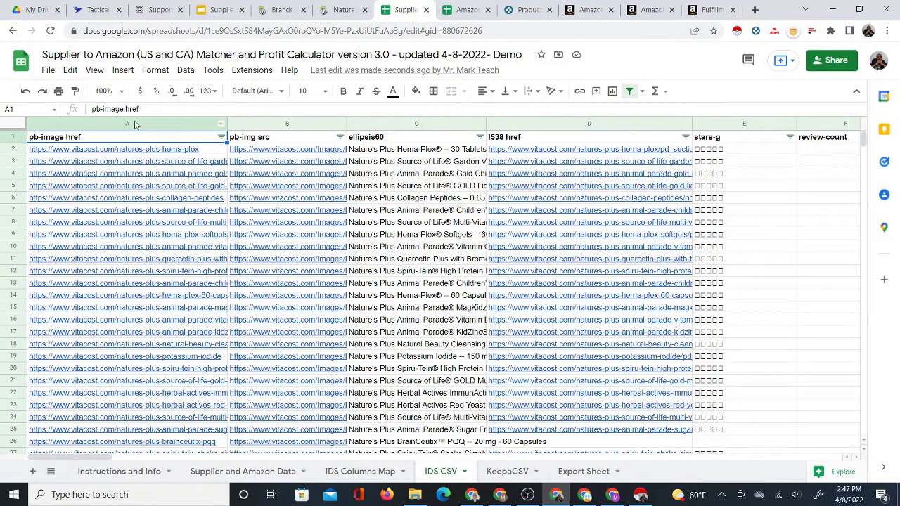
pyautogui.moveTo(144, 332)
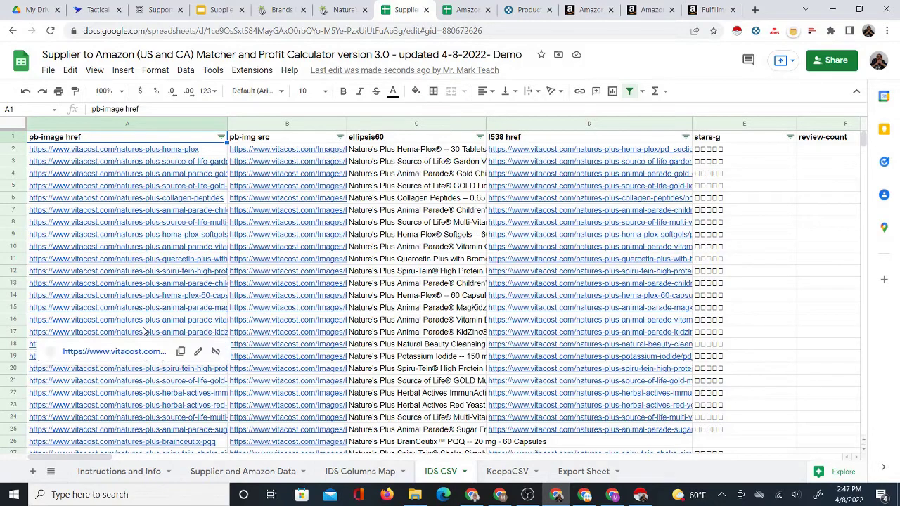
pyautogui.rightClick(73, 139)
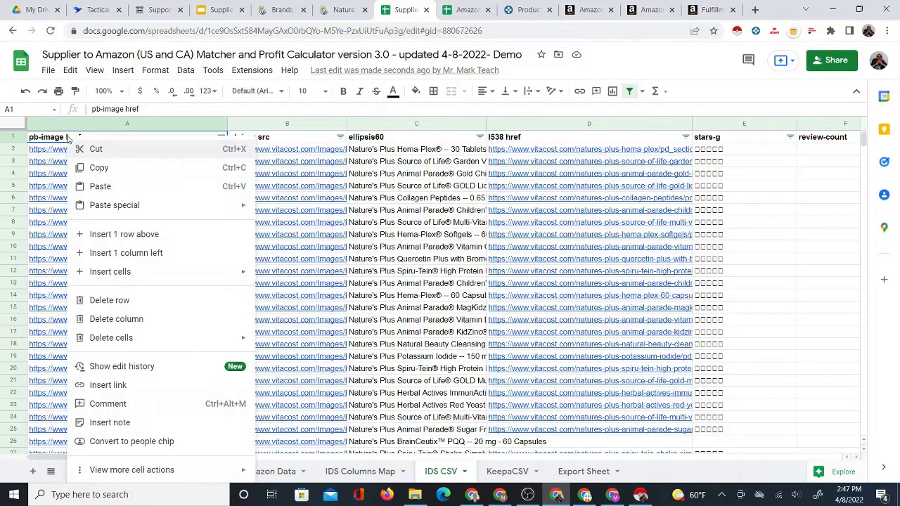
pyautogui.click(84, 149)
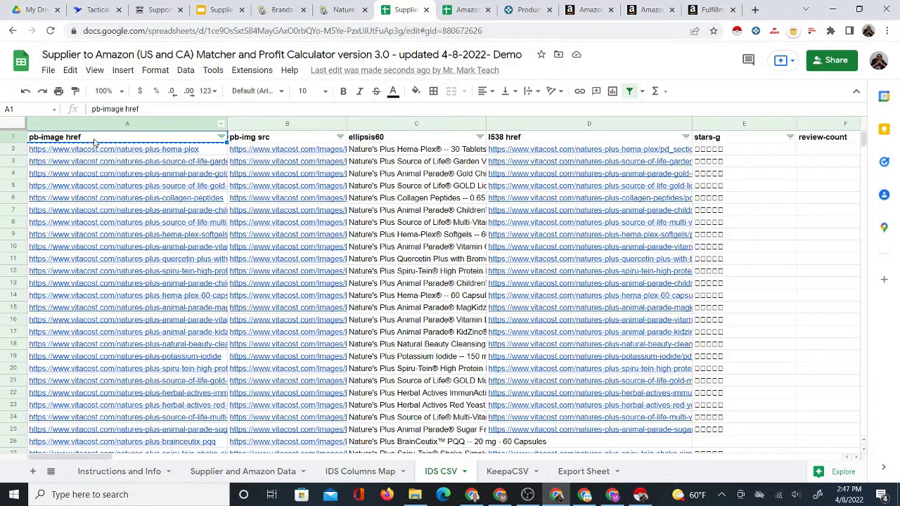
pyautogui.click(369, 470)
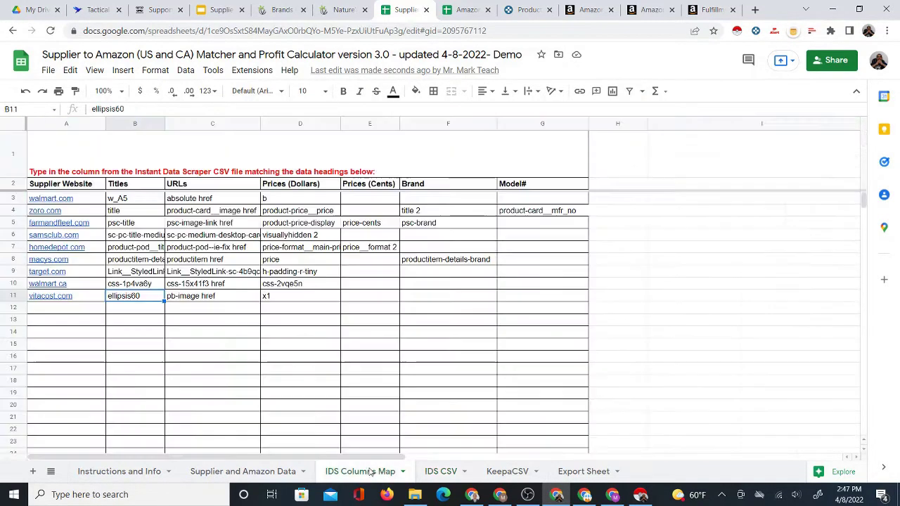
pyautogui.click(212, 298)
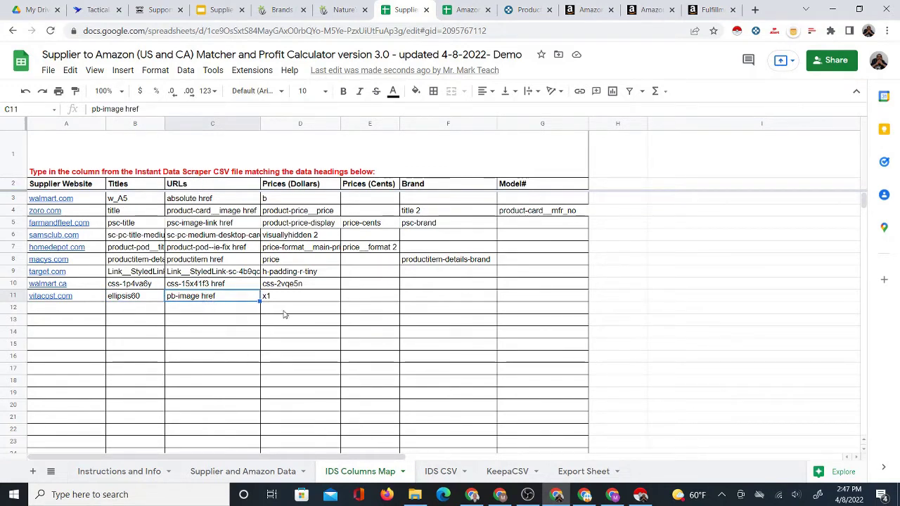
# Check the ellipsis60 title column and the x1 price column headers in the IDS CSV sheet.
pyautogui.click(438, 469)
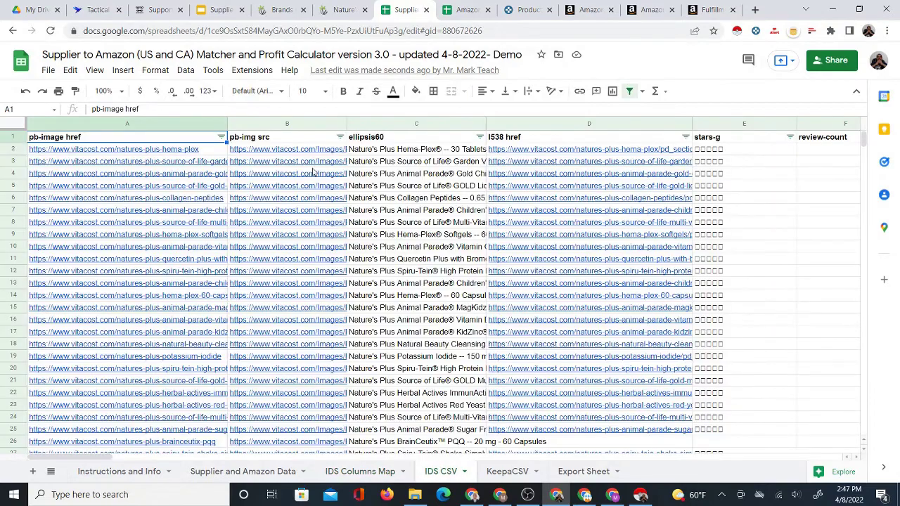
pyautogui.click(418, 141)
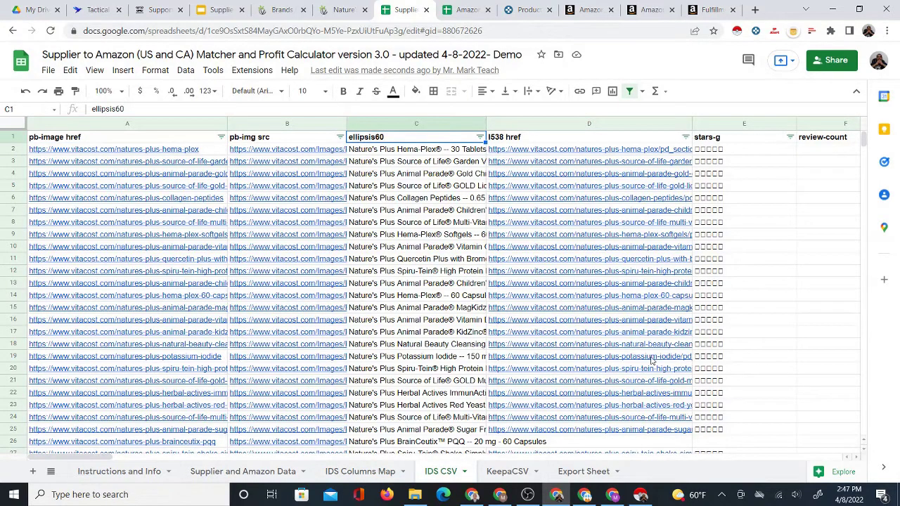
pyautogui.hscroll(6, 450, 295)
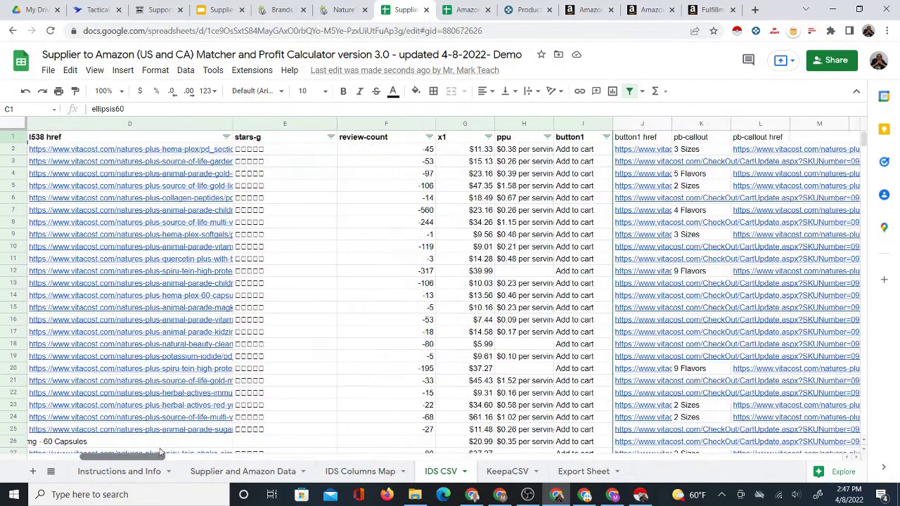
pyautogui.click(481, 135)
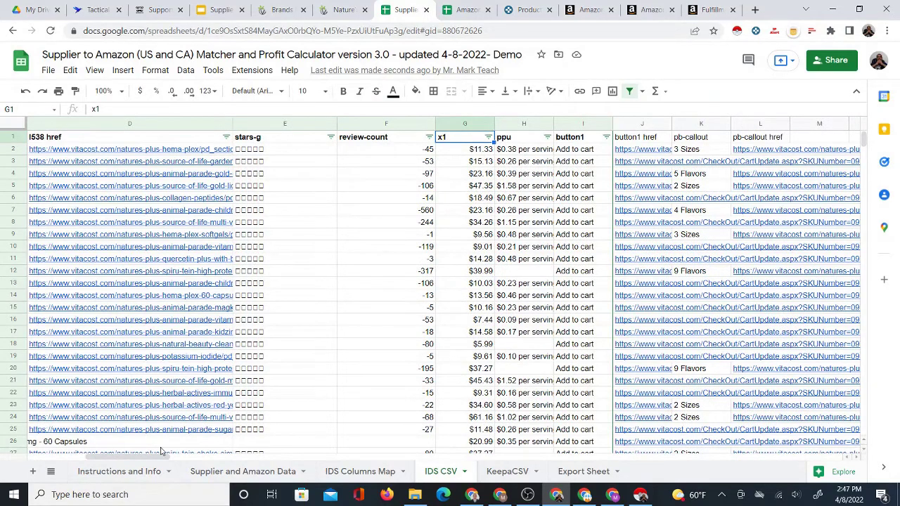
pyautogui.moveTo(131, 457); pyautogui.dragTo(82, 458)
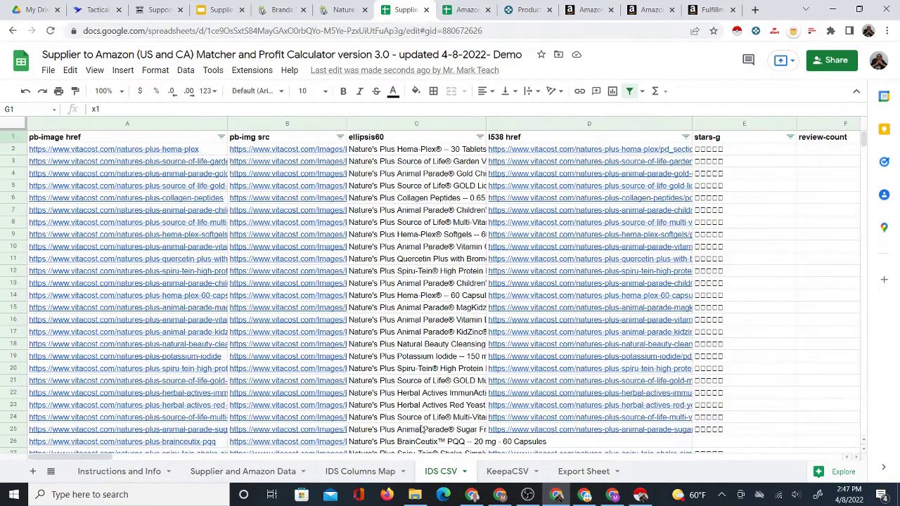
# Review the vitacost.com title, URL and price mappings in IDS Columns Map, and recheck the pb-image href and x1 headers in IDS CSV.
pyautogui.click(346, 472)
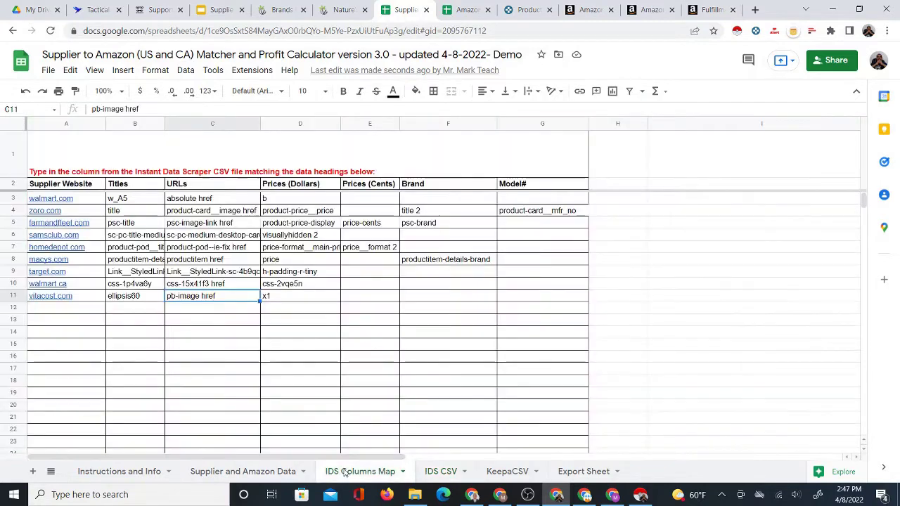
pyautogui.press('Left')
pyautogui.press('Right')
pyautogui.press('Right')
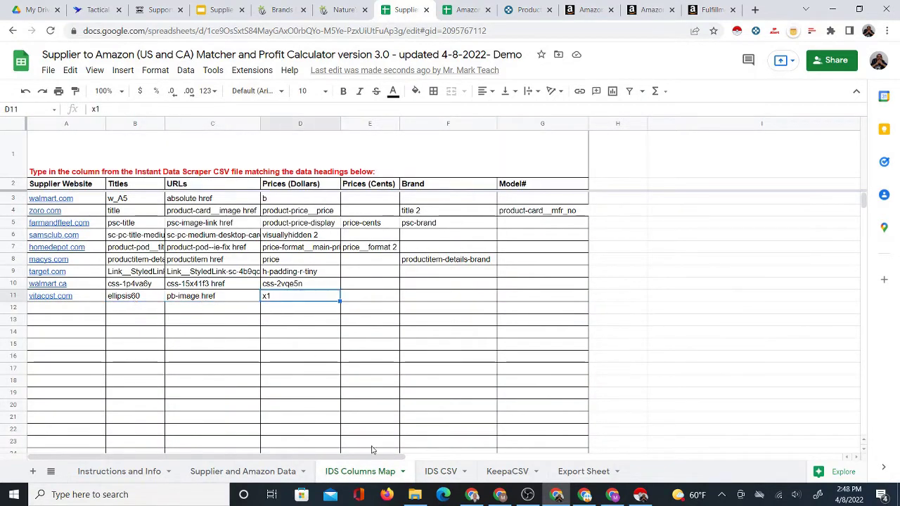
pyautogui.click(440, 472)
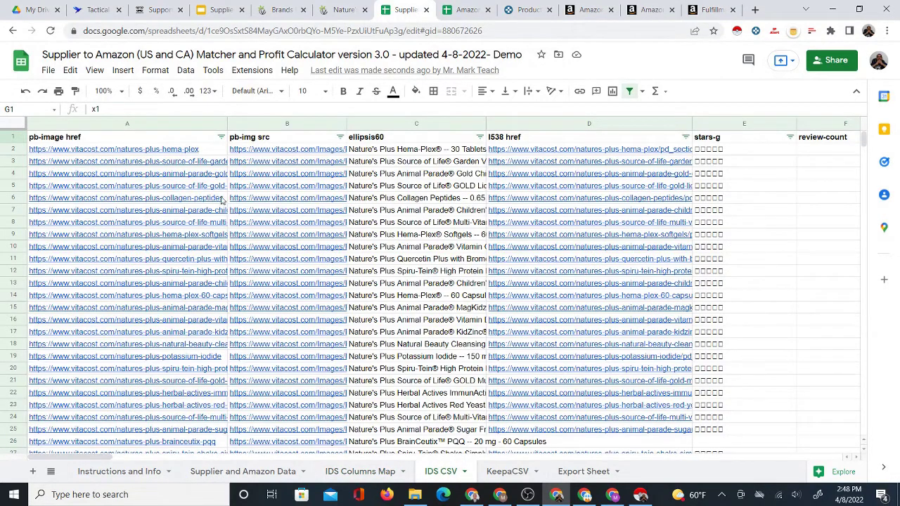
pyautogui.click(142, 138)
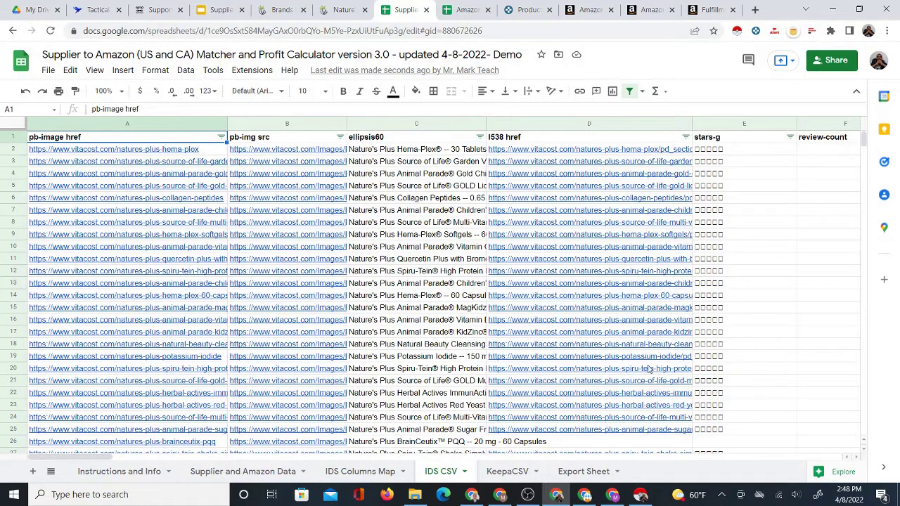
pyautogui.moveTo(99, 455); pyautogui.dragTo(165, 453)
pyautogui.click(453, 140)
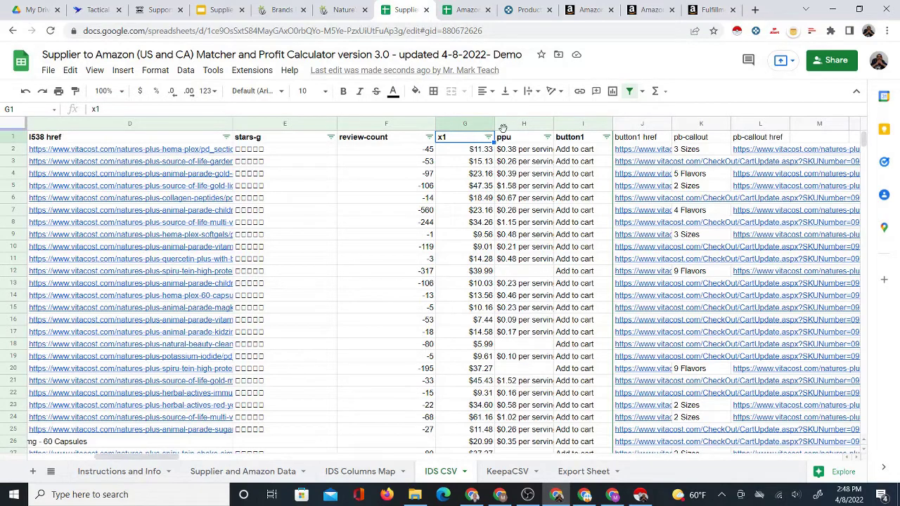
pyautogui.moveTo(137, 456); pyautogui.dragTo(71, 455)
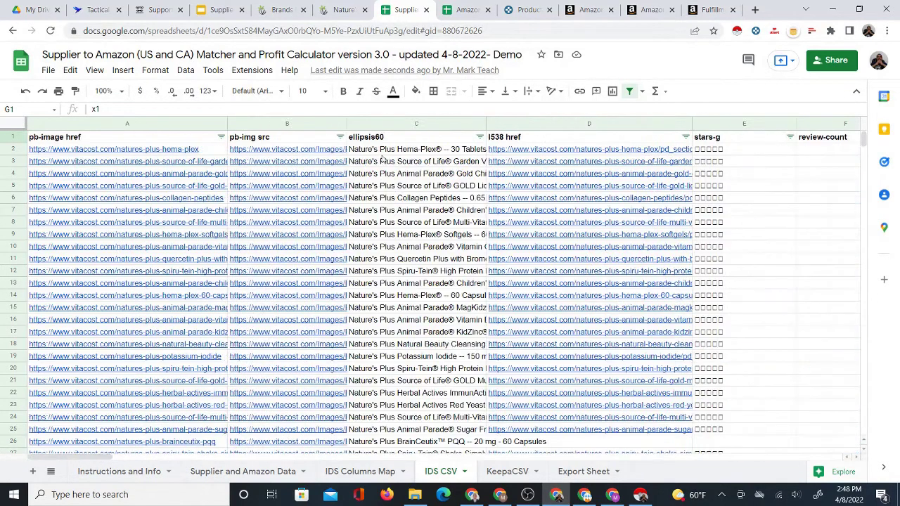
# Import the Instant Data Scraper CSV into Supplier and Amazon Data with the vitacost.com supplier map, and go to the last imported title.
pyautogui.click(257, 471)
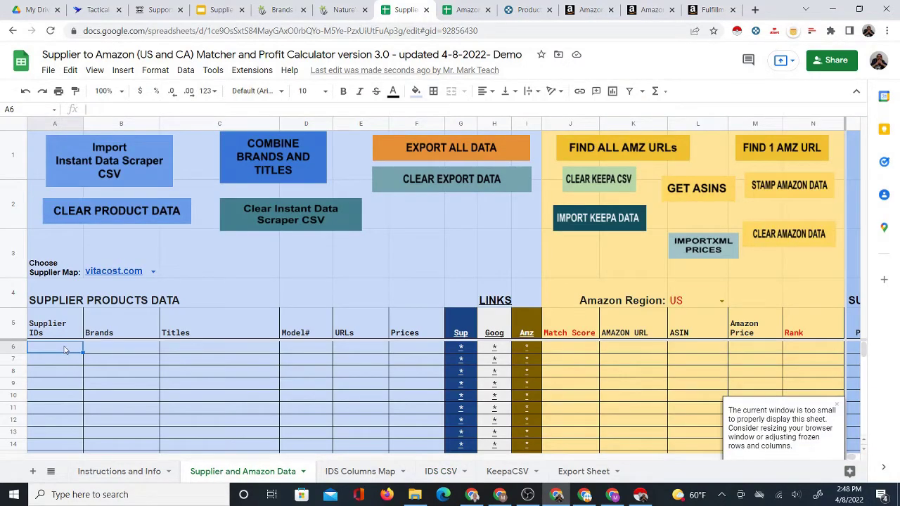
pyautogui.hotkey('ctrl', '-')
pyautogui.hotkey('ctrl', '-')
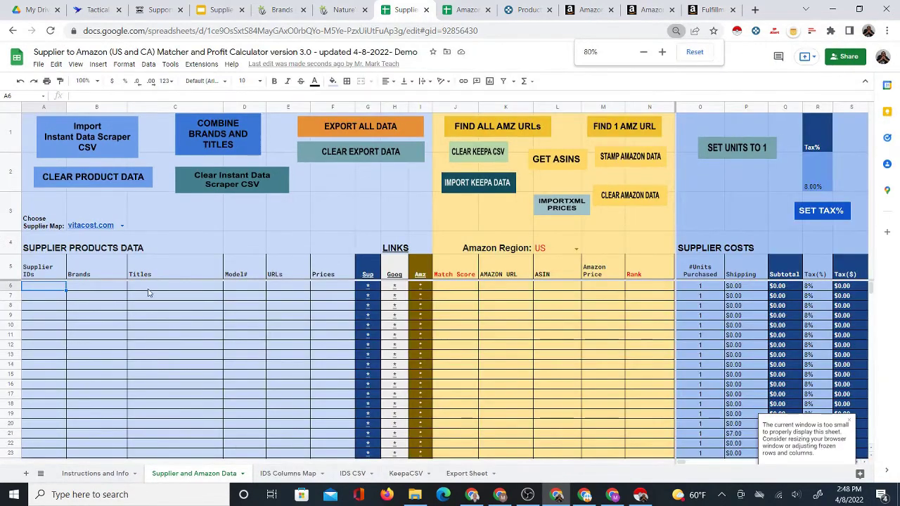
pyautogui.moveTo(107, 286); pyautogui.dragTo(109, 273)
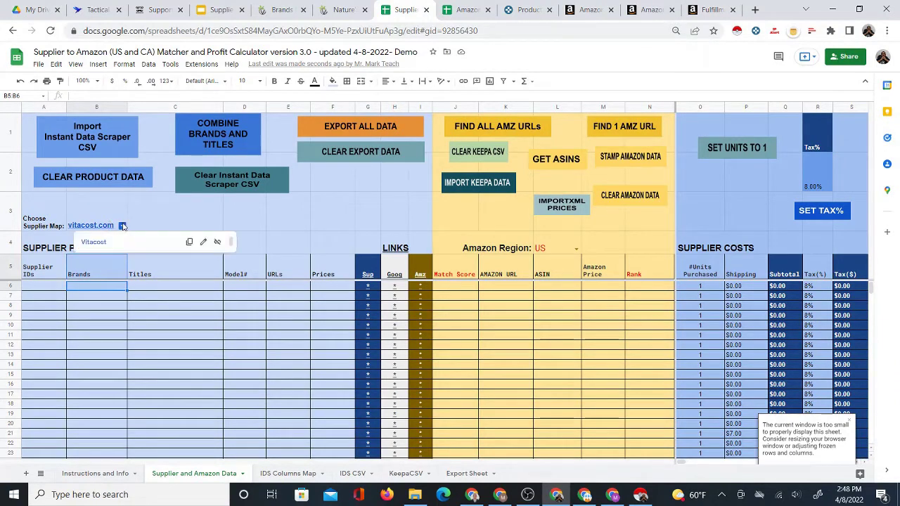
pyautogui.click(137, 212)
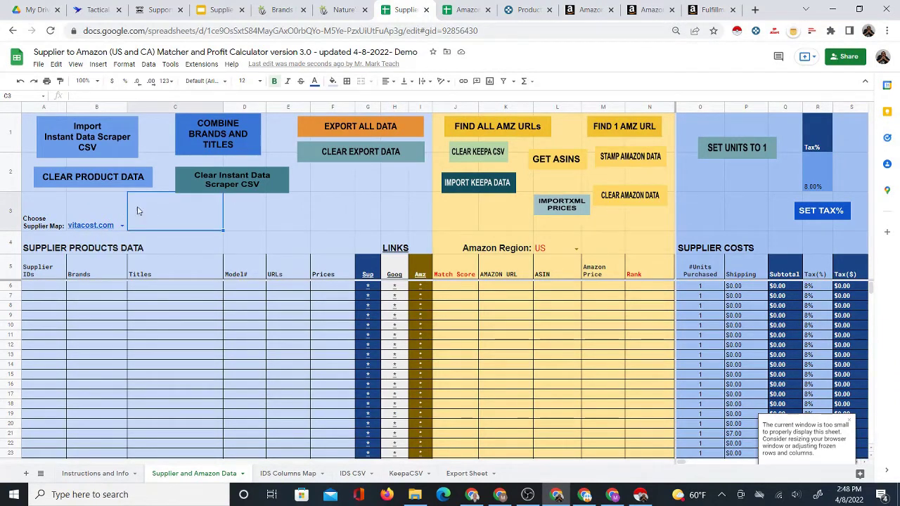
pyautogui.click(90, 137)
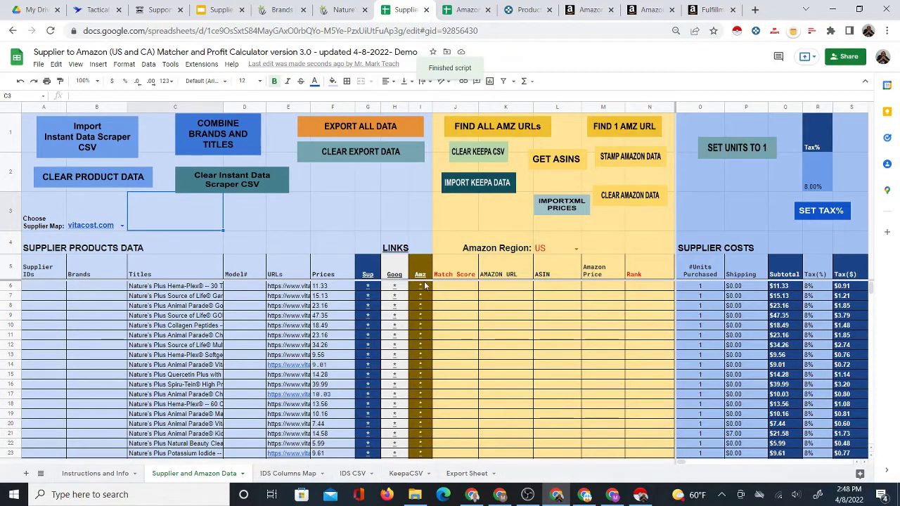
pyautogui.scroll(-15, 196, 357)
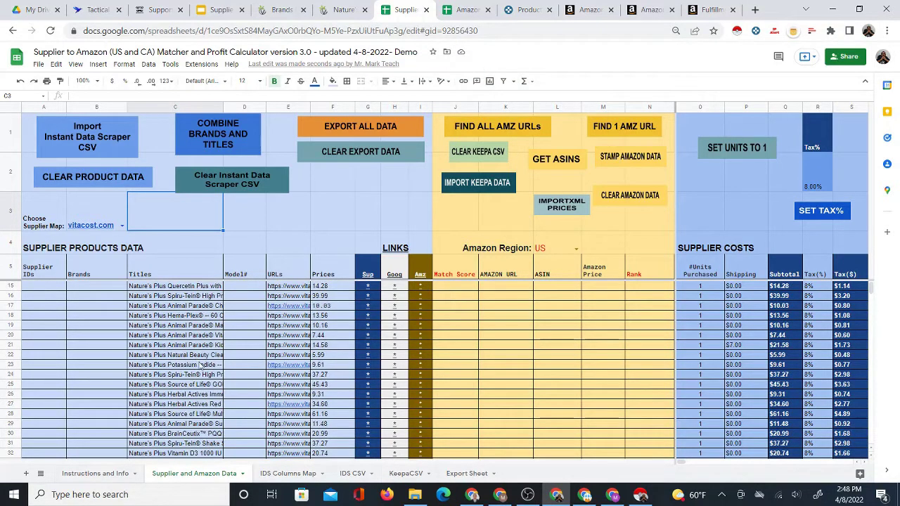
pyautogui.click(183, 335)
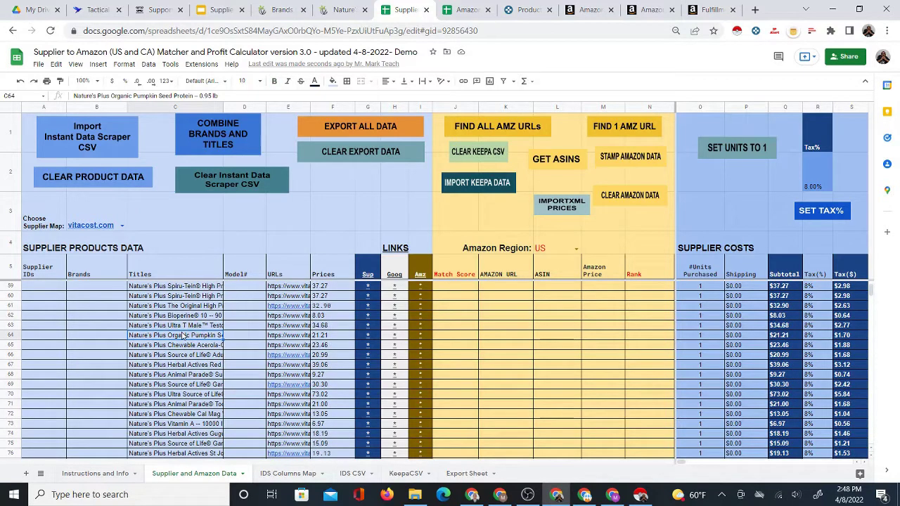
pyautogui.hotkey('ctrl', 'Down')
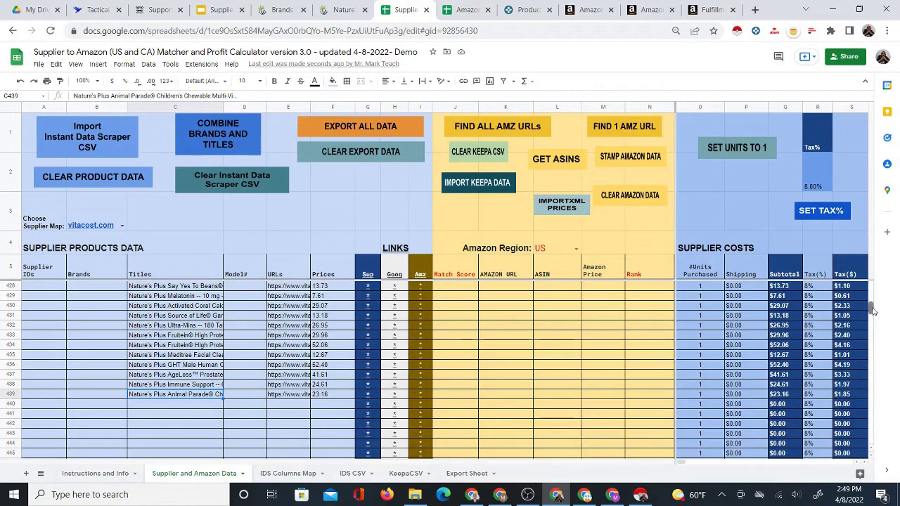
# Run Find All AMZ URLs for the imported products from row 6 on, with the Amazon region on US.
pyautogui.moveTo(871, 311); pyautogui.dragTo(870, 283)
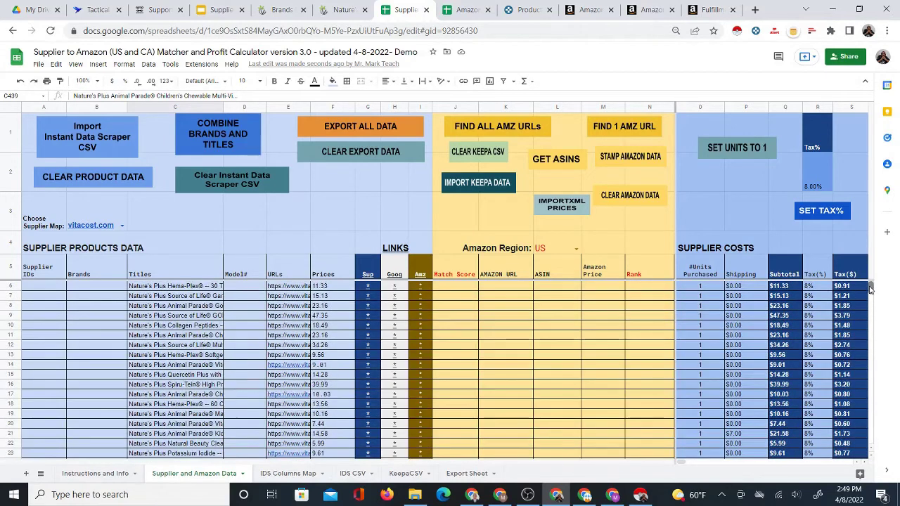
pyautogui.click(464, 289)
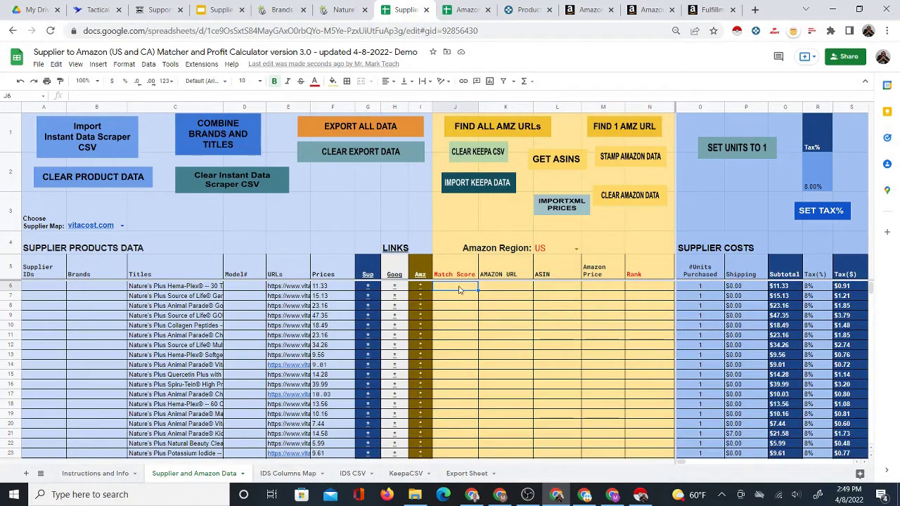
pyautogui.click(487, 132)
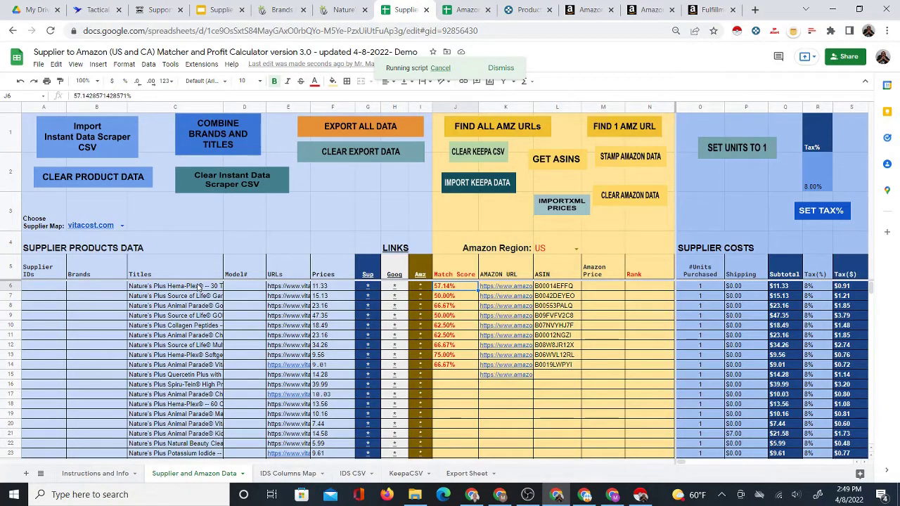
# Compare the first product's Amazon URL with its supplier title, dismiss the script error, and review the match scores further down.
pyautogui.click(508, 288)
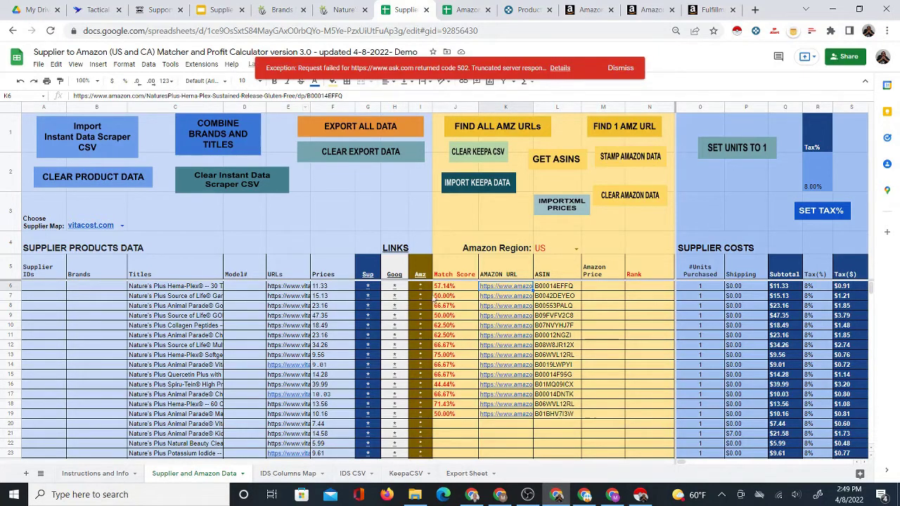
pyautogui.click(207, 288)
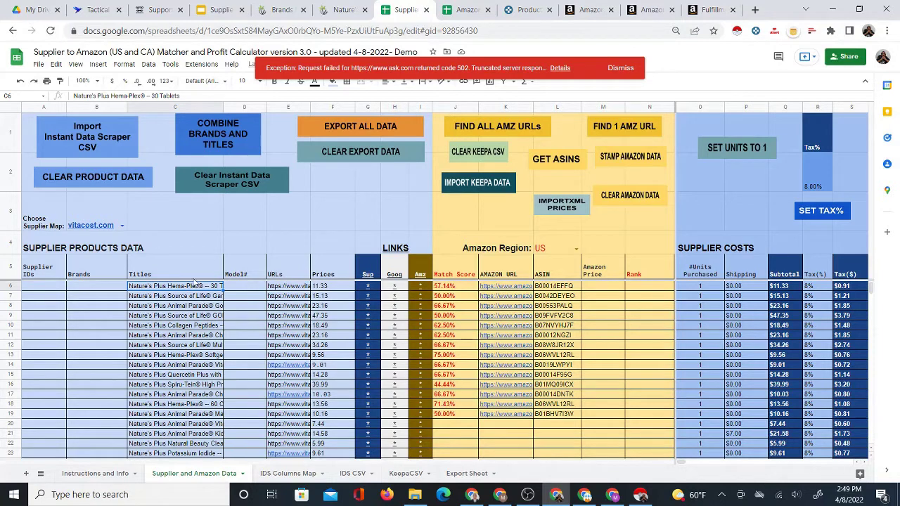
pyautogui.moveTo(515, 290)
pyautogui.click(621, 67)
pyautogui.scroll(-2, 496, 399)
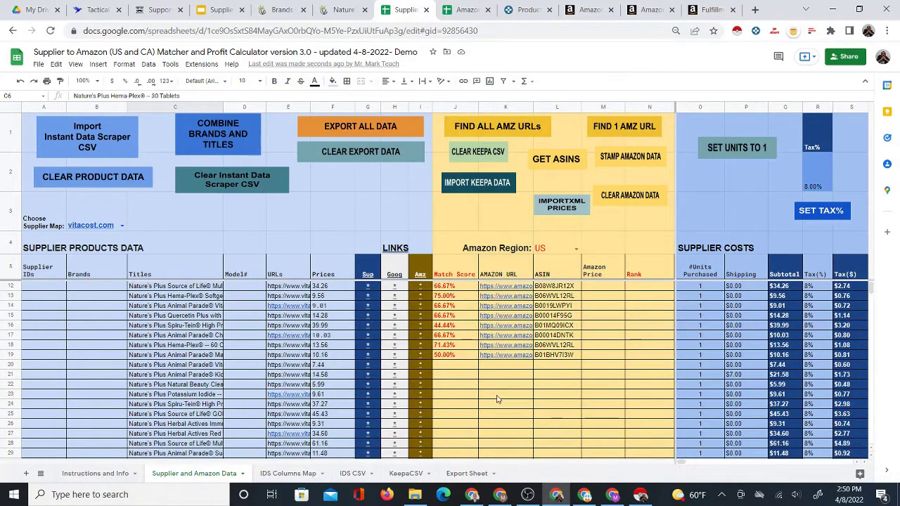
# Resume Find All AMZ URLs from row 20, the first product row without an Amazon match.
pyautogui.click(460, 367)
pyautogui.moveTo(490, 357)
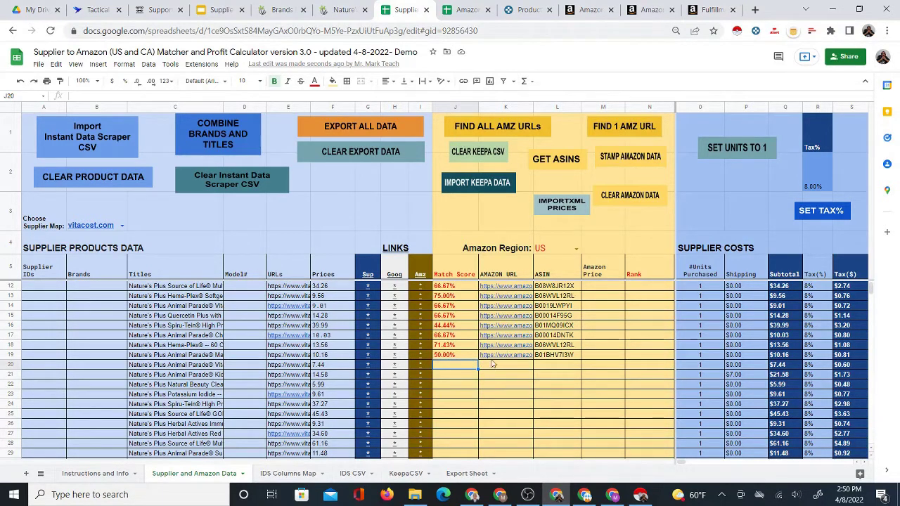
pyautogui.click(469, 134)
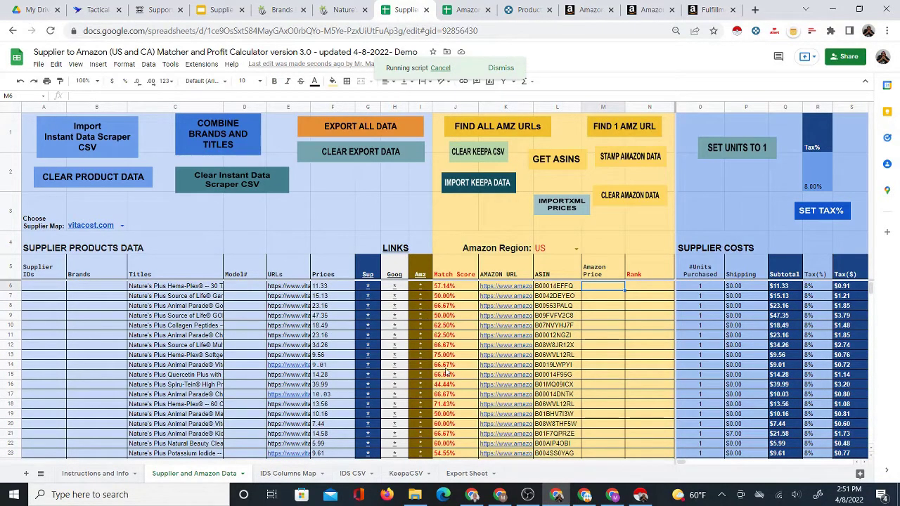
# Preview the supplier and Amazon links of the Hema-Plex product in row 13 and the Spiru-Tein product in row 16.
pyautogui.click(420, 355)
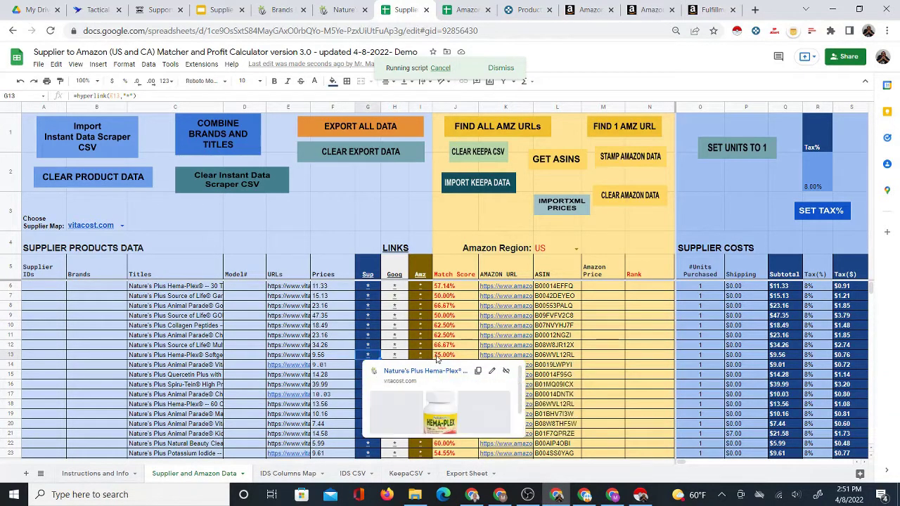
pyautogui.scroll(-2, 472, 362)
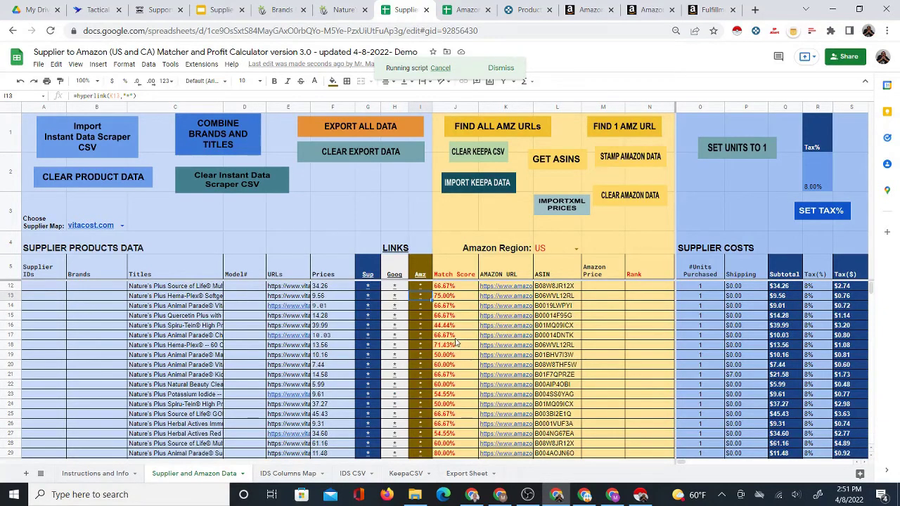
pyautogui.click(371, 327)
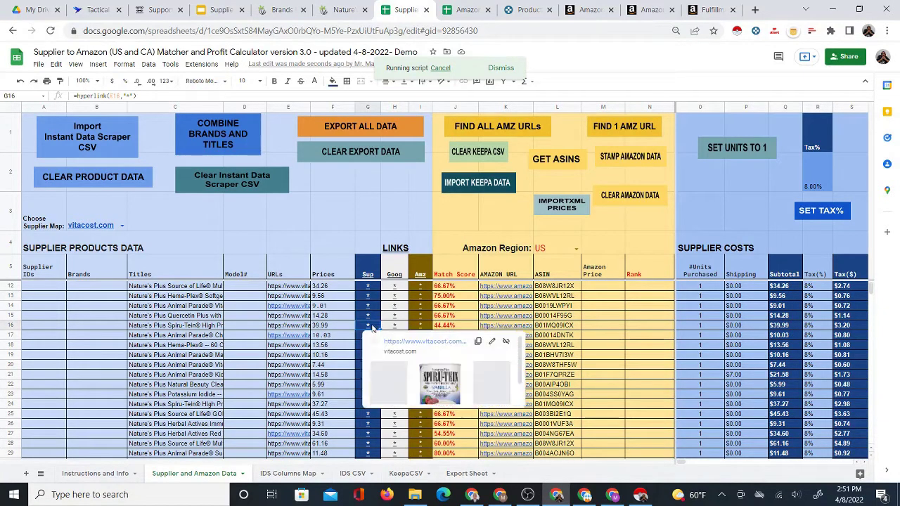
pyautogui.click(421, 328)
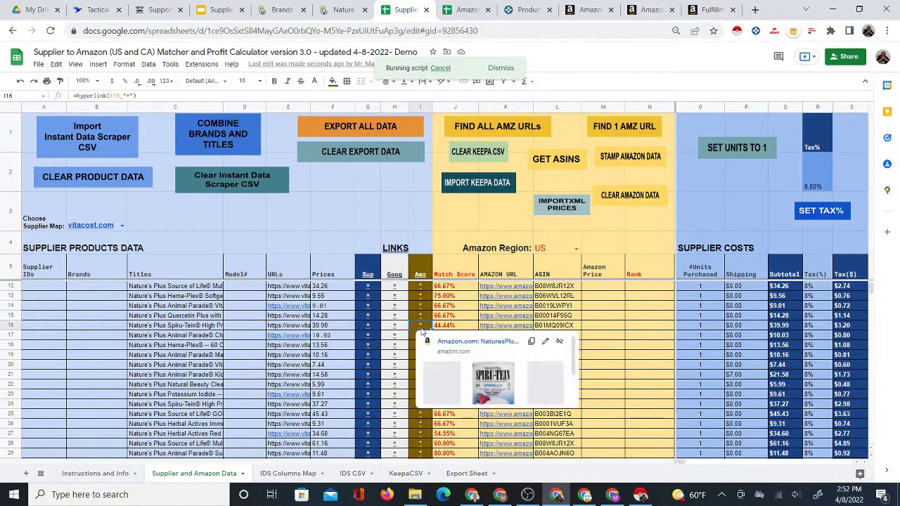
# Open the Vitacost and Amazon pages linked in row 16 and place the Vitacost page directly before the Amazon one.
pyautogui.click(368, 331)
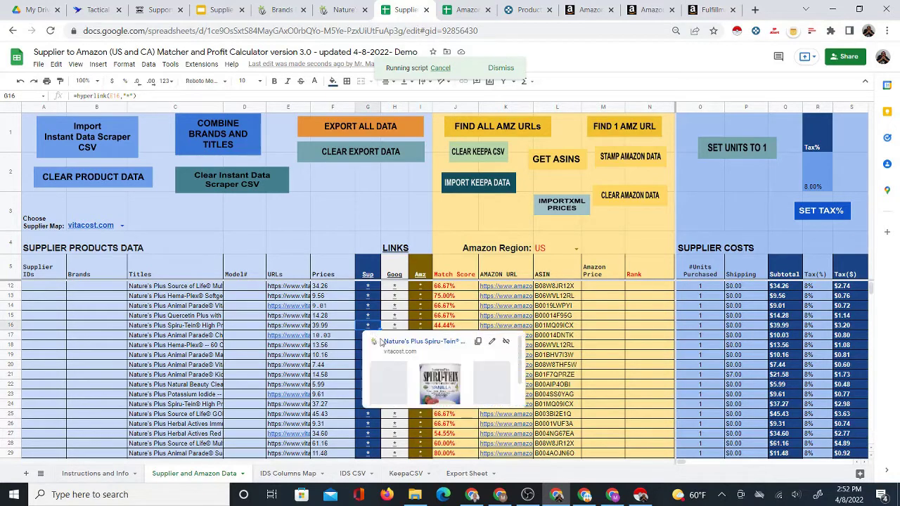
pyautogui.click(391, 346)
pyautogui.click(372, 10)
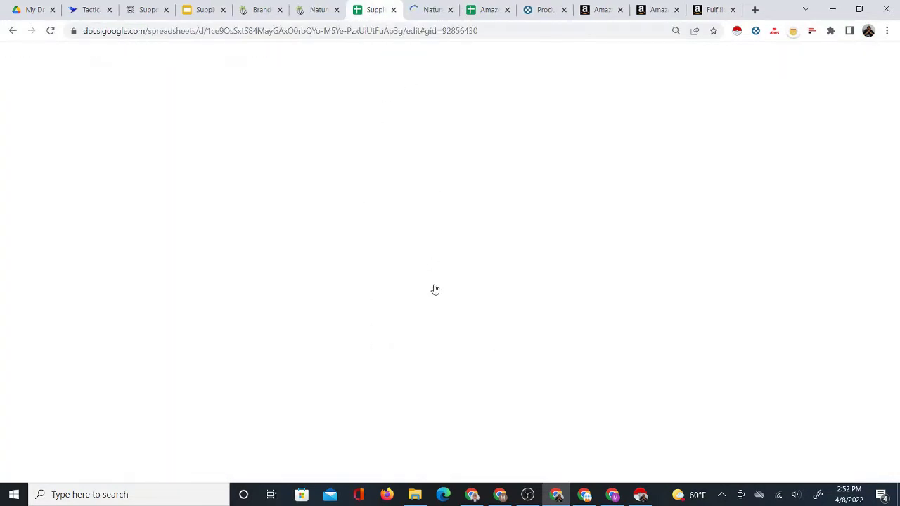
pyautogui.click(425, 329)
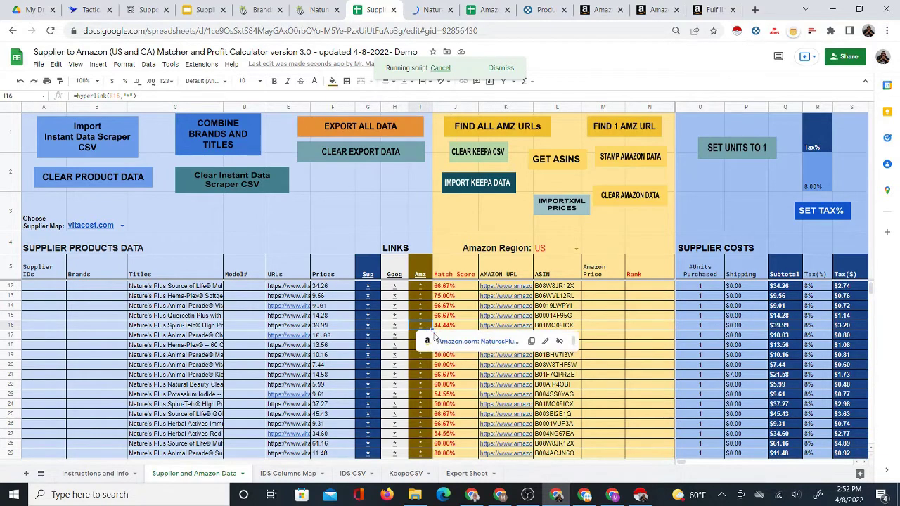
pyautogui.click(449, 346)
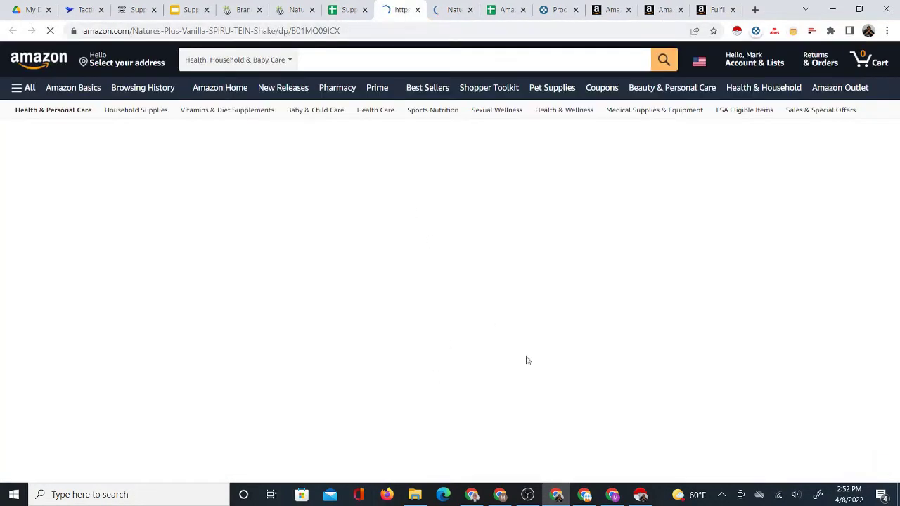
pyautogui.scroll(-3, 458, 271)
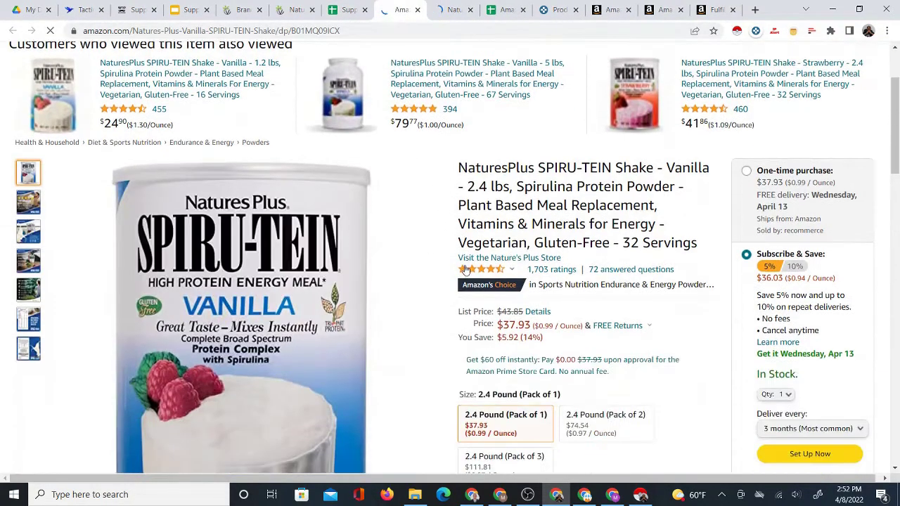
pyautogui.moveTo(453, 10); pyautogui.dragTo(411, 19)
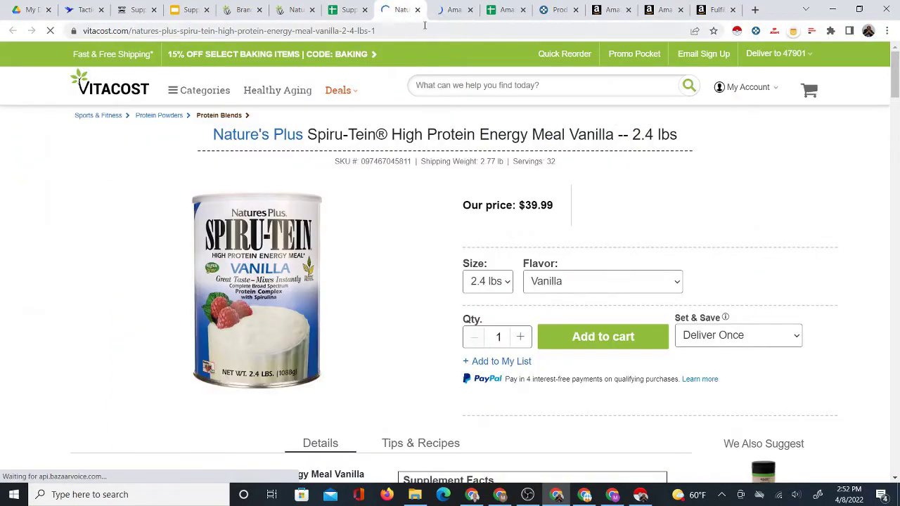
# Compare the Spiru-Tein Vanilla product title on the Vitacost page with the title of the Amazon listing.
pyautogui.click(447, 10)
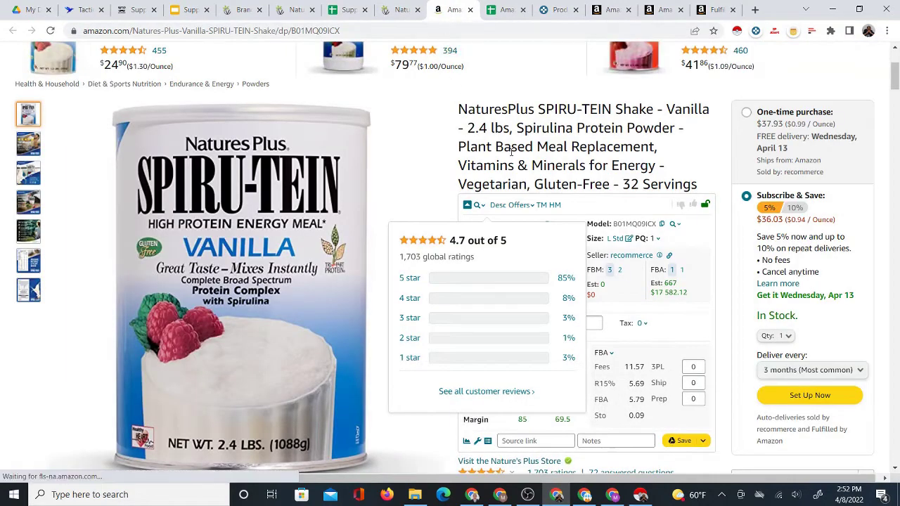
pyautogui.click(395, 14)
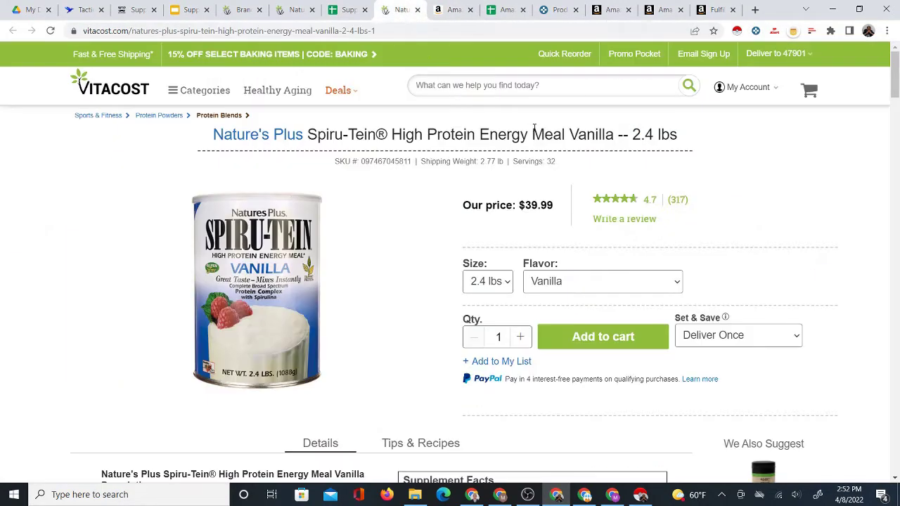
pyautogui.tripleClick(360, 134)
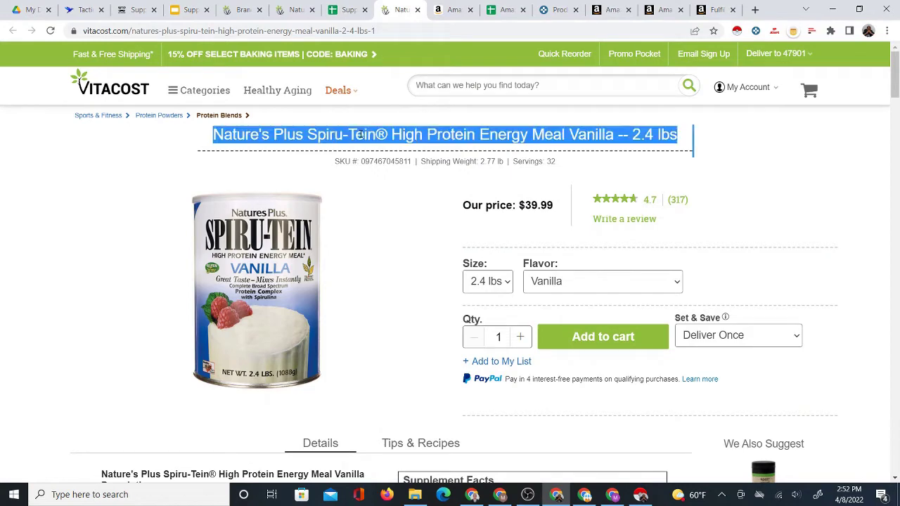
pyautogui.click(454, 15)
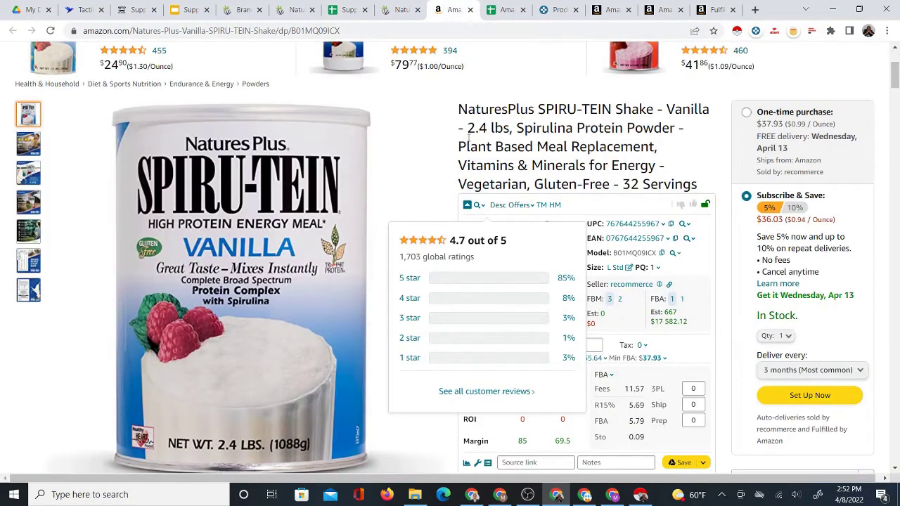
# Compare the Spiru-Tein label image, flavor and net weight between the Vitacost page and the Amazon listing.
pyautogui.click(400, 10)
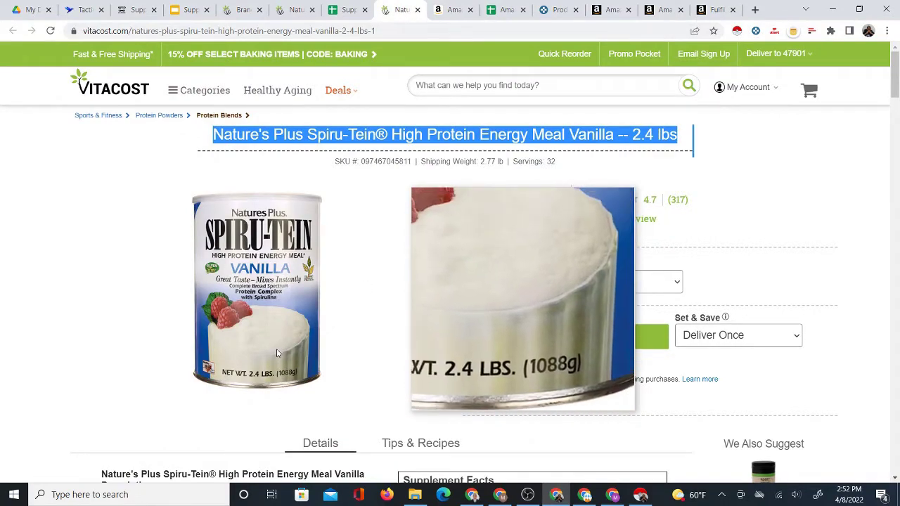
pyautogui.click(454, 11)
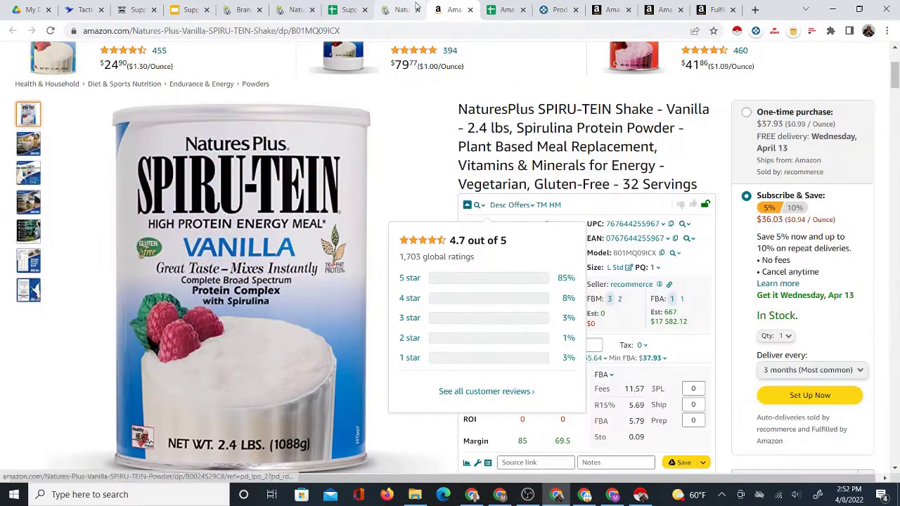
pyautogui.click(404, 9)
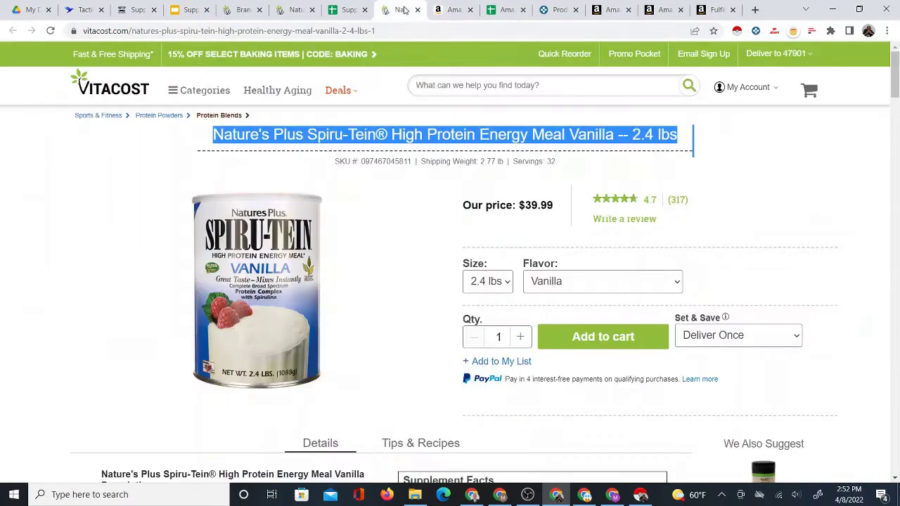
pyautogui.click(454, 11)
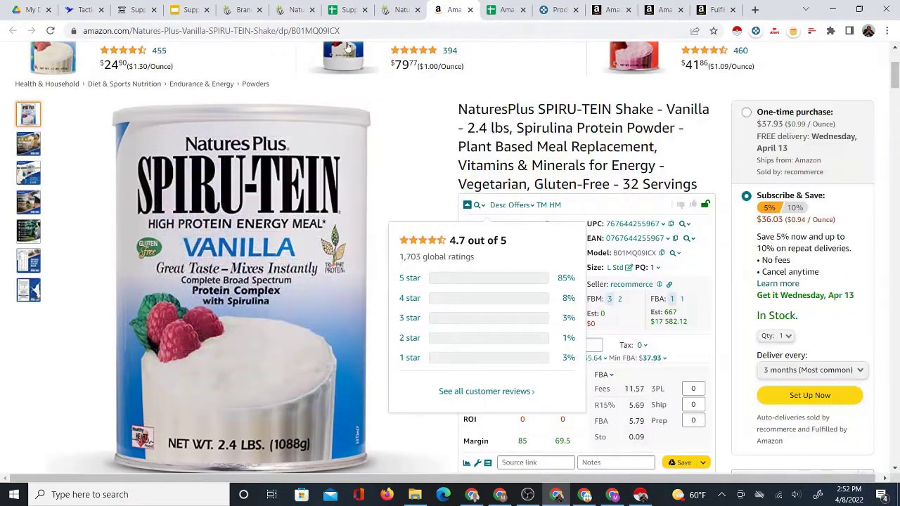
pyautogui.click(408, 10)
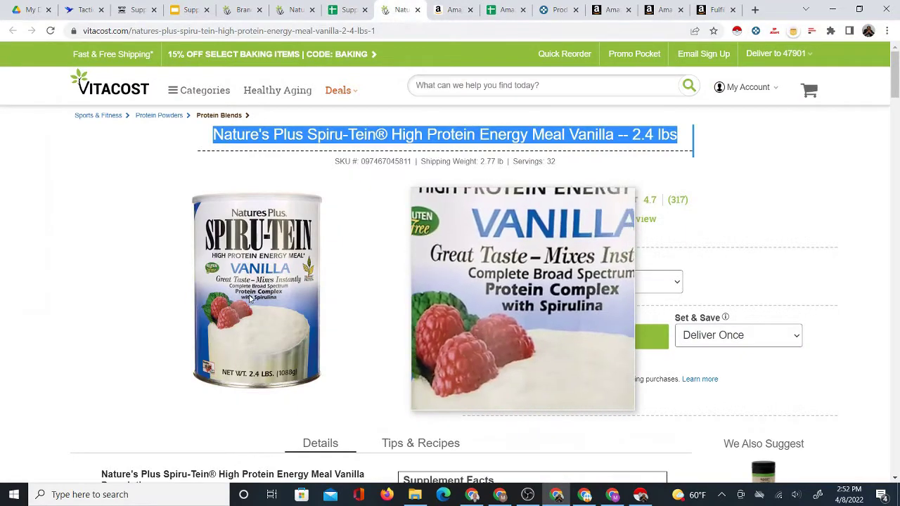
pyautogui.click(449, 9)
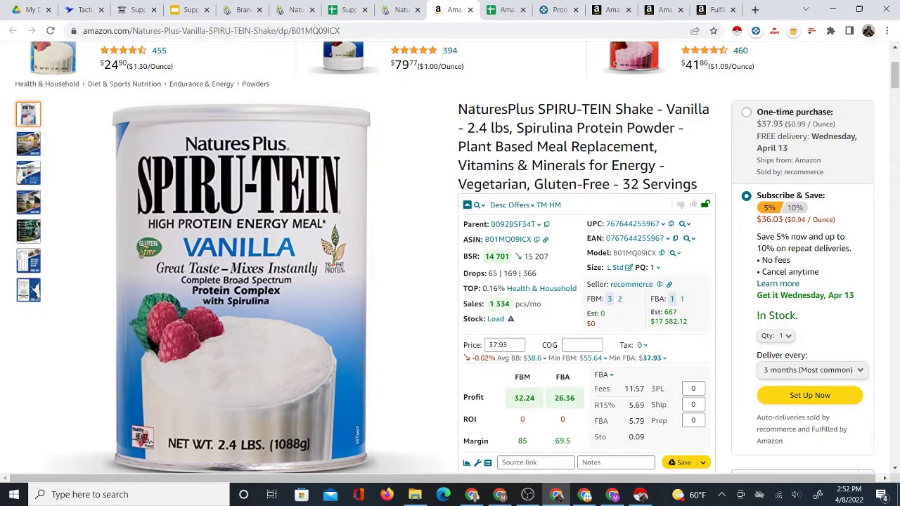
pyautogui.click(402, 9)
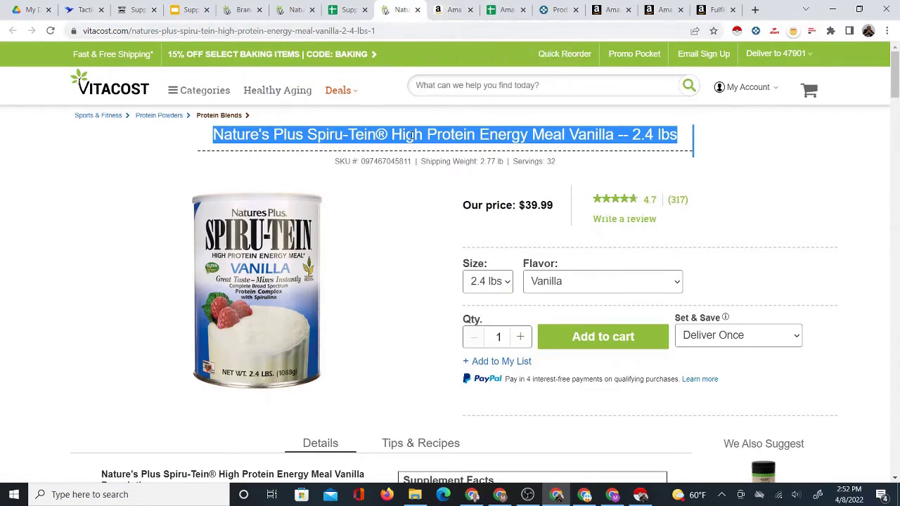
pyautogui.click(453, 10)
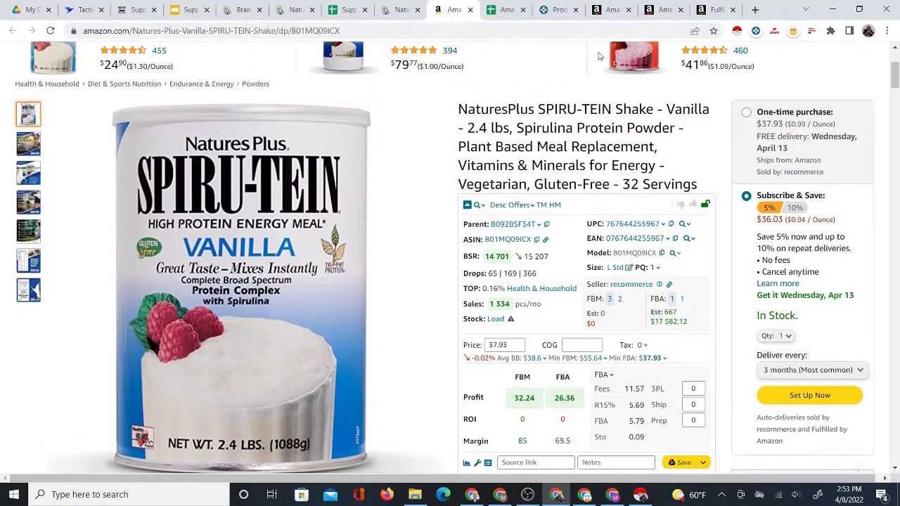
# Review row 16's match score against both product pages, and preview its supplier and Amazon links again.
pyautogui.click(348, 10)
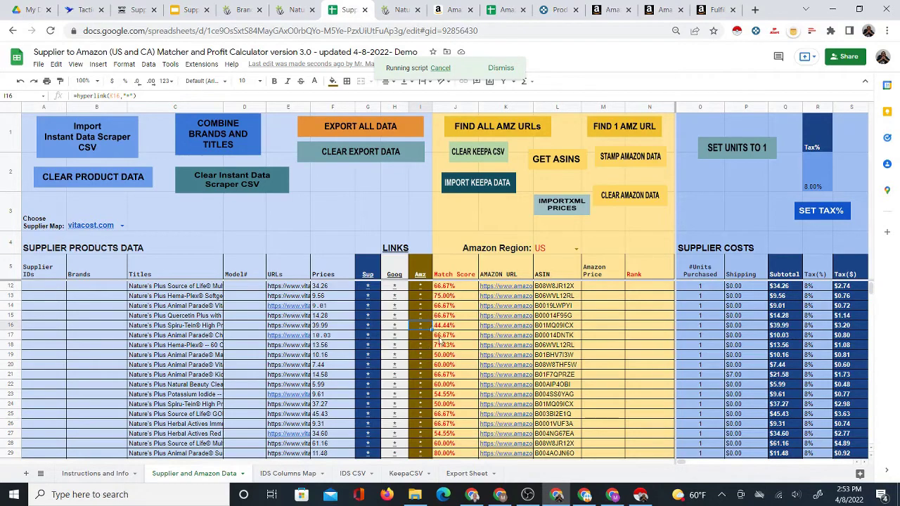
pyautogui.click(398, 13)
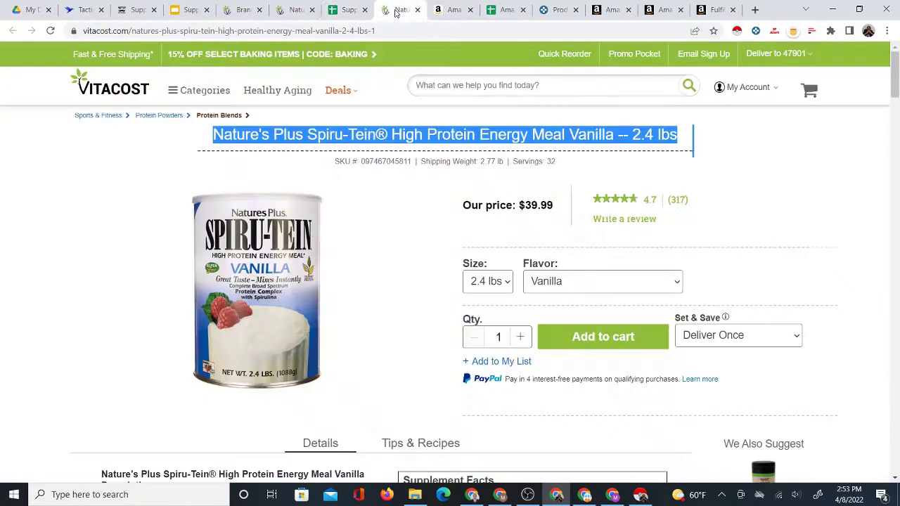
pyautogui.click(447, 11)
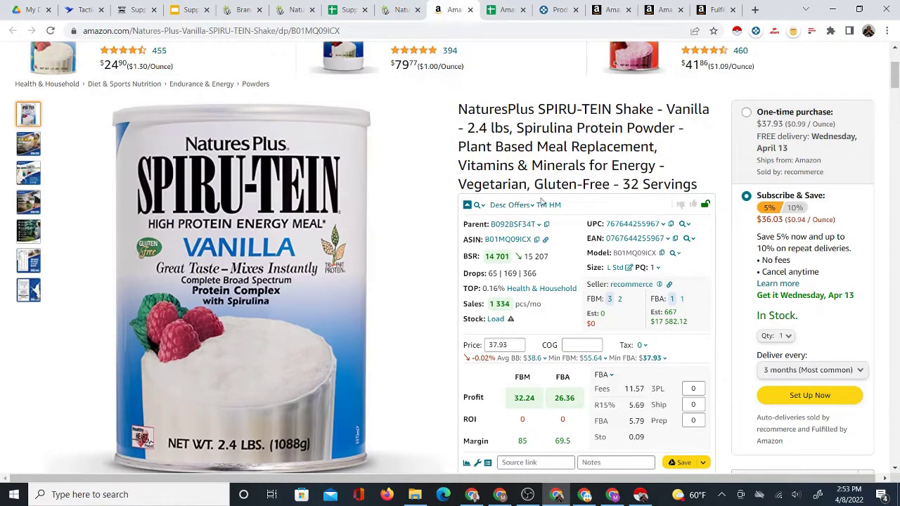
pyautogui.click(348, 10)
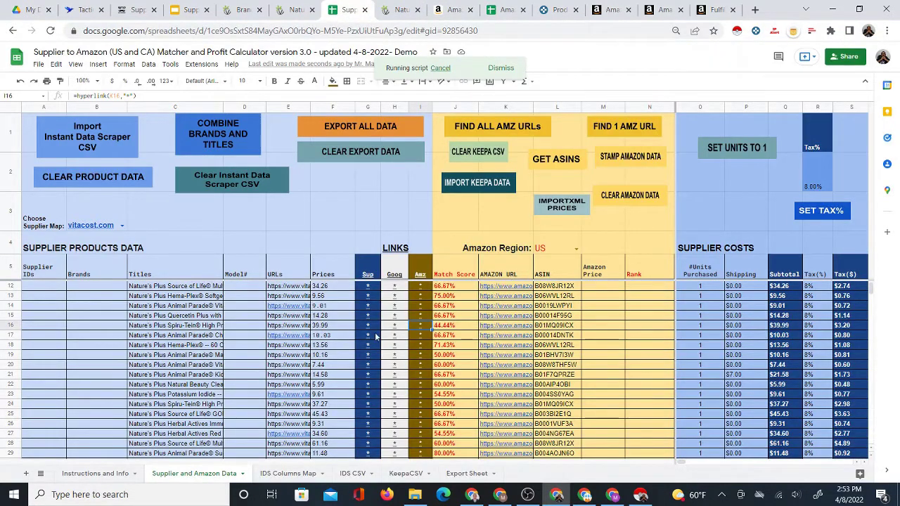
pyautogui.click(370, 327)
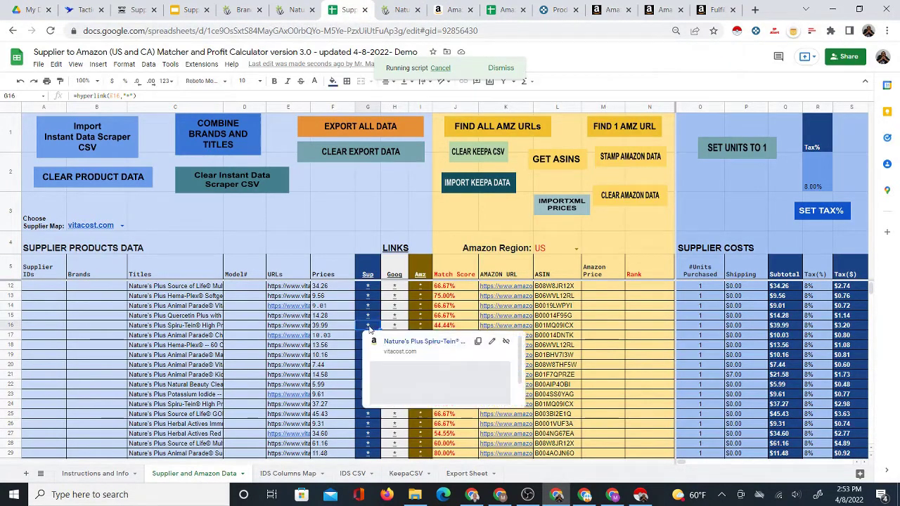
pyautogui.click(420, 326)
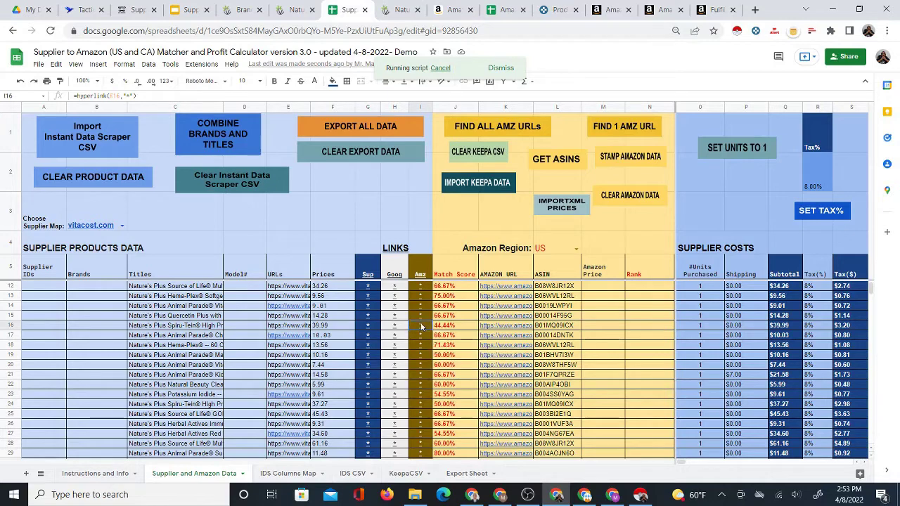
pyautogui.click(375, 330)
# Check the Vitacost price for Spiru-Tein Vanilla and open the list of new offers on its Amazon listing.
pyautogui.click(391, 8)
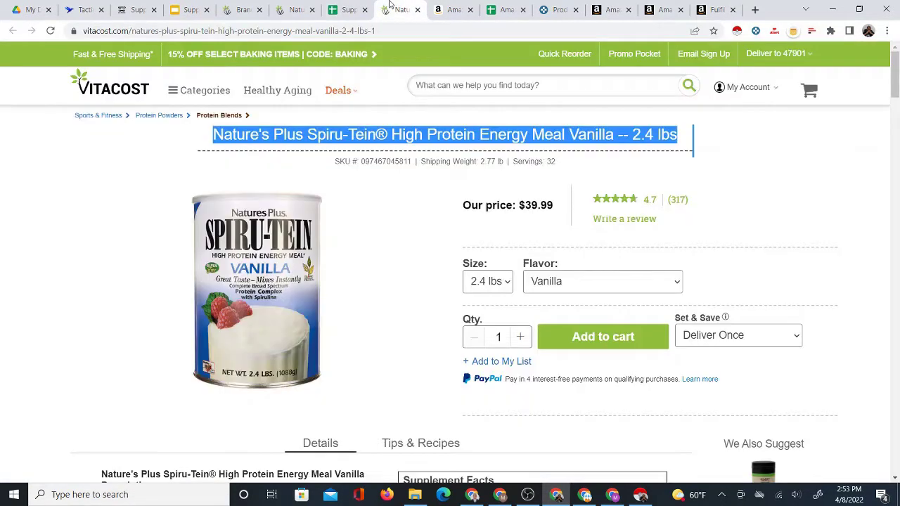
pyautogui.click(454, 10)
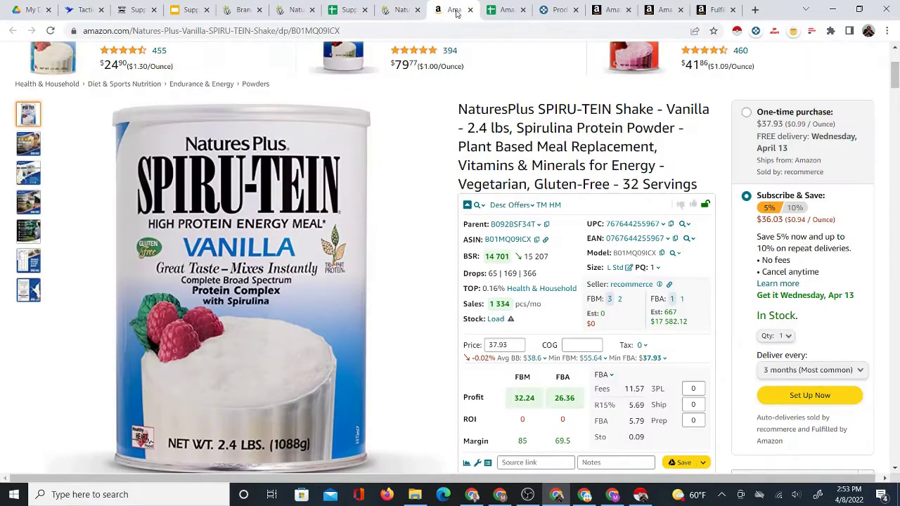
pyautogui.scroll(-1, 541, 295)
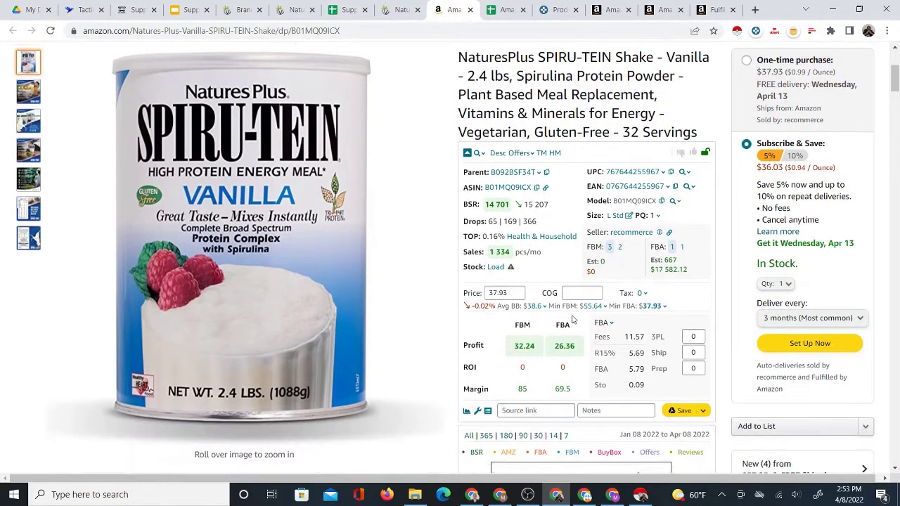
pyautogui.scroll(-3, 578, 241)
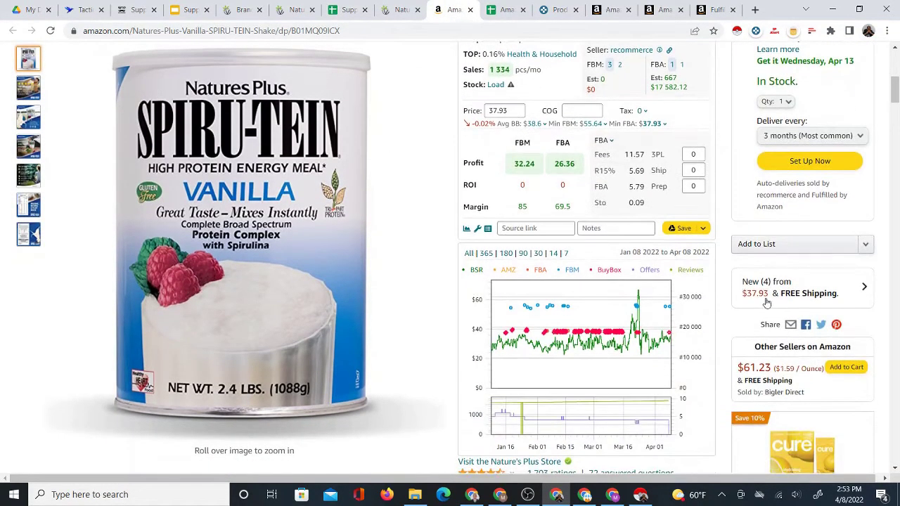
pyautogui.click(783, 295)
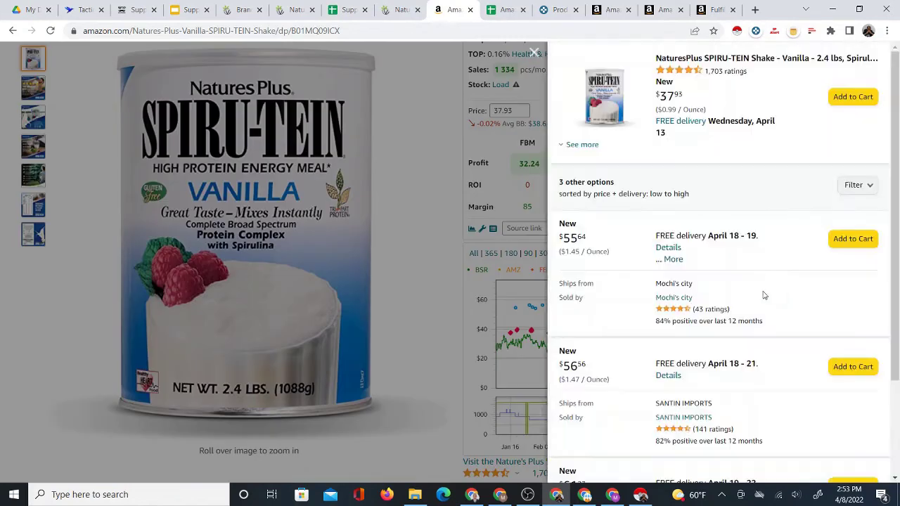
# Expand the seller details of the $37.93 Spiru-Tein offer on Amazon and compare it with the Vitacost product page.
pyautogui.click(571, 145)
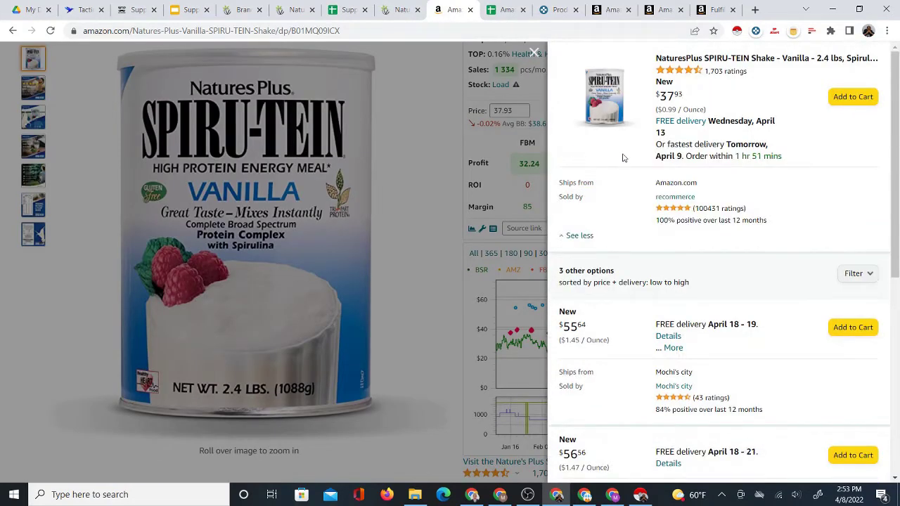
pyautogui.click(402, 9)
pyautogui.click(457, 11)
pyautogui.click(402, 10)
pyautogui.click(456, 10)
# Close the Spiru-Tein Vanilla Amazon and Vitacost product pages and return to the matcher spreadsheet.
pyautogui.click(470, 10)
pyautogui.click(392, 11)
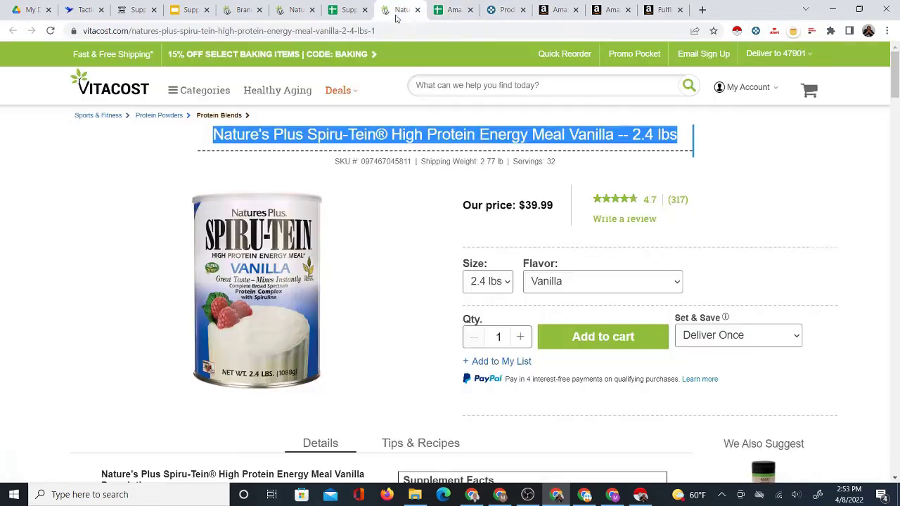
pyautogui.click(417, 10)
pyautogui.click(344, 14)
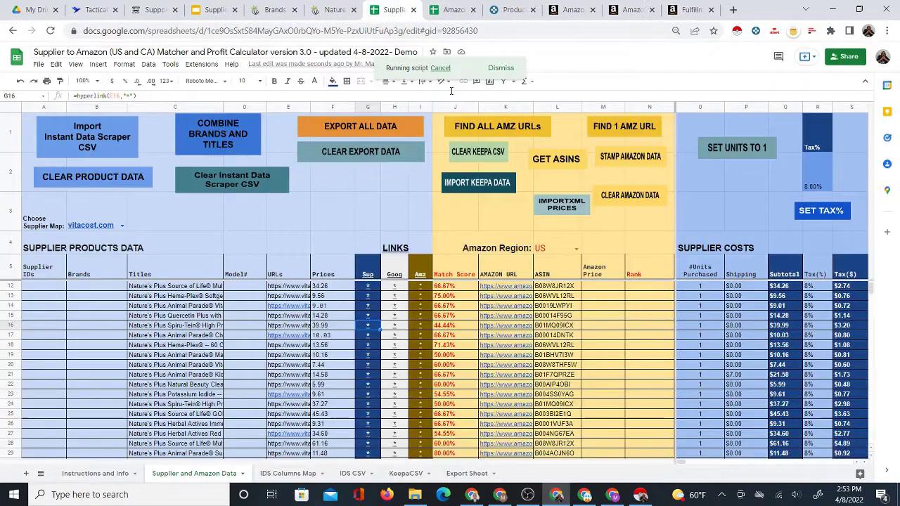
# Check the empty Amazon Price column and how far down the rows the matching script has filled the ASINs.
pyautogui.click(599, 287)
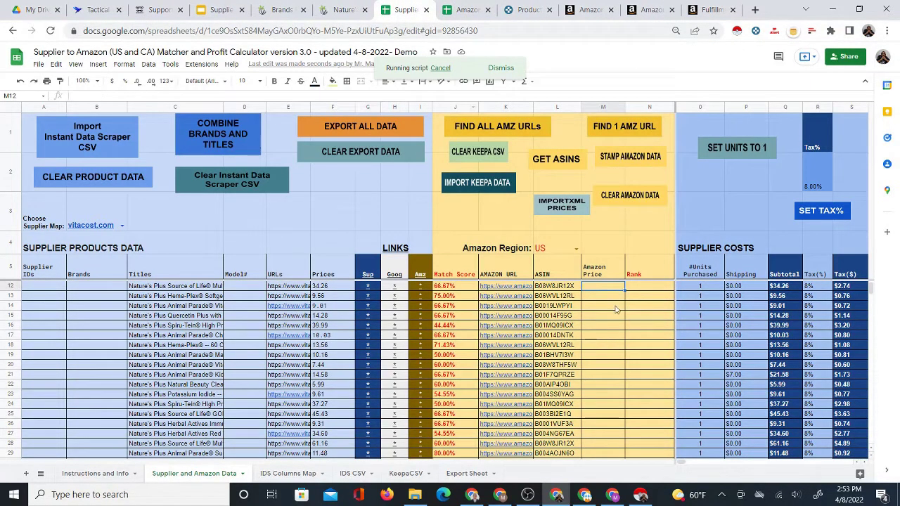
pyautogui.scroll(2, 616, 310)
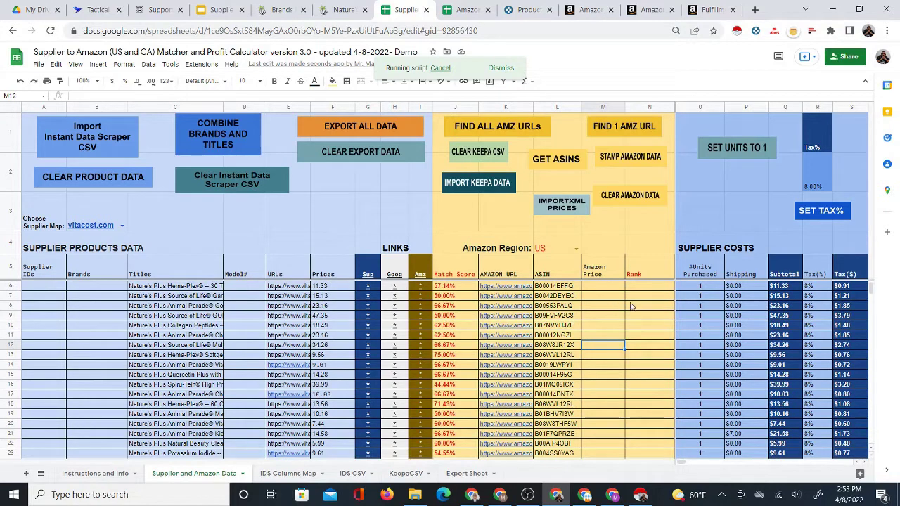
pyautogui.click(607, 287)
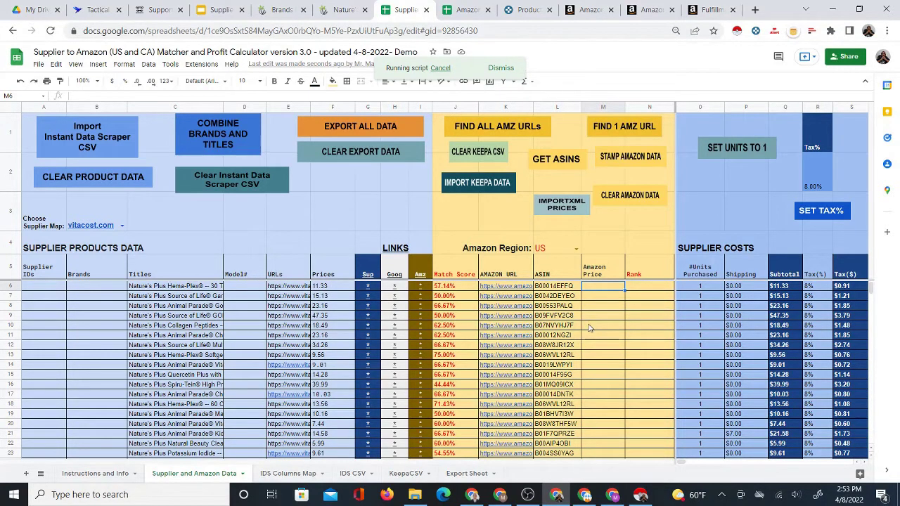
pyautogui.scroll(-20, 589, 328)
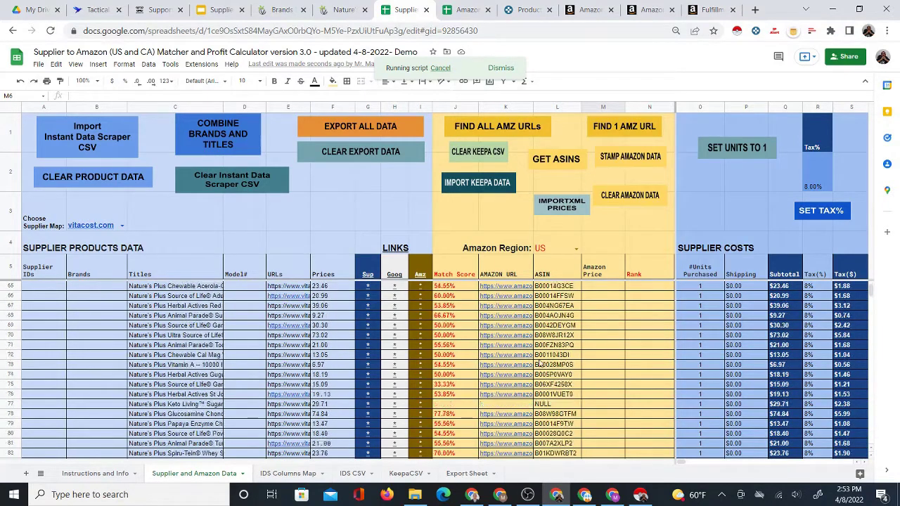
pyautogui.scroll(-10, 556, 365)
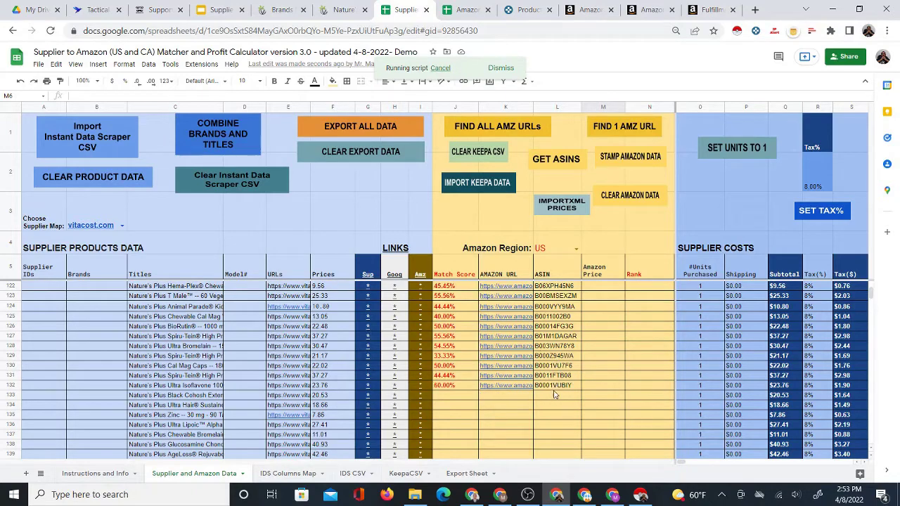
pyautogui.scroll(-2, 555, 378)
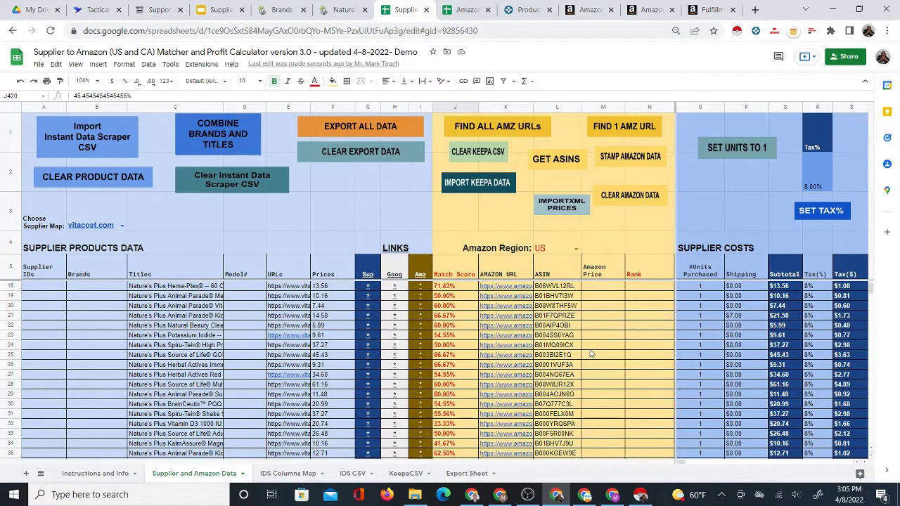
# Review the match scores, Amazon URLs and ASINs down to the last product row, 439, and return to row 6.
pyautogui.scroll(-15, 590, 354)
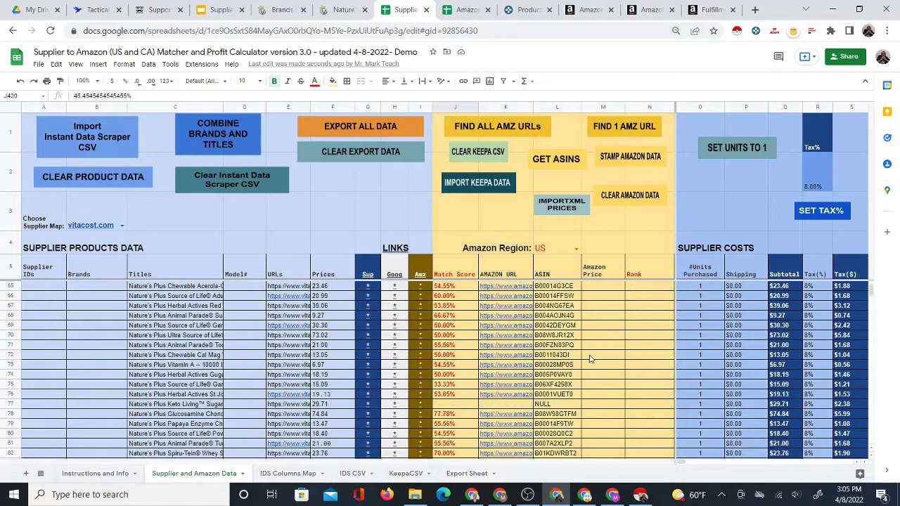
pyautogui.scroll(-12, 557, 387)
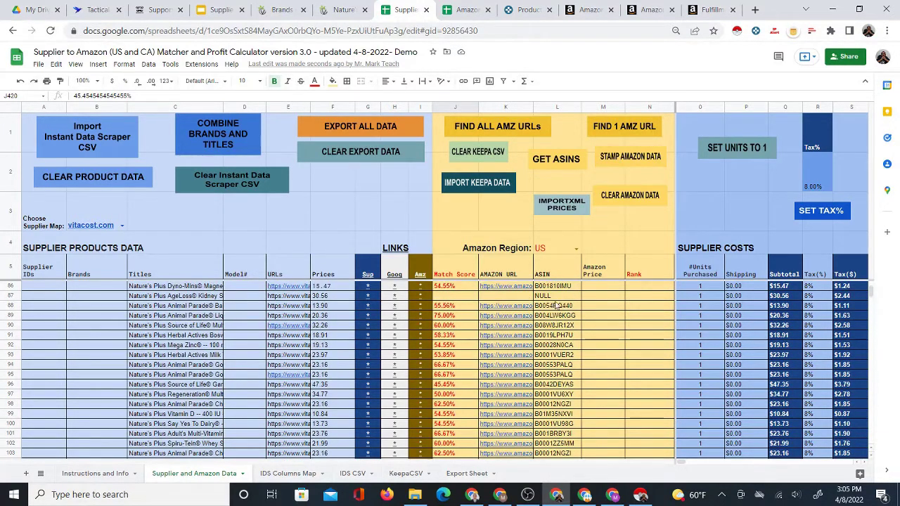
pyautogui.scroll(-20, 566, 368)
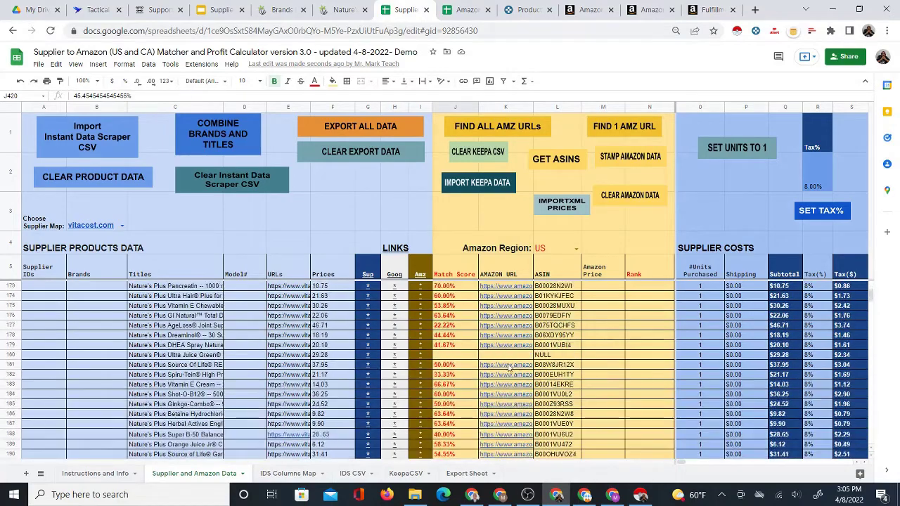
pyautogui.scroll(-20, 485, 378)
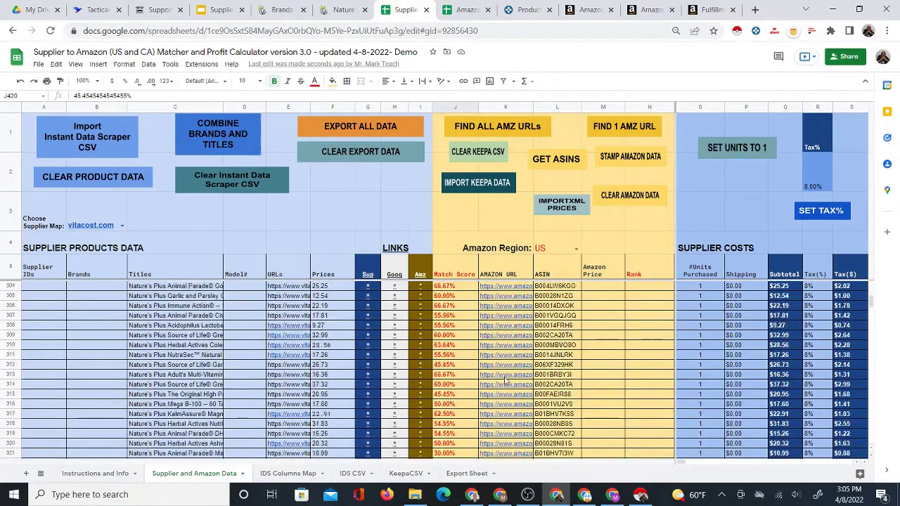
pyautogui.moveTo(870, 302); pyautogui.dragTo(872, 311)
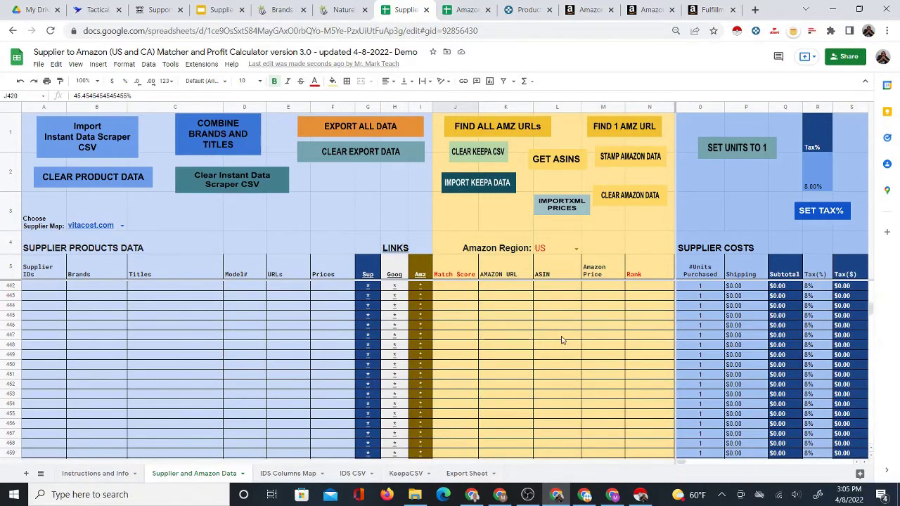
pyautogui.scroll(12, 547, 341)
pyautogui.scroll(-3, 292, 439)
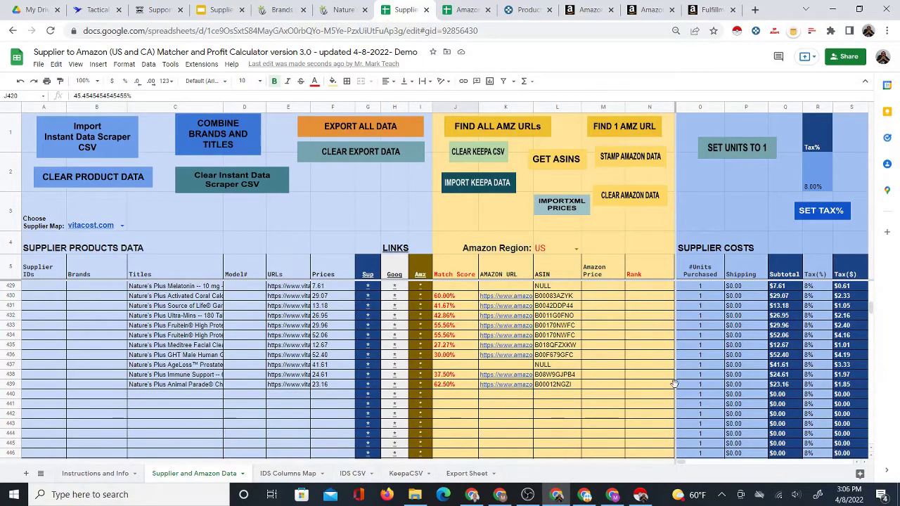
pyautogui.moveTo(870, 310); pyautogui.dragTo(869, 285)
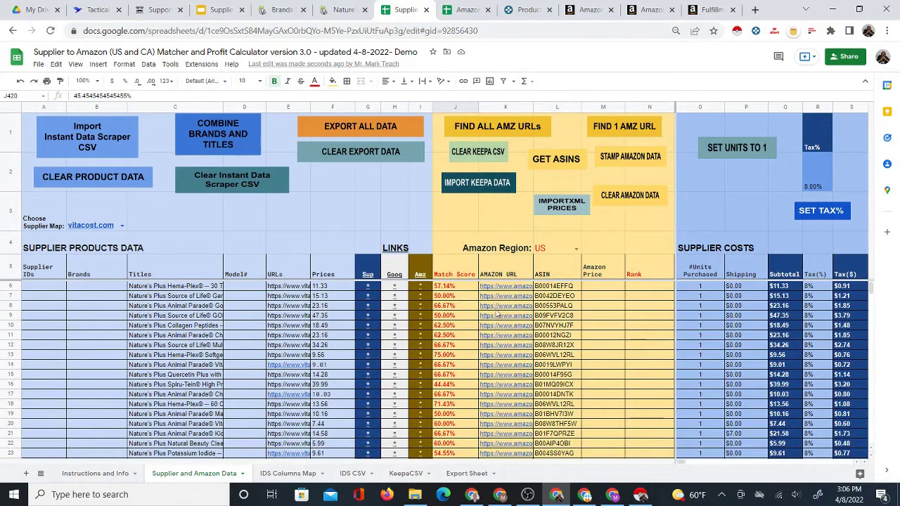
# Open Keepa's Product Viewer and place the matcher spreadsheet's browser tab directly beside Keepa's.
pyautogui.click(607, 286)
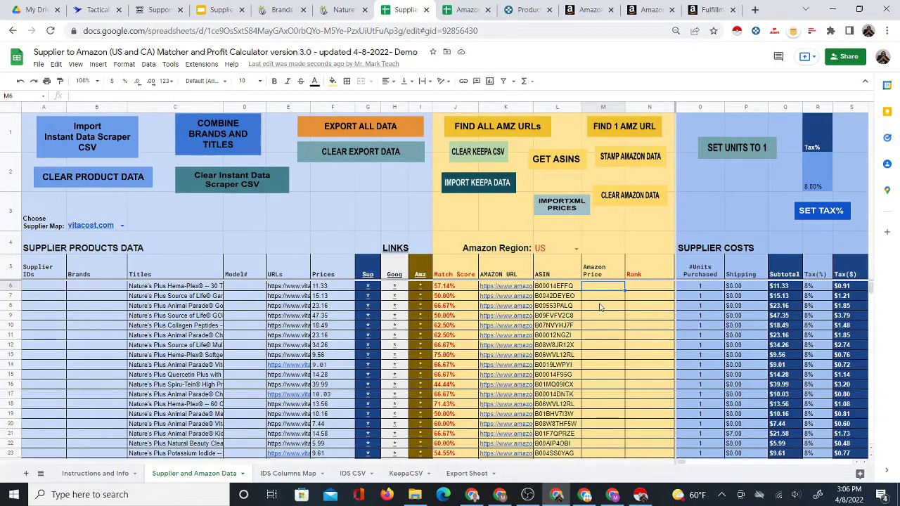
pyautogui.click(526, 10)
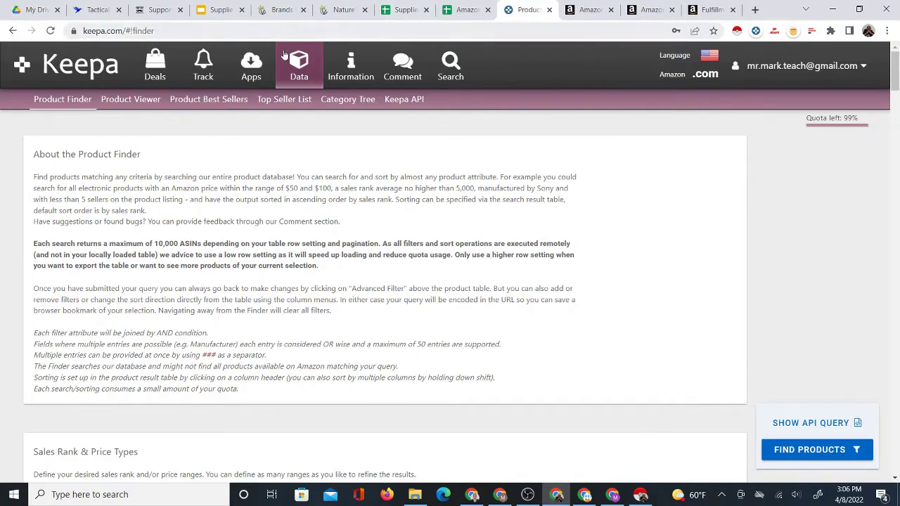
pyautogui.click(131, 99)
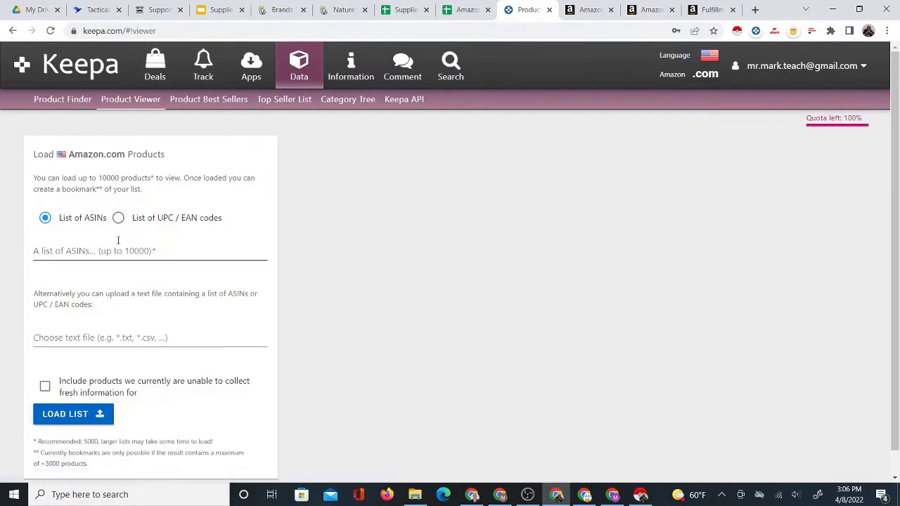
pyautogui.click(468, 10)
pyautogui.moveTo(408, 9); pyautogui.dragTo(465, 7)
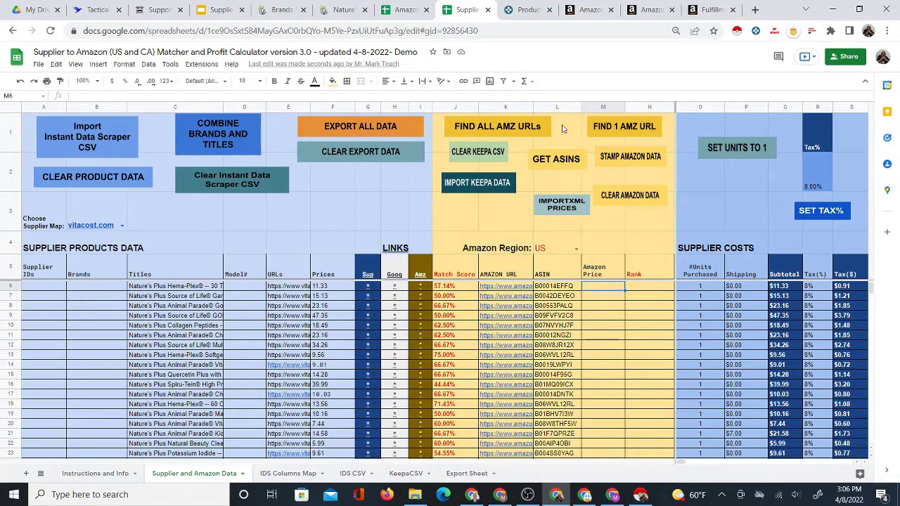
# Try the IMPORTXML price import, cancel the running script, and clear the imported Amazon prices from M6:M21.
pyautogui.click(560, 214)
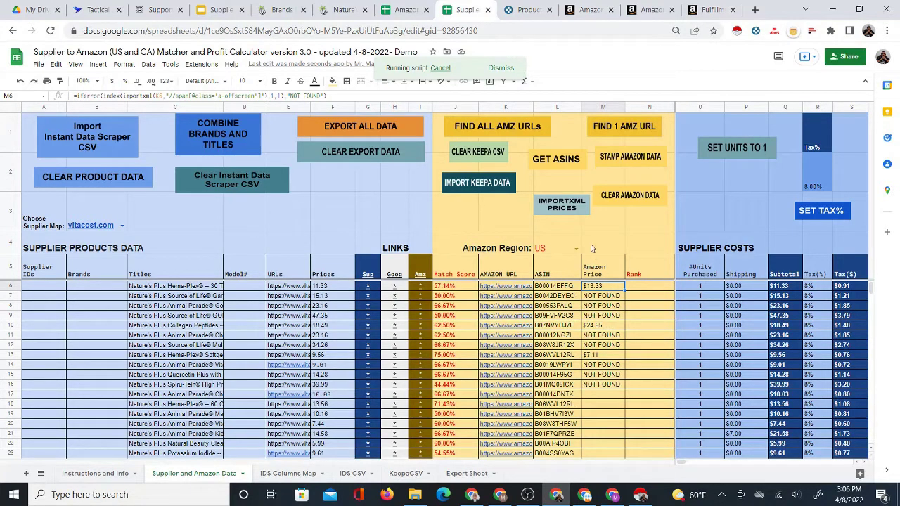
pyautogui.click(441, 68)
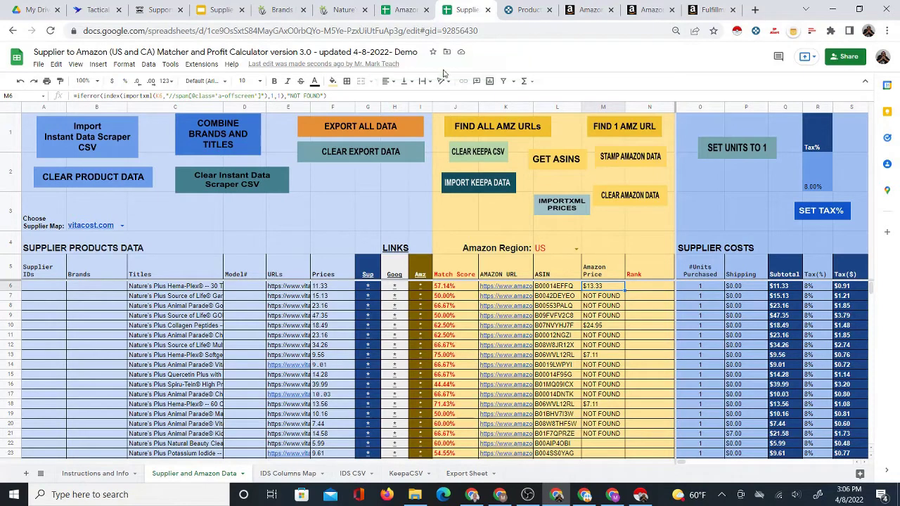
pyautogui.click(605, 434)
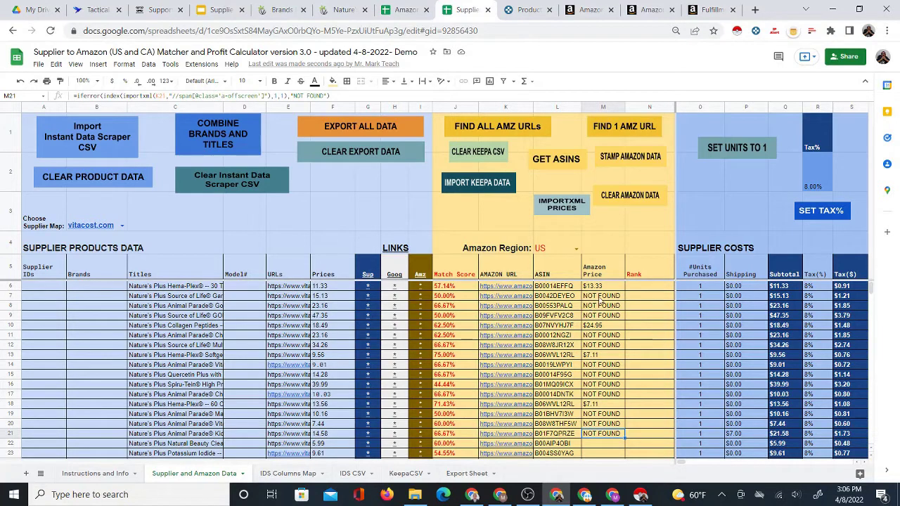
pyautogui.moveTo(602, 288); pyautogui.dragTo(615, 436)
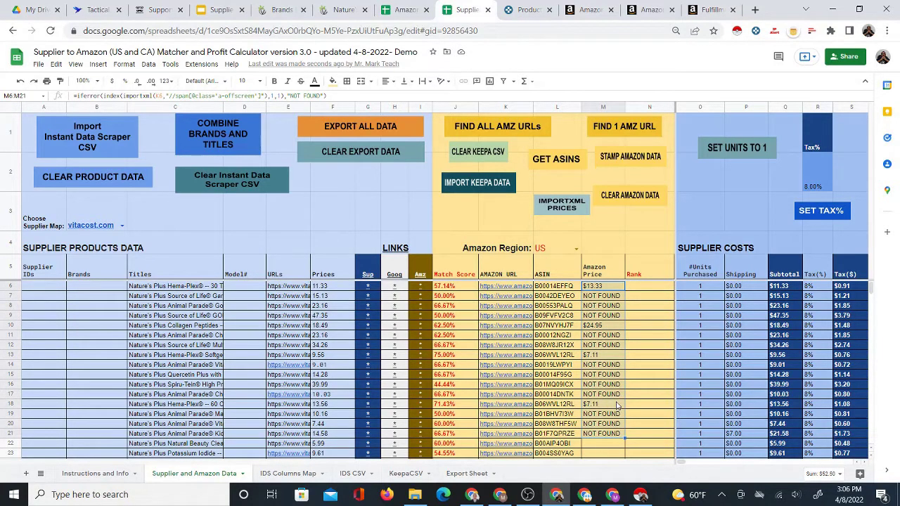
pyautogui.press('Delete')
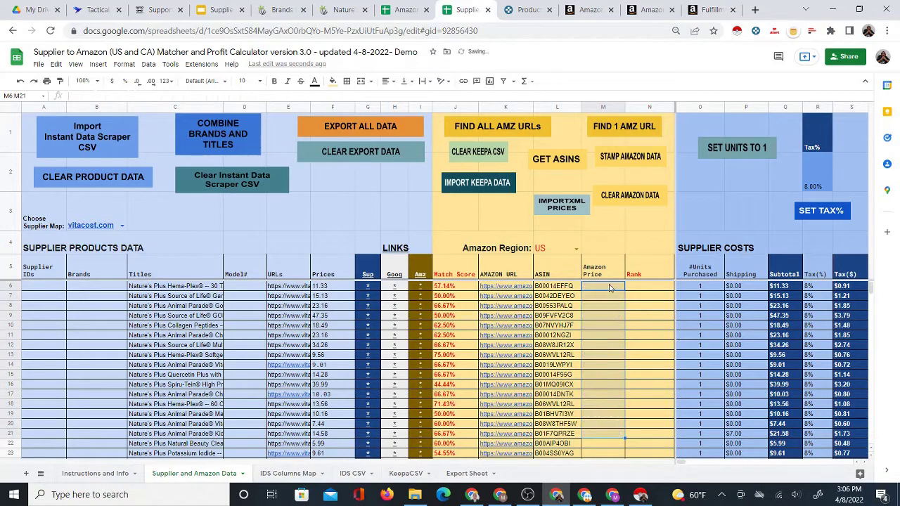
pyautogui.click(610, 288)
# Copy all the ASINs in L6:L439 of the Supplier and Amazon Data sheet.
pyautogui.moveTo(559, 289); pyautogui.dragTo(567, 345)
pyautogui.moveTo(568, 298); pyautogui.dragTo(582, 360)
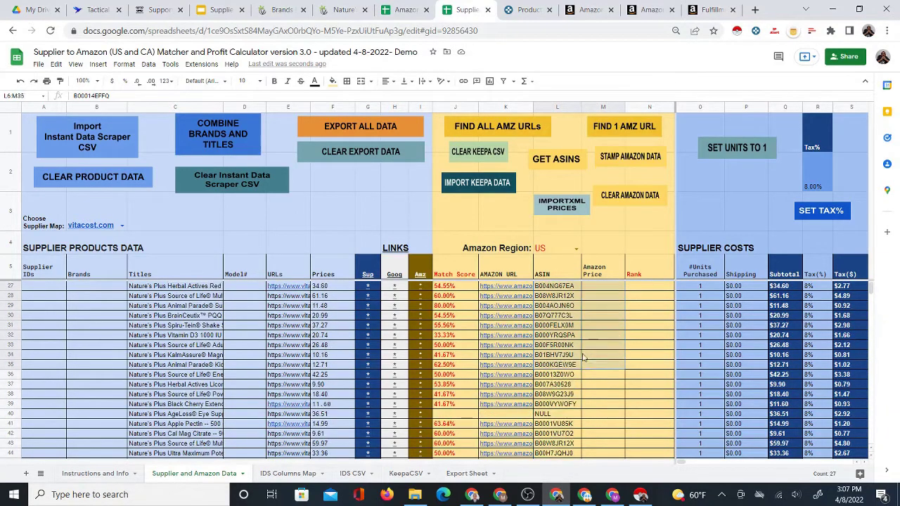
pyautogui.moveTo(569, 465); pyautogui.dragTo(562, 406)
pyautogui.moveTo(568, 475); pyautogui.dragTo(571, 338)
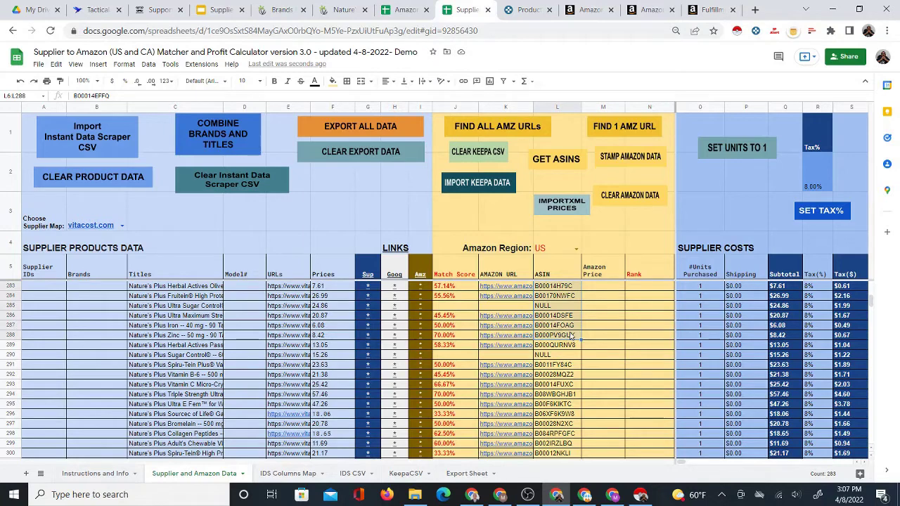
pyautogui.moveTo(570, 337); pyautogui.dragTo(570, 337)
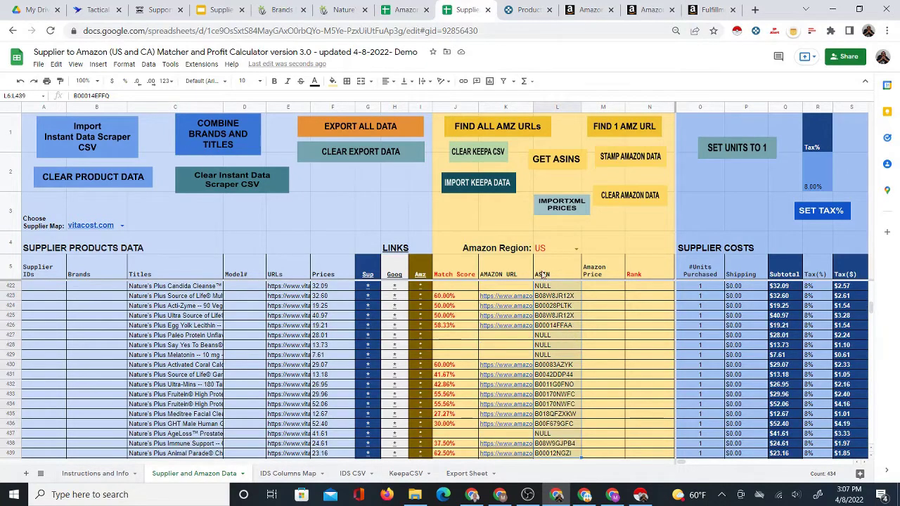
pyautogui.scroll(-3, 580, 344)
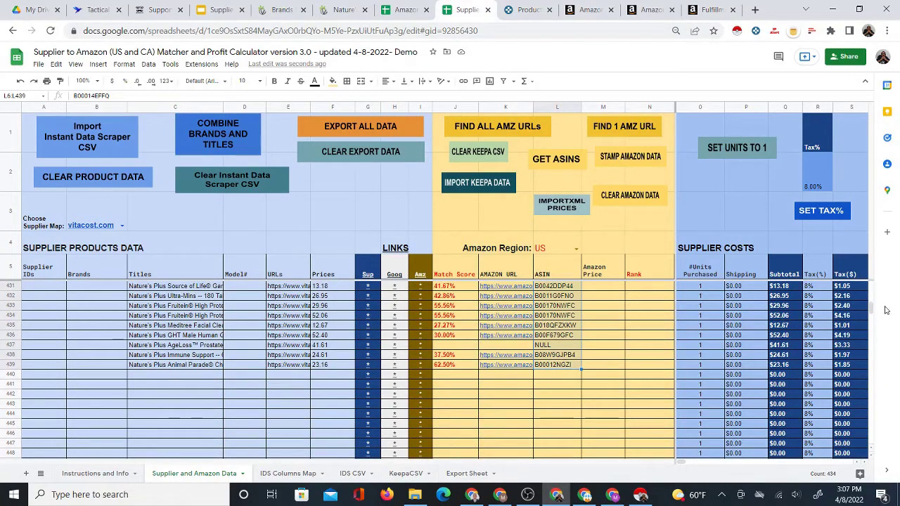
pyautogui.rightClick(565, 300)
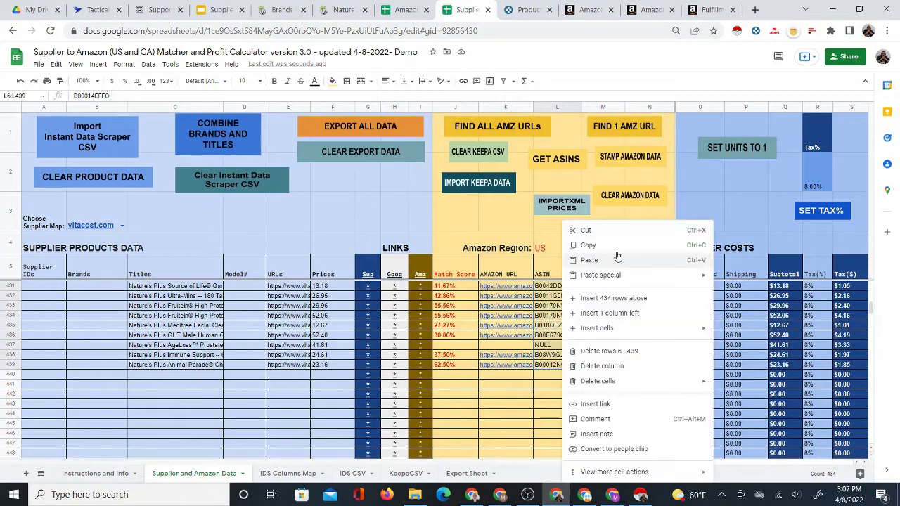
pyautogui.click(609, 245)
pyautogui.moveTo(557, 395); pyautogui.dragTo(506, 335)
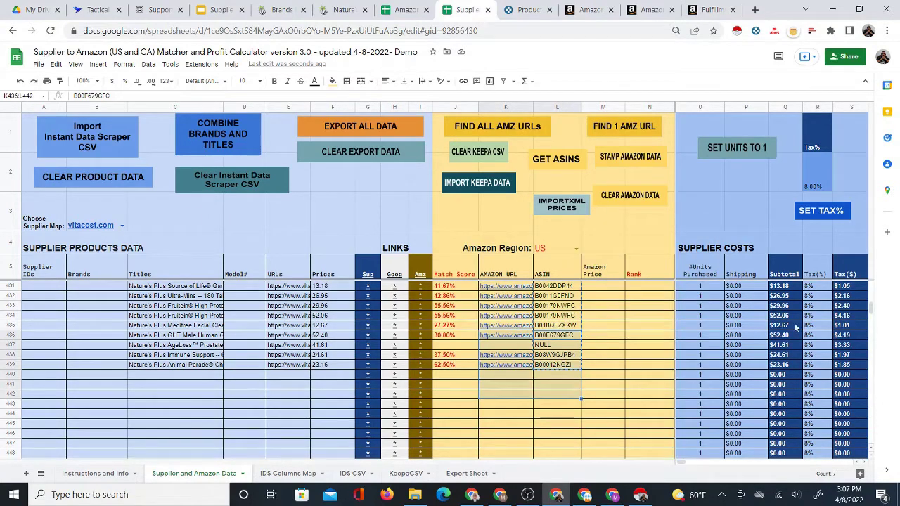
# Return to the first product row and paste the copied ASINs into the ASIN list of Keepa's Product Viewer.
pyautogui.moveTo(869, 309); pyautogui.dragTo(871, 251)
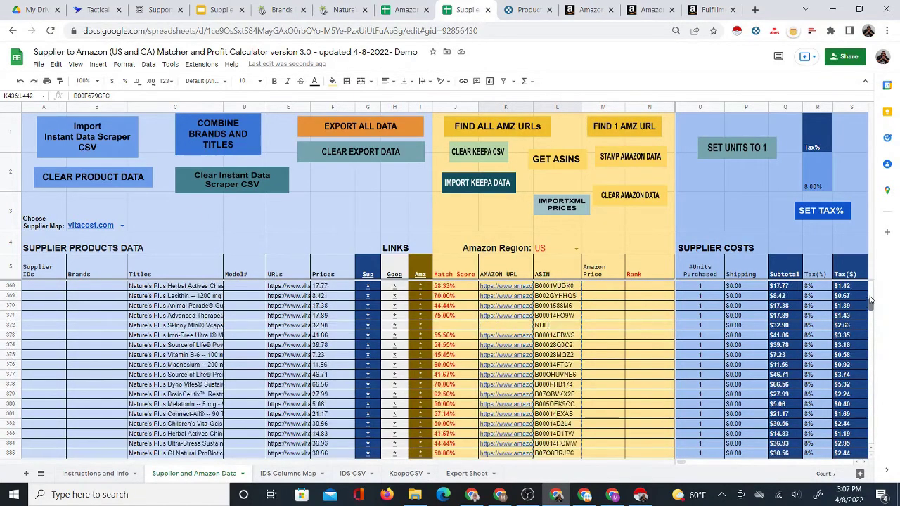
pyautogui.click(601, 287)
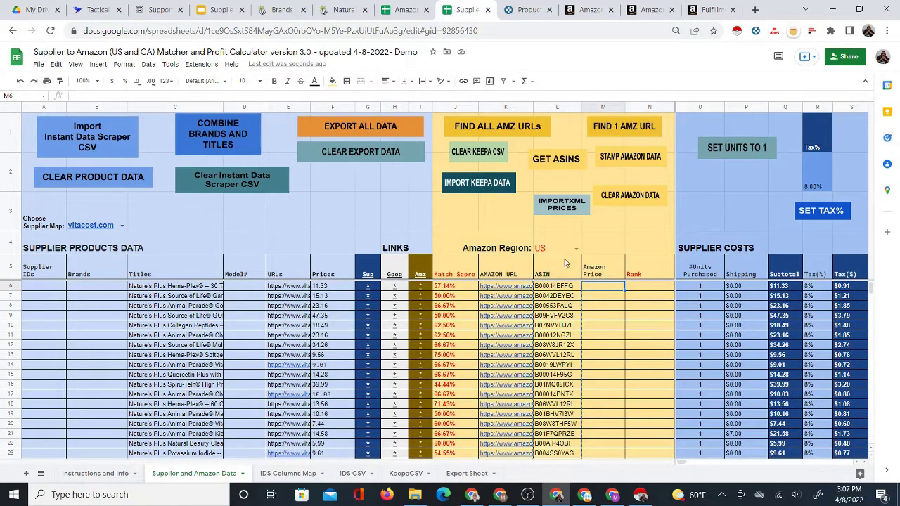
pyautogui.click(527, 10)
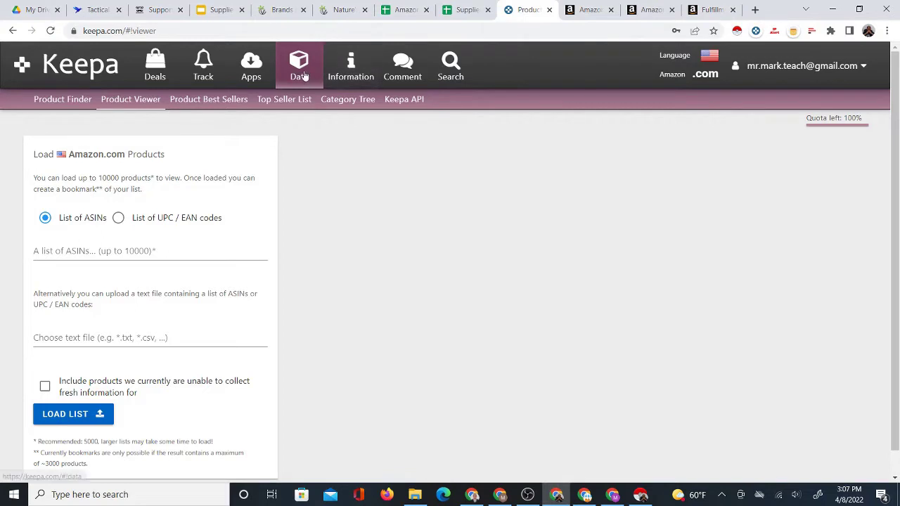
pyautogui.click(54, 246)
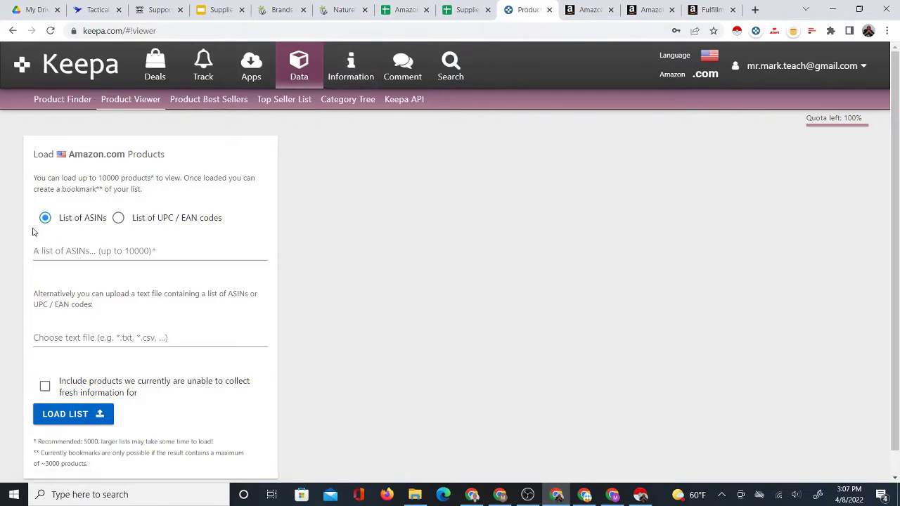
pyautogui.rightClick(37, 252)
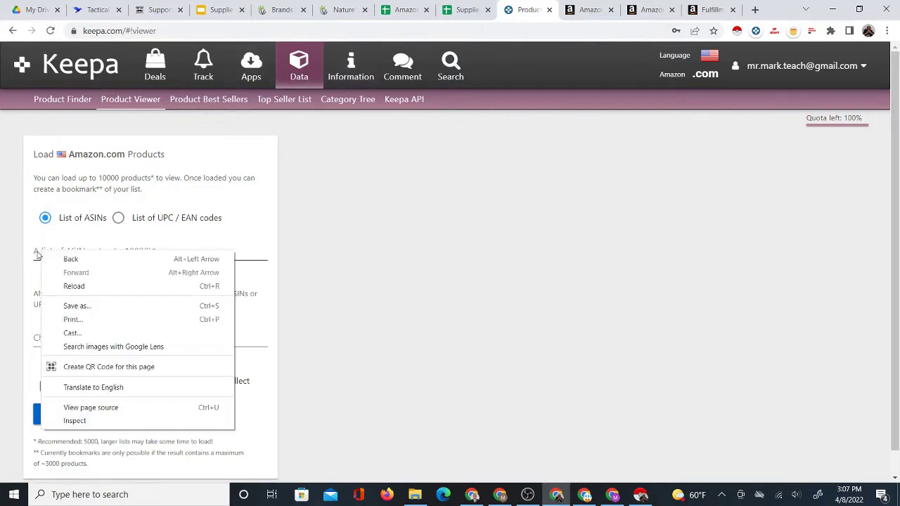
pyautogui.doubleClick(37, 251)
pyautogui.rightClick(37, 252)
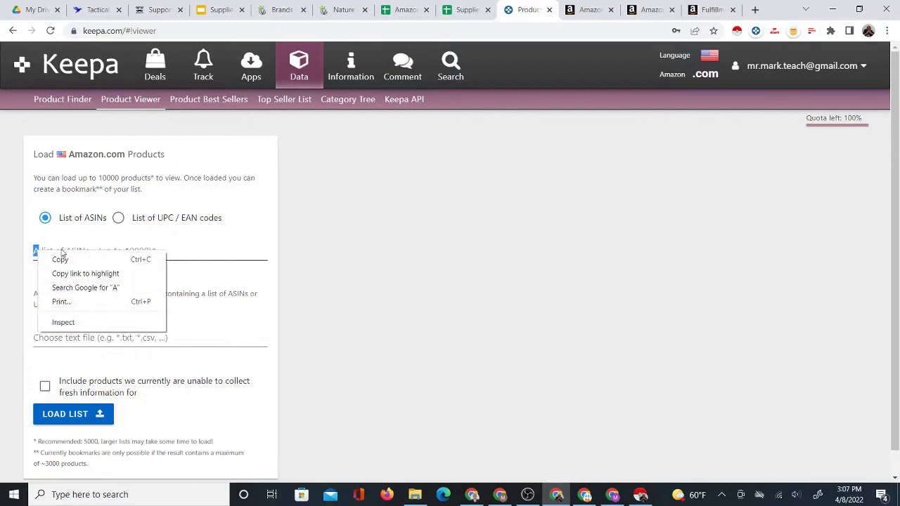
pyautogui.click(47, 254)
pyautogui.rightClick(41, 248)
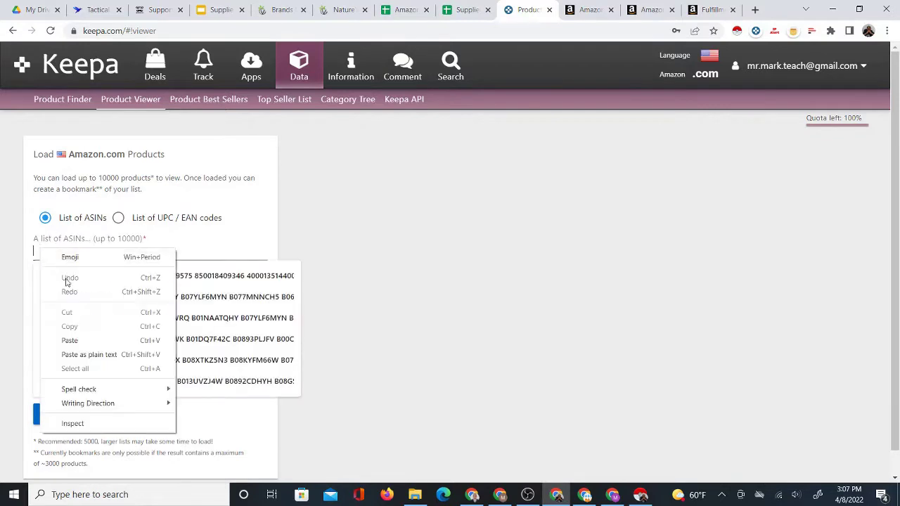
pyautogui.click(77, 339)
pyautogui.click(322, 240)
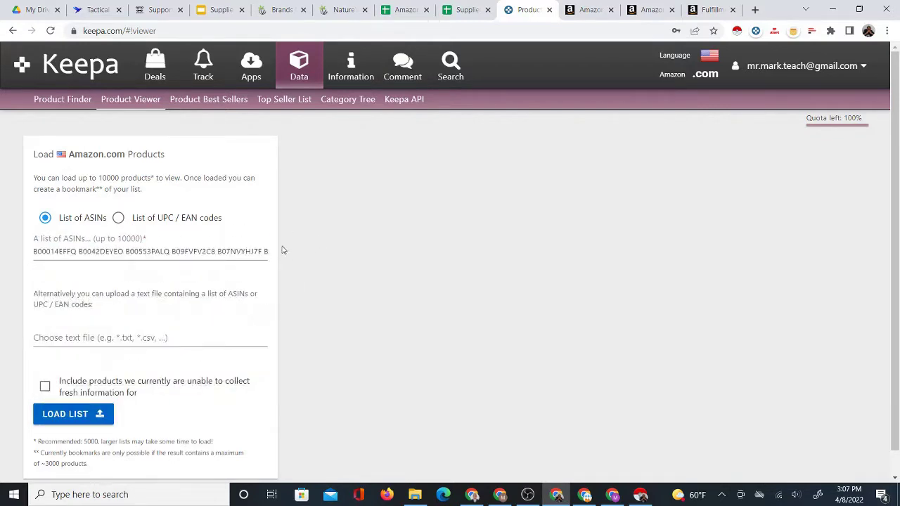
# Load the ASIN list, including products without fresh information, and look through the first loaded products and their images.
pyautogui.click(45, 386)
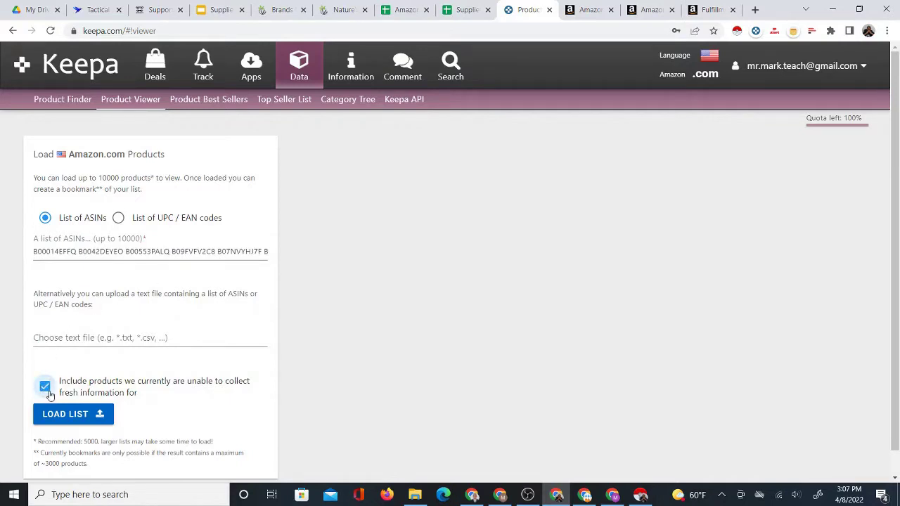
pyautogui.click(63, 414)
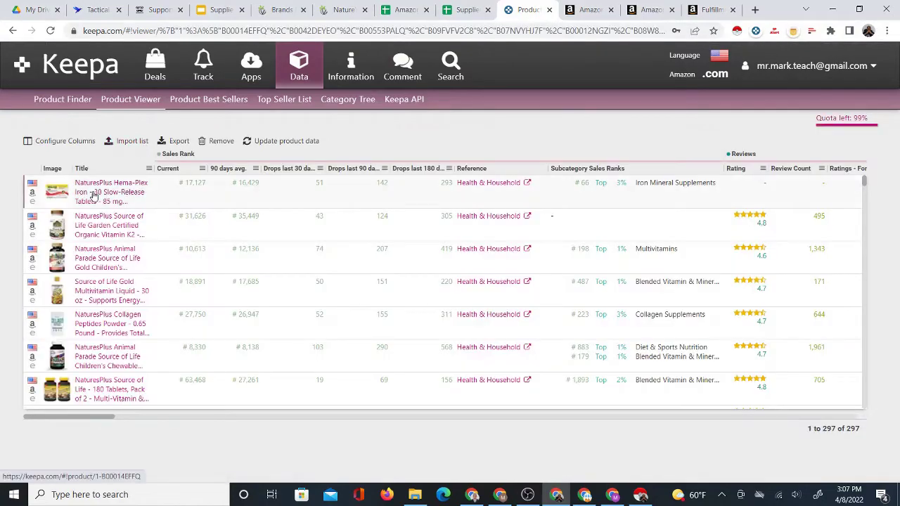
pyautogui.moveTo(55, 193)
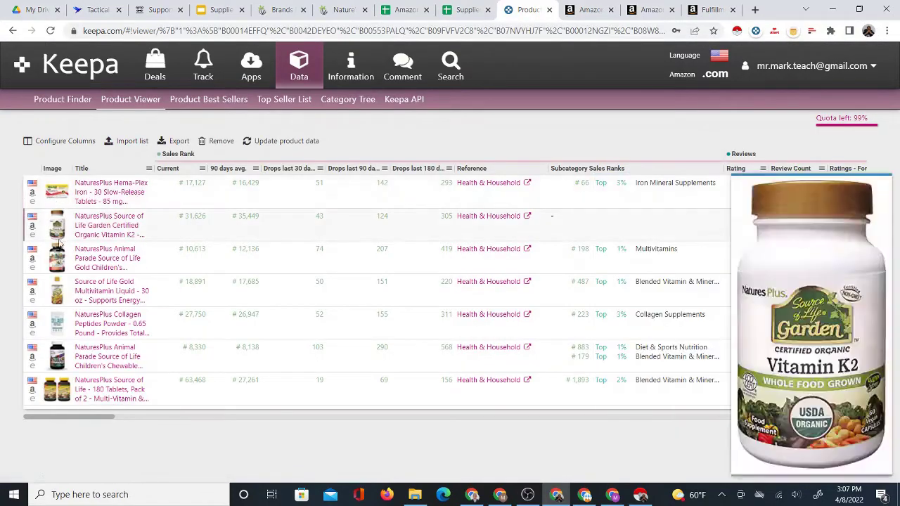
pyautogui.moveTo(56, 365)
pyautogui.scroll(-5, 56, 366)
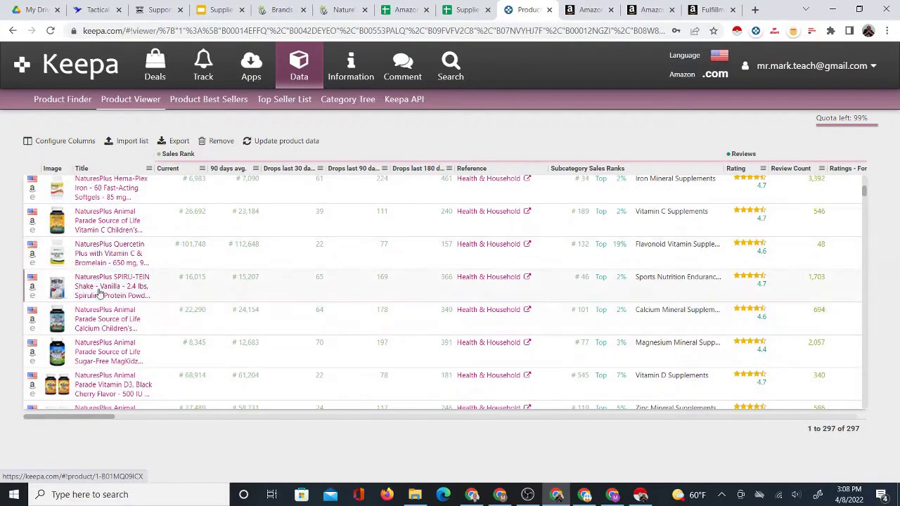
pyautogui.scroll(5, 112, 257)
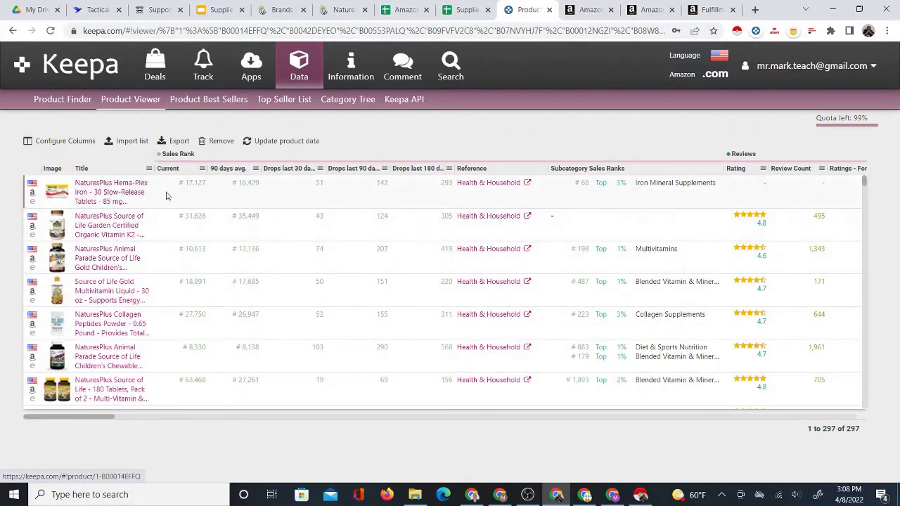
# Check the matcher spreadsheet briefly, return to Keepa, and export the loaded product list as a CSV file.
pyautogui.click(464, 10)
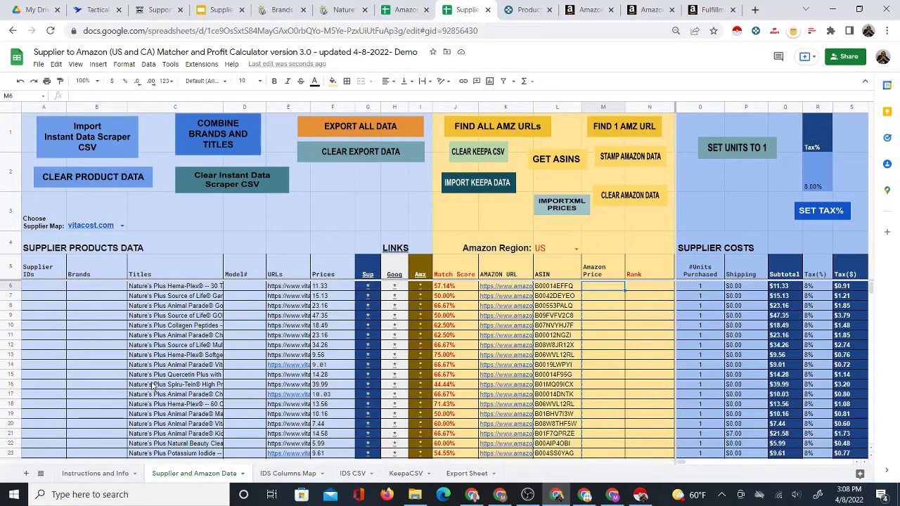
pyautogui.click(526, 10)
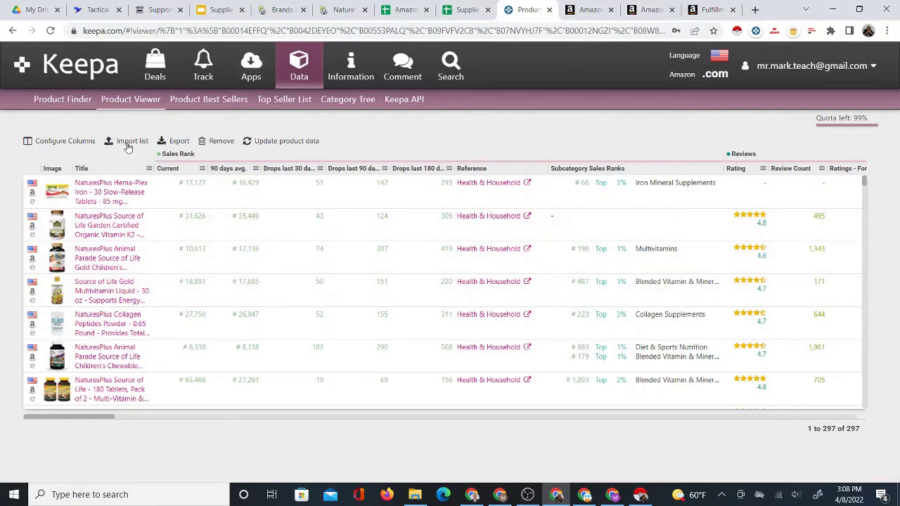
pyautogui.click(174, 142)
pyautogui.click(379, 327)
# Compare the matcher's product rows with Keepa's export view, return to the spreadsheet, and dismiss the browser's download notice.
pyautogui.click(465, 10)
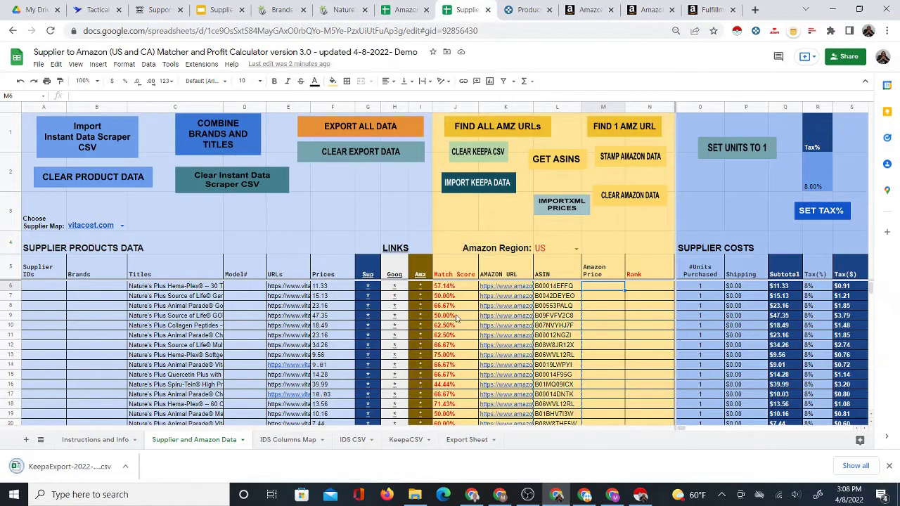
pyautogui.scroll(-20, 590, 327)
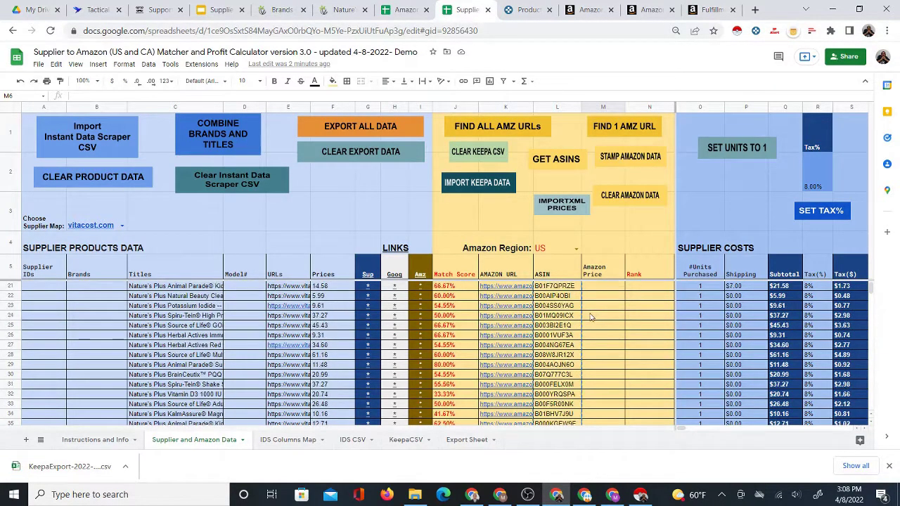
pyautogui.scroll(20, 588, 340)
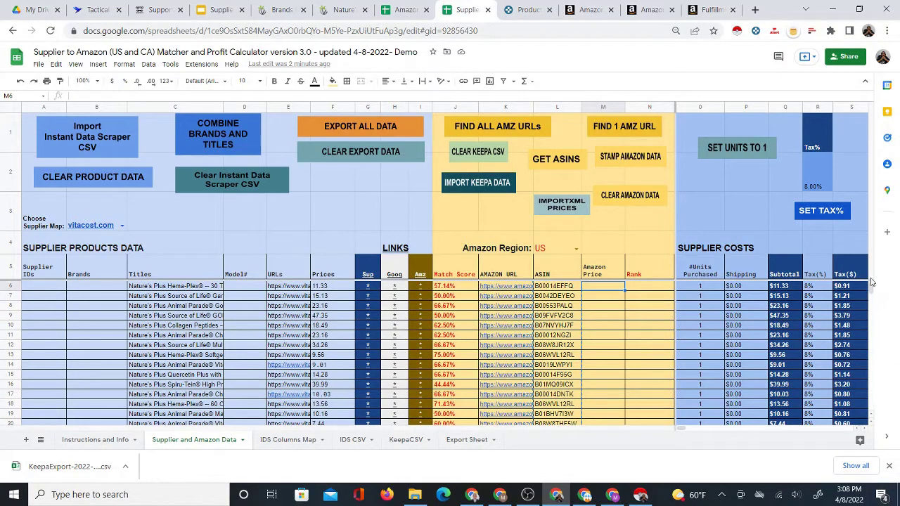
pyautogui.moveTo(871, 288)
pyautogui.mouseDown()
pyautogui.moveTo(871, 298)
pyautogui.moveTo(871, 285)
pyautogui.mouseUp()
pyautogui.click(526, 10)
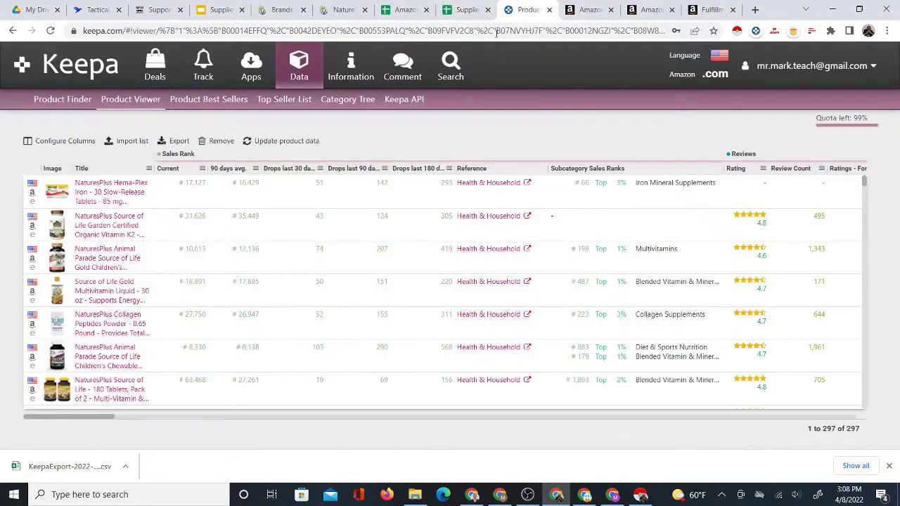
pyautogui.click(176, 143)
pyautogui.click(455, 7)
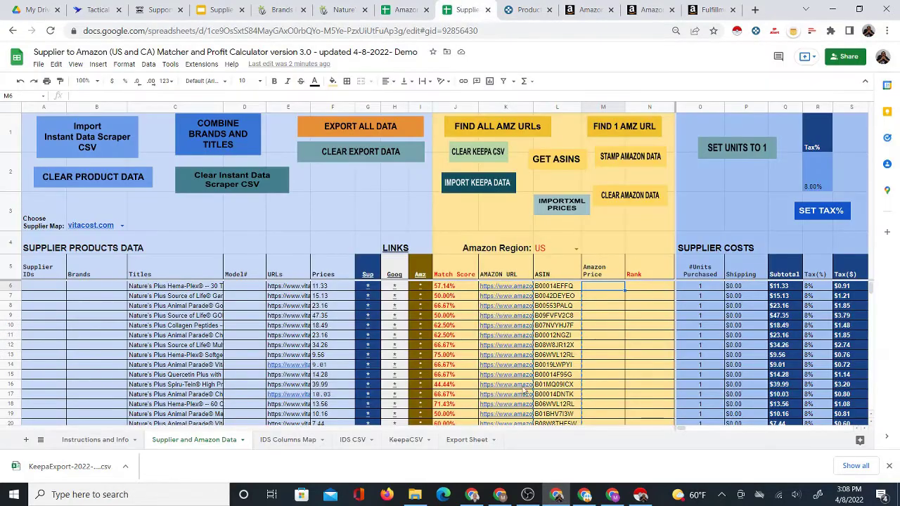
pyautogui.click(889, 466)
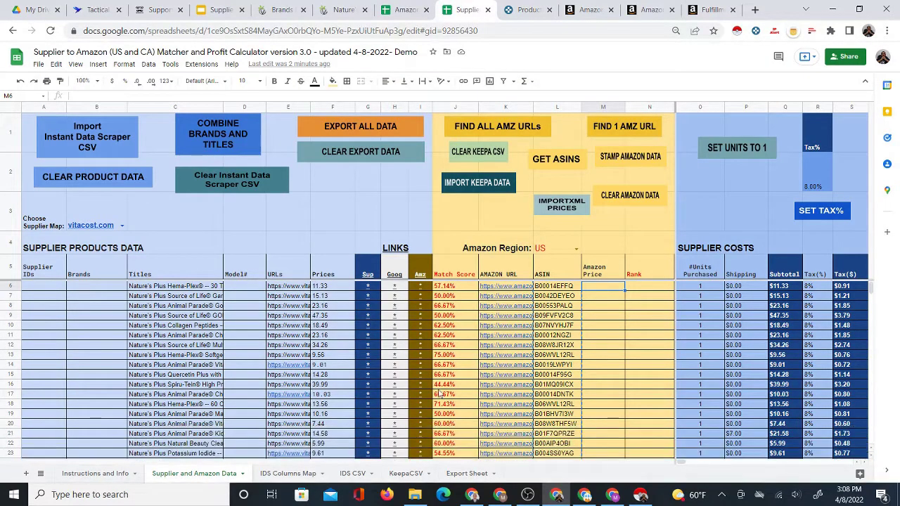
# Import KeepaExport-2022-04-08-ProductViewer (3).csv into the KeepaCSV sheet, replacing the current sheet.
pyautogui.click(406, 473)
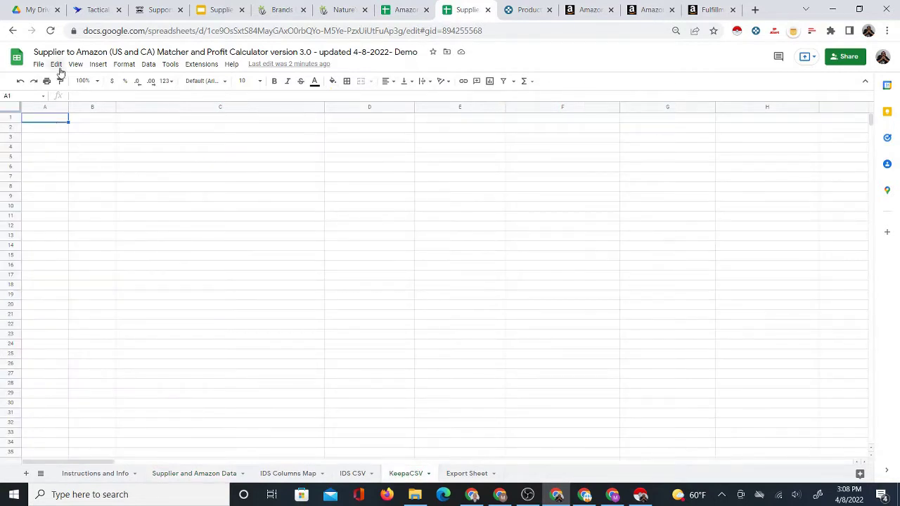
pyautogui.click(38, 64)
pyautogui.click(63, 111)
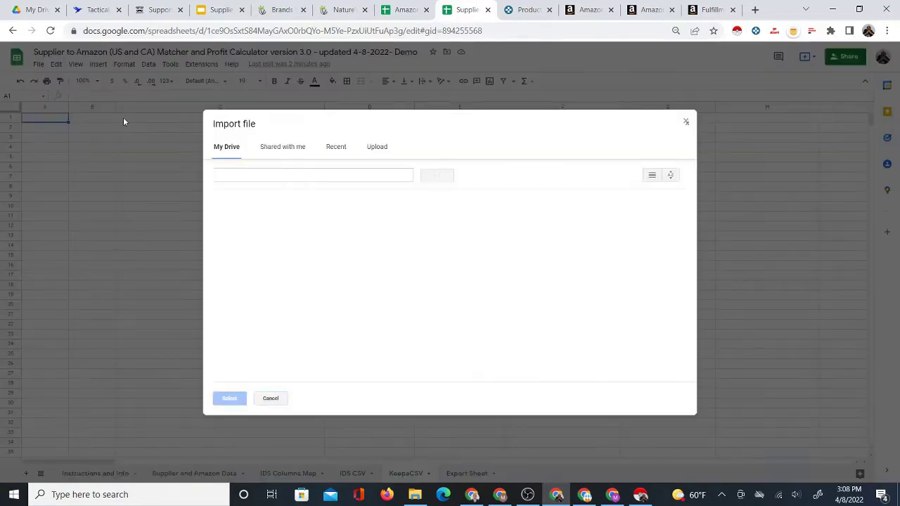
pyautogui.click(376, 148)
pyautogui.click(443, 287)
pyautogui.click(130, 100)
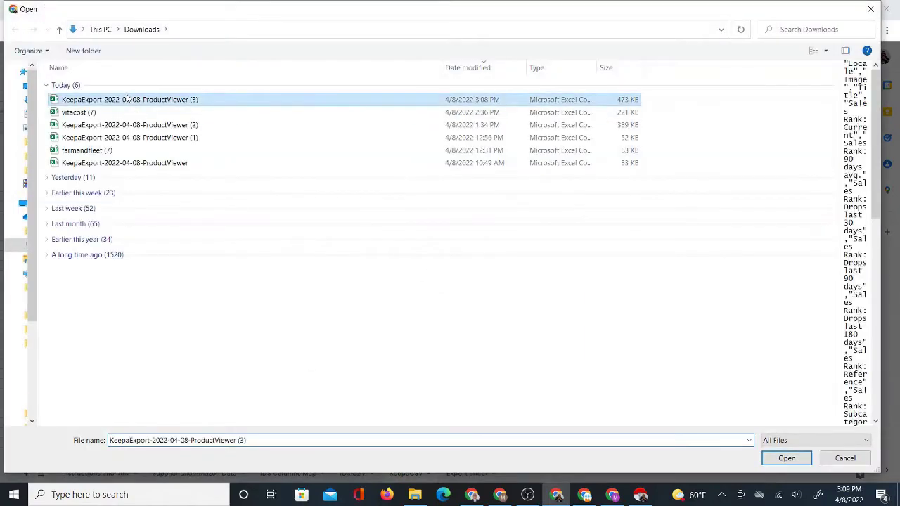
pyautogui.click(786, 457)
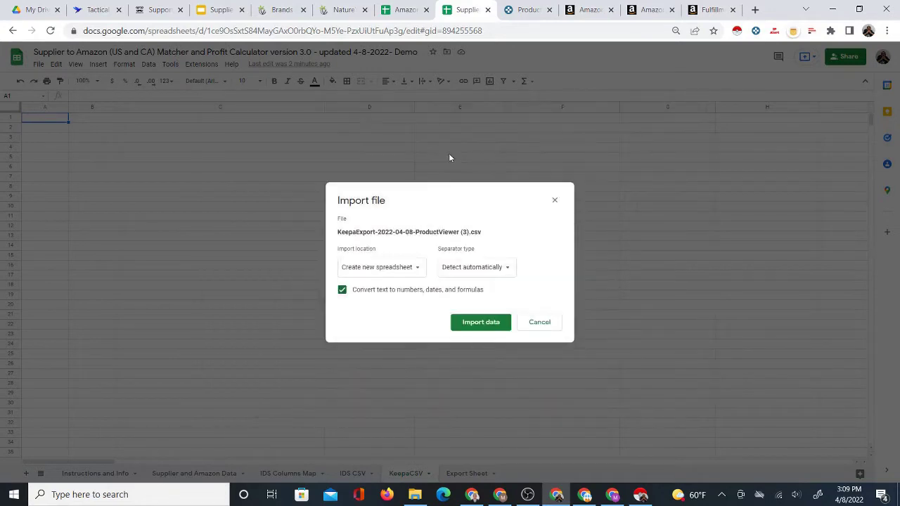
pyautogui.click(419, 266)
pyautogui.click(412, 312)
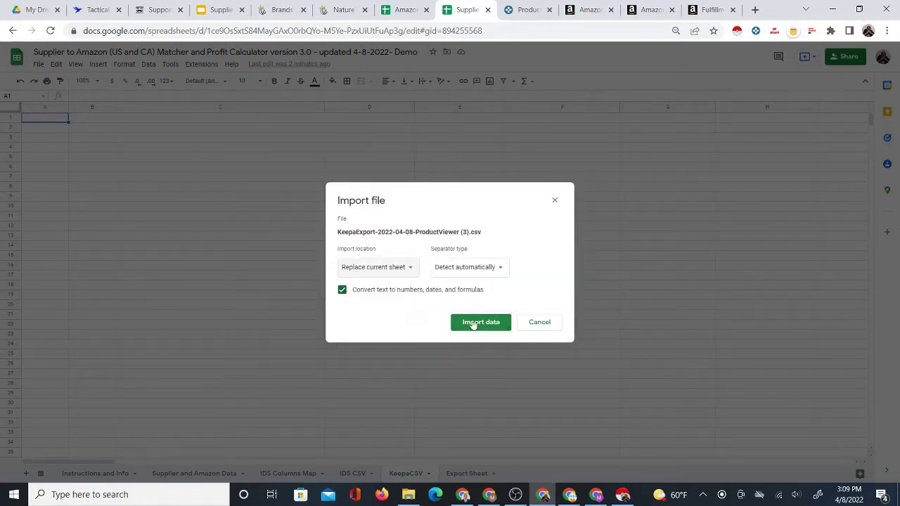
pyautogui.click(477, 323)
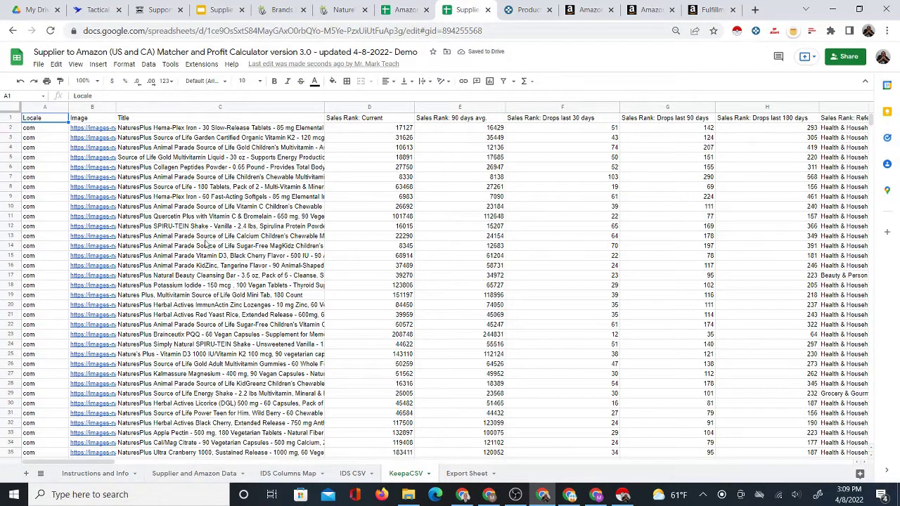
# Run the Keepa data import script on the Supplier and Amazon Data sheet to fill in Amazon prices and ranks.
pyautogui.click(191, 474)
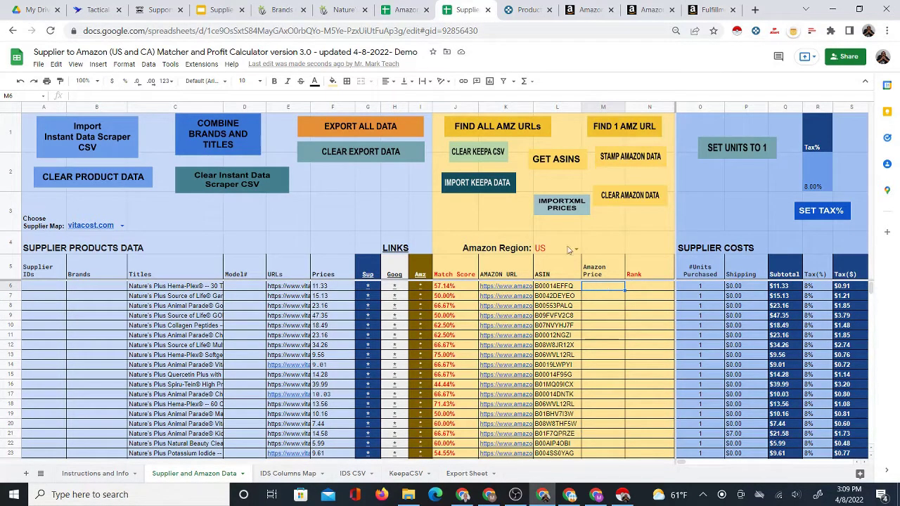
pyautogui.click(468, 183)
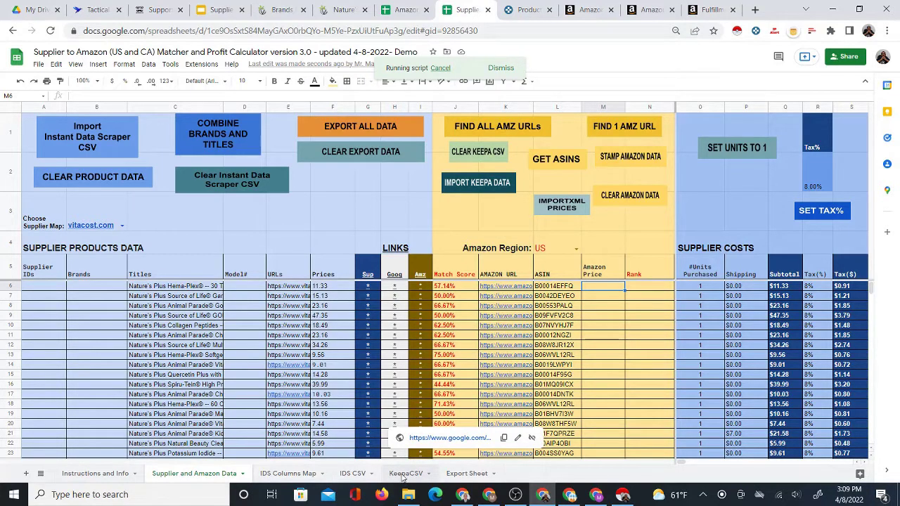
pyautogui.click(290, 473)
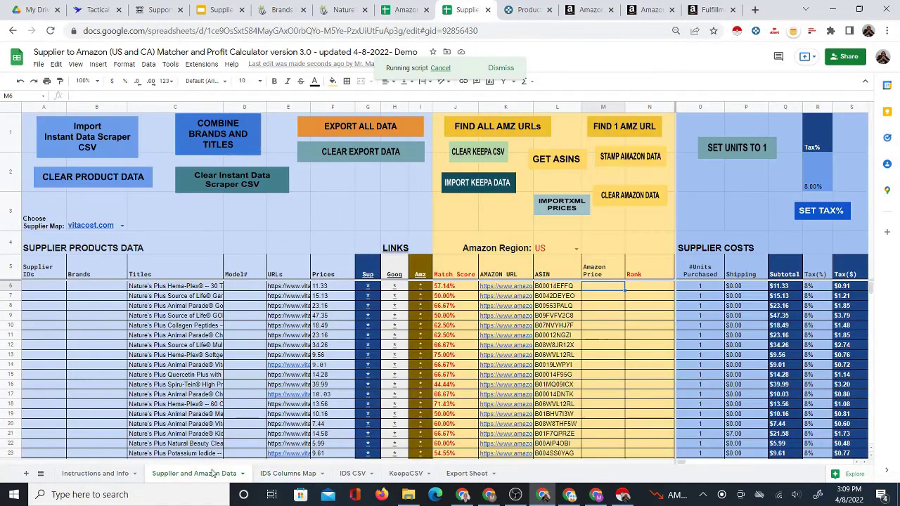
pyautogui.click(211, 474)
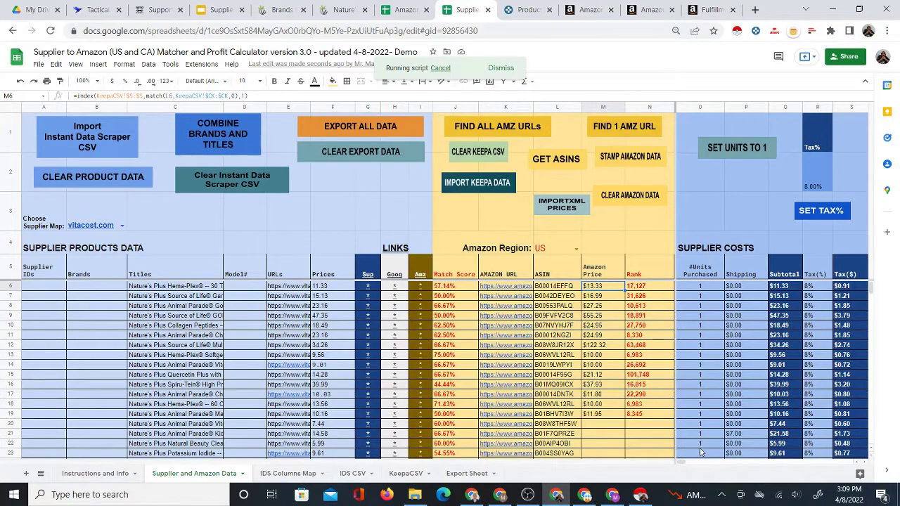
# Examine the supplier cost, Amazon fee and estimated profit columns along the first product row while the Keepa import runs.
pyautogui.click(661, 288)
pyautogui.press('Right')
pyautogui.press('Right')
pyautogui.press('Right')
pyautogui.press('Right')
pyautogui.press('Right')
pyautogui.press('Right')
pyautogui.press('Right')
pyautogui.press('Right')
pyautogui.press('Right')
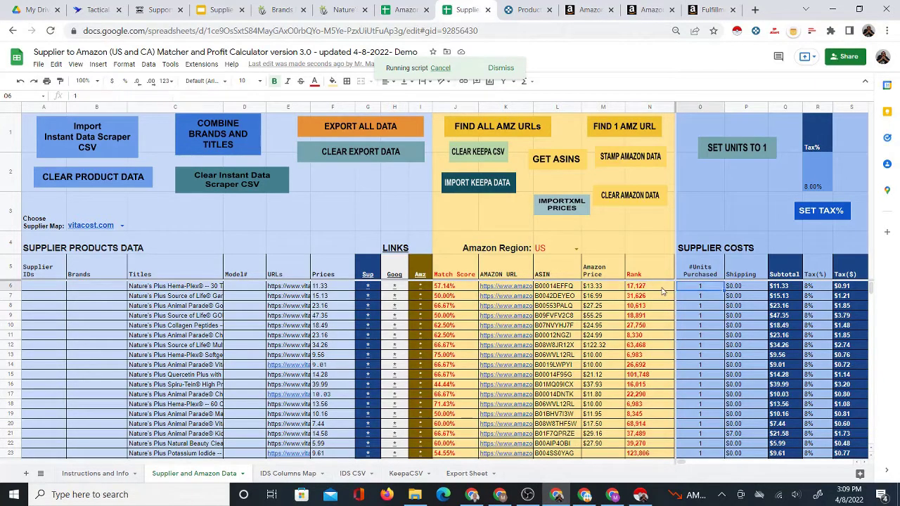
pyautogui.press('Right')
pyautogui.press('Right')
pyautogui.press('Right')
pyautogui.press('Right')
pyautogui.press('Right')
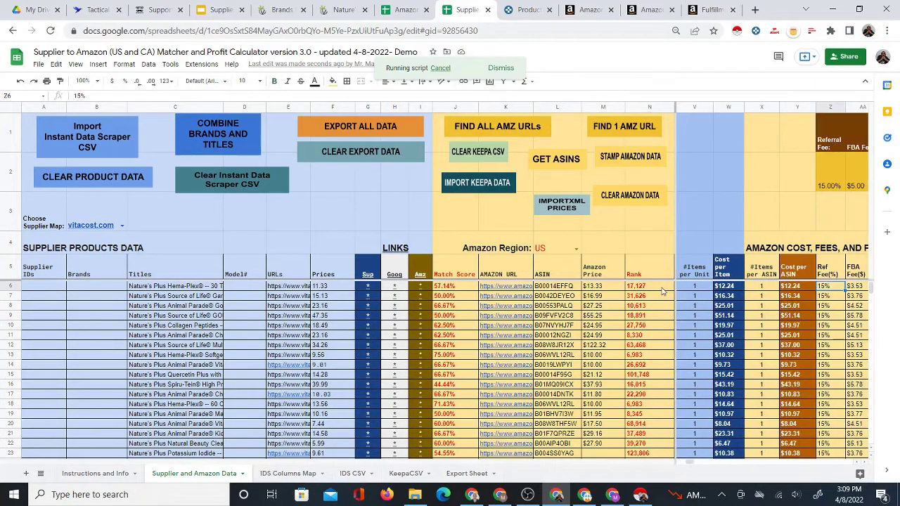
pyautogui.press('Right')
# Follow the Keepa import down to about row 84, checking the Amazon price, rank and FBA fee columns.
pyautogui.scroll(-5, 641, 367)
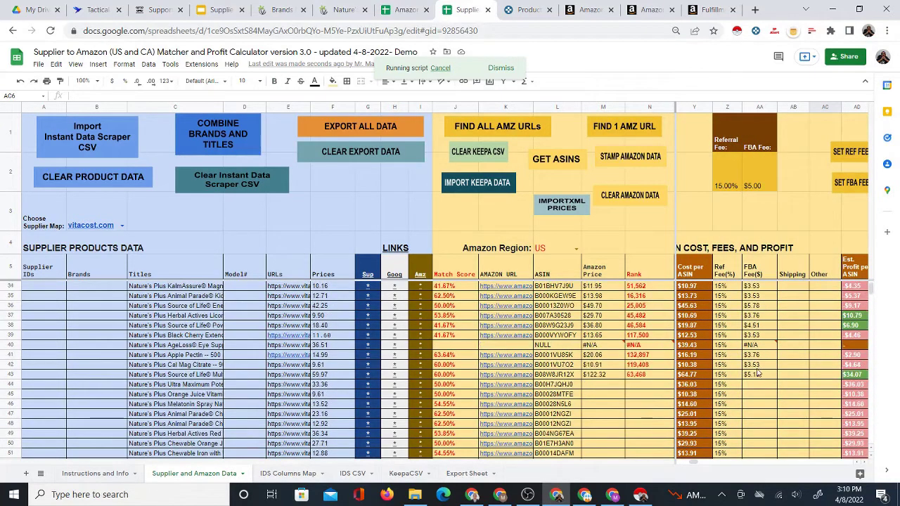
pyautogui.scroll(-1, 745, 386)
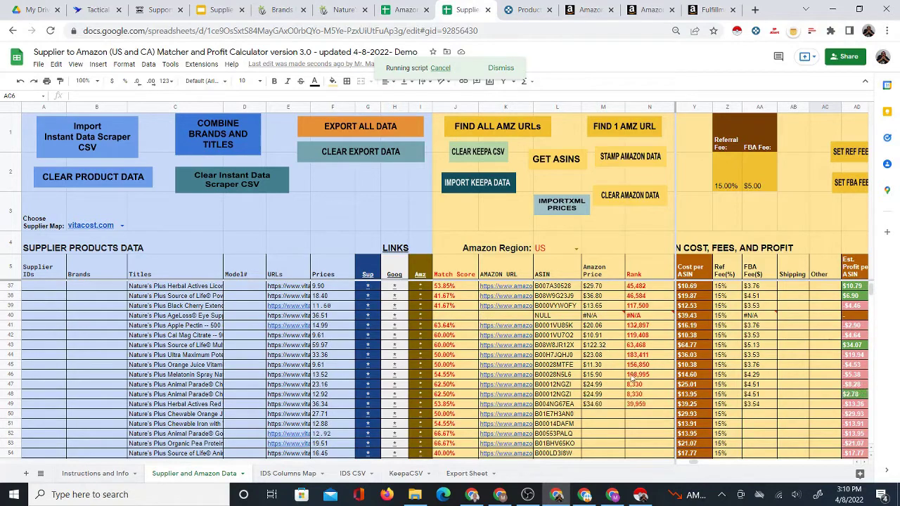
pyautogui.scroll(-1, 631, 381)
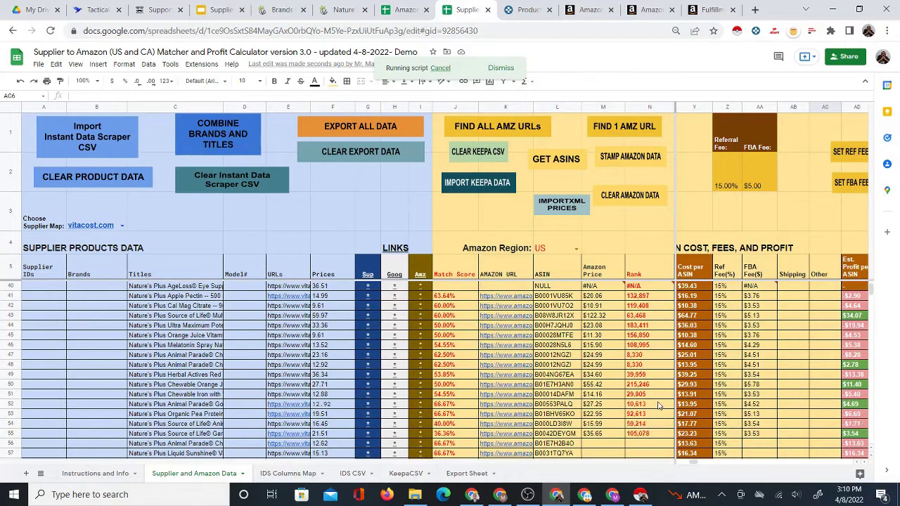
pyautogui.scroll(-2, 658, 406)
pyautogui.scroll(-3, 696, 387)
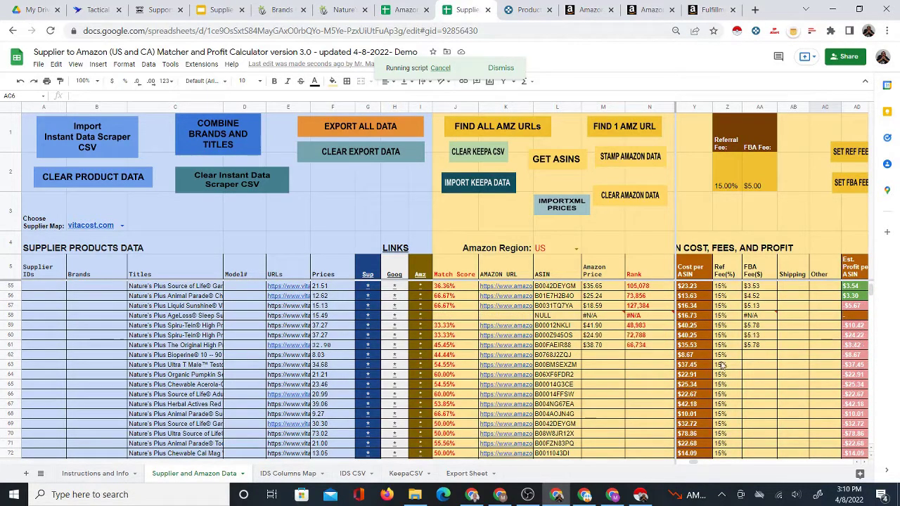
pyautogui.scroll(-2, 721, 362)
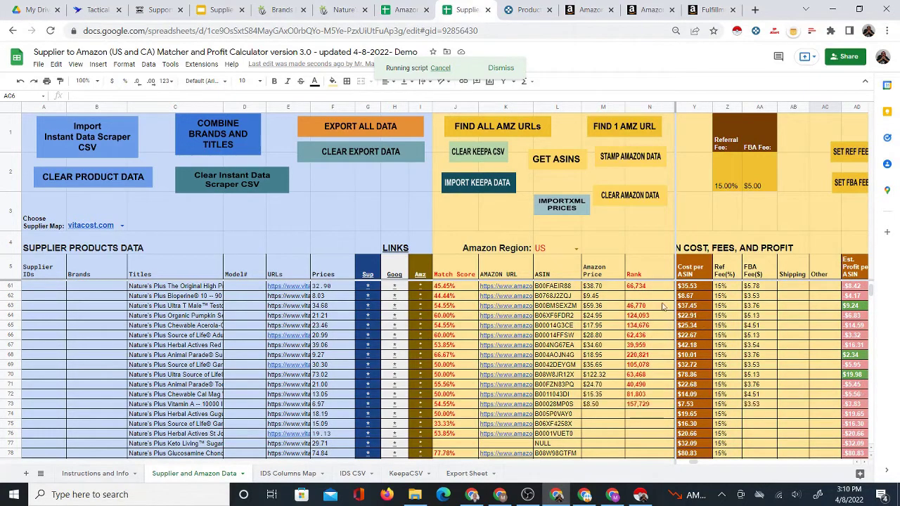
pyautogui.scroll(-2, 769, 341)
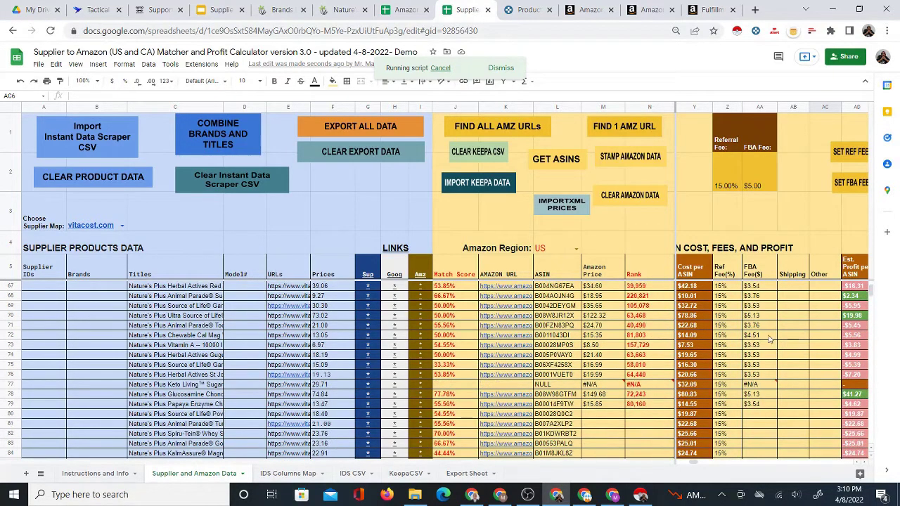
pyautogui.scroll(3, 702, 341)
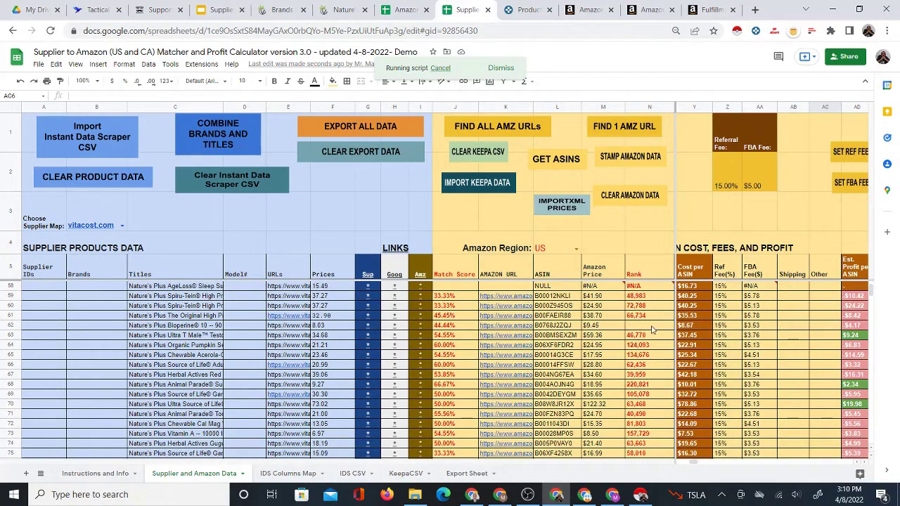
# Track the import's progress through rows 79 to 150, comparing Amazon prices and ranks with the fee and profit columns.
pyautogui.scroll(-9, 678, 358)
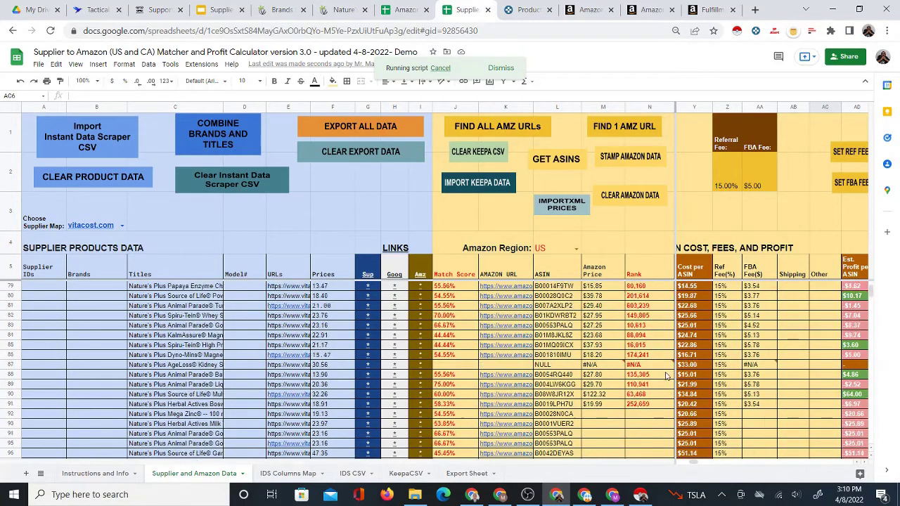
pyautogui.scroll(-2, 671, 362)
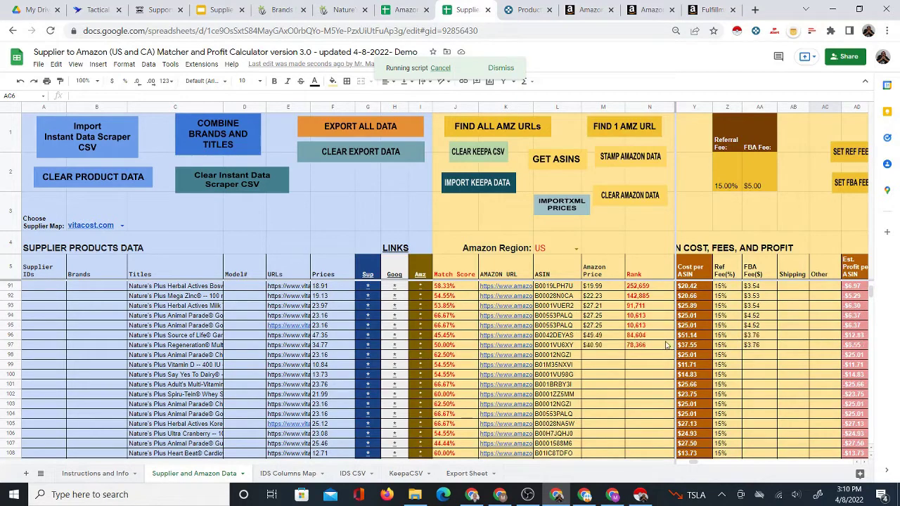
pyautogui.scroll(-2, 661, 348)
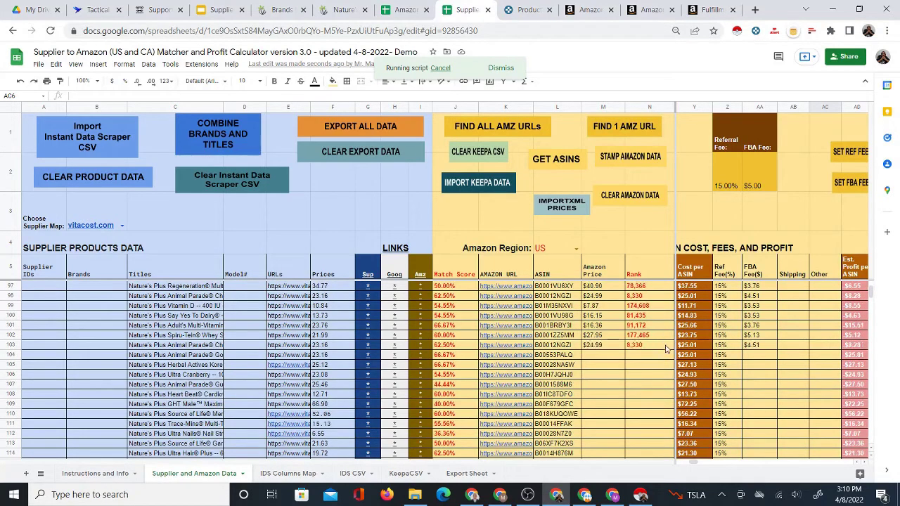
pyautogui.scroll(-2, 662, 361)
pyautogui.scroll(-2, 645, 355)
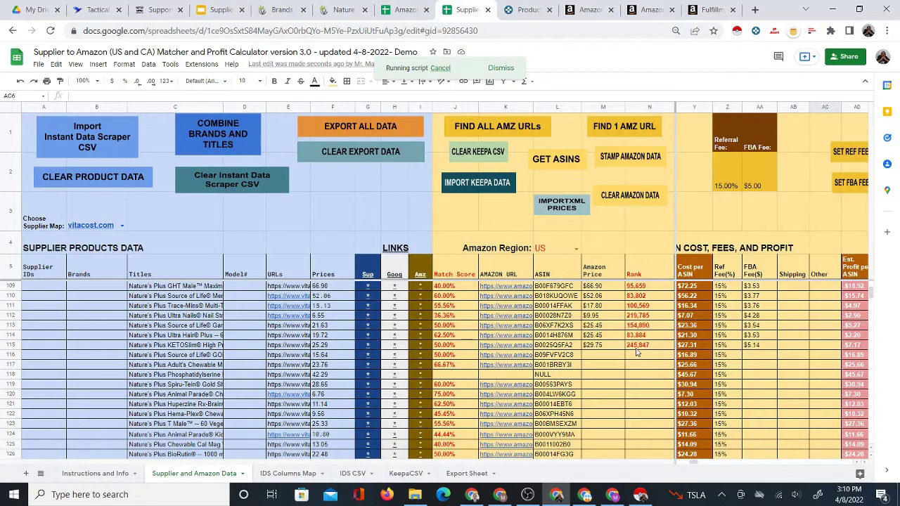
pyautogui.scroll(-2, 636, 366)
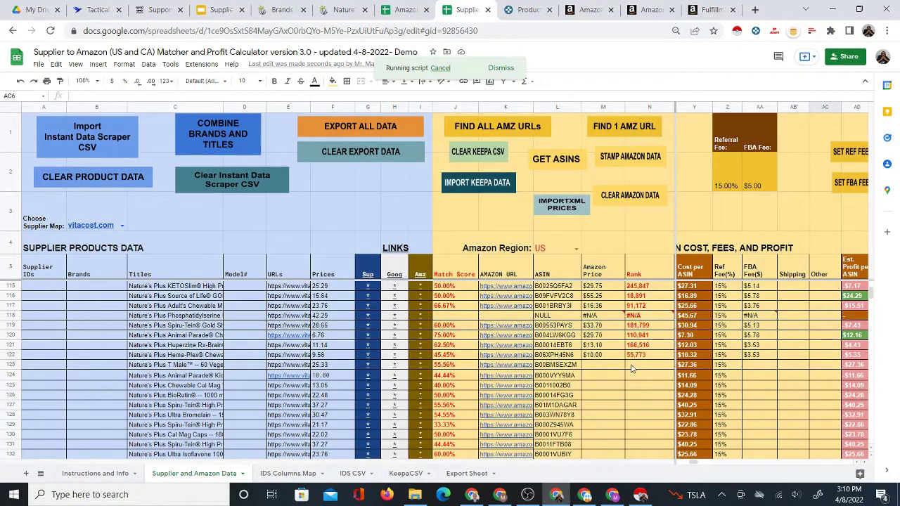
pyautogui.scroll(-2, 647, 373)
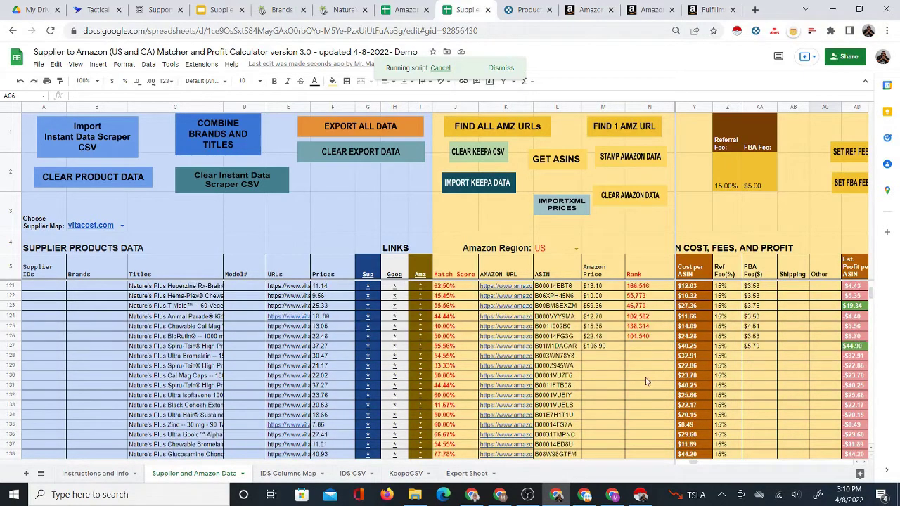
pyautogui.scroll(-2, 639, 383)
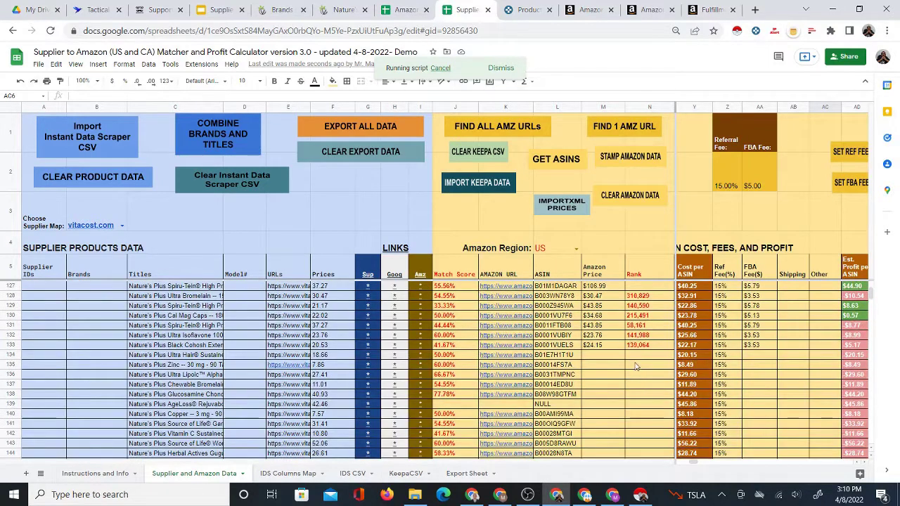
pyautogui.scroll(-2, 646, 366)
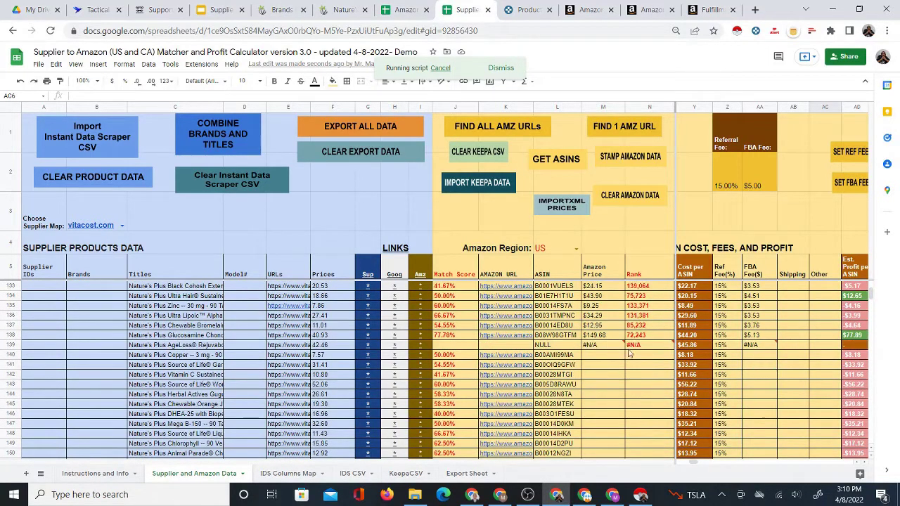
# Review the FBA fees and estimated profit per ASIN for the products in rows 139 to 207.
pyautogui.scroll(-2, 643, 372)
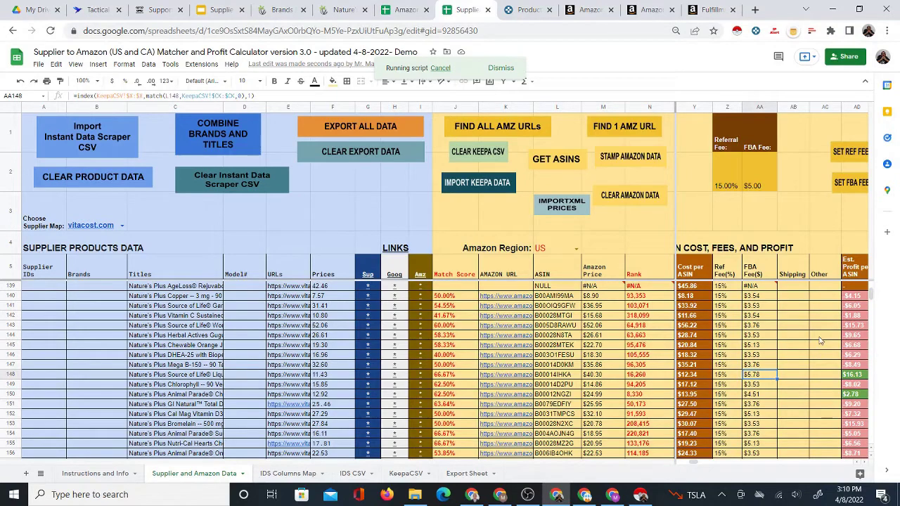
pyautogui.scroll(-1, 831, 377)
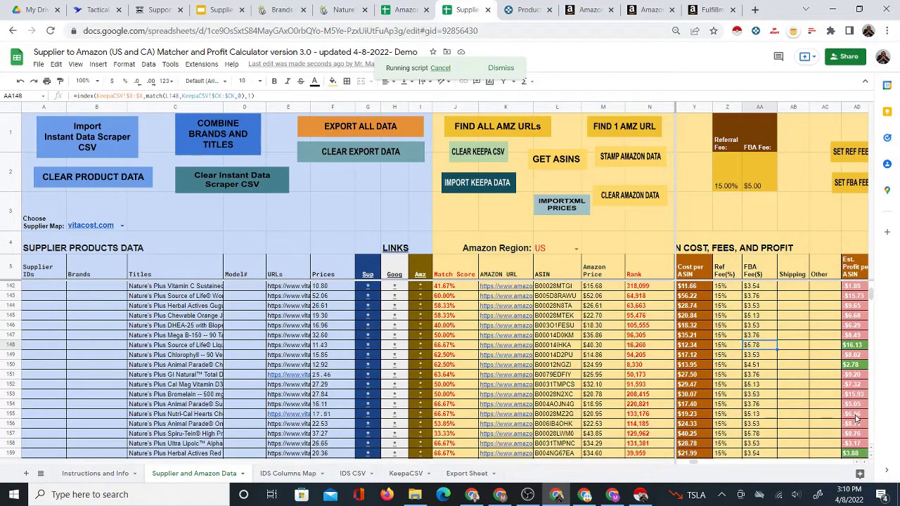
pyautogui.scroll(-5, 850, 394)
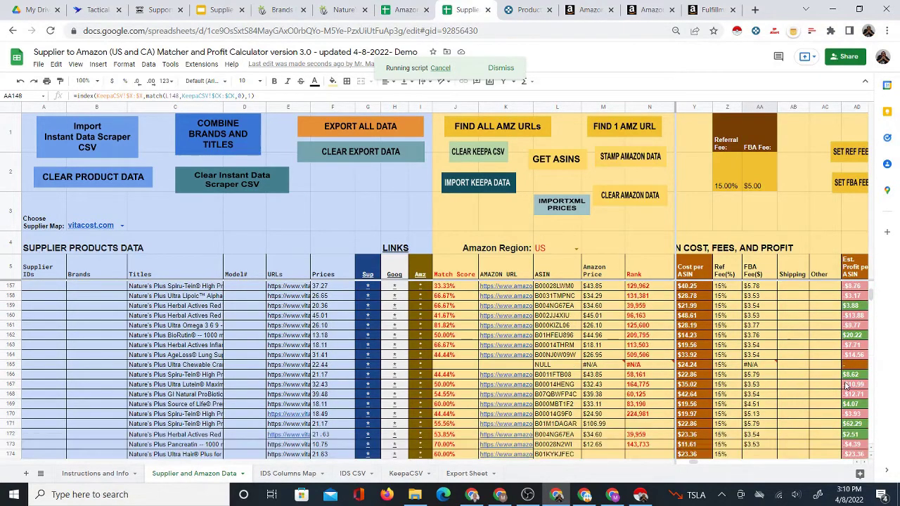
pyautogui.scroll(-2, 846, 386)
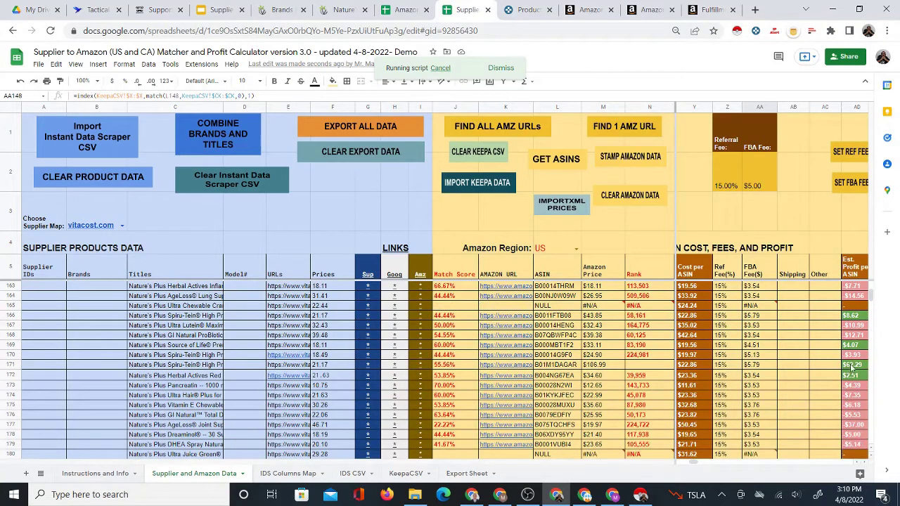
pyautogui.scroll(-2, 783, 367)
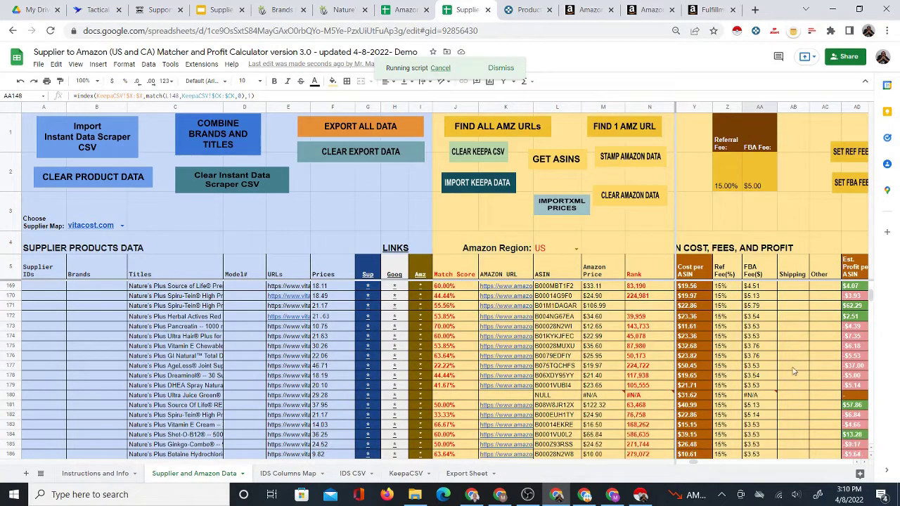
pyautogui.scroll(-4, 759, 383)
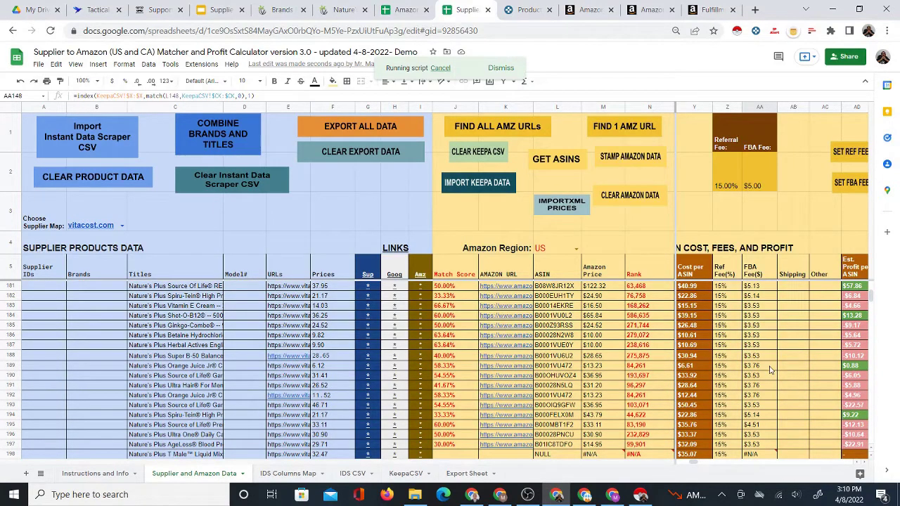
pyautogui.scroll(-2, 770, 373)
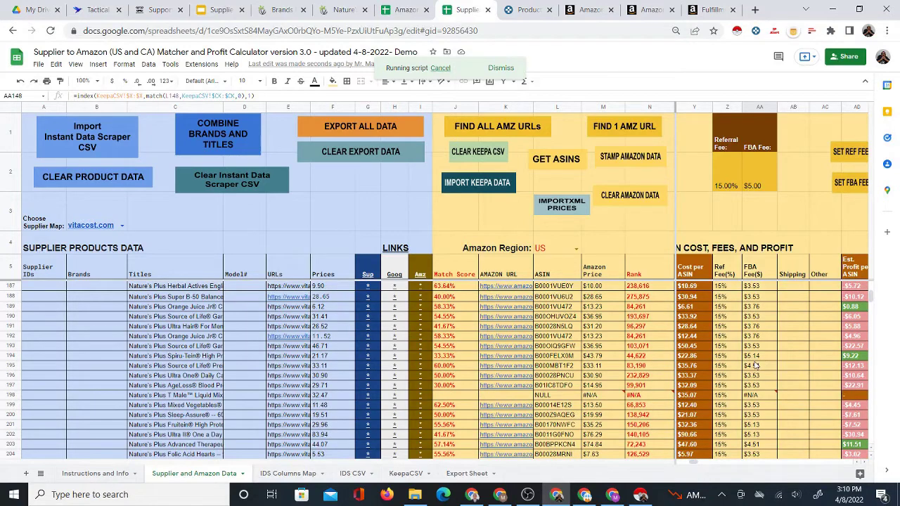
pyautogui.scroll(-1, 756, 366)
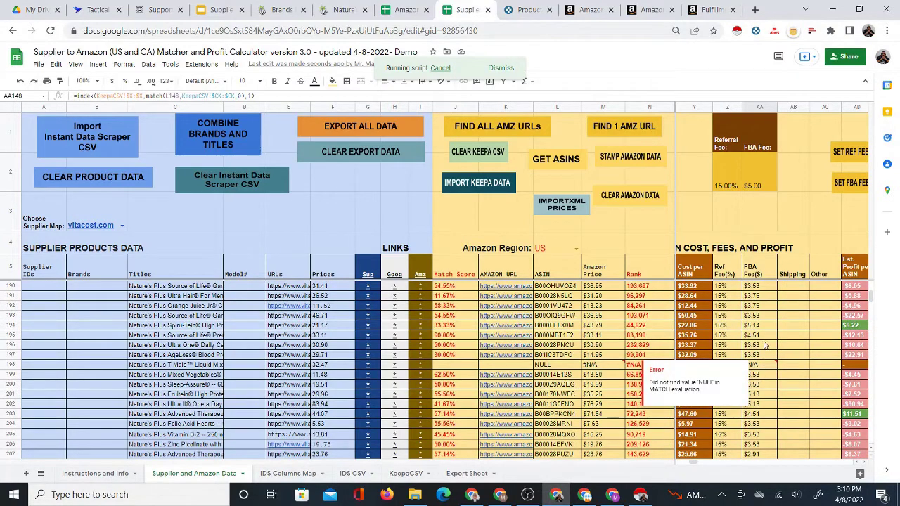
# Follow the running script down to the last product row, checking the Amazon price, rank, FBA fee and estimated profit columns.
pyautogui.scroll(-6, 765, 348)
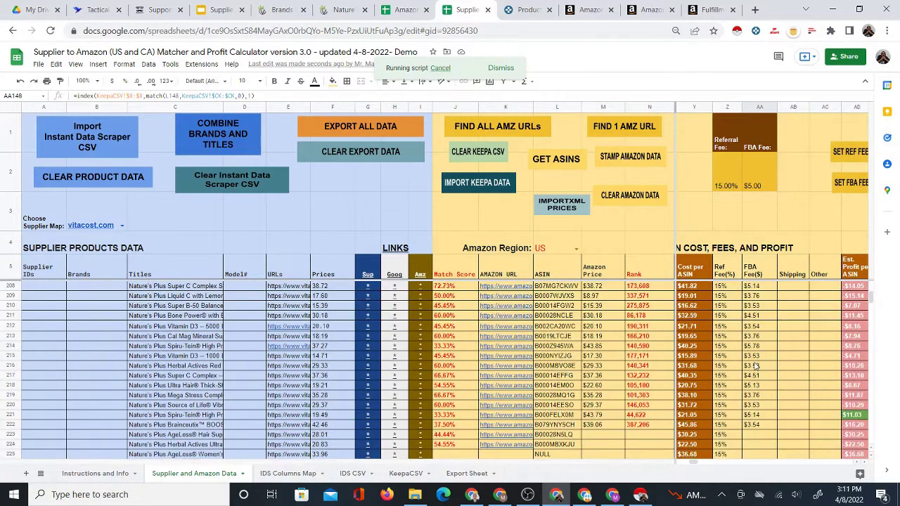
pyautogui.scroll(-2, 759, 373)
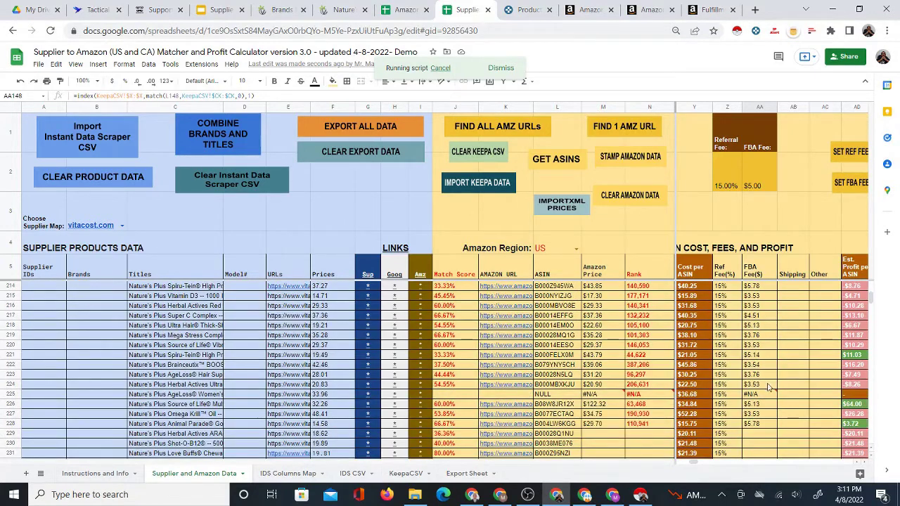
pyautogui.scroll(-2, 768, 385)
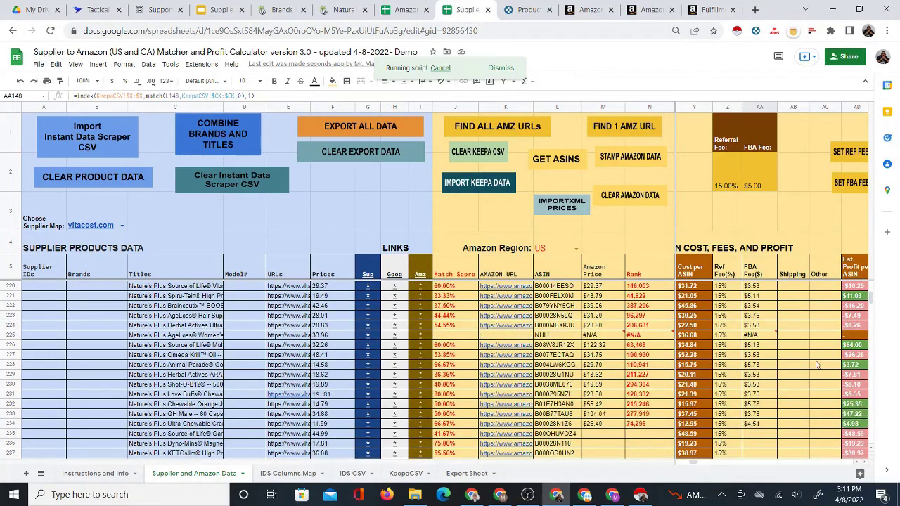
pyautogui.scroll(-4, 787, 373)
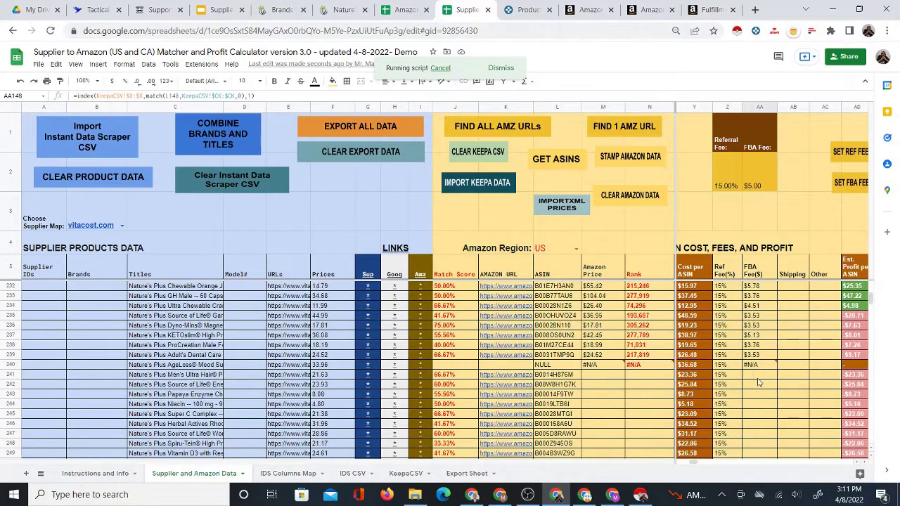
pyautogui.scroll(-1, 761, 383)
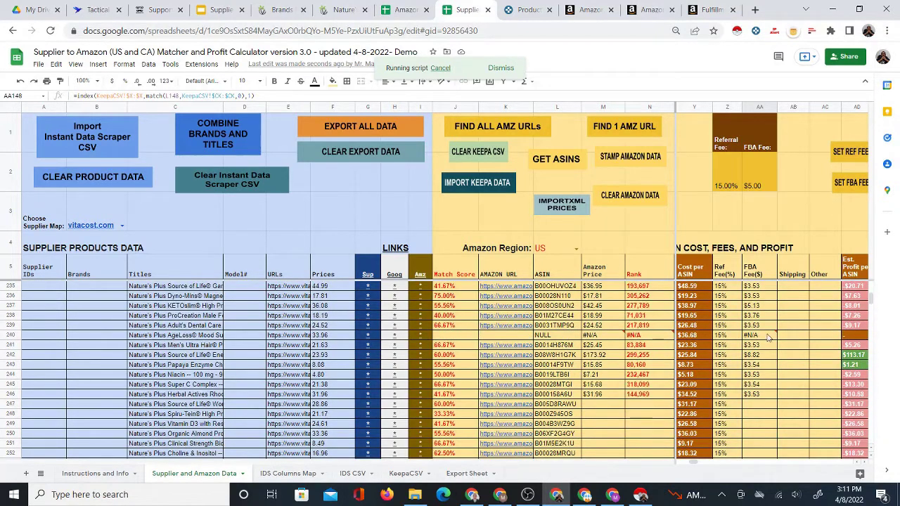
pyautogui.scroll(-2, 766, 341)
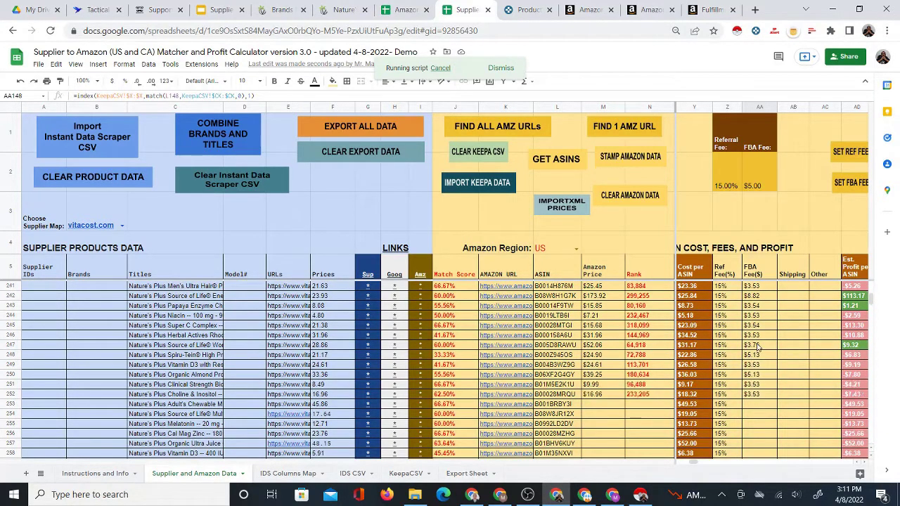
pyautogui.scroll(-1, 761, 351)
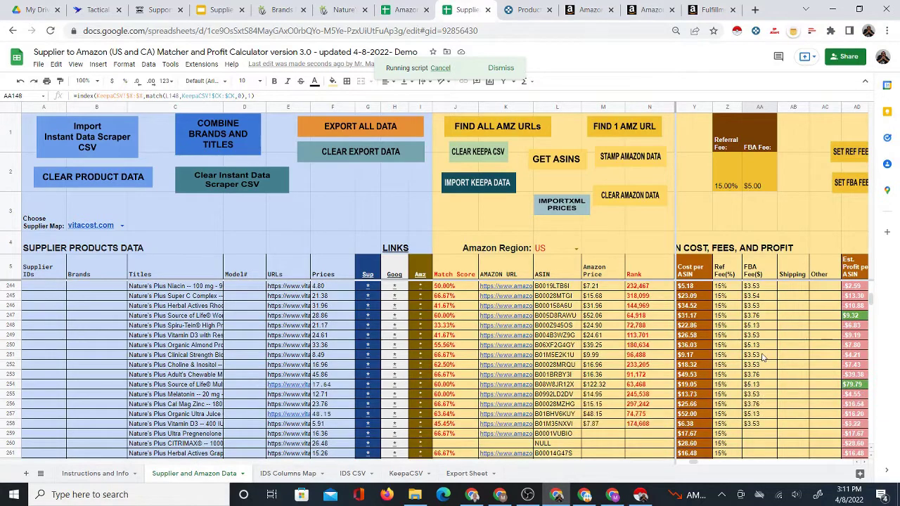
pyautogui.scroll(-1, 761, 364)
pyautogui.scroll(-3, 759, 358)
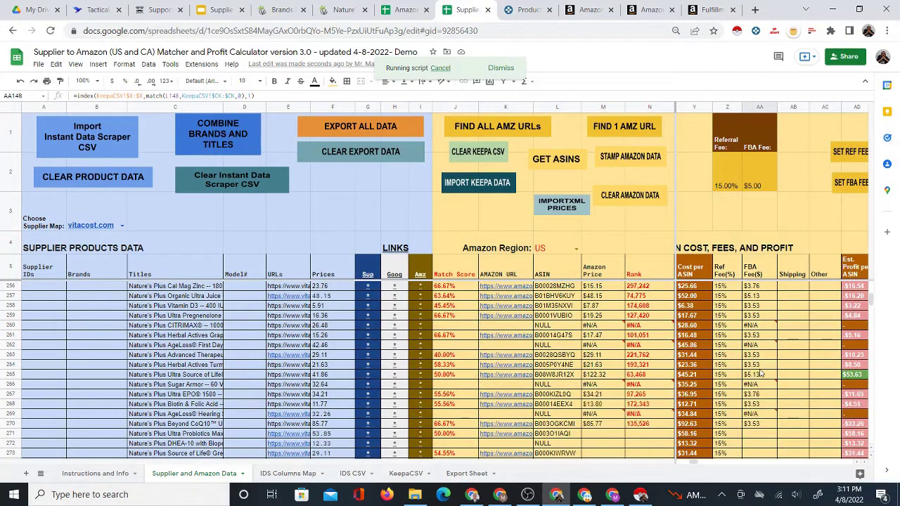
pyautogui.scroll(-1, 760, 376)
pyautogui.scroll(-1, 759, 372)
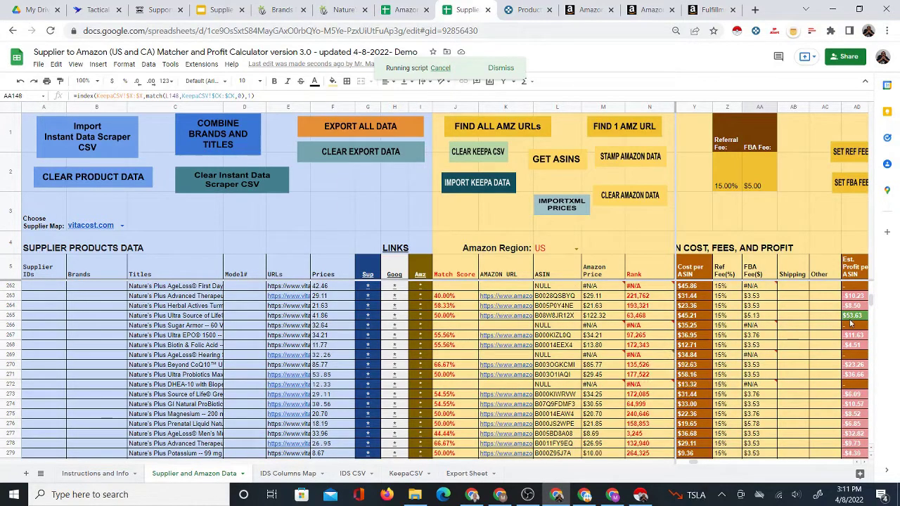
pyautogui.scroll(-8, 755, 341)
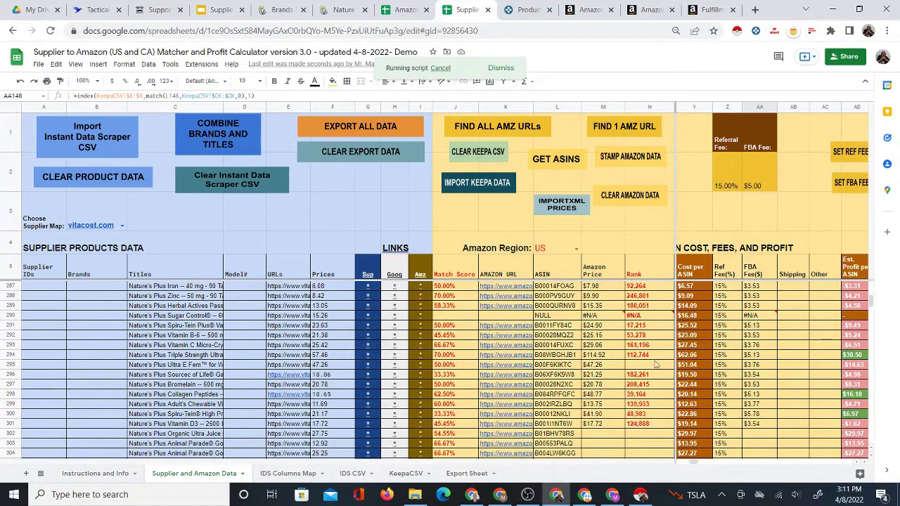
pyautogui.scroll(-2, 639, 296)
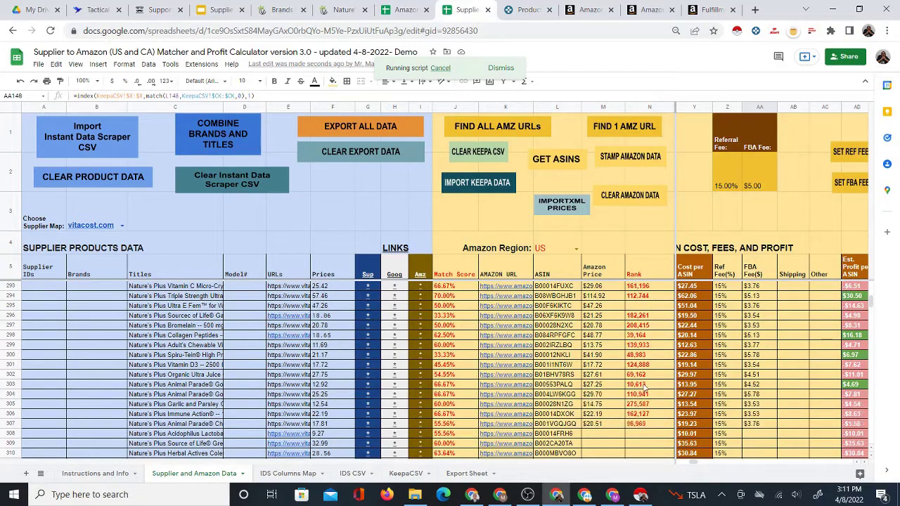
pyautogui.scroll(-5, 648, 337)
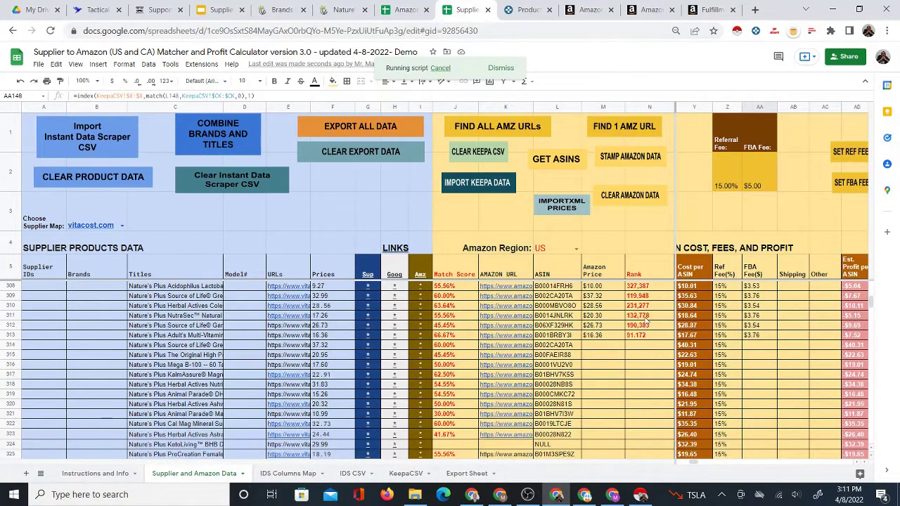
pyautogui.scroll(-2, 650, 359)
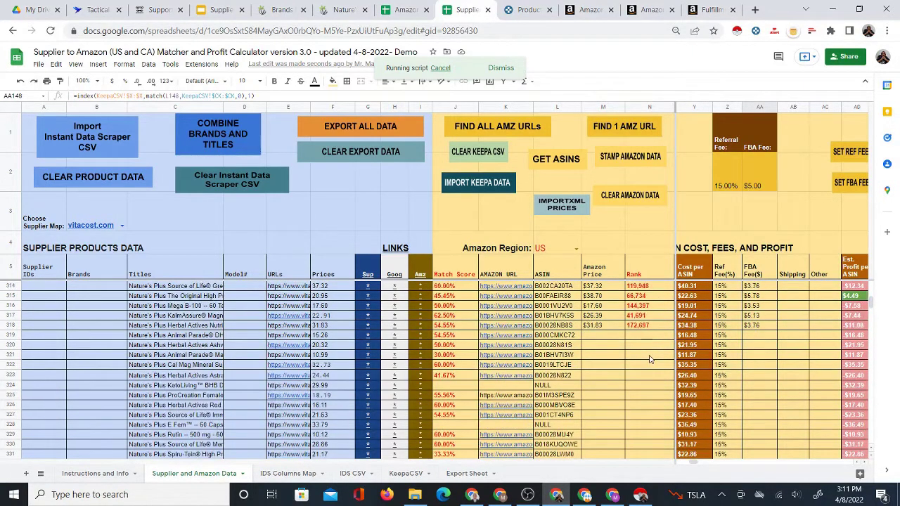
pyautogui.scroll(-2, 650, 359)
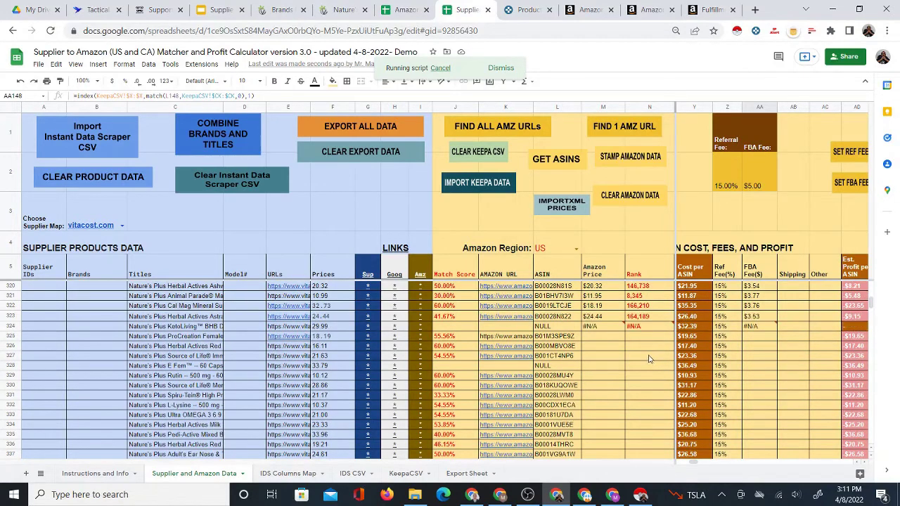
pyautogui.scroll(-1, 650, 359)
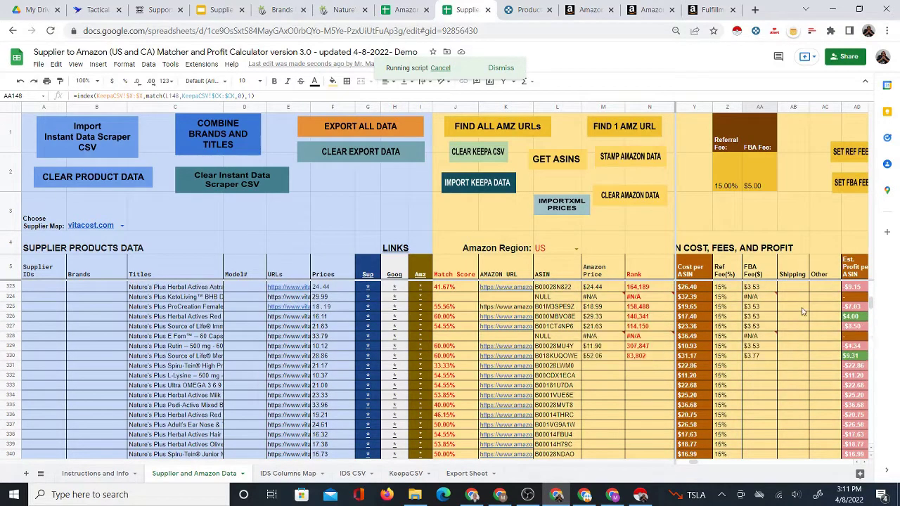
pyautogui.scroll(-3, 659, 380)
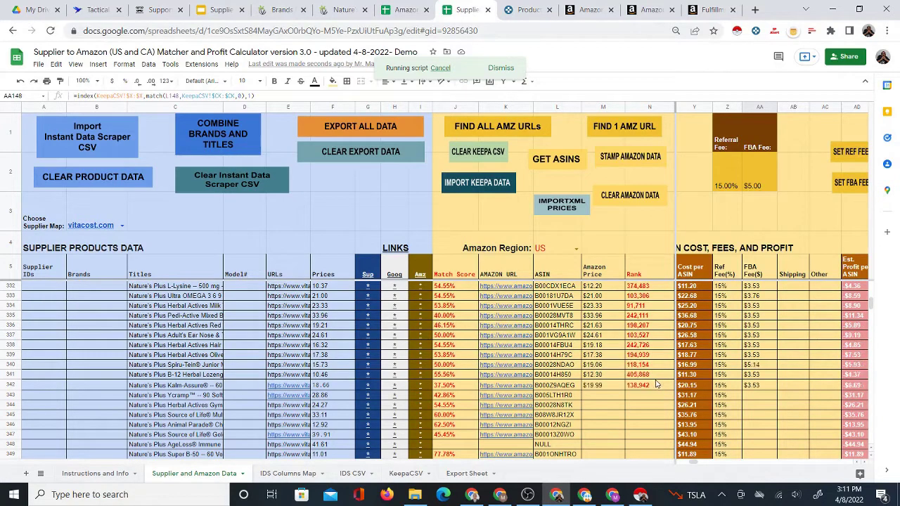
pyautogui.scroll(-1, 654, 383)
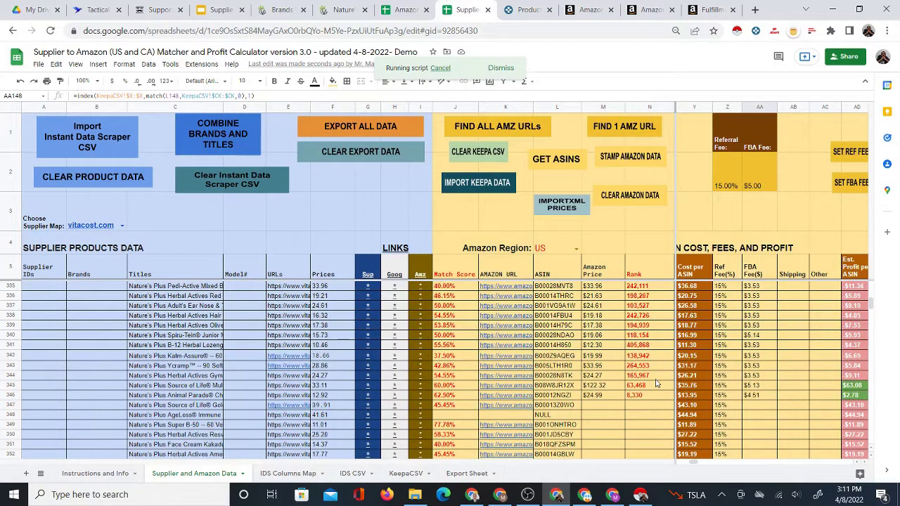
pyautogui.scroll(-1, 655, 383)
pyautogui.scroll(-1, 656, 383)
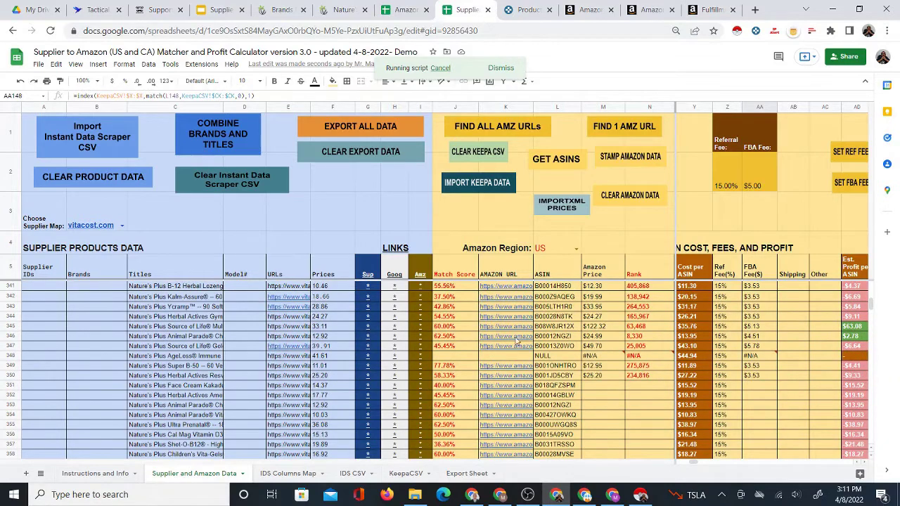
pyautogui.scroll(-3, 607, 366)
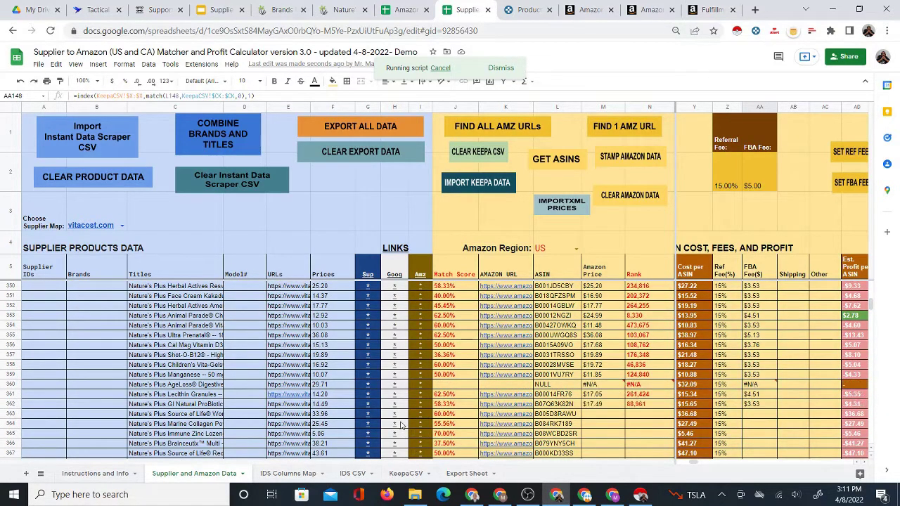
pyautogui.scroll(-3, 593, 425)
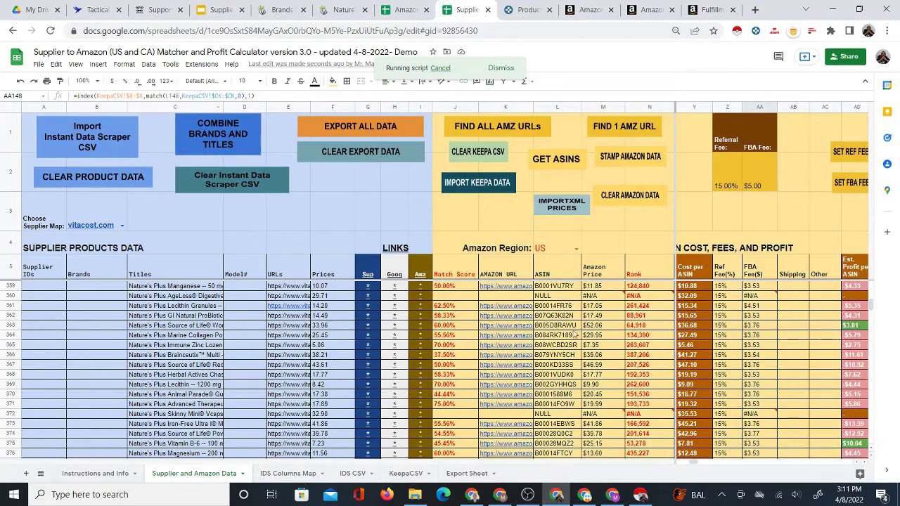
pyautogui.scroll(-5, 573, 334)
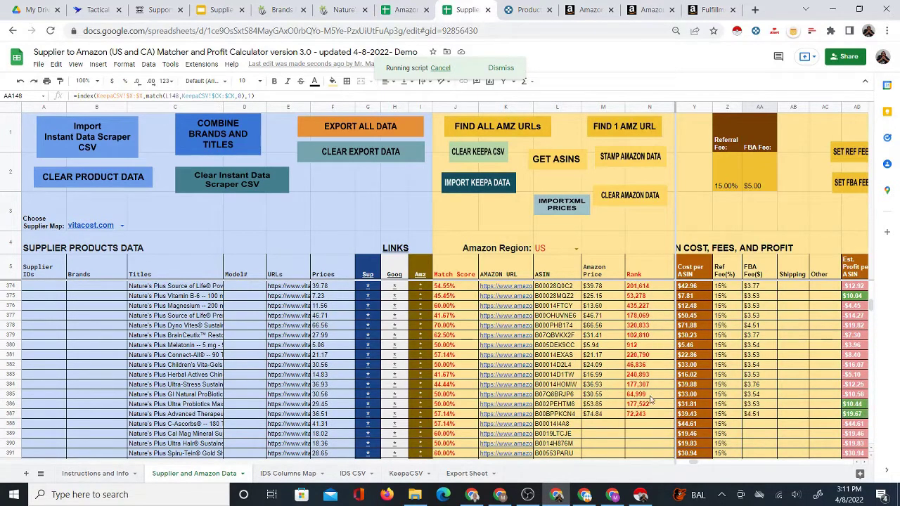
pyautogui.scroll(-3, 548, 365)
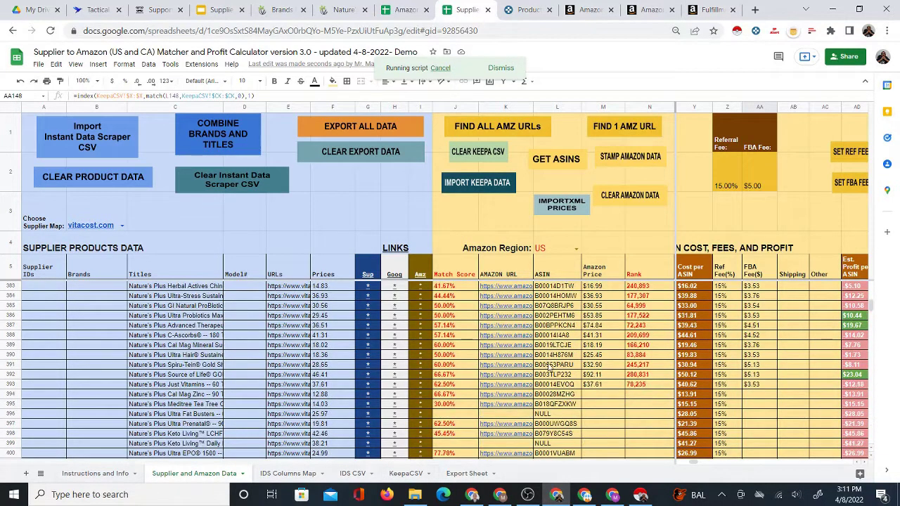
pyautogui.scroll(-3, 563, 398)
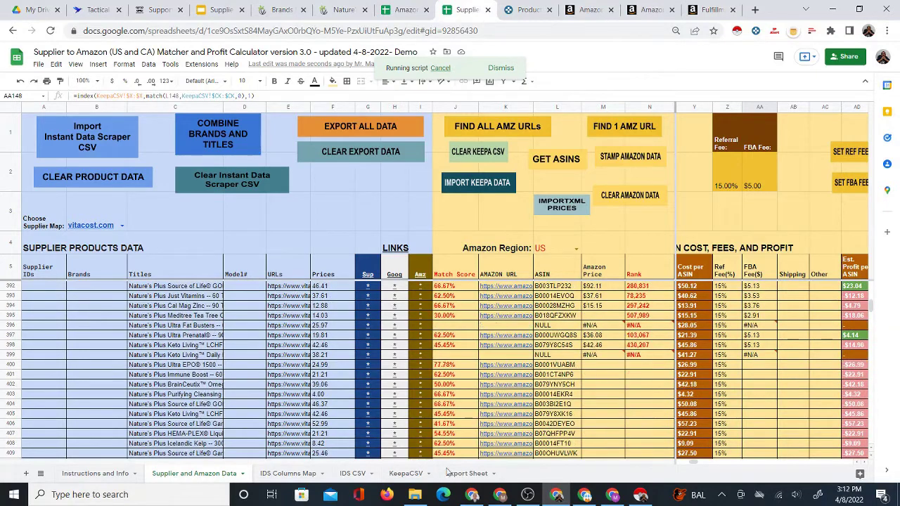
pyautogui.scroll(-2, 605, 387)
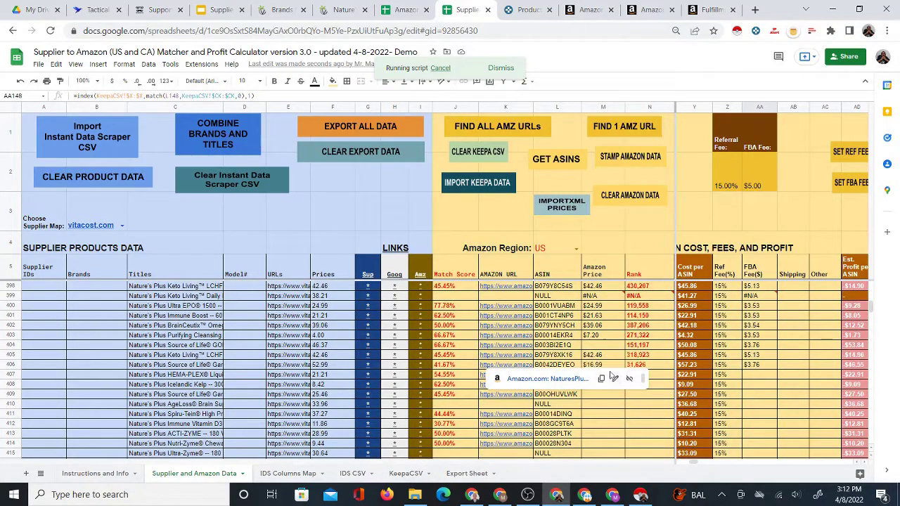
pyautogui.scroll(-2, 617, 372)
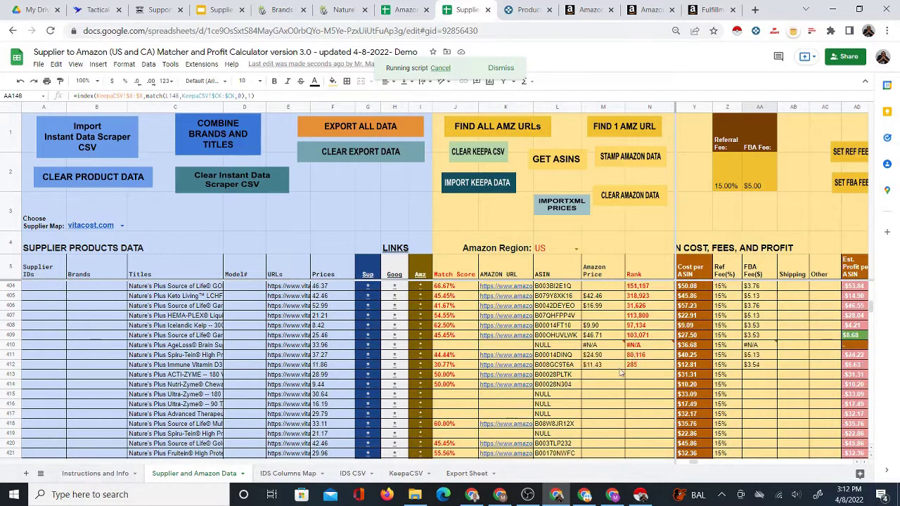
pyautogui.scroll(-4, 604, 373)
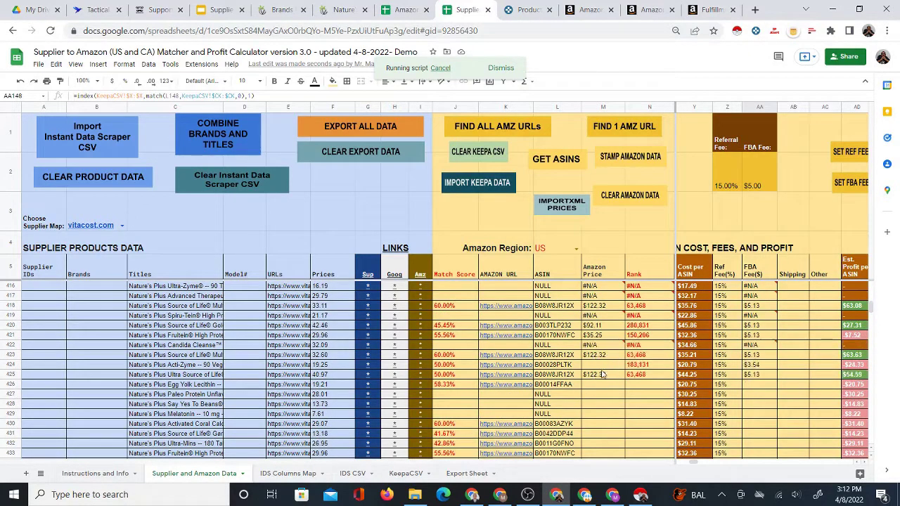
pyautogui.scroll(-2, 601, 374)
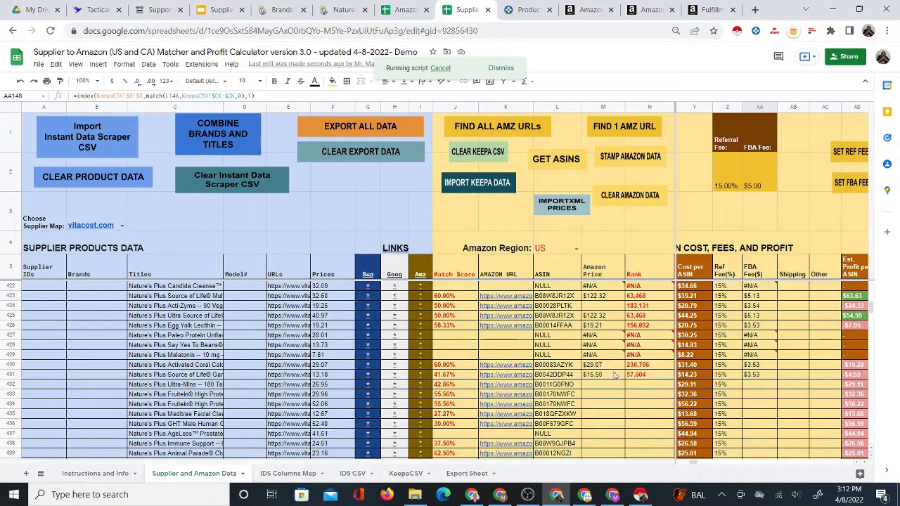
pyautogui.scroll(-2, 612, 373)
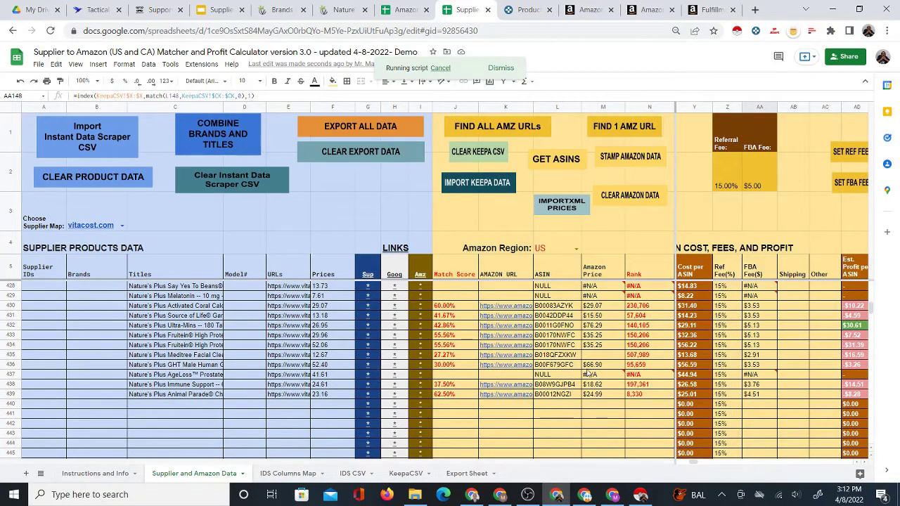
# Return to the first product row, row 6, and bring the Est. Profit per ASIN and ROI columns into view.
pyautogui.moveTo(606, 373)
pyautogui.scroll(5, 869, 309)
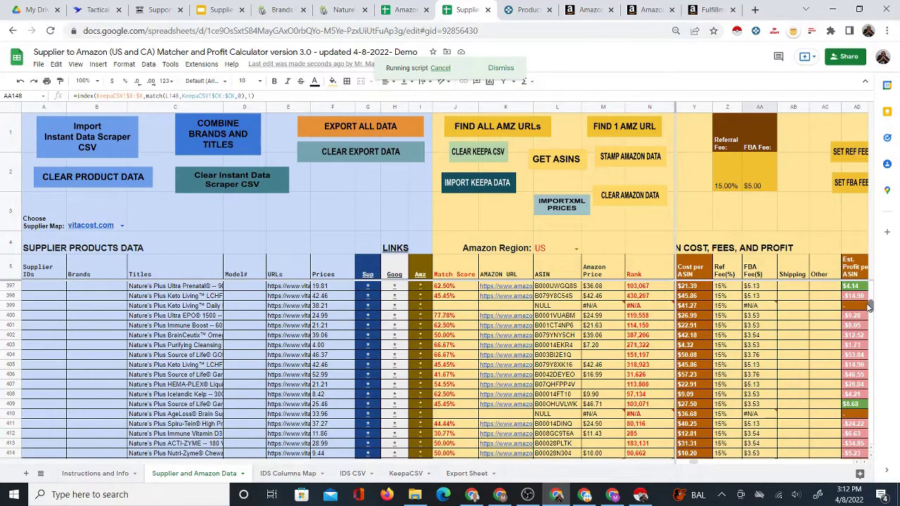
pyautogui.moveTo(869, 307); pyautogui.dragTo(864, 277)
pyautogui.click(793, 286)
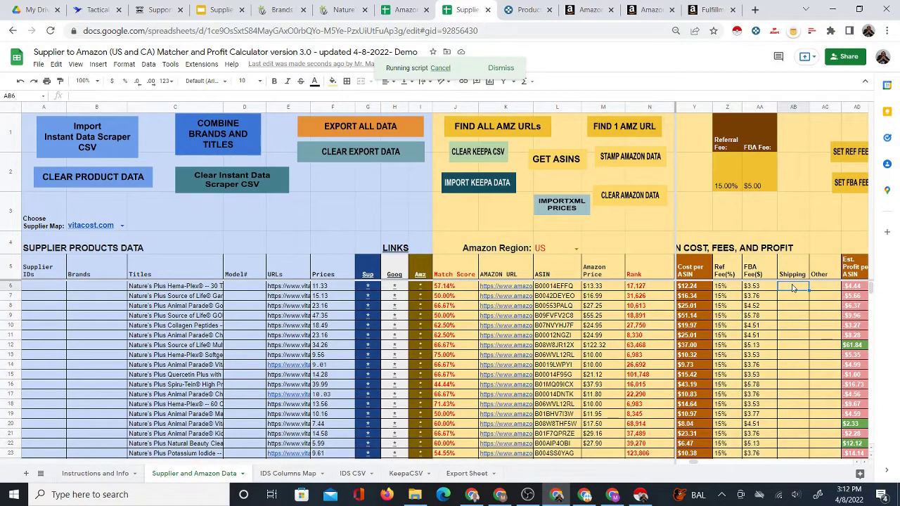
pyautogui.press('Right')
pyautogui.press('Right')
pyautogui.press('Right')
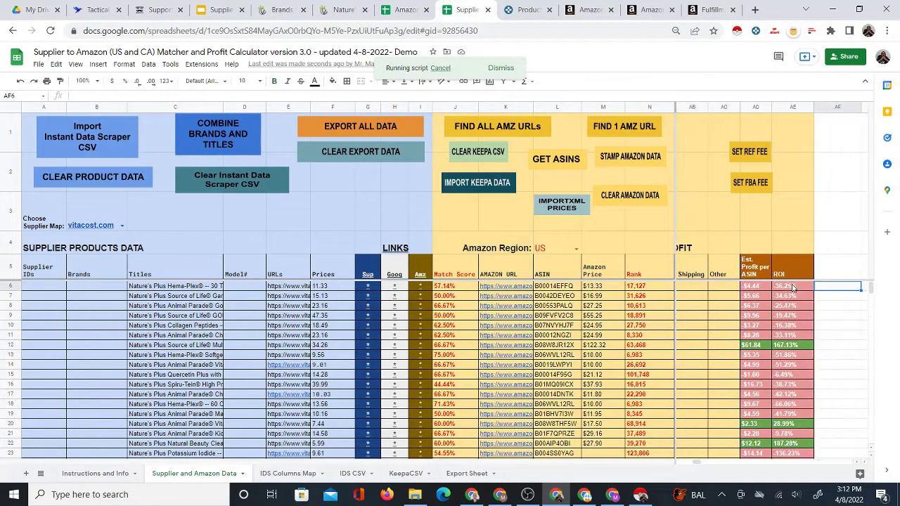
pyautogui.press('Left')
pyautogui.press('Left')
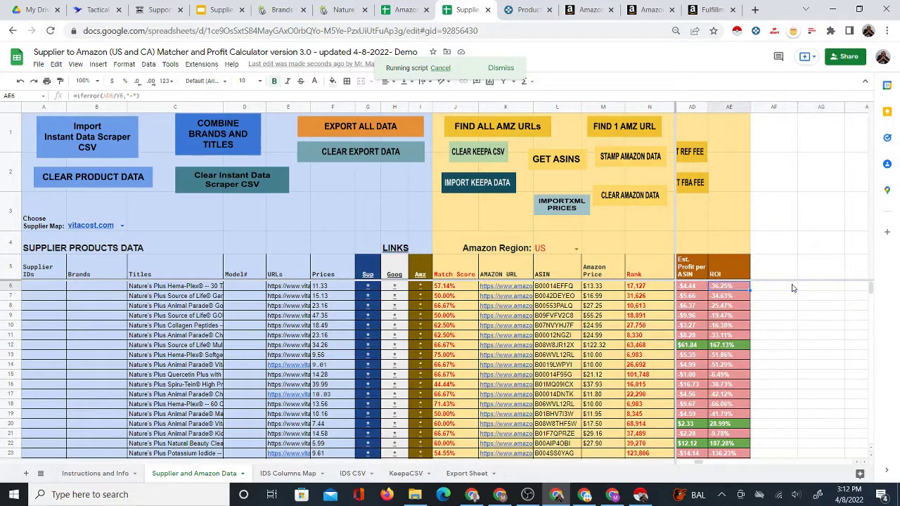
# Look down the Est. Profit per ASIN and ROI columns to about row 144, and return to the first product row.
pyautogui.press('Down')
pyautogui.press('Down')
pyautogui.press('Down')
pyautogui.press('Down')
pyautogui.press('Down')
pyautogui.press('Down')
pyautogui.press('Down')
pyautogui.press('Down')
pyautogui.press('Down')
pyautogui.press('Down')
pyautogui.press('Down')
pyautogui.press('Down')
pyautogui.press('Down')
pyautogui.press('Down')
pyautogui.press('Down')
pyautogui.press('Down')
pyautogui.press('Down')
pyautogui.press('Down')
pyautogui.press('Down')
pyautogui.press('Down')
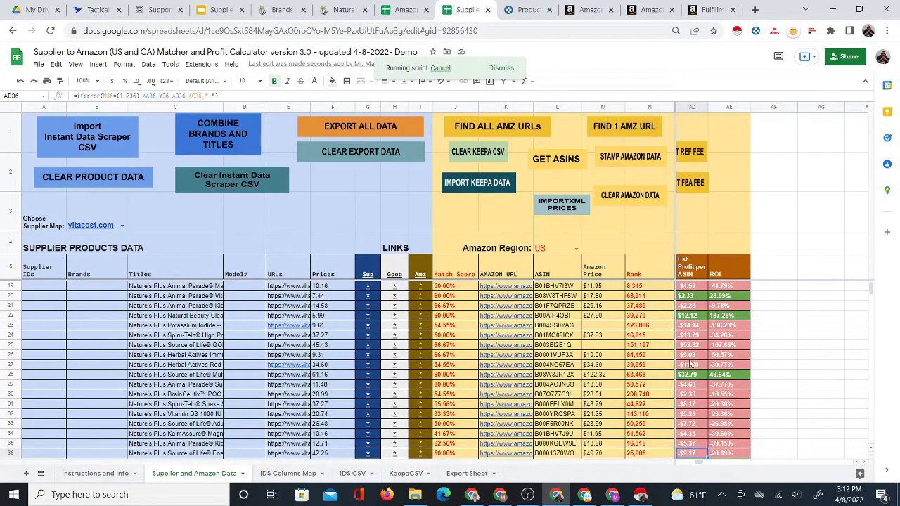
pyautogui.scroll(-3, 691, 364)
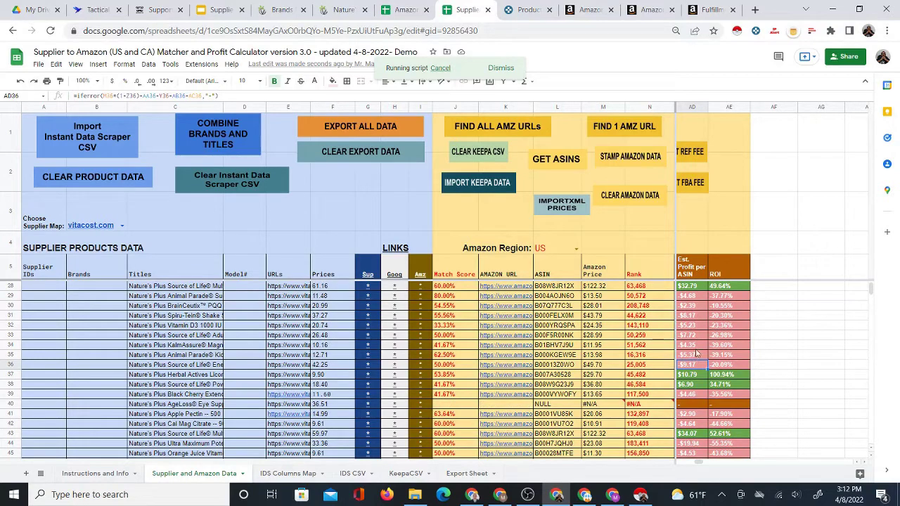
pyautogui.scroll(-14, 698, 335)
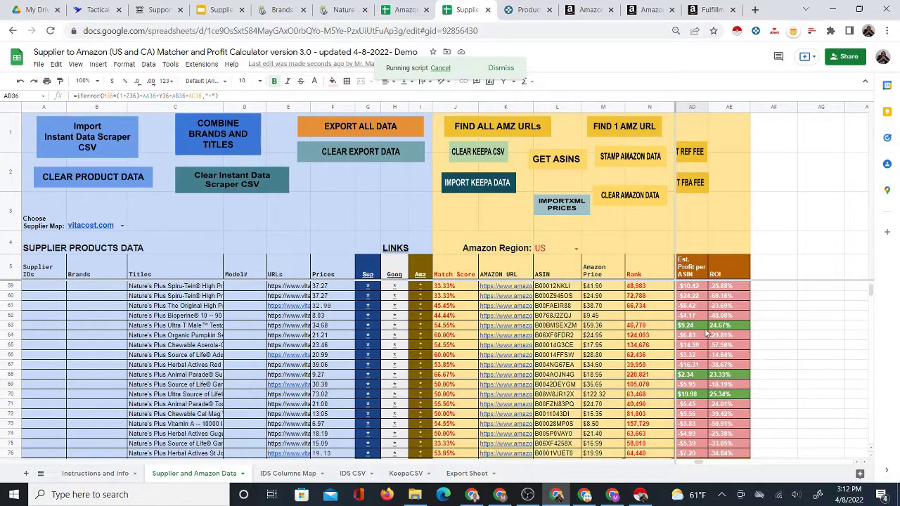
pyautogui.scroll(-14, 699, 343)
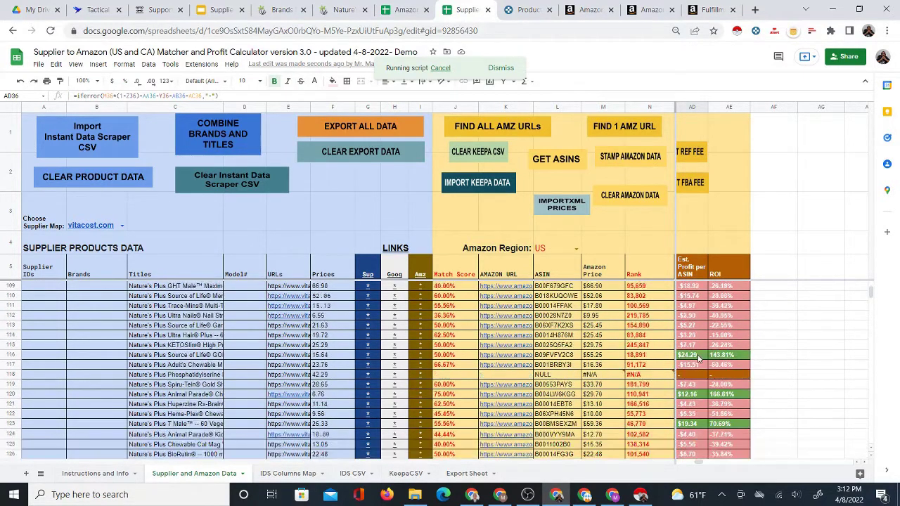
pyautogui.scroll(-5, 701, 363)
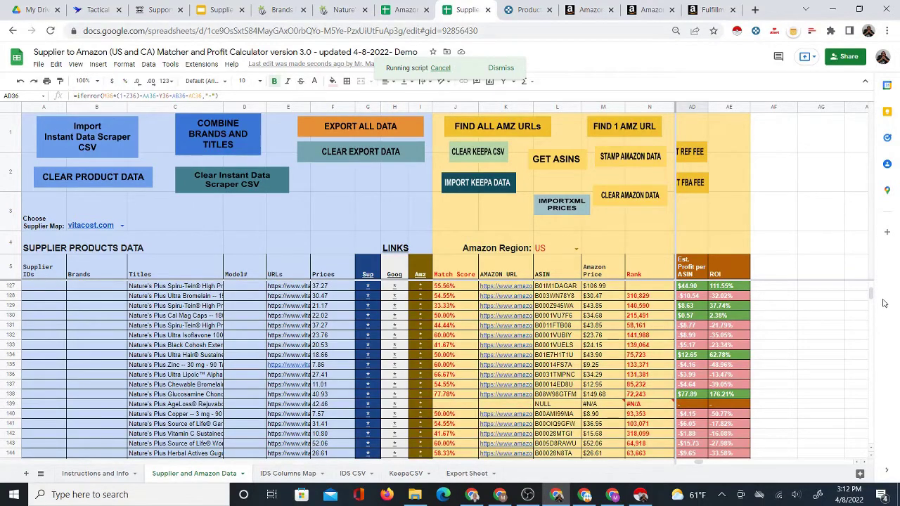
pyautogui.moveTo(872, 295); pyautogui.dragTo(871, 286)
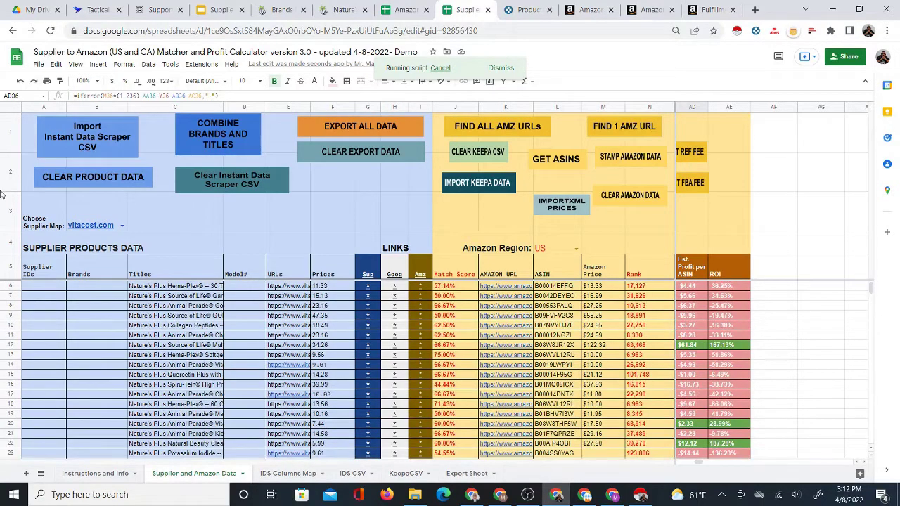
pyautogui.click(10, 267)
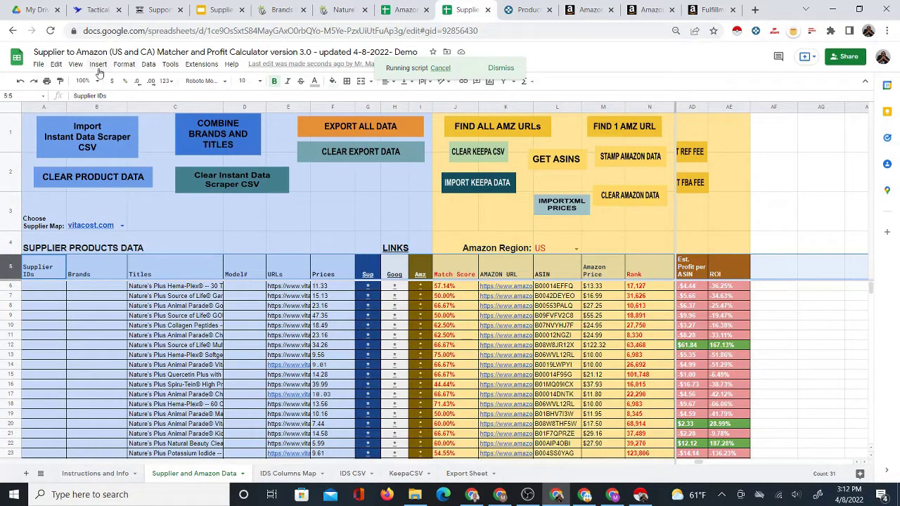
pyautogui.click(149, 64)
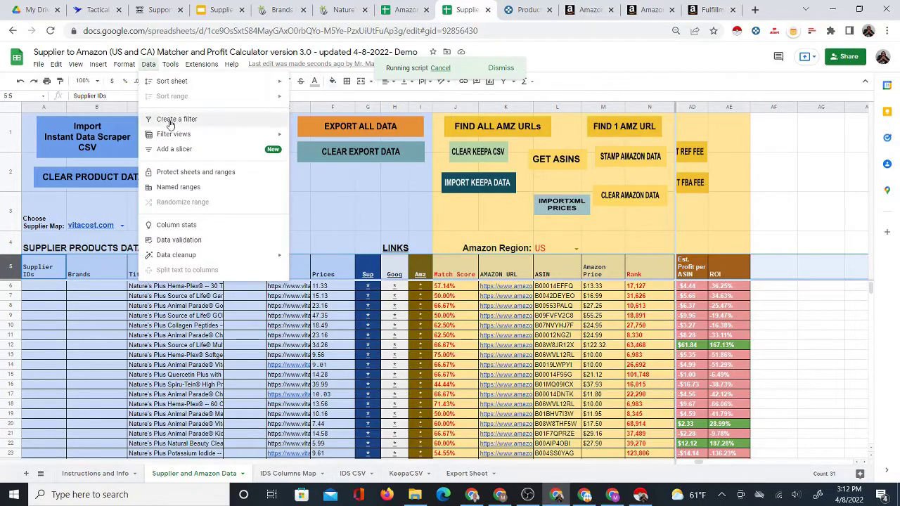
pyautogui.click(341, 273)
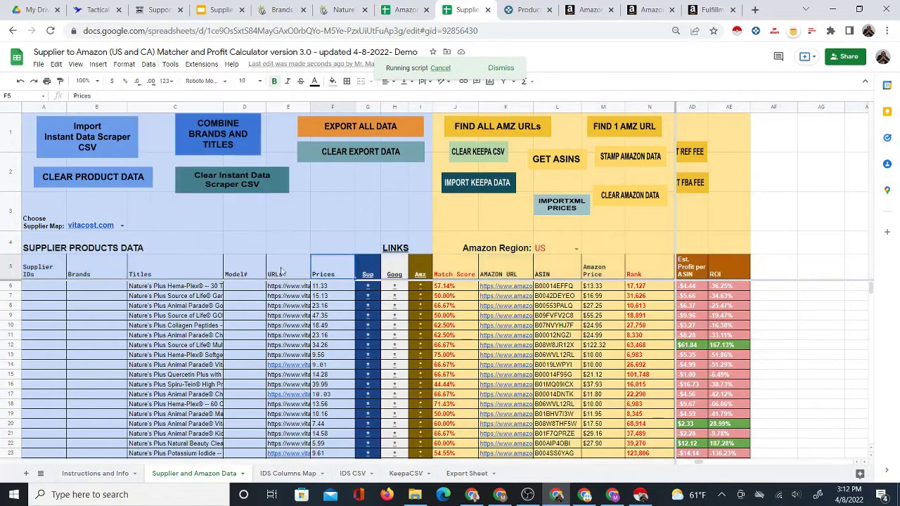
# Create a filter on the header row, row 5, of the Supplier and Amazon Data sheet.
pyautogui.click(11, 271)
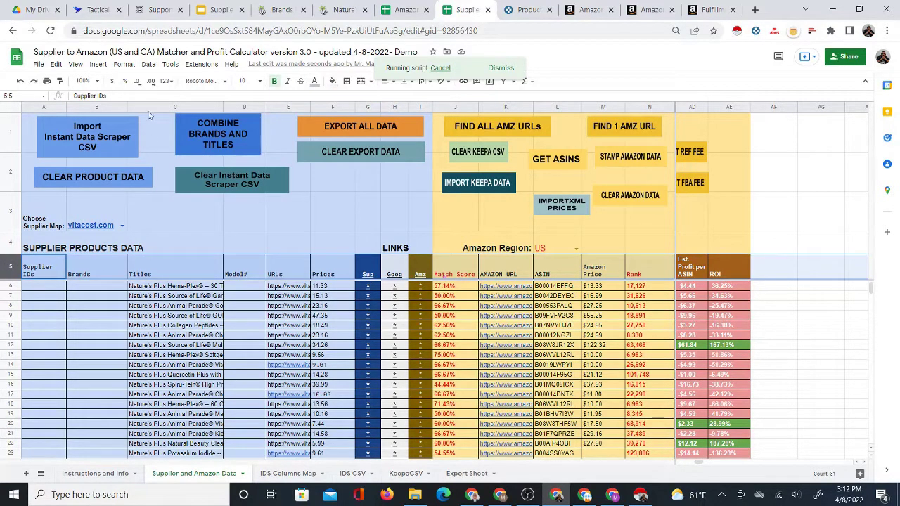
pyautogui.click(148, 64)
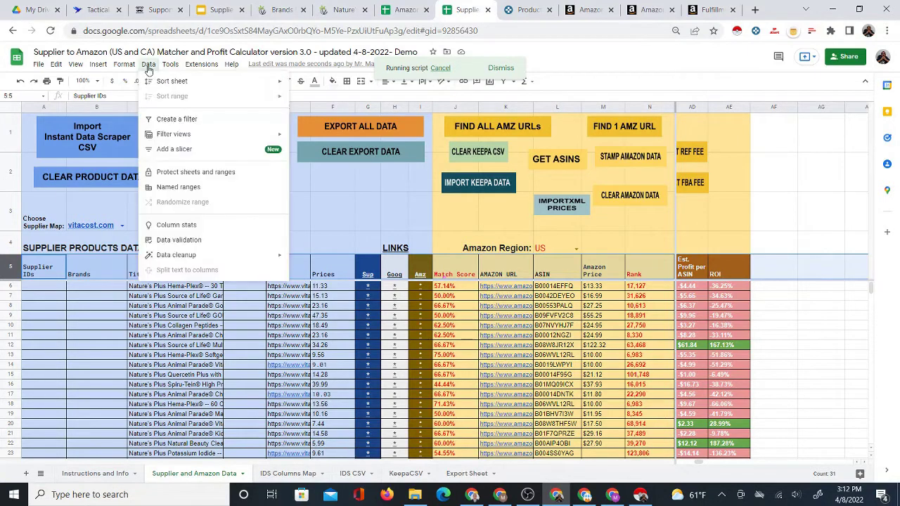
pyautogui.click(168, 118)
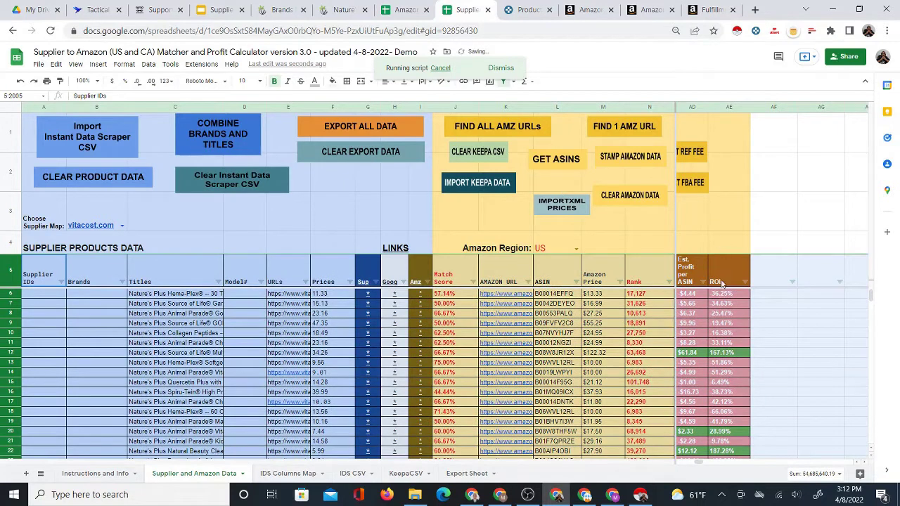
# Filter the Est. Profit per ASIN column by the fill color dark green 1.
pyautogui.click(697, 271)
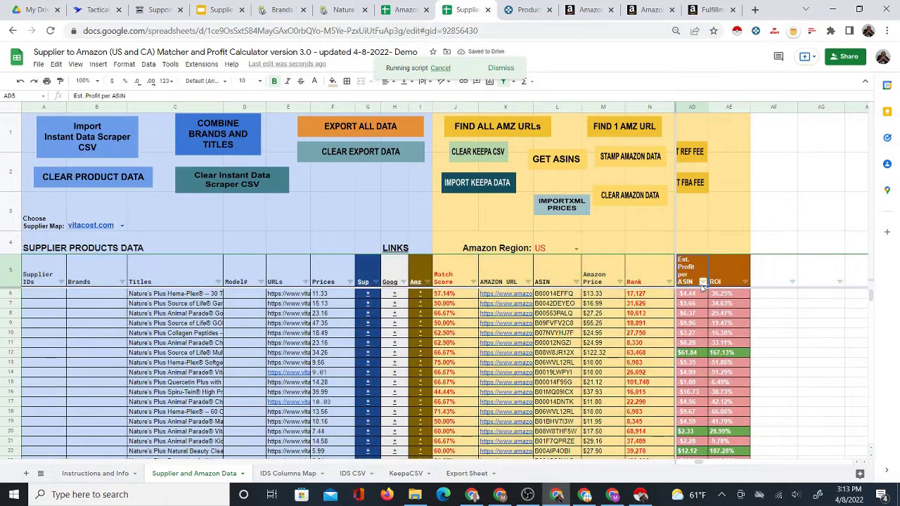
pyautogui.click(701, 282)
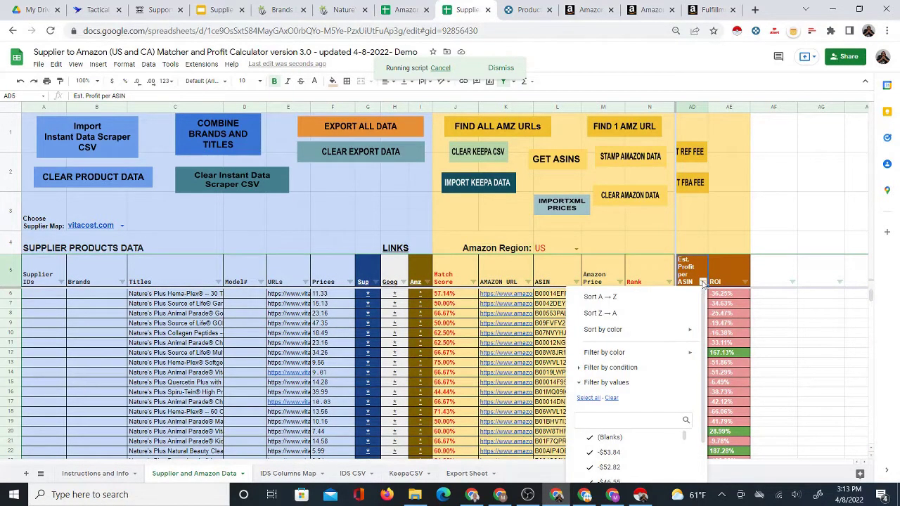
pyautogui.click(701, 273)
pyautogui.click(717, 278)
pyautogui.click(701, 280)
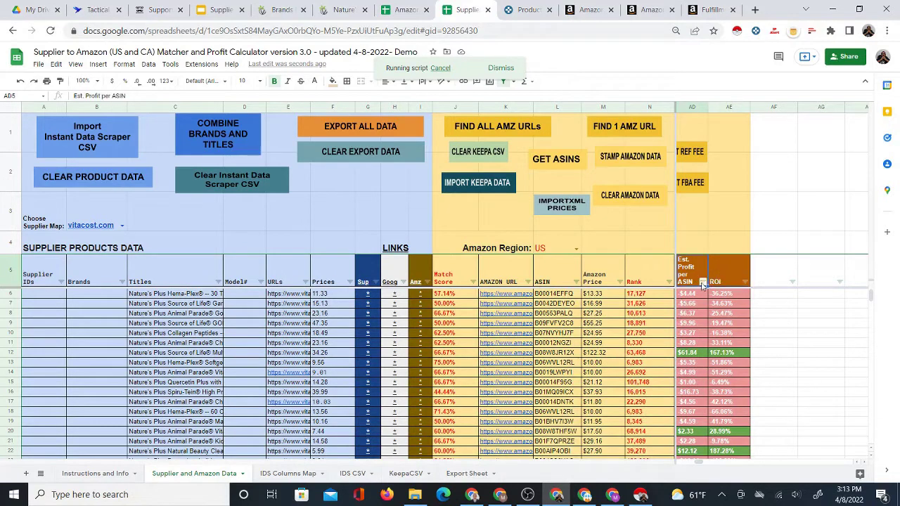
pyautogui.click(702, 281)
pyautogui.moveTo(658, 359)
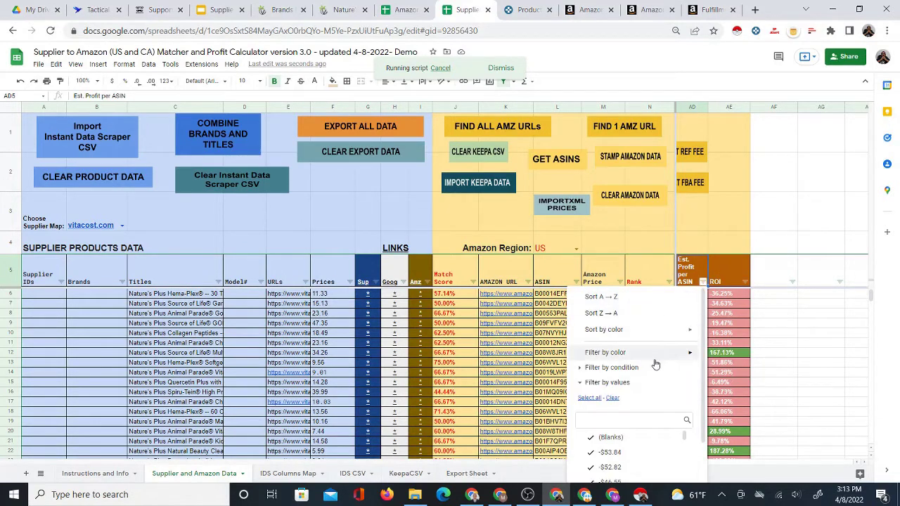
pyautogui.moveTo(747, 378)
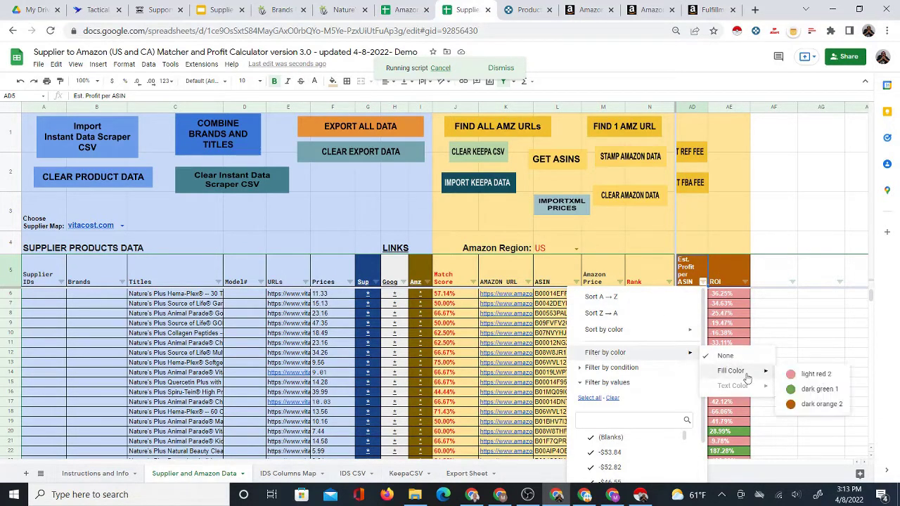
pyautogui.click(805, 394)
# Look through the filtered product rows, checking their Est. Profit per ASIN, ROI and Match Score values.
pyautogui.click(699, 295)
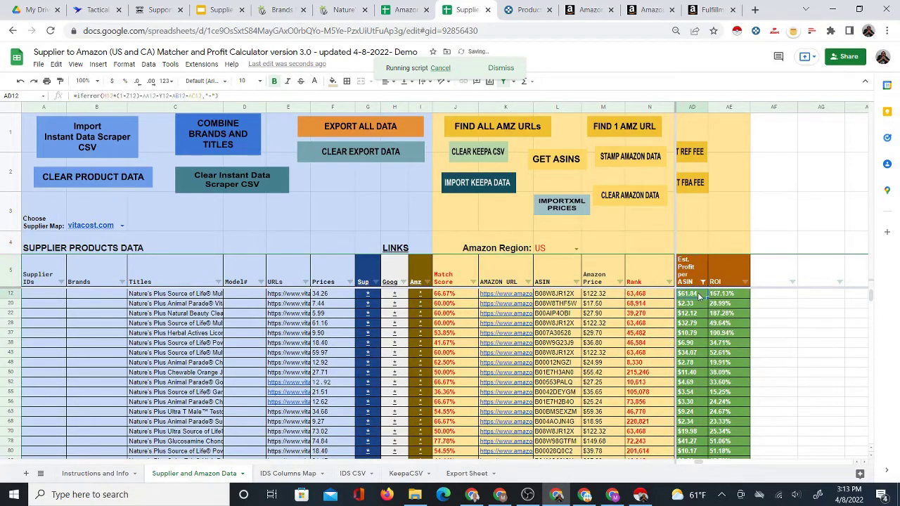
pyautogui.scroll(-5, 703, 324)
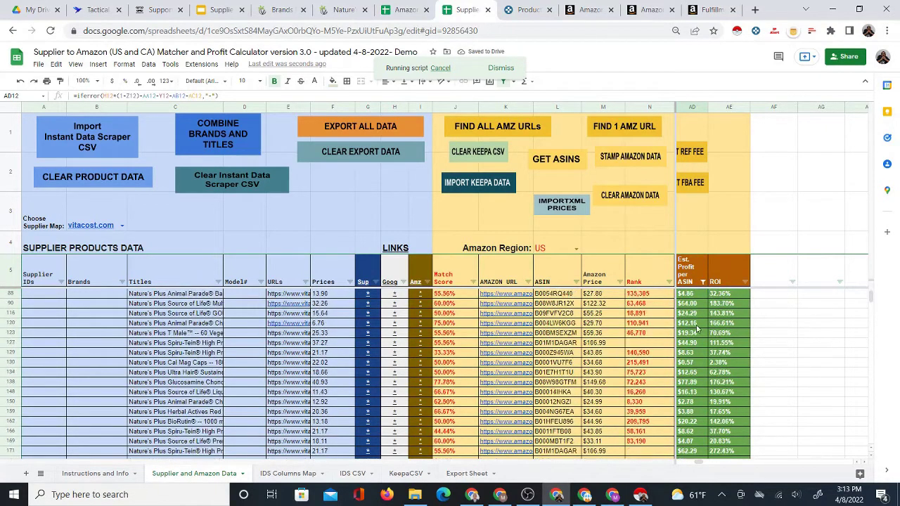
pyautogui.scroll(-5, 696, 331)
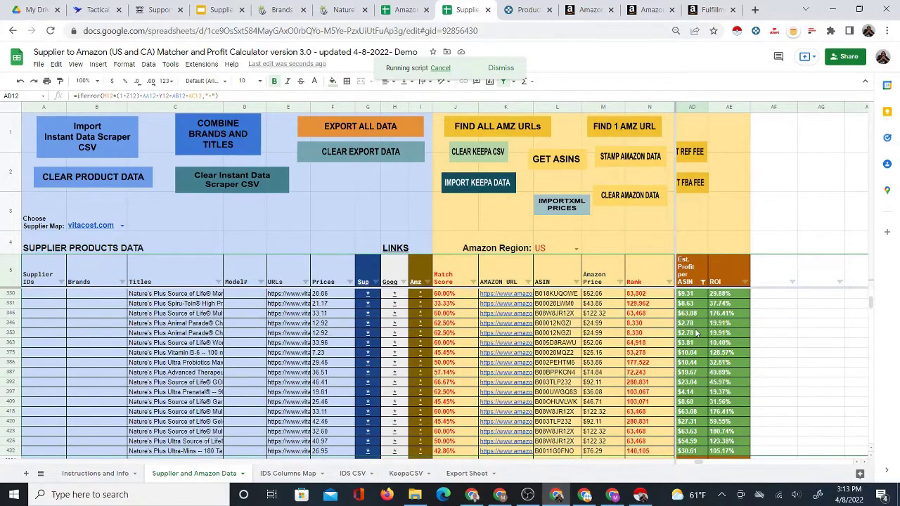
pyautogui.scroll(-3, 696, 332)
pyautogui.scroll(5, 675, 341)
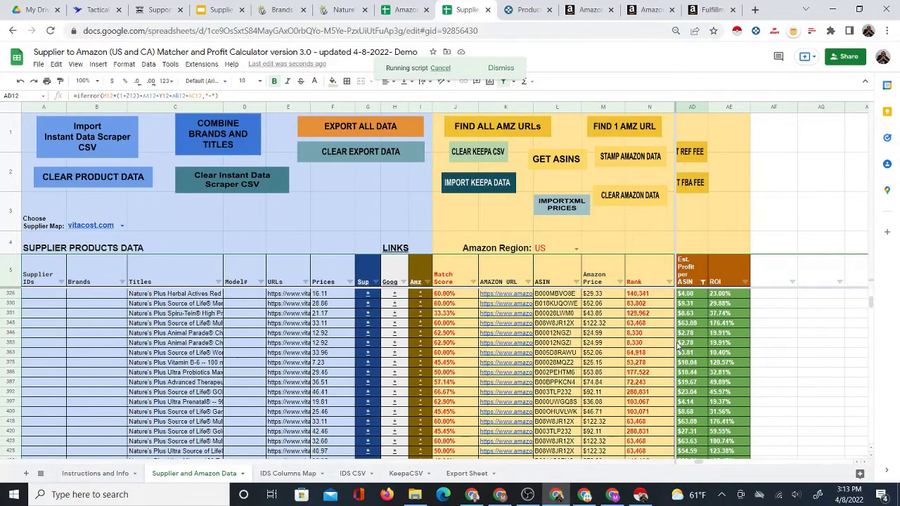
pyautogui.scroll(5, 673, 343)
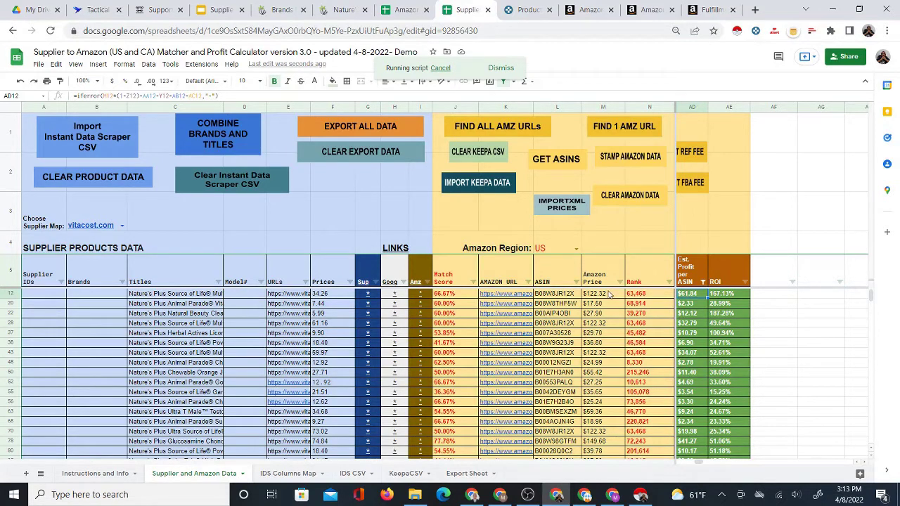
pyautogui.click(447, 279)
pyautogui.scroll(-10, 463, 325)
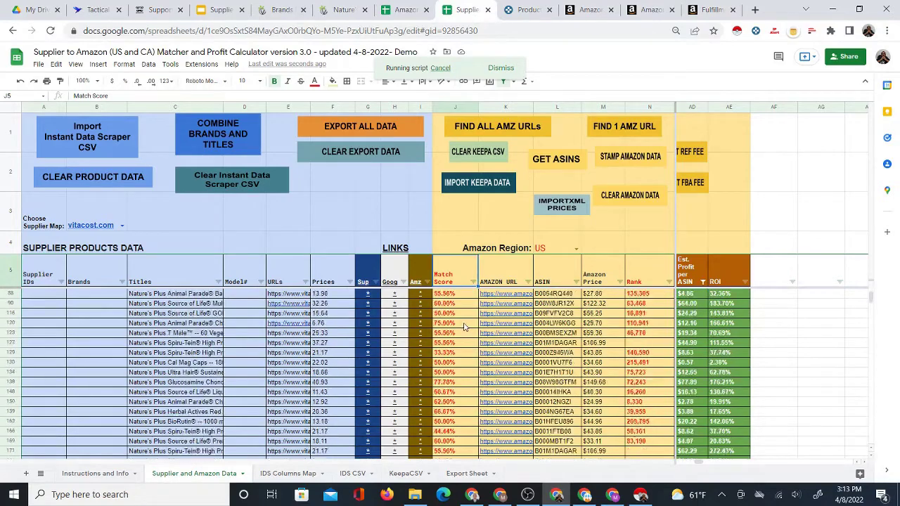
pyautogui.scroll(10, 460, 333)
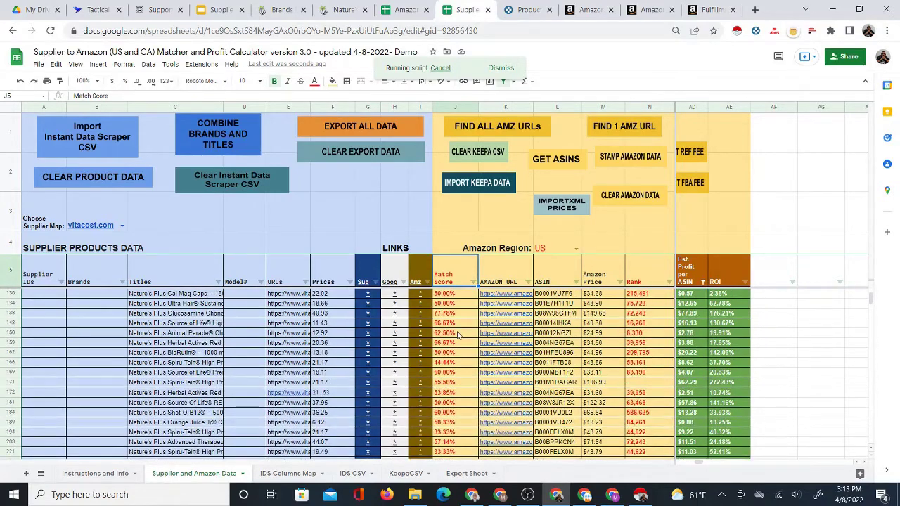
# Sort the filtered rows by Match Score in Z → A order and select the first score.
pyautogui.click(473, 282)
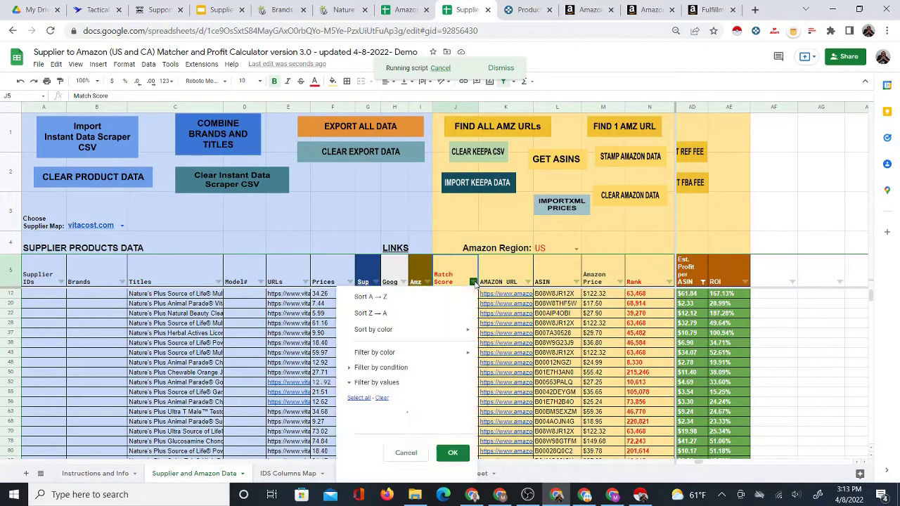
pyautogui.click(402, 312)
pyautogui.click(454, 295)
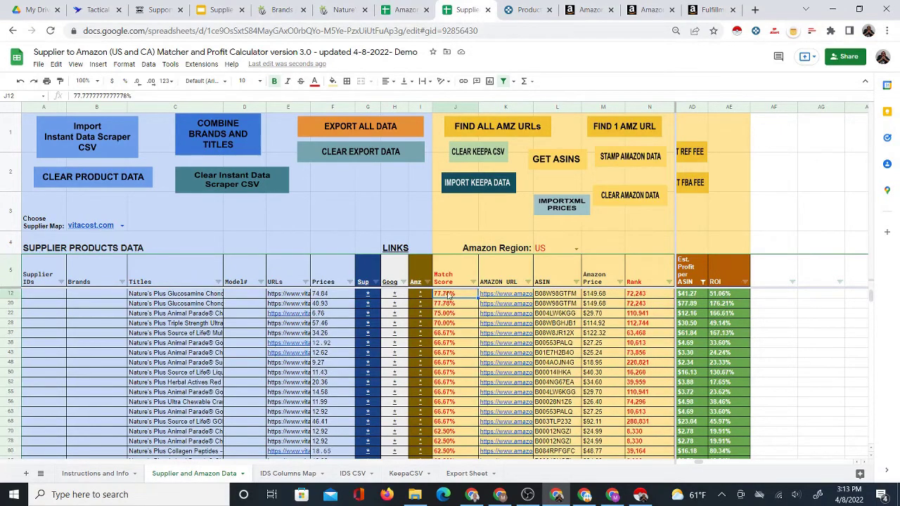
# Preview the supplier and Amazon links of the first filtered row, and open its Vitacost product page.
pyautogui.click(368, 295)
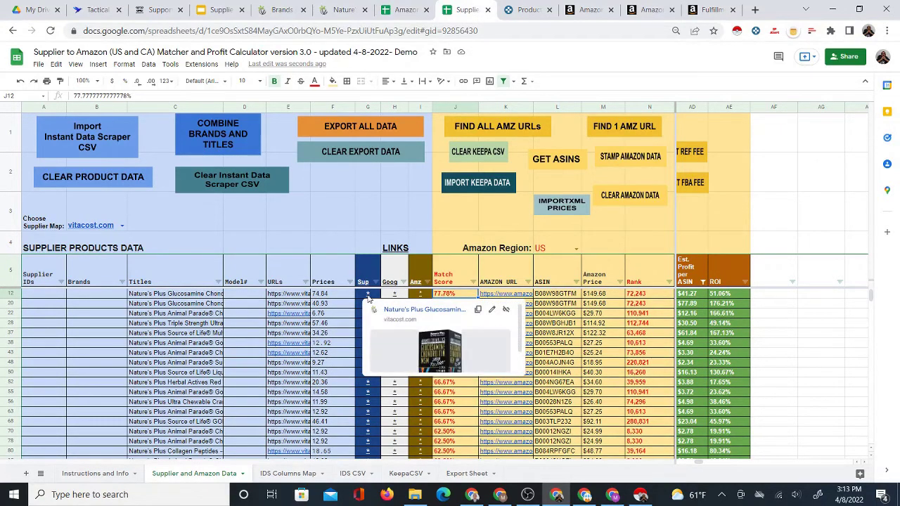
pyautogui.click(420, 294)
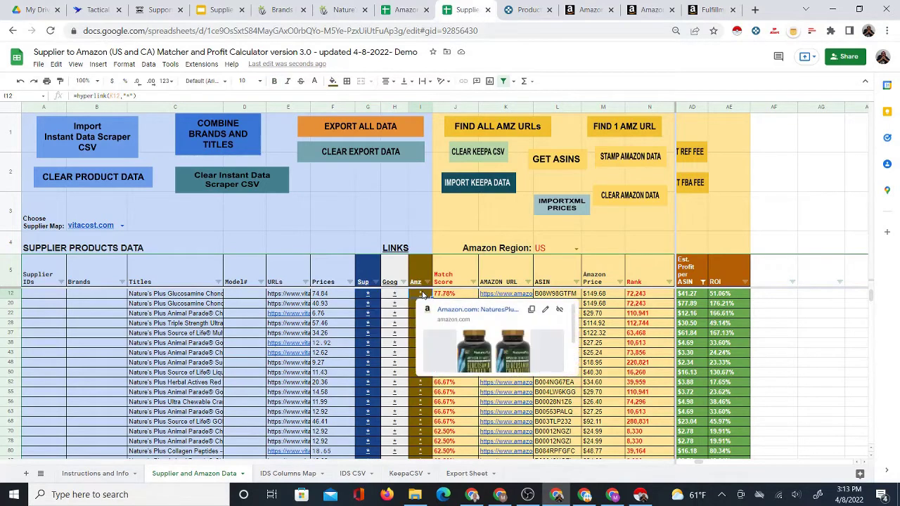
pyautogui.click(368, 294)
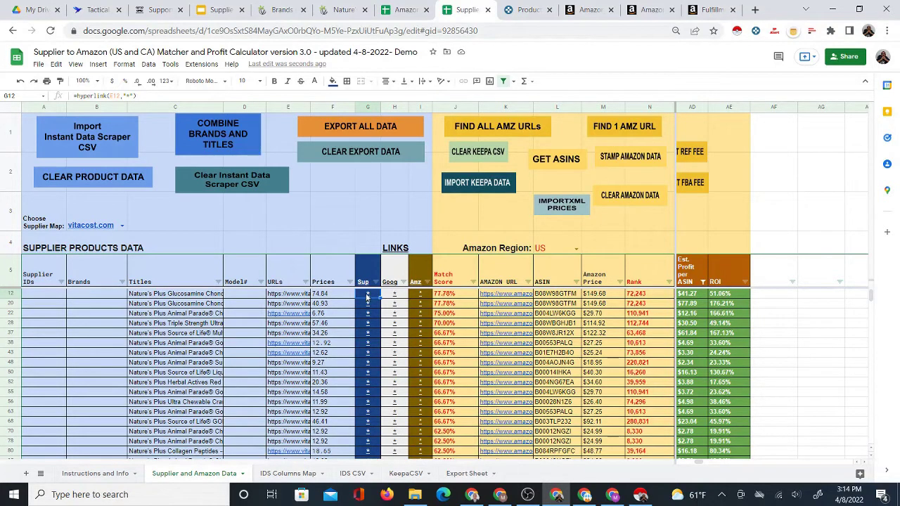
pyautogui.moveTo(371, 295)
pyautogui.click(398, 315)
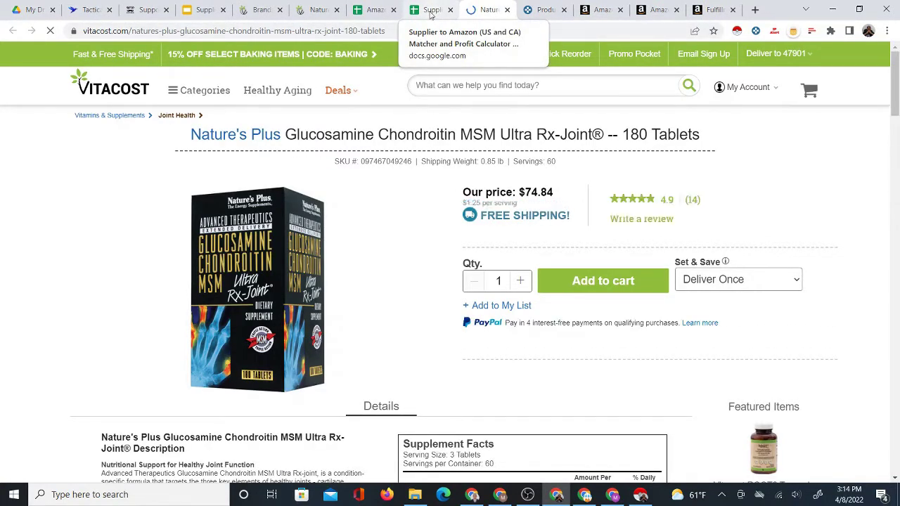
# Return to the supplier sheet and open the Amazon listing linked in the same product row.
pyautogui.click(431, 12)
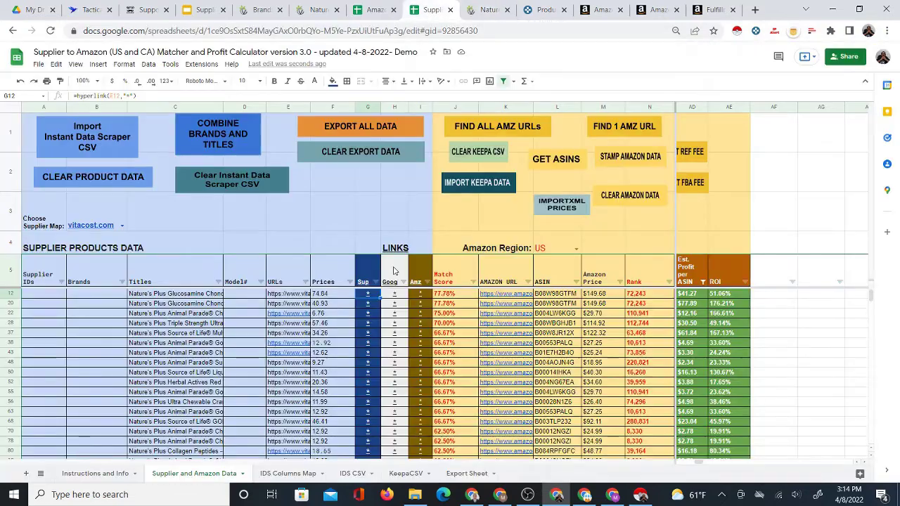
pyautogui.click(425, 290)
pyautogui.click(451, 314)
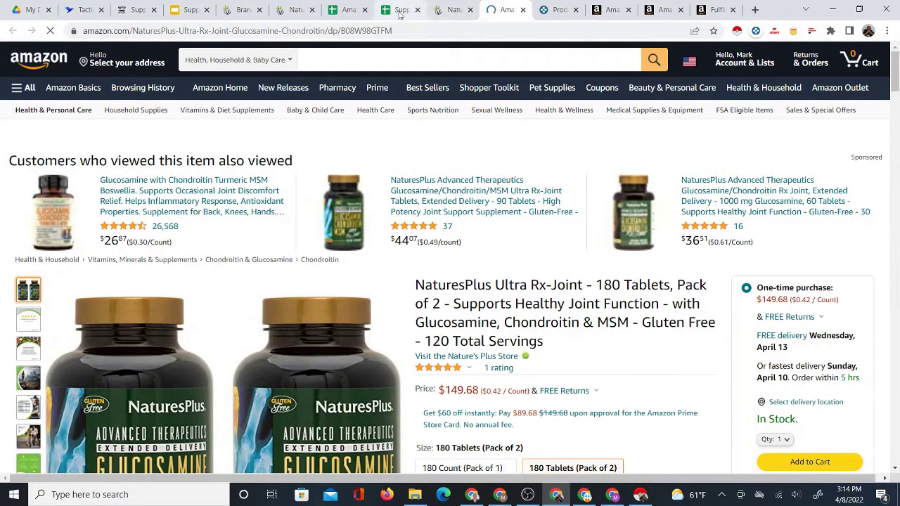
# Compare the Vitacost glucosamine product page with the Amazon listing, checking price, pack size and the seller data.
pyautogui.click(451, 10)
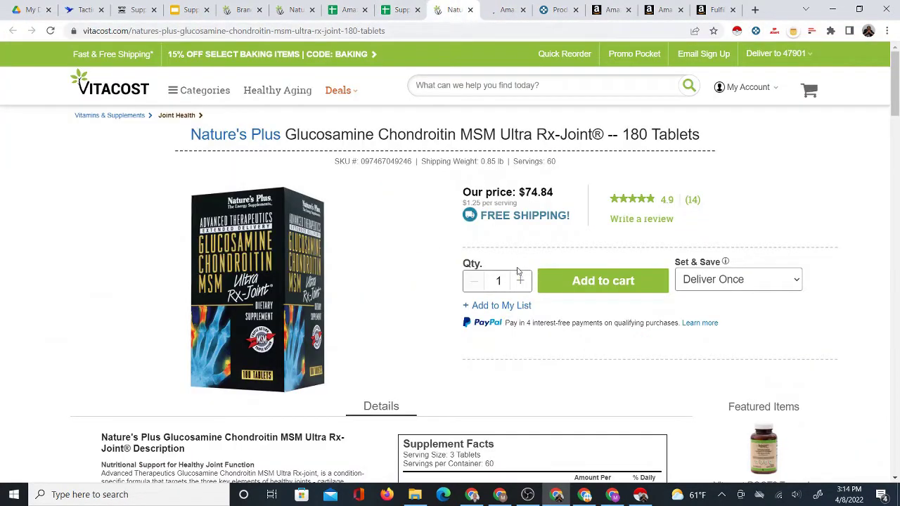
pyautogui.click(503, 10)
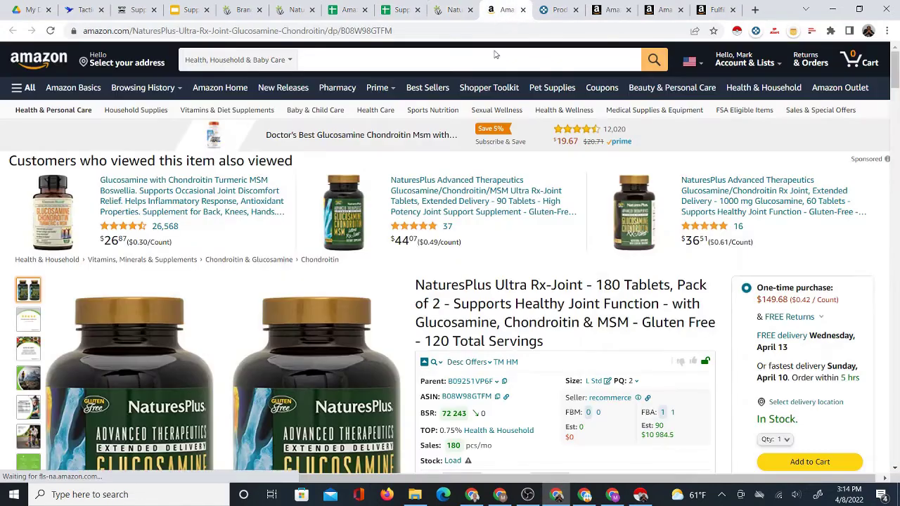
pyautogui.scroll(-2, 552, 225)
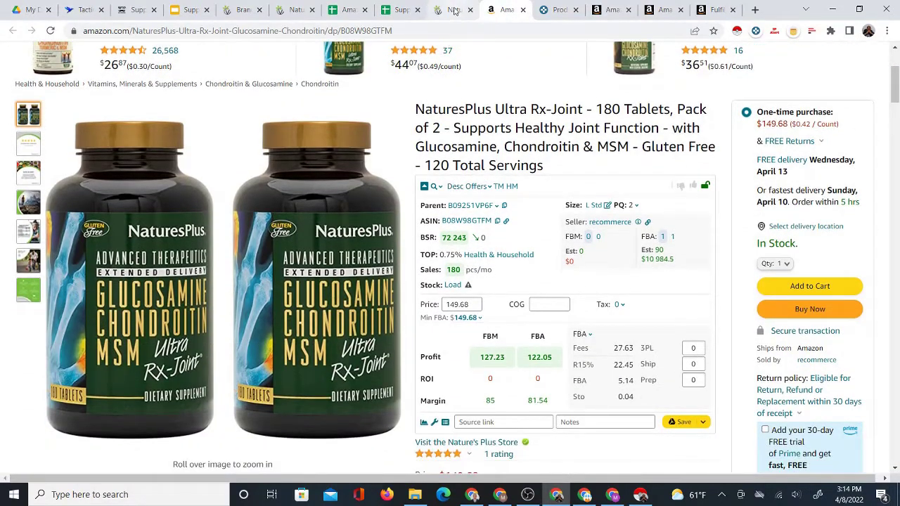
# Compare the tablet count in the Vitacost and Amazon glucosamine titles and check the Vitacost description and supplement facts.
pyautogui.click(452, 12)
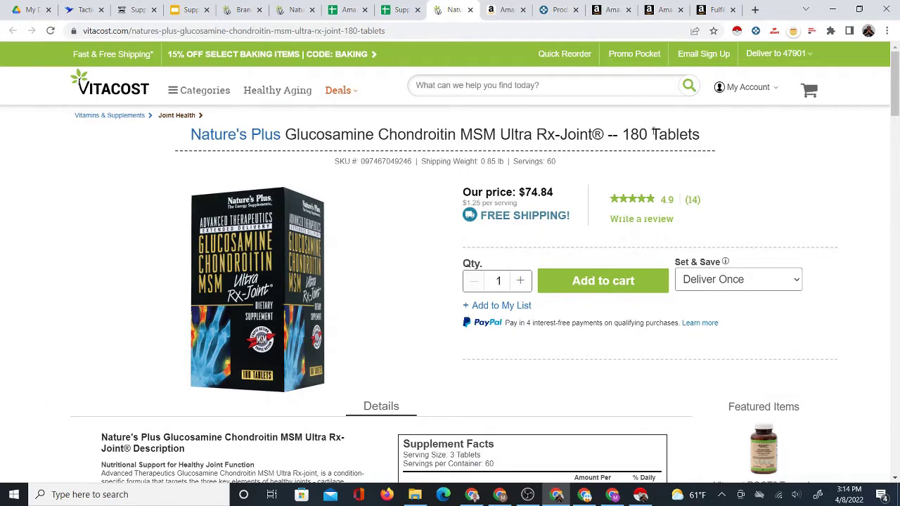
pyautogui.click(503, 10)
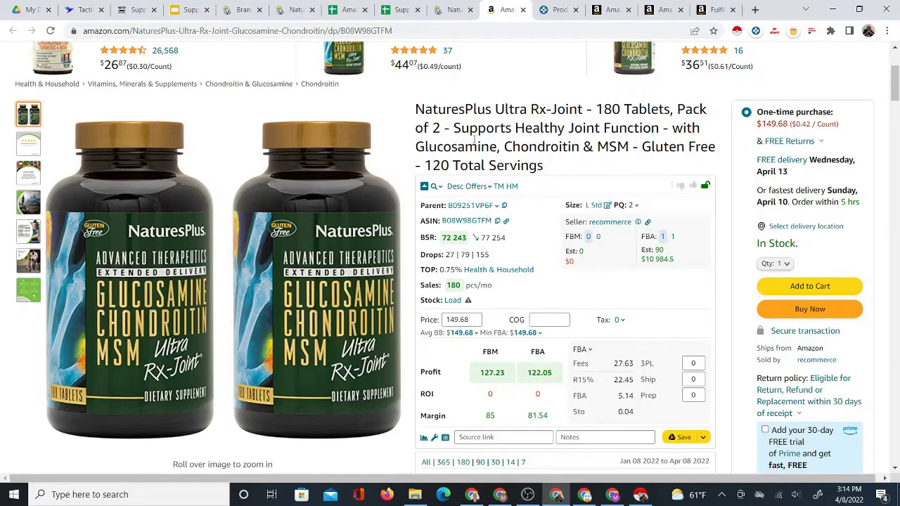
pyautogui.click(455, 10)
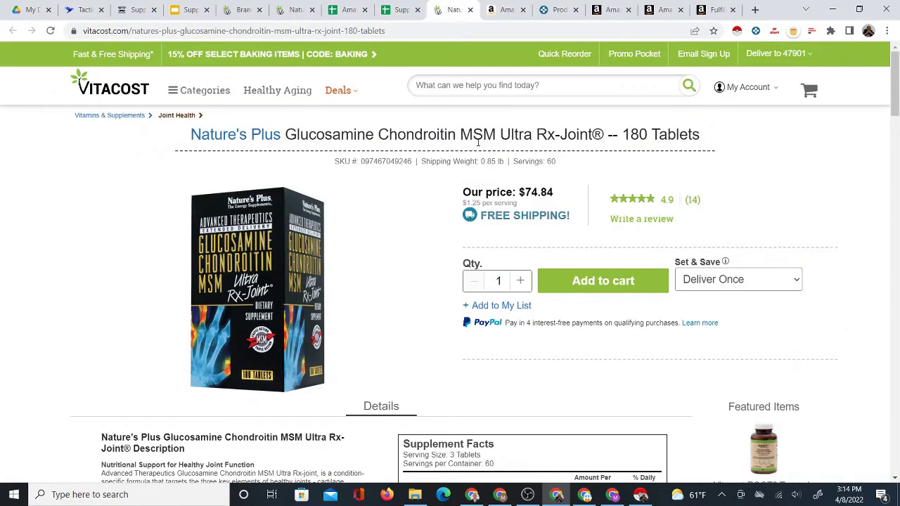
pyautogui.scroll(-5, 292, 347)
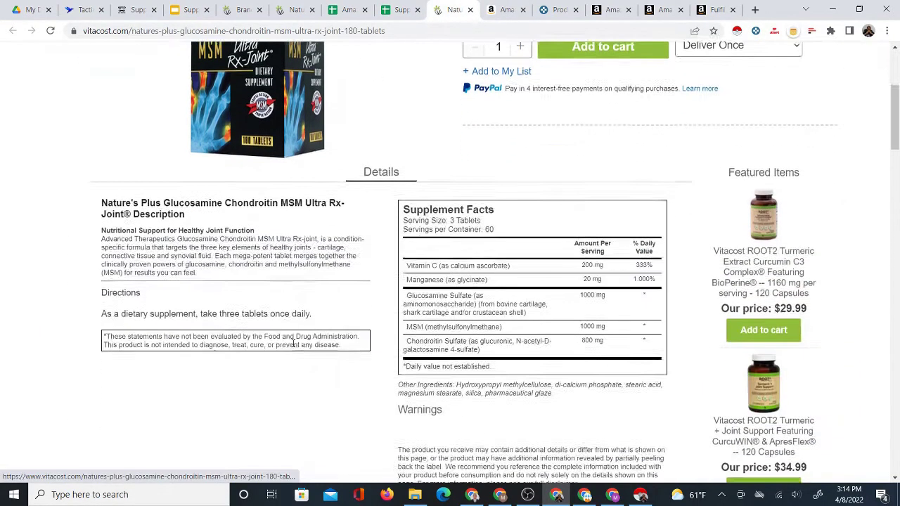
pyautogui.scroll(-2, 295, 346)
pyautogui.scroll(8, 291, 338)
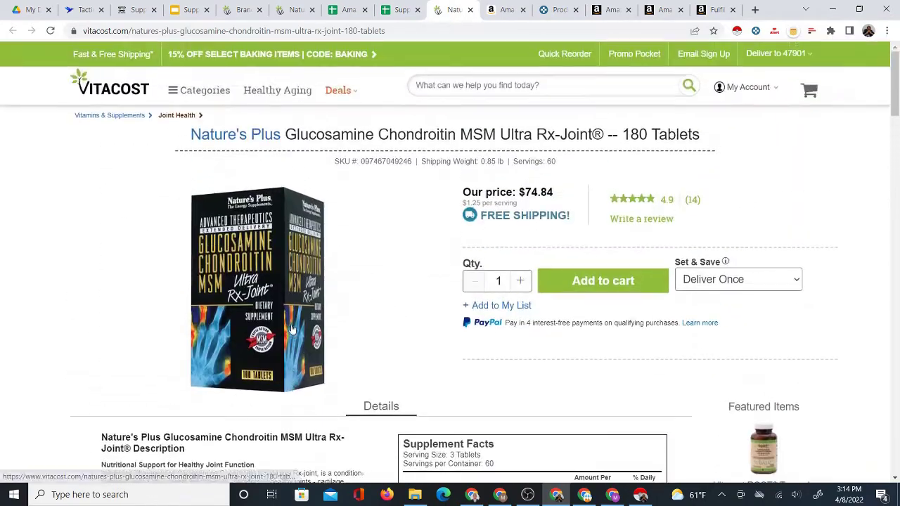
# Inspect the Amazon glucosamine listing's product images, title and seller data.
pyautogui.click(502, 10)
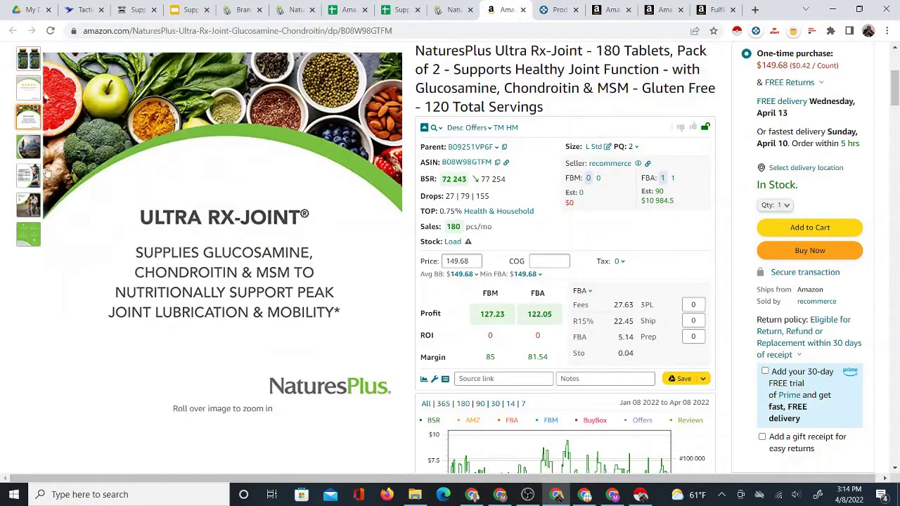
pyautogui.scroll(3, 35, 185)
pyautogui.scroll(1, 35, 184)
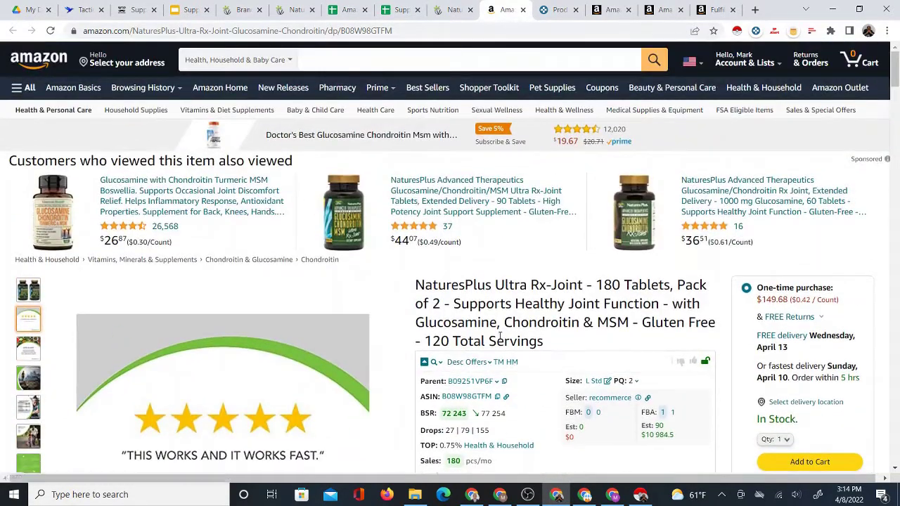
pyautogui.scroll(-5, 39, 70)
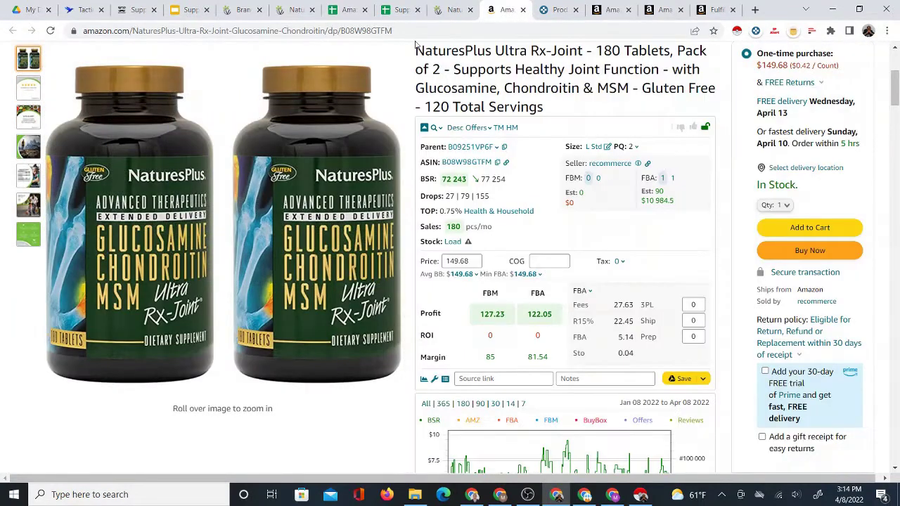
# Read the Vitacost glucosamine page's directions, supplement facts and warnings to confirm the product match.
pyautogui.click(445, 10)
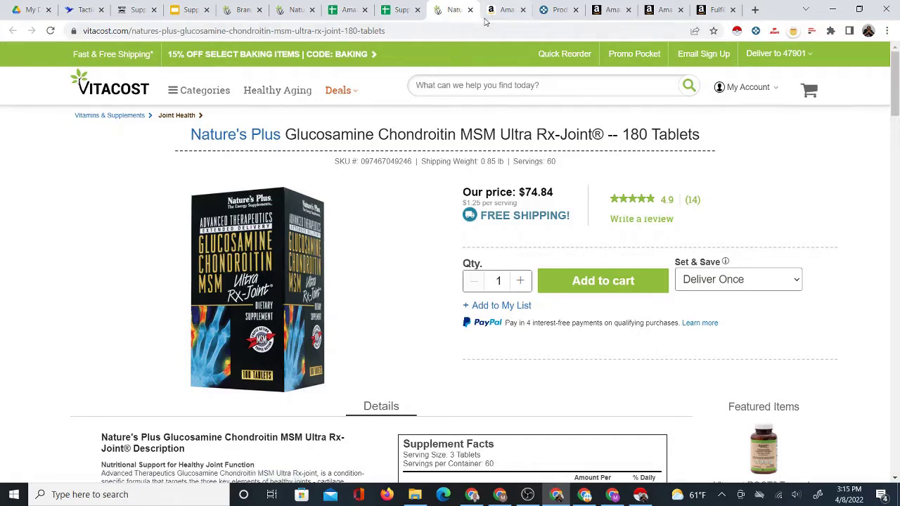
pyautogui.scroll(-3, 420, 245)
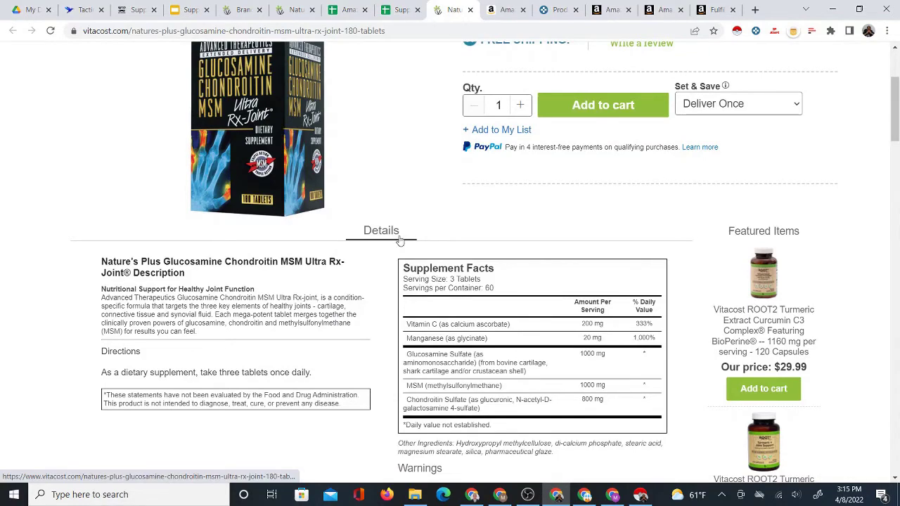
pyautogui.scroll(-2, 397, 239)
pyautogui.scroll(-4, 461, 293)
pyautogui.scroll(3, 475, 281)
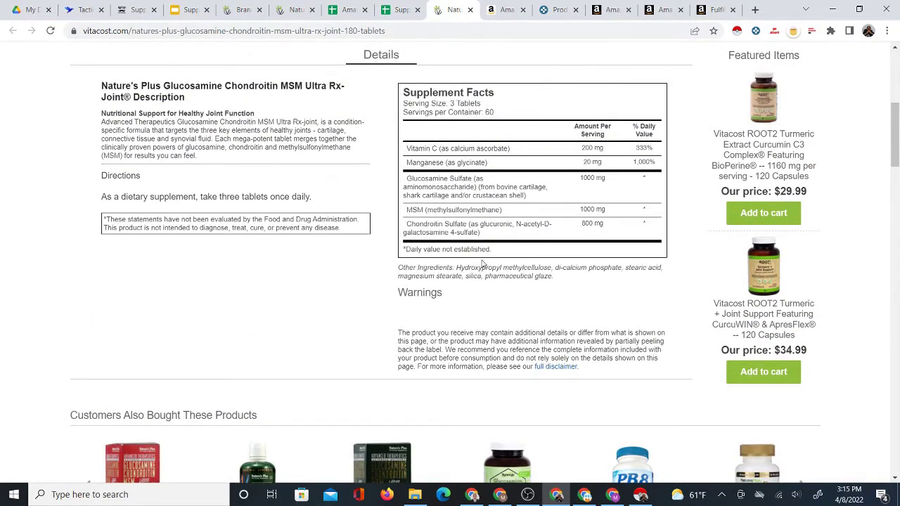
pyautogui.scroll(4, 492, 250)
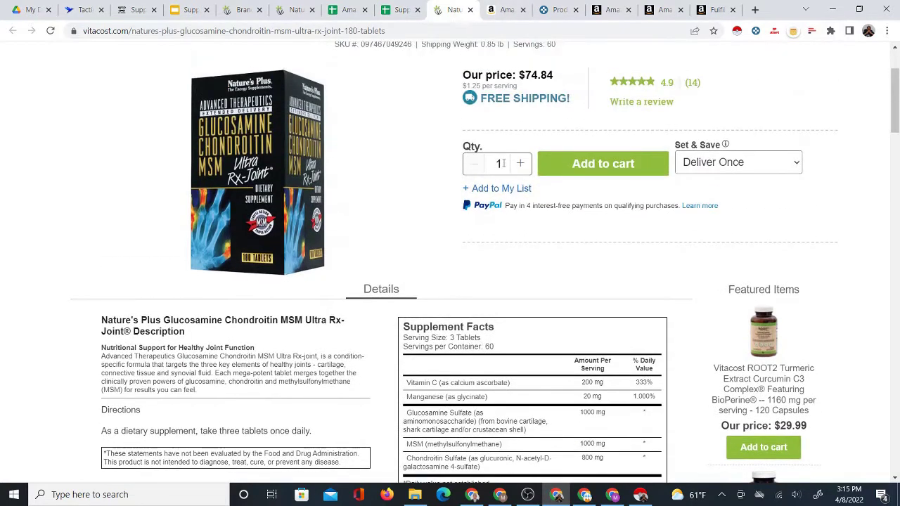
pyautogui.scroll(2, 440, 211)
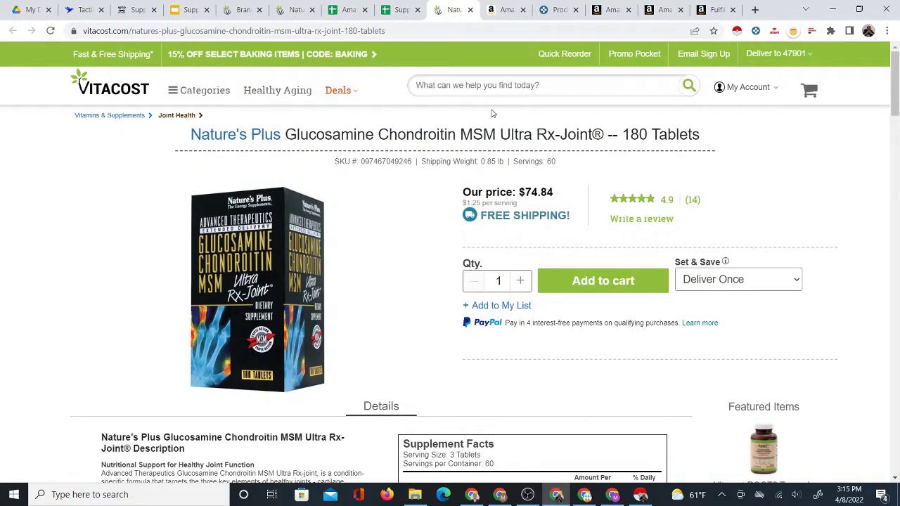
# Copy the ASIN from the Amazon glucosamine listing and search the Seller Central catalog for B08W98GTFM.
pyautogui.click(500, 10)
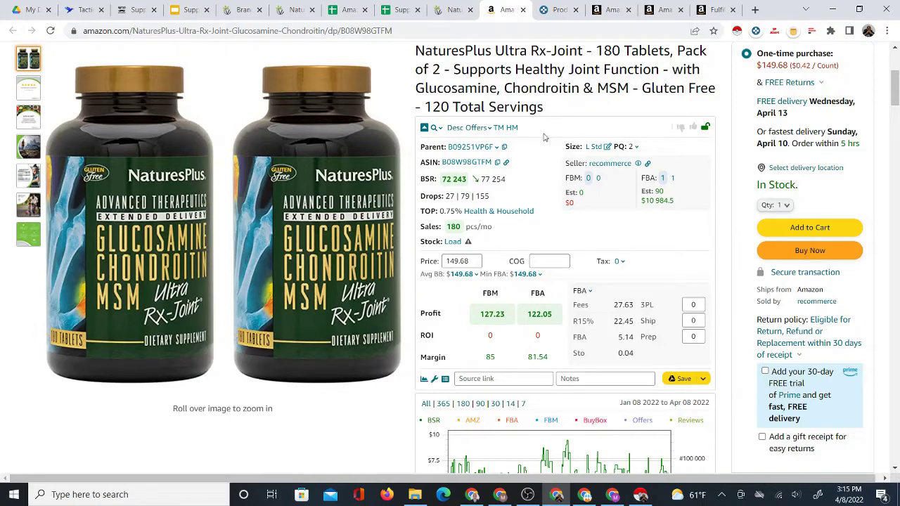
pyautogui.click(497, 162)
pyautogui.click(609, 10)
pyautogui.moveTo(897, 302); pyautogui.dragTo(897, 68)
pyautogui.tripleClick(218, 185)
pyautogui.rightClick(232, 185)
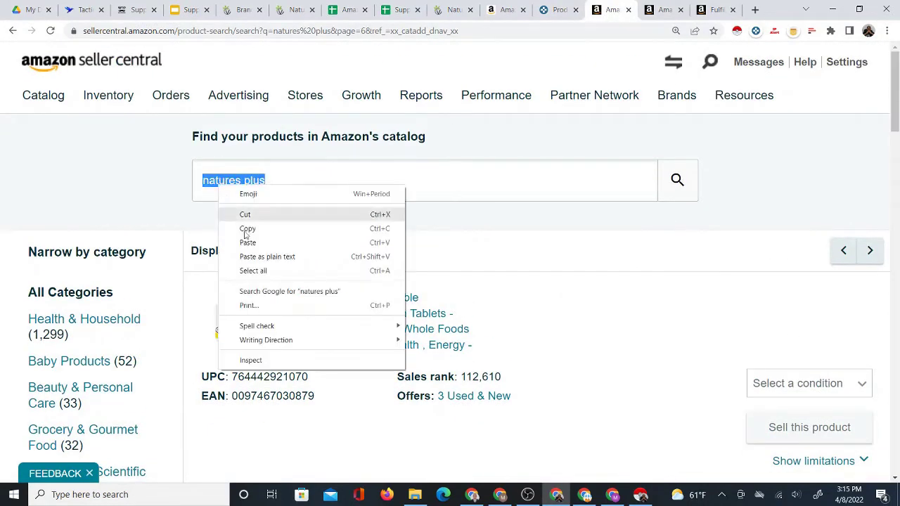
pyautogui.click(247, 240)
pyautogui.click(674, 190)
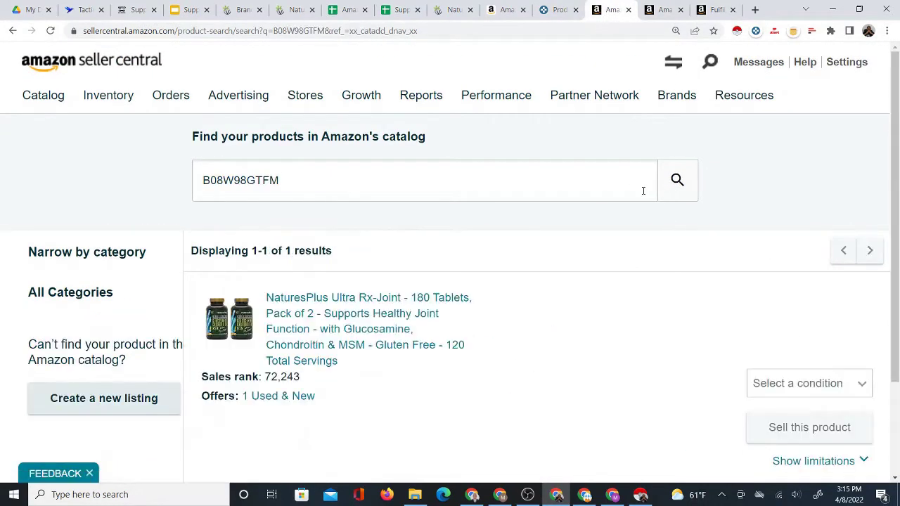
pyautogui.scroll(-2, 505, 281)
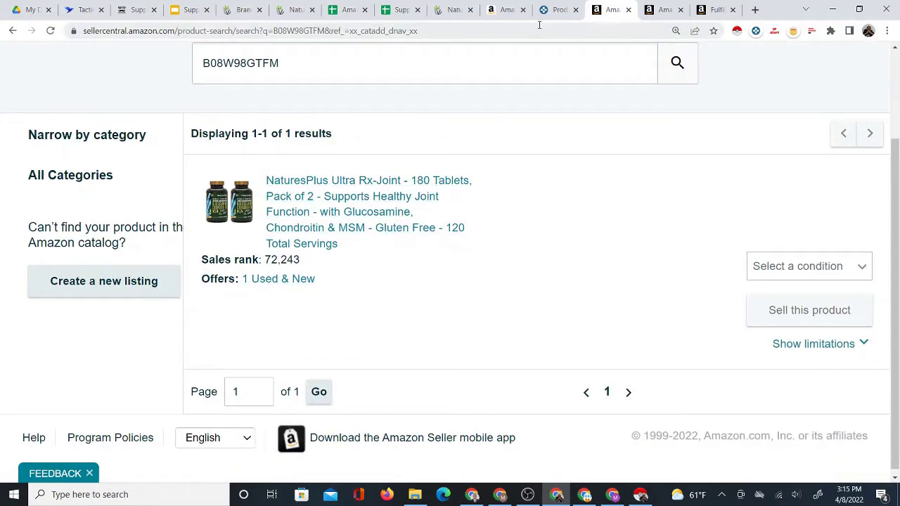
# Recheck the Amazon listing's price and pack of 2 against the price on the Vitacost product page.
pyautogui.click(500, 11)
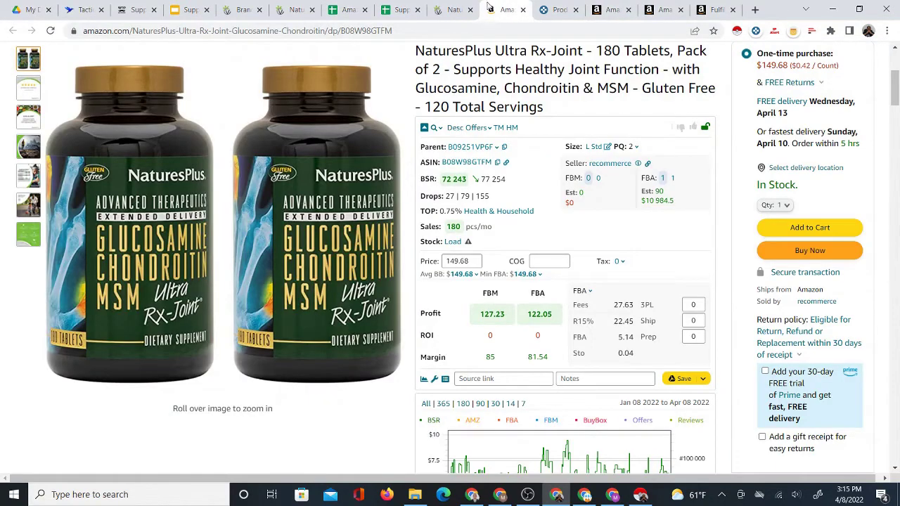
pyautogui.click(455, 11)
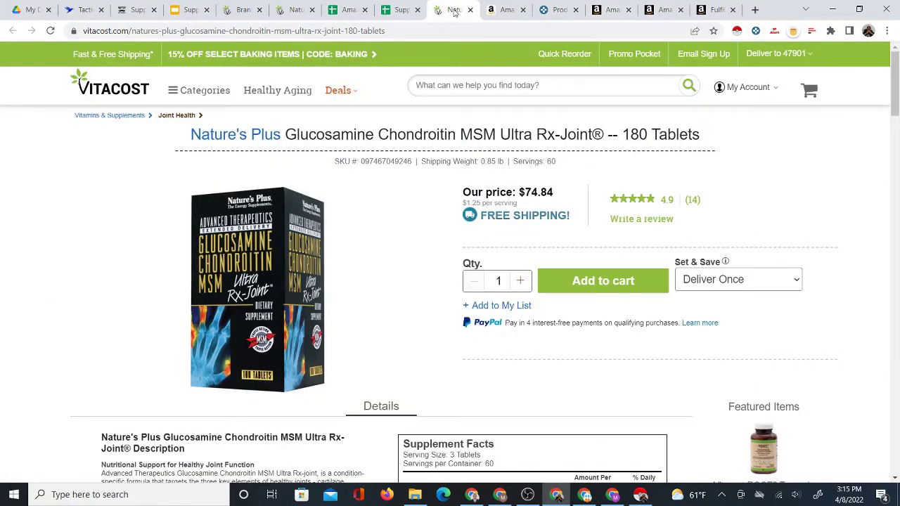
pyautogui.click(497, 12)
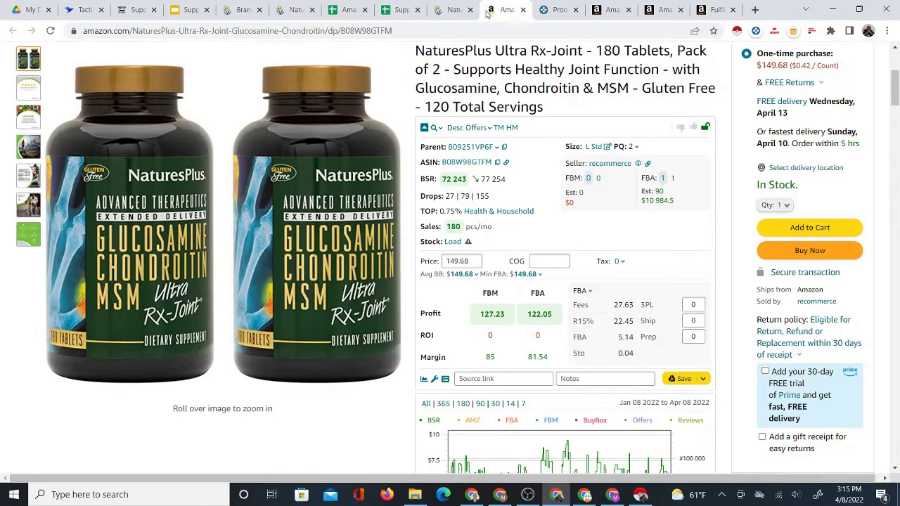
# Return to the supplier sheet and set #Items per ASIN to 2 in row 12, the first glucosamine product.
pyautogui.click(401, 7)
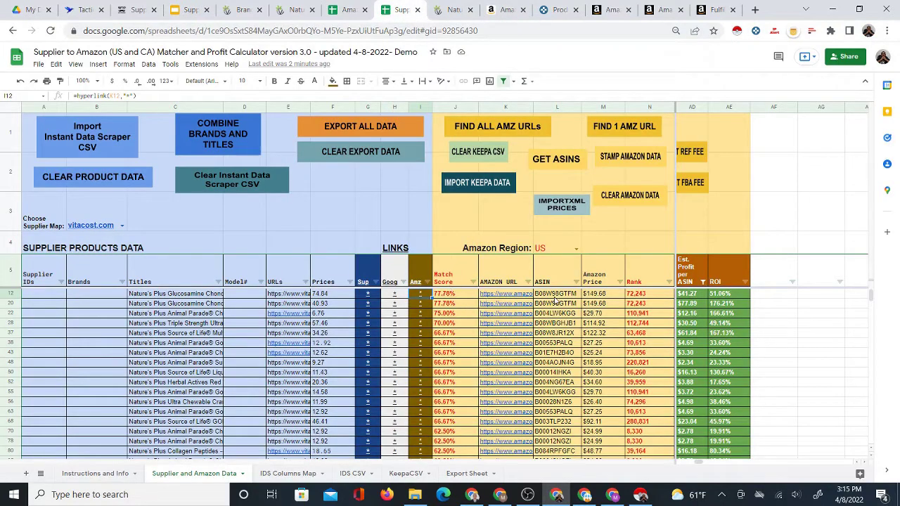
pyautogui.press('Right')
pyautogui.press('Right')
pyautogui.press('Right')
pyautogui.press('Right')
pyautogui.press('Right')
pyautogui.press('Right')
pyautogui.press('Right')
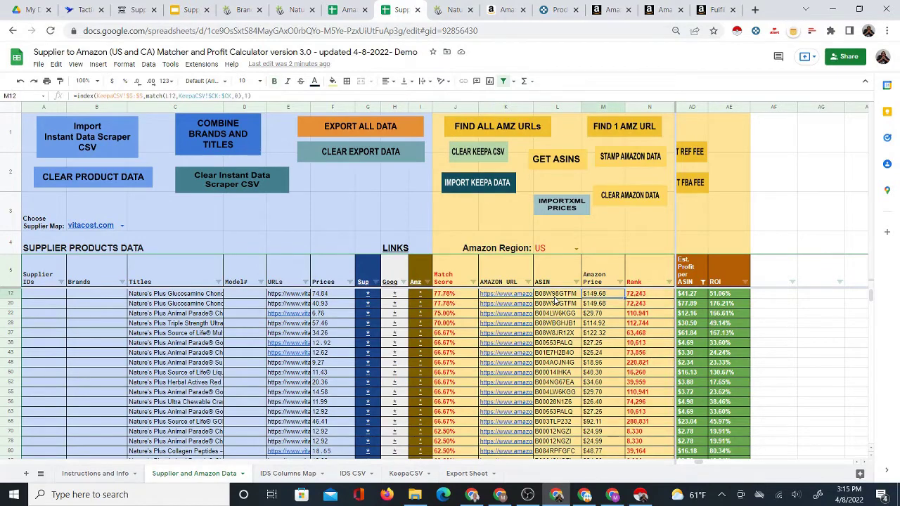
pyautogui.press('Right')
pyautogui.press('Right')
pyautogui.press('Right')
pyautogui.press('Right')
pyautogui.press('Right')
pyautogui.press('Right')
pyautogui.press('Right')
pyautogui.press('Right')
pyautogui.press('Right')
pyautogui.press('Right')
pyautogui.press('Right')
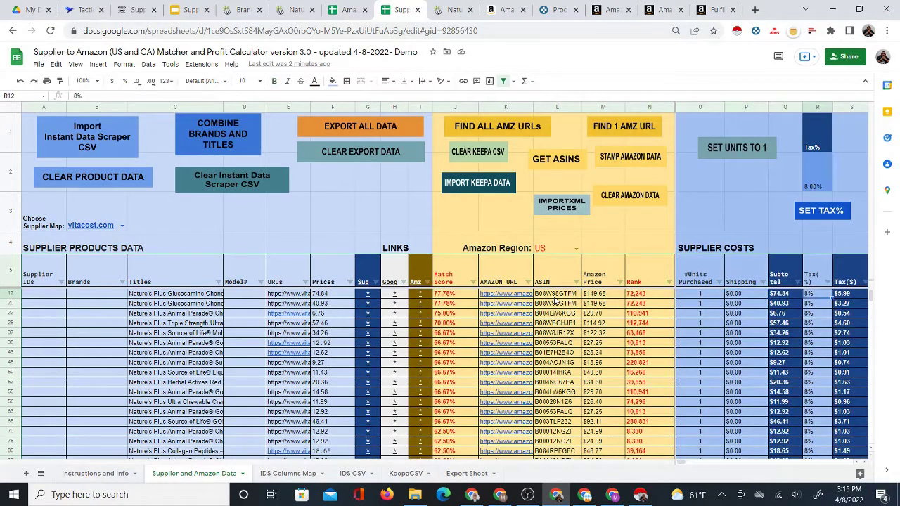
pyautogui.press('Right')
pyautogui.press('Left')
pyautogui.press('Left')
pyautogui.press('Left')
pyautogui.press('Left')
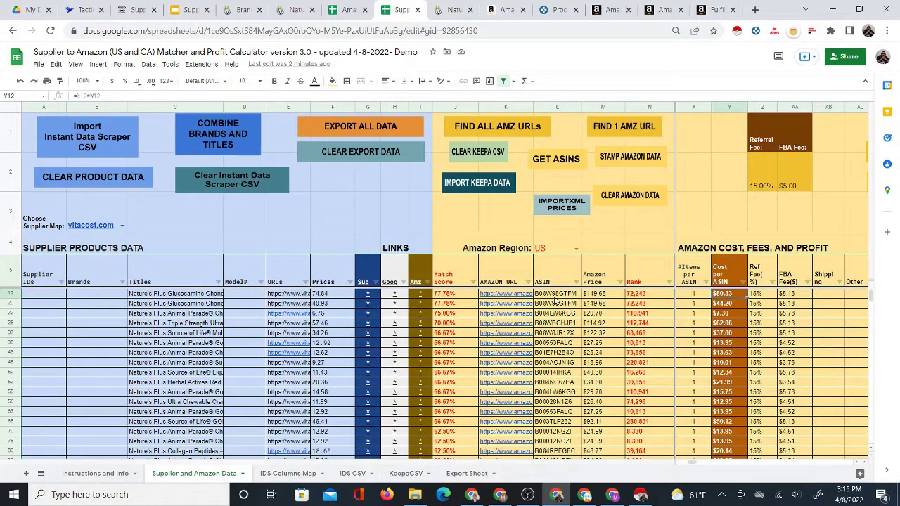
pyautogui.write('2')
pyautogui.press('Return')
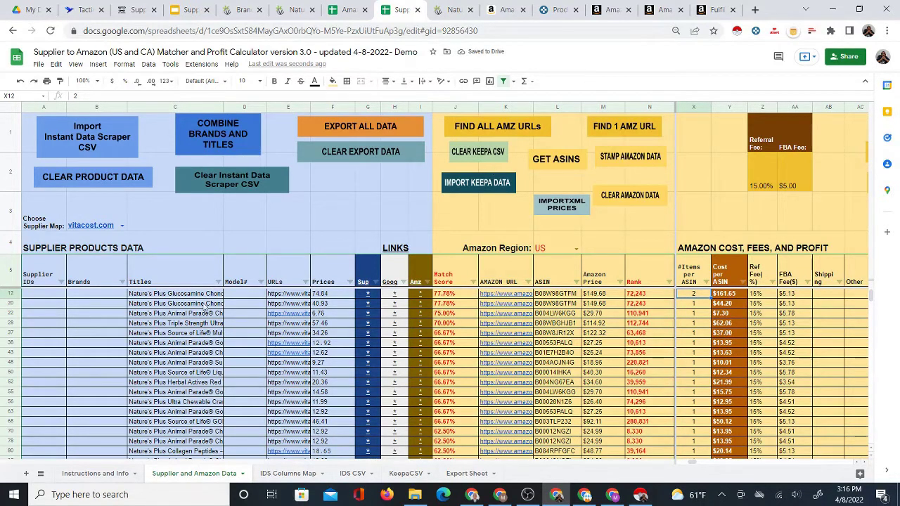
# Review row 12's supplier price, items per ASIN, Amazon fees, estimated profit and ROI.
pyautogui.click(323, 295)
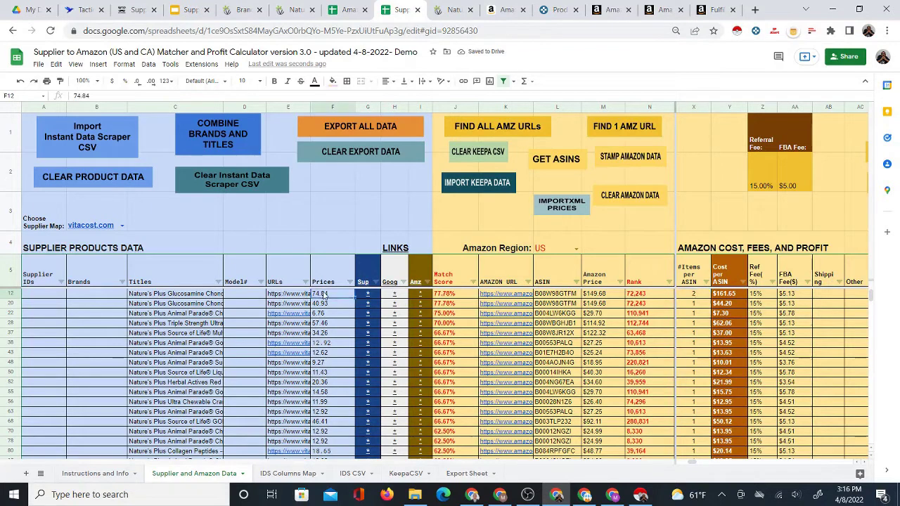
pyautogui.click(694, 294)
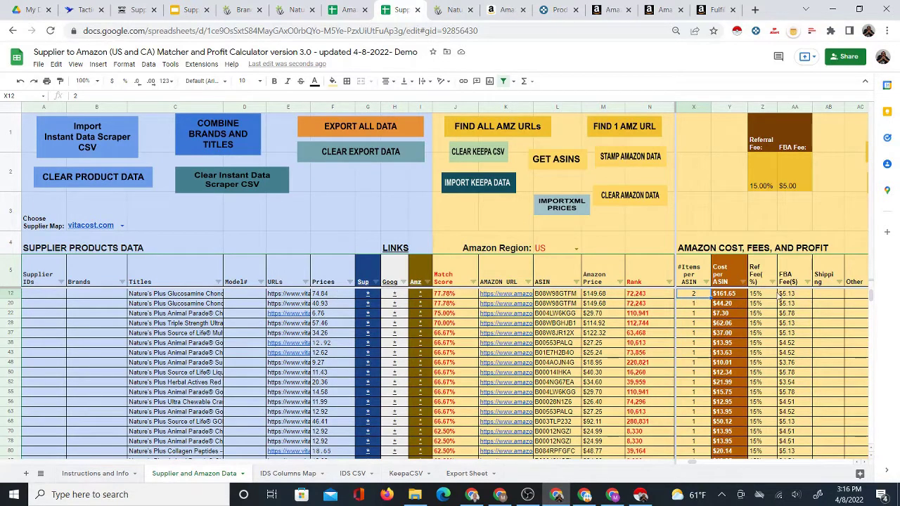
pyautogui.click(831, 295)
pyautogui.press('Tab')
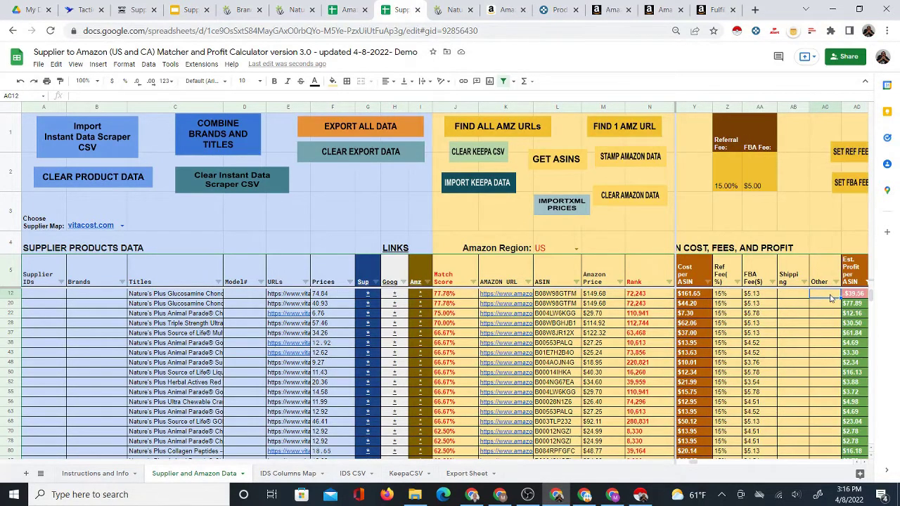
pyautogui.press('Left')
pyautogui.press('Left')
pyautogui.press('Left')
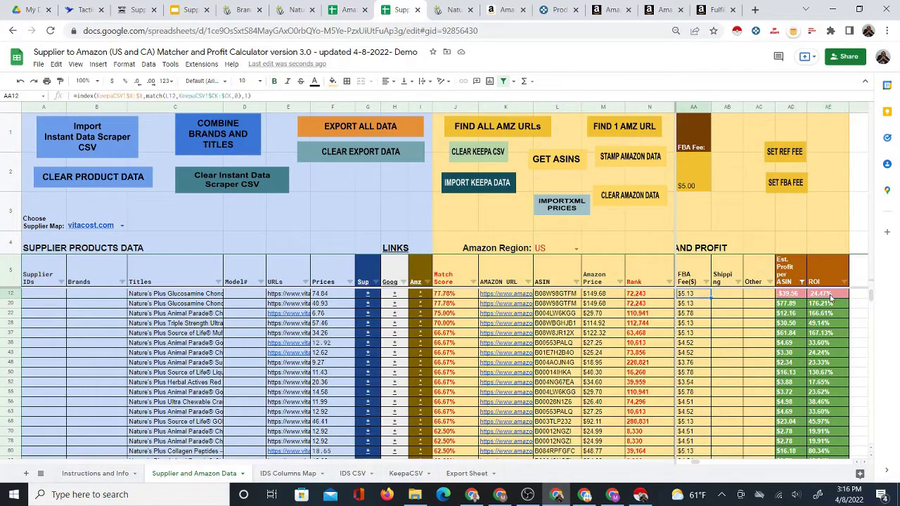
pyautogui.press('Right')
pyautogui.press('Right')
pyautogui.press('Right')
pyautogui.press('Right')
pyautogui.press('Left')
pyautogui.press('Left')
pyautogui.press('Left')
pyautogui.press('Left')
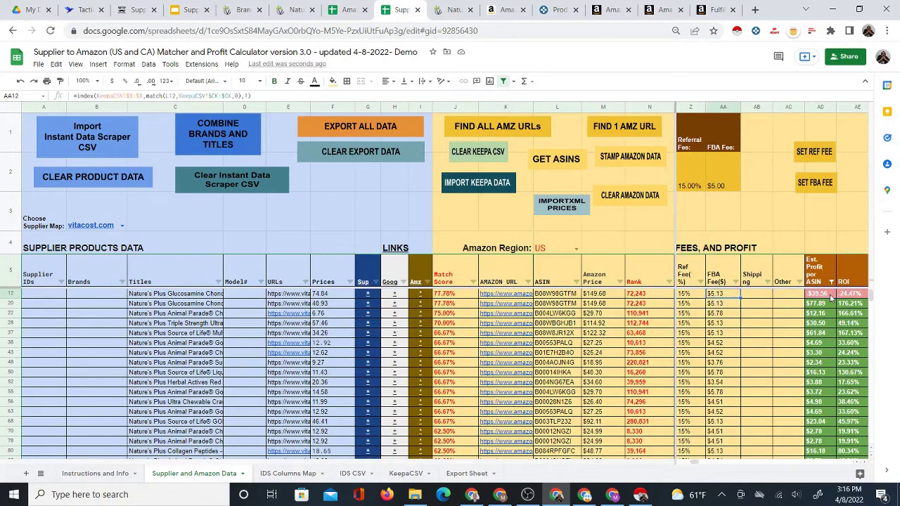
# Go back across row 12 to review the supplier cost columns and the match score.
pyautogui.press('Left')
pyautogui.press('Left')
pyautogui.press('Left')
pyautogui.press('Left')
pyautogui.press('Left')
pyautogui.press('Left')
pyautogui.press('Left')
pyautogui.press('Left')
pyautogui.press('Left')
pyautogui.press('Left')
pyautogui.press('Left')
pyautogui.press('Left')
pyautogui.press('Left')
pyautogui.press('Left')
pyautogui.press('Left')
pyautogui.press('Left')
pyautogui.press('Left')
pyautogui.press('Left')
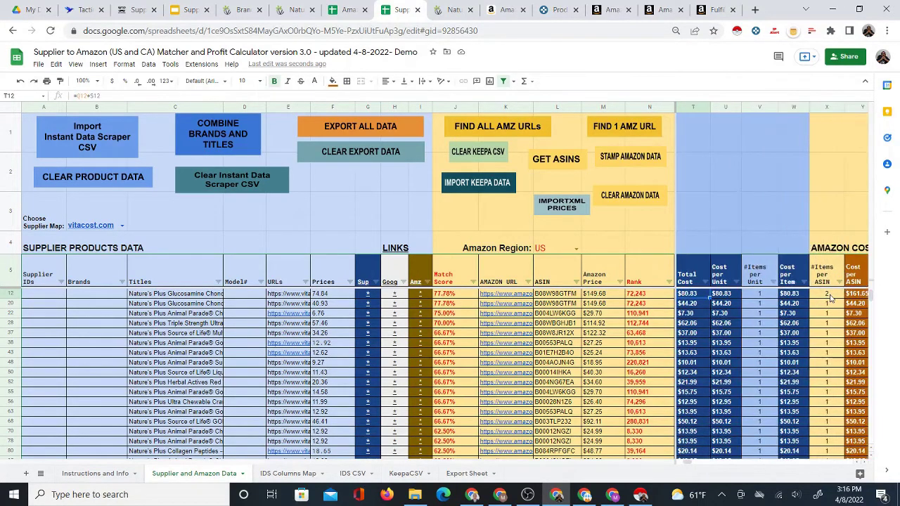
pyautogui.press('Right')
pyautogui.press('Right')
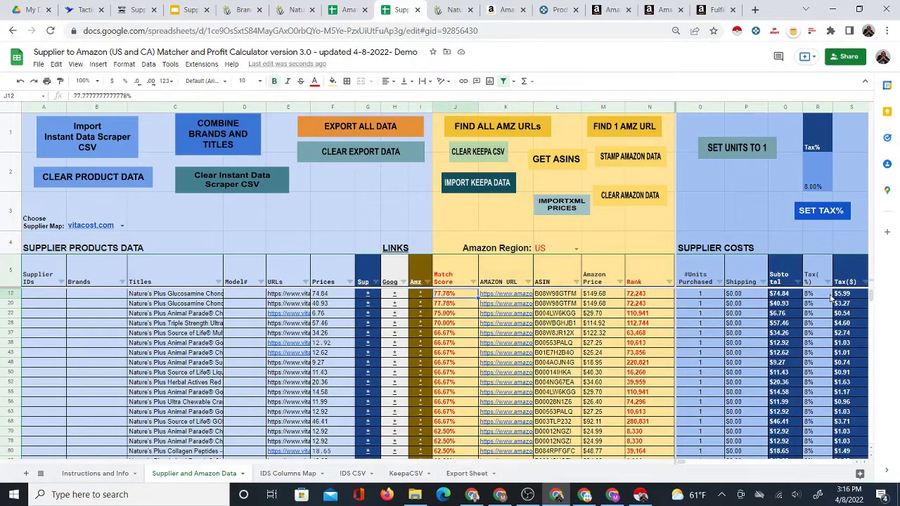
# Open the Vitacost product page and the matched Amazon listing for row 20, the second glucosamine product.
pyautogui.click(371, 308)
pyautogui.click(397, 318)
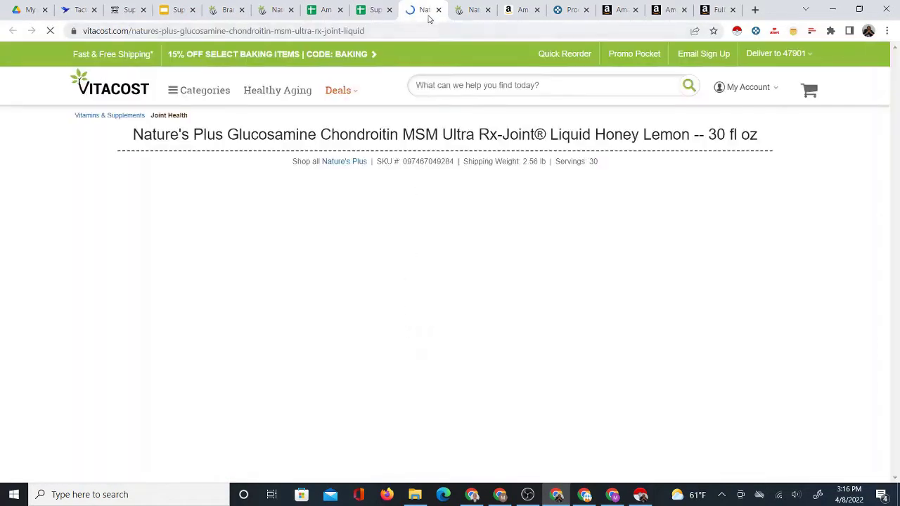
pyautogui.click(374, 9)
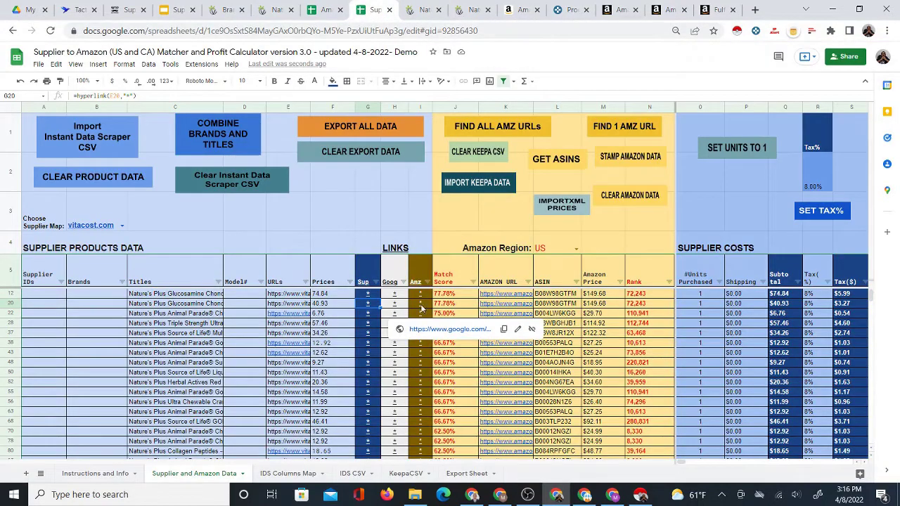
pyautogui.click(420, 304)
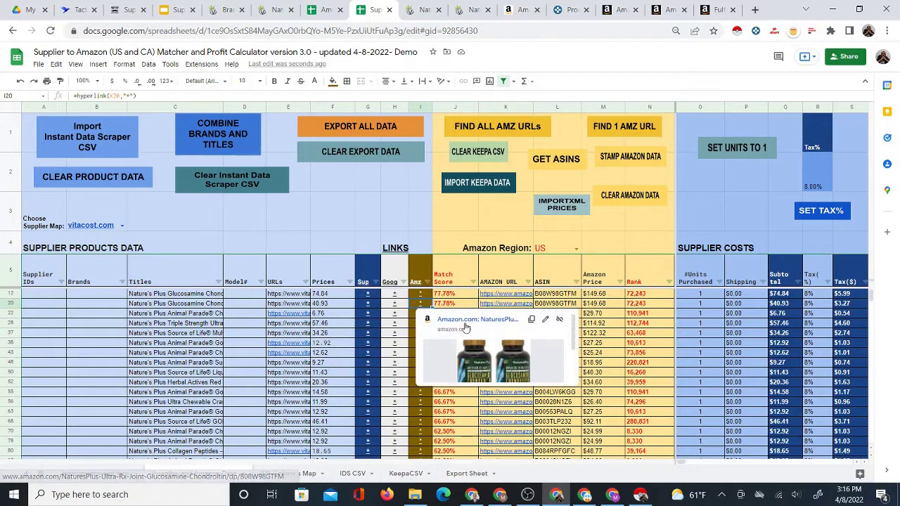
pyautogui.click(465, 326)
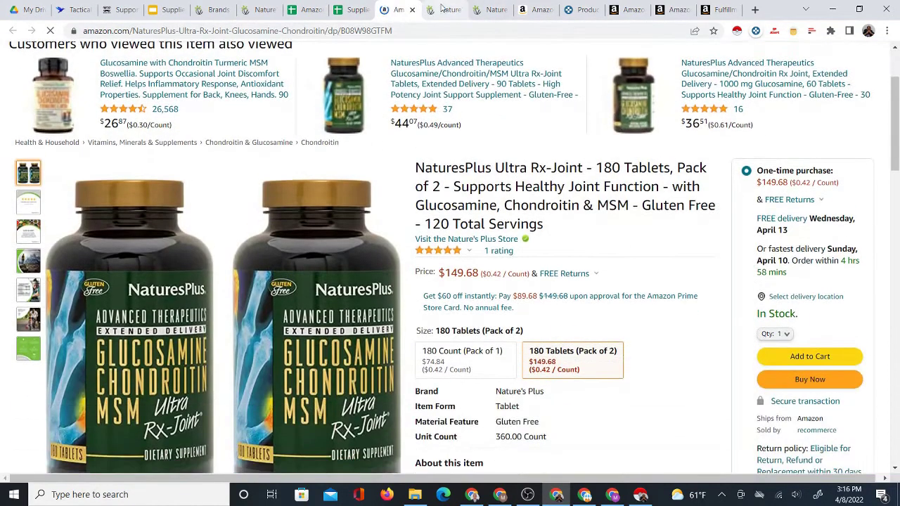
# Compare the product form and size on row 20's Vitacost page with its Amazon listing.
pyautogui.click(435, 10)
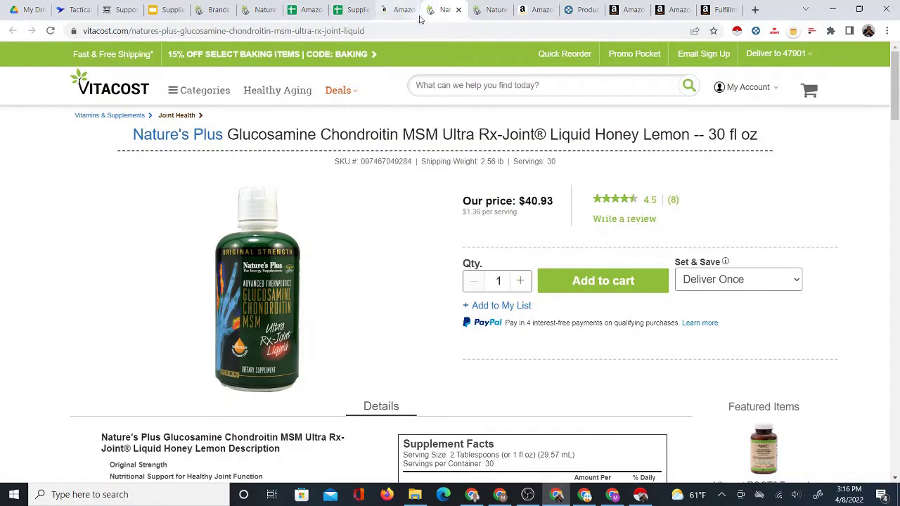
pyautogui.click(394, 11)
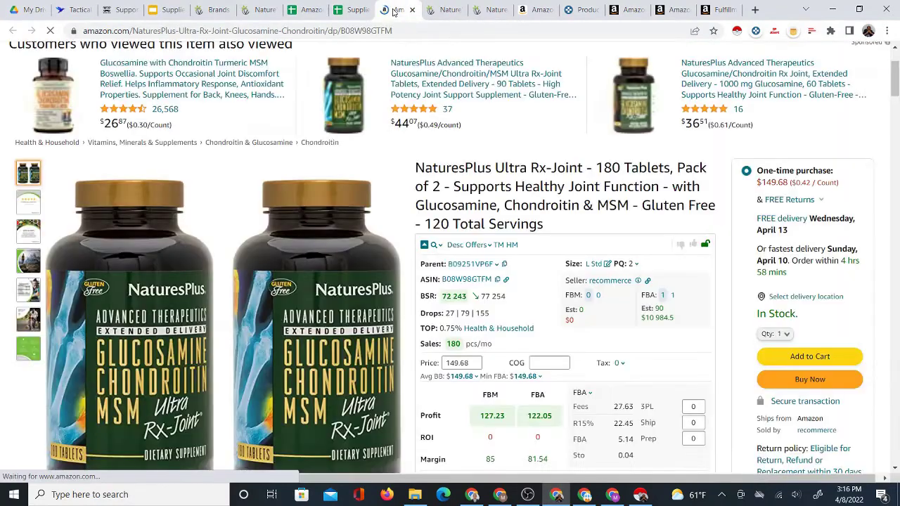
pyautogui.click(436, 10)
# Close the open glucosamine product tabs from Vitacost and Amazon and return to the supplier sheet.
pyautogui.click(414, 15)
pyautogui.click(412, 10)
pyautogui.click(412, 11)
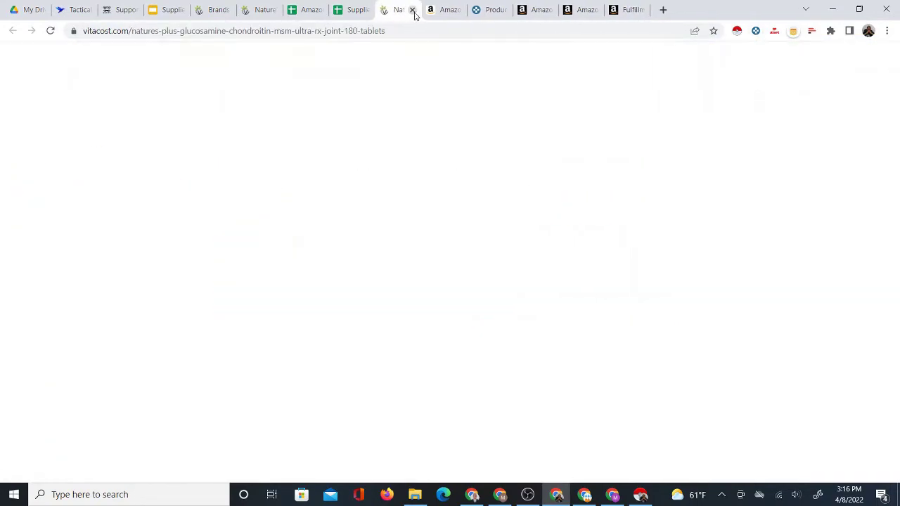
pyautogui.click(413, 10)
pyautogui.click(412, 10)
pyautogui.click(355, 10)
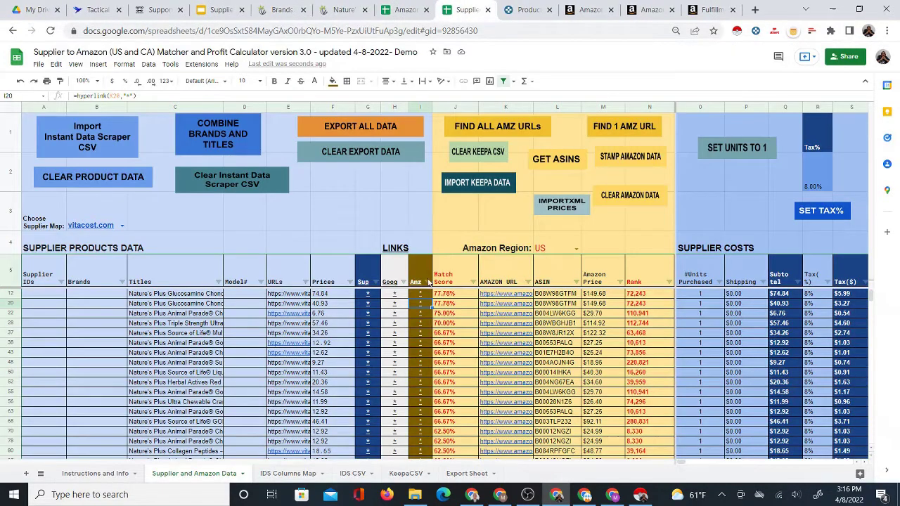
# Preview row 22's supplier and Amazon links, and open the Animal Parade children's liquid multivitamin on both sites.
pyautogui.click(372, 317)
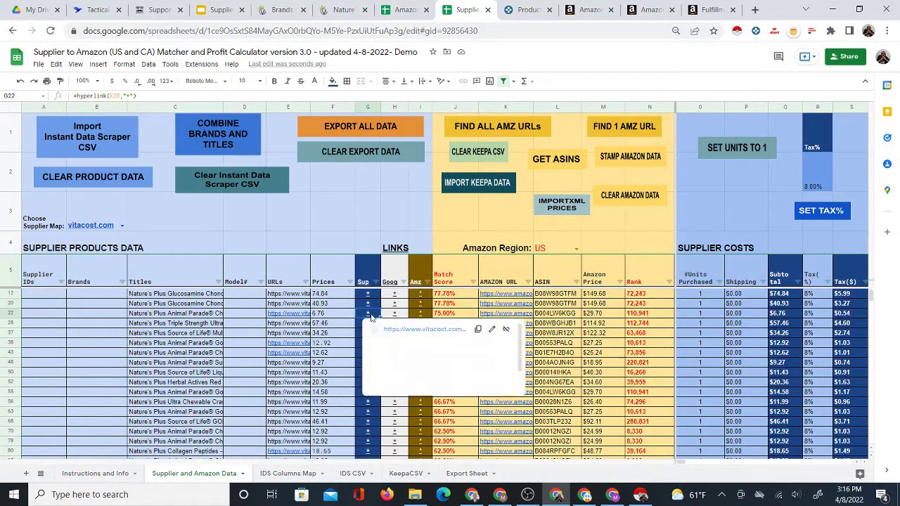
pyautogui.click(421, 313)
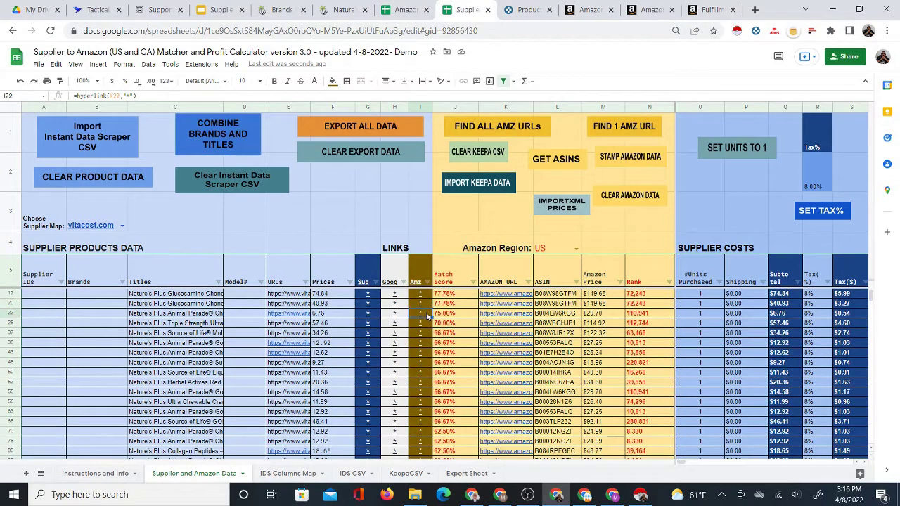
pyautogui.click(373, 315)
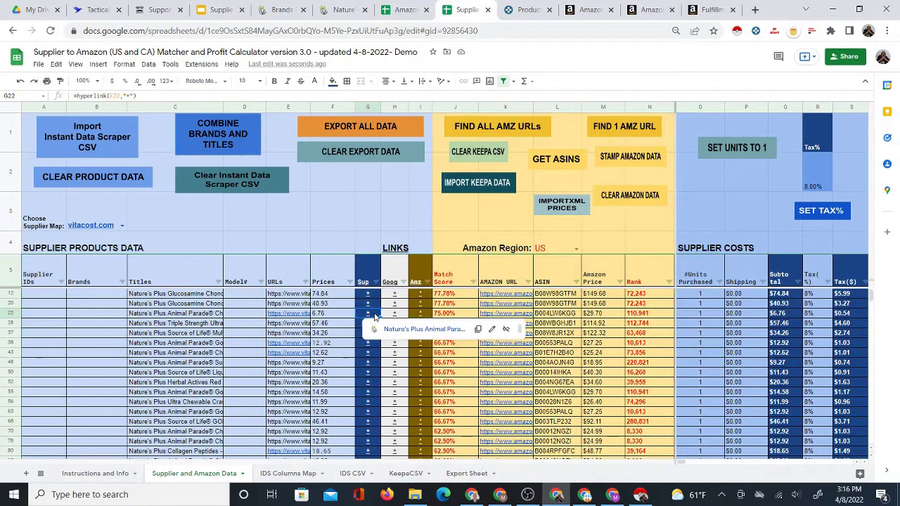
pyautogui.click(419, 316)
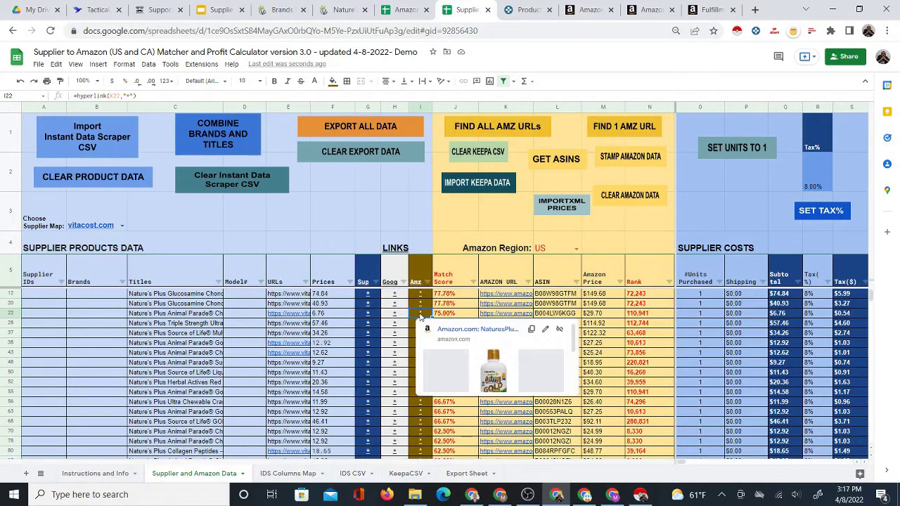
pyautogui.click(374, 316)
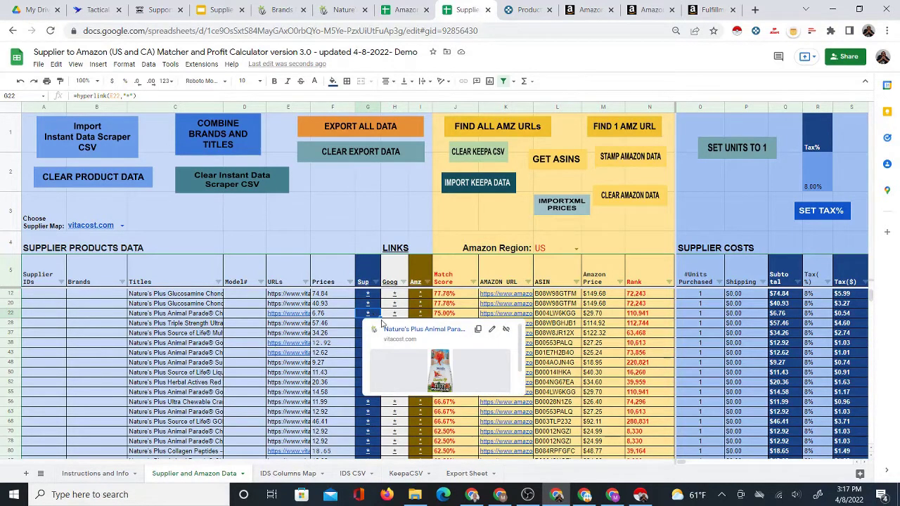
pyautogui.click(396, 331)
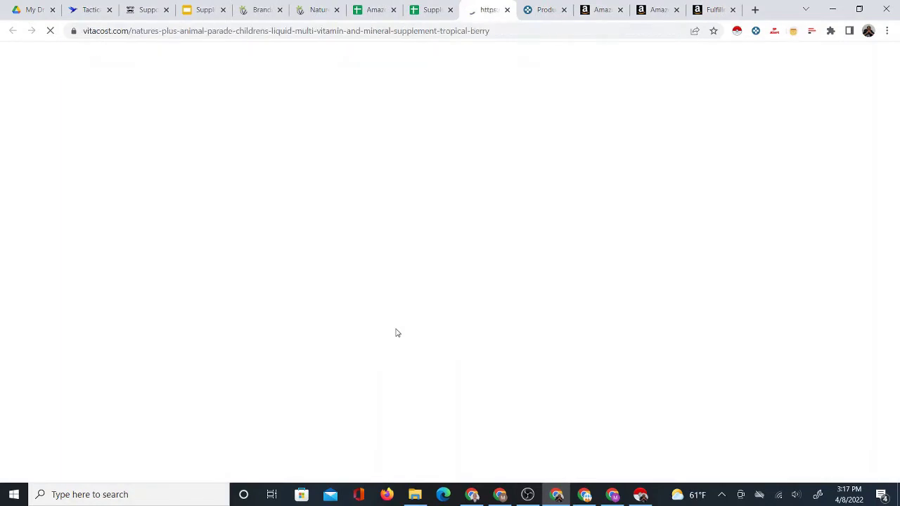
pyautogui.click(431, 8)
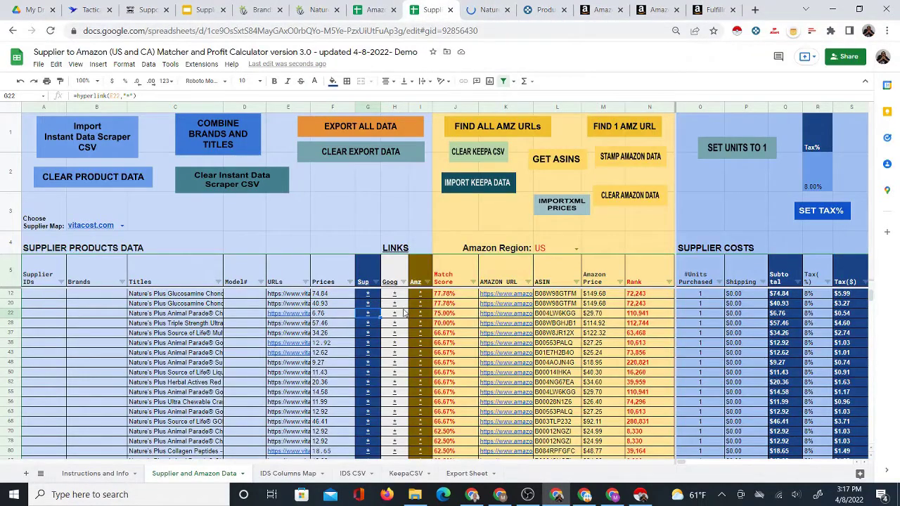
pyautogui.click(422, 316)
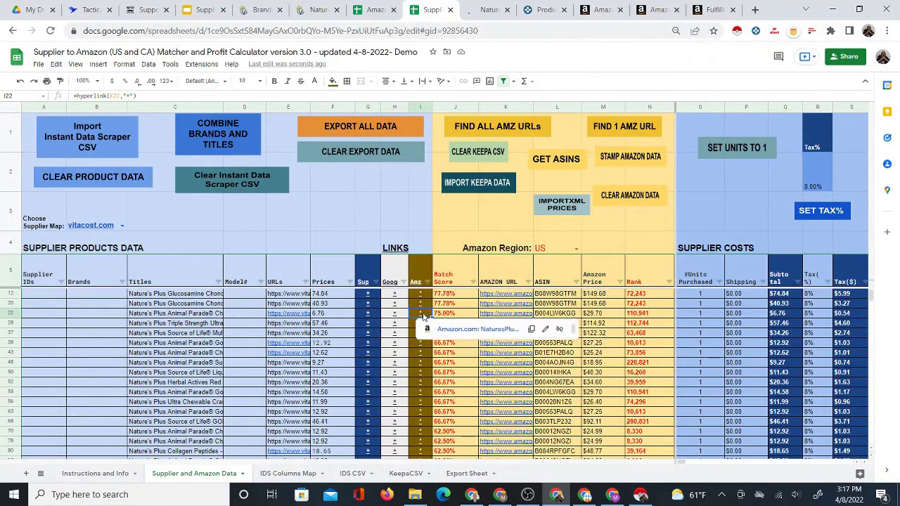
pyautogui.click(459, 332)
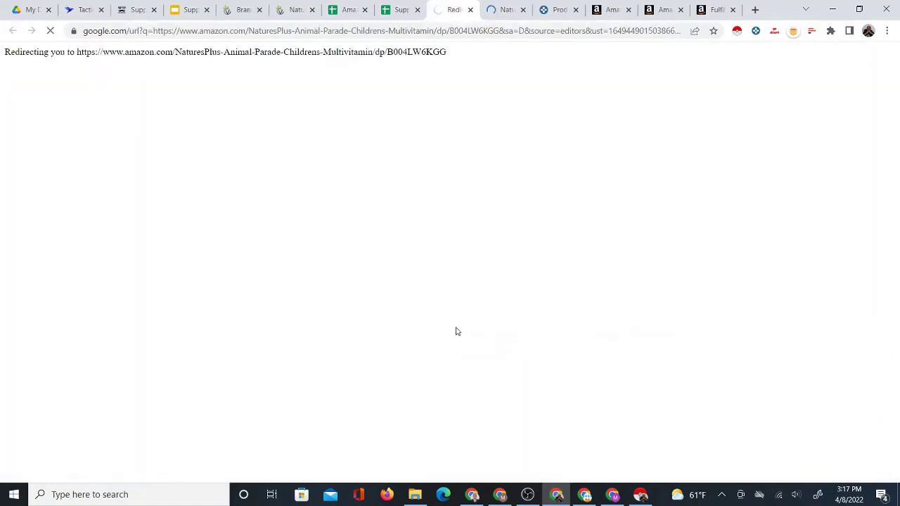
# Return to the supplier sheet and review row 22 across its cost columns to the estimated profit and ROI.
pyautogui.click(408, 10)
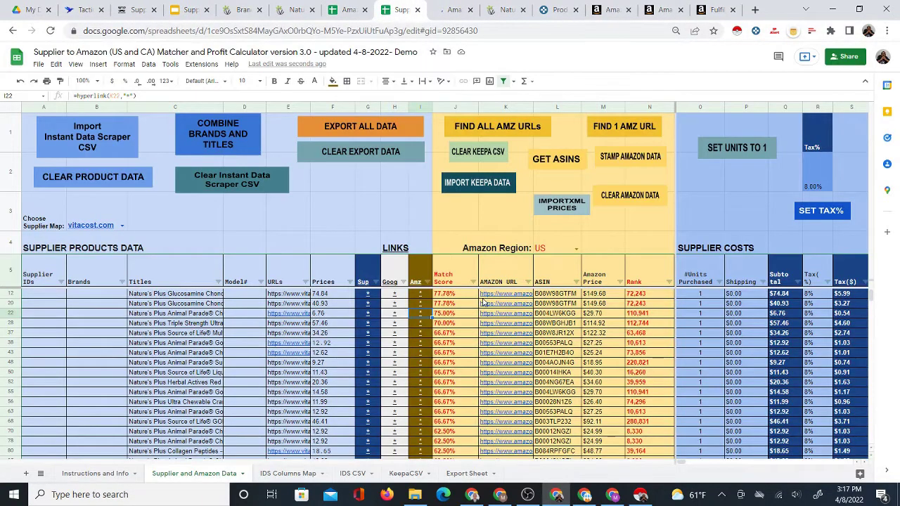
pyautogui.press('Right')
pyautogui.press('Right')
pyautogui.press('Right')
pyautogui.press('Right')
pyautogui.press('Right')
pyautogui.press('Right')
pyautogui.press('Right')
pyautogui.press('Right')
pyautogui.press('Right')
pyautogui.press('Right')
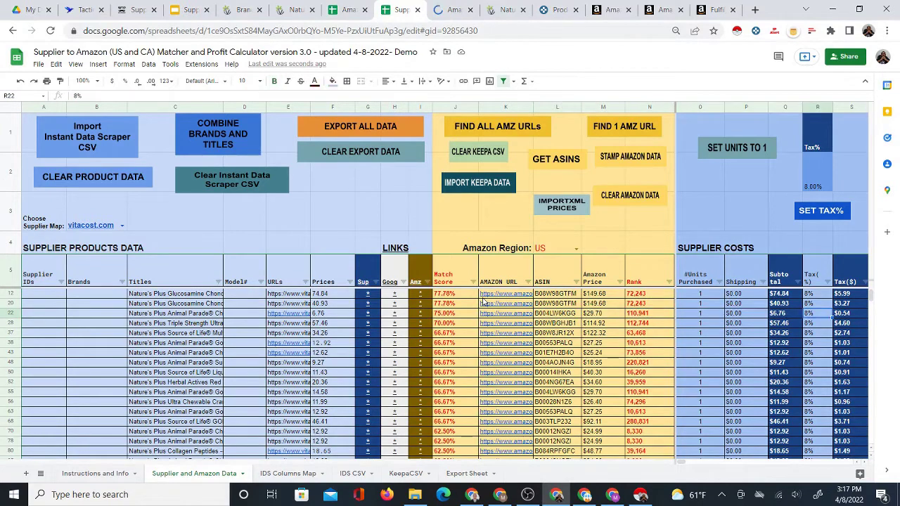
pyautogui.press('Right')
pyautogui.press('Right')
pyautogui.press('Right')
pyautogui.press('Right')
pyautogui.press('Right')
pyautogui.press('Right')
pyautogui.press('Right')
pyautogui.press('Right')
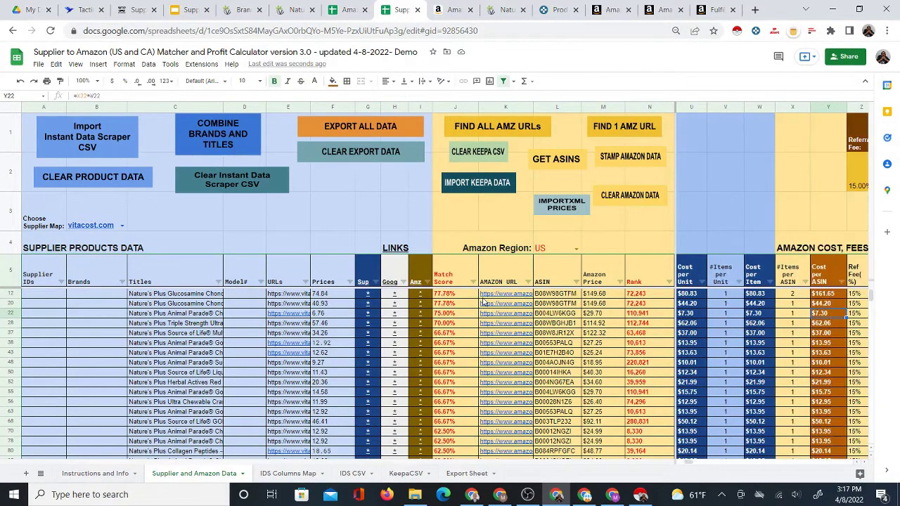
pyautogui.press('Right')
pyautogui.press('Right')
pyautogui.press('Right')
pyautogui.press('Right')
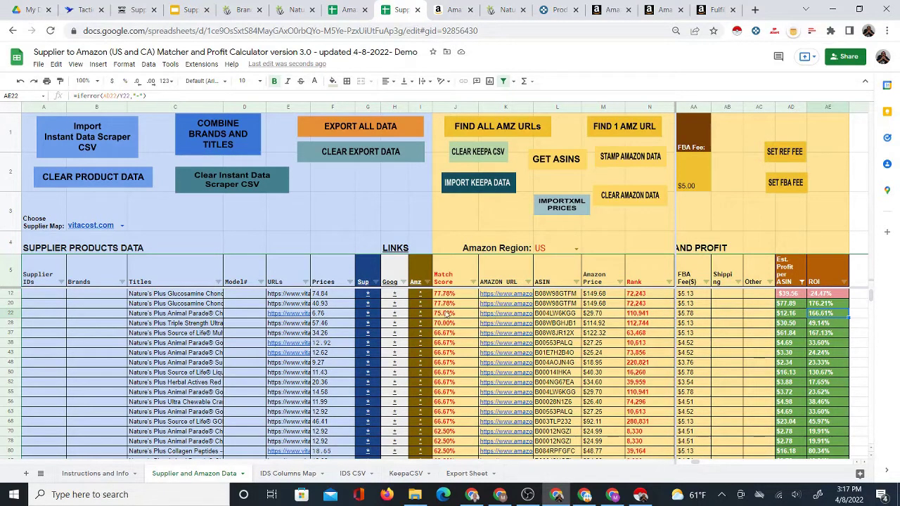
# Place the Animal Parade Amazon tab after its Vitacost tab and view the listing's size and sales data.
pyautogui.click(452, 12)
pyautogui.moveTo(452, 11); pyautogui.dragTo(505, 11)
pyautogui.scroll(-2, 488, 278)
pyautogui.scroll(-3, 488, 278)
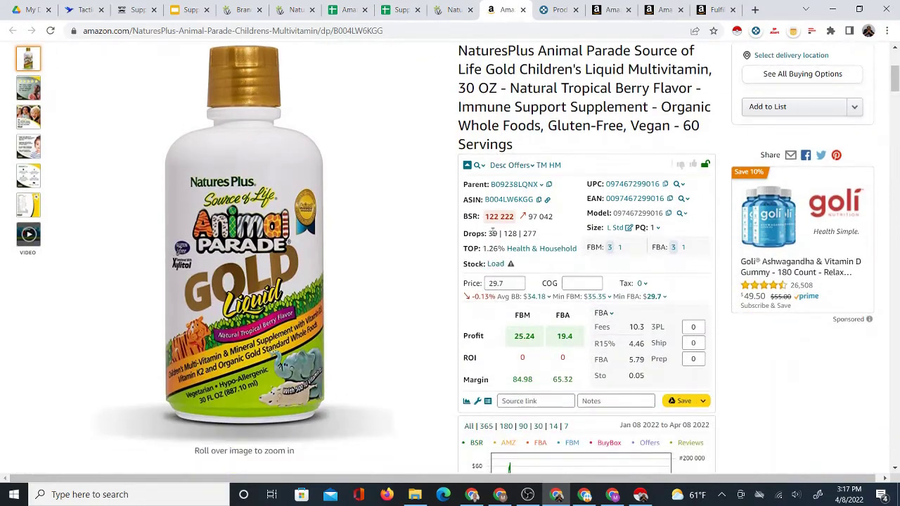
# Compare the bottle size, product version and price of the Animal Parade liquid on the Vitacost page and the Amazon listing.
pyautogui.click(447, 11)
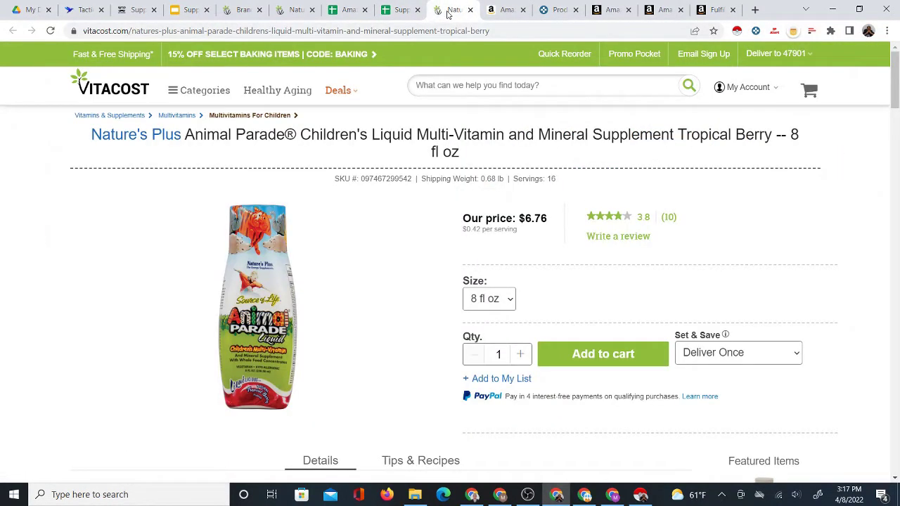
pyautogui.click(506, 12)
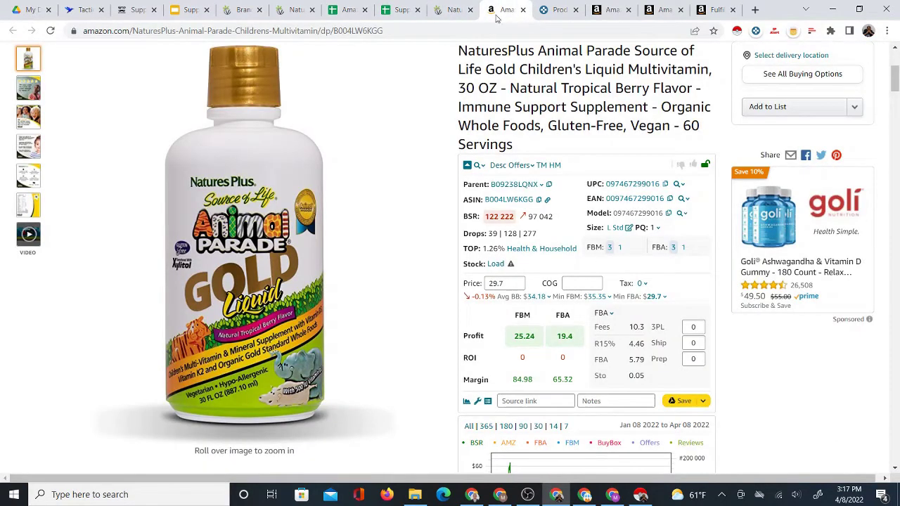
pyautogui.click(452, 12)
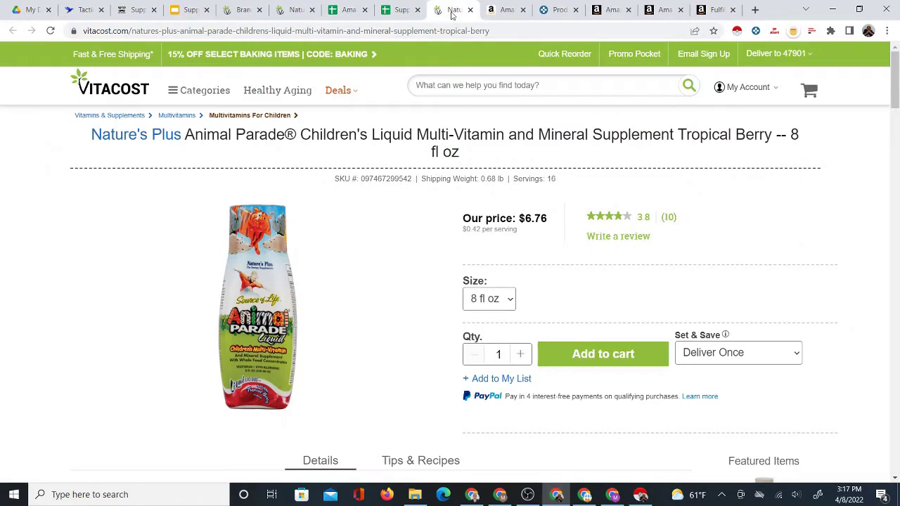
pyautogui.click(500, 12)
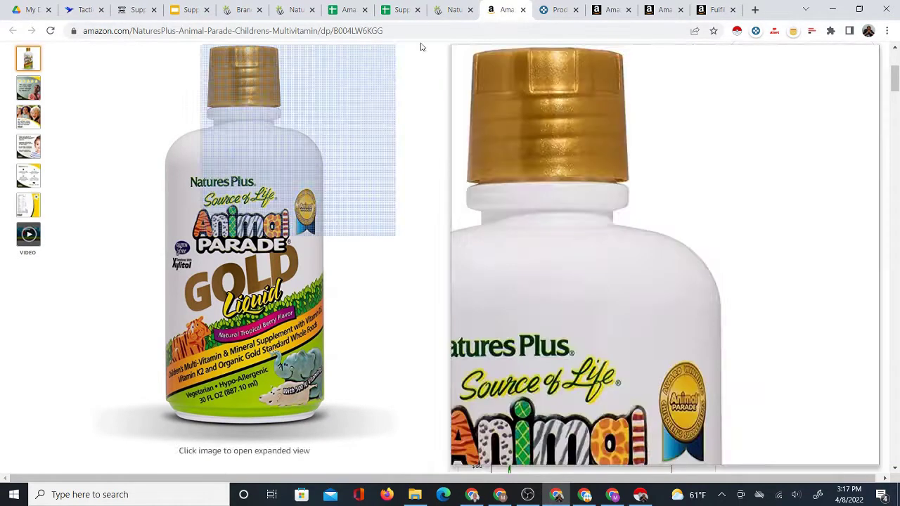
pyautogui.click(454, 10)
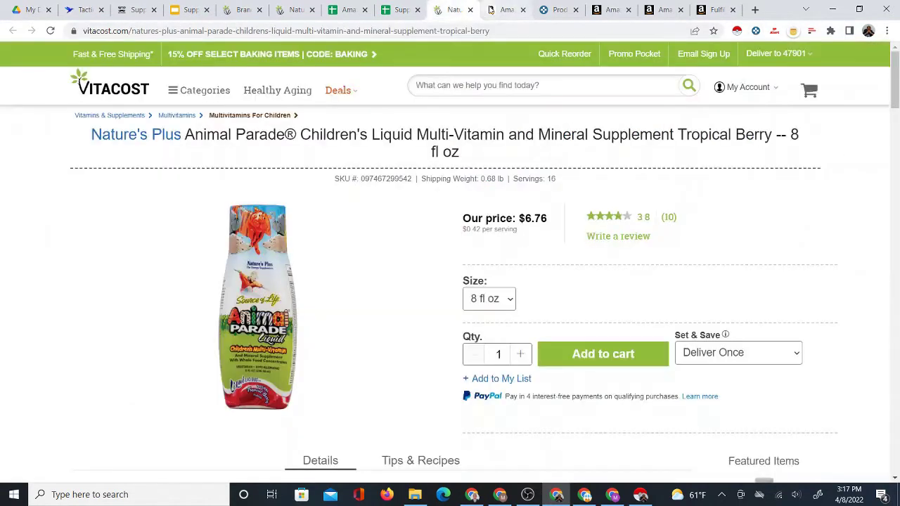
pyautogui.click(505, 10)
# Look through the Amazon listing's related products for the same Animal Parade liquid sold on Vitacost.
pyautogui.scroll(3, 378, 231)
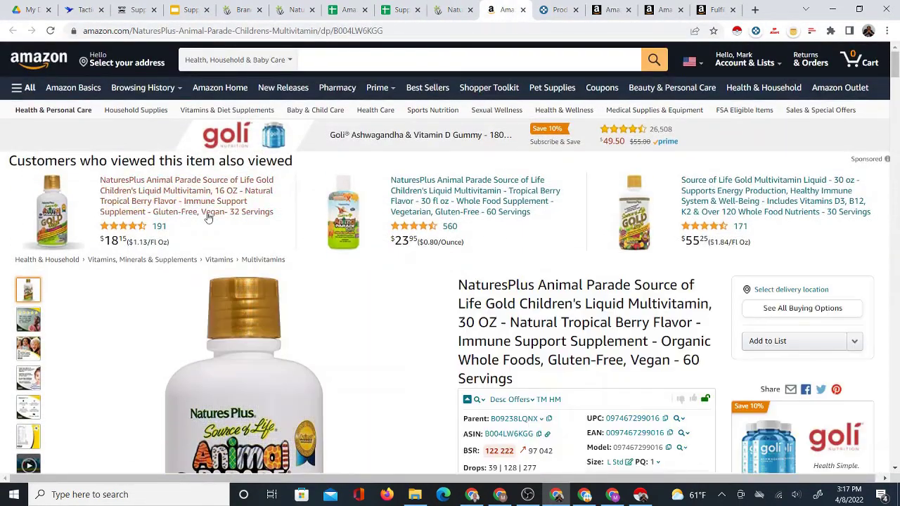
pyautogui.click(450, 13)
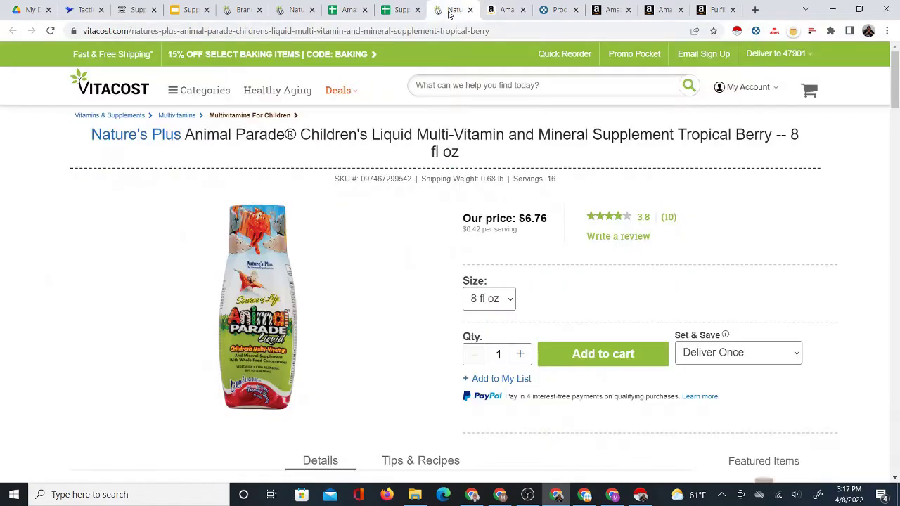
pyautogui.click(485, 12)
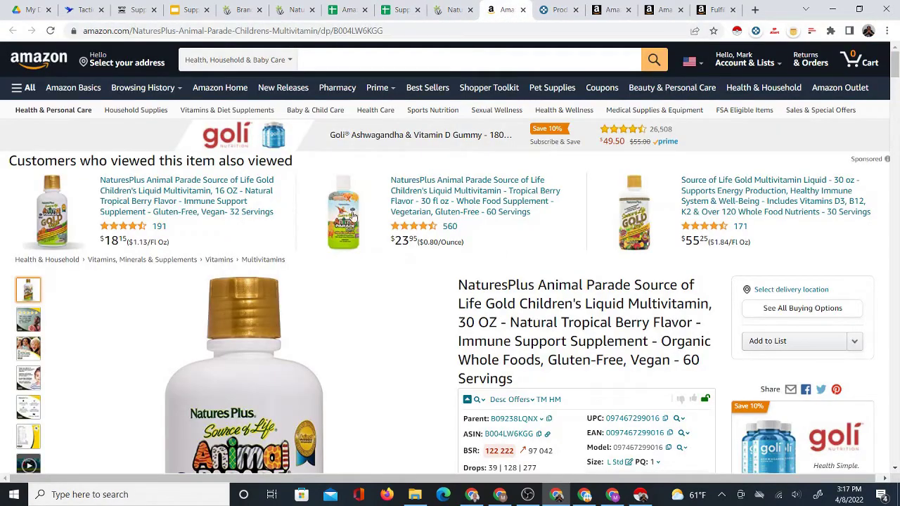
pyautogui.scroll(-3, 428, 198)
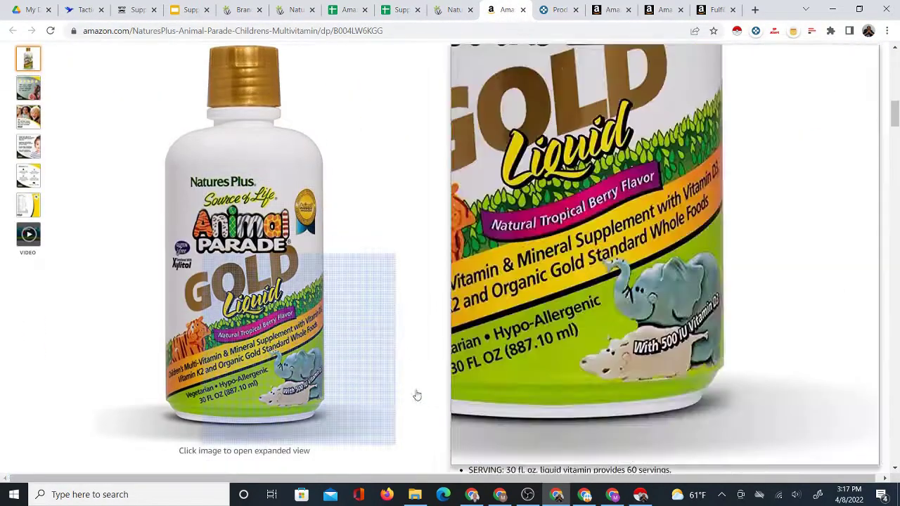
pyautogui.scroll(-4, 408, 383)
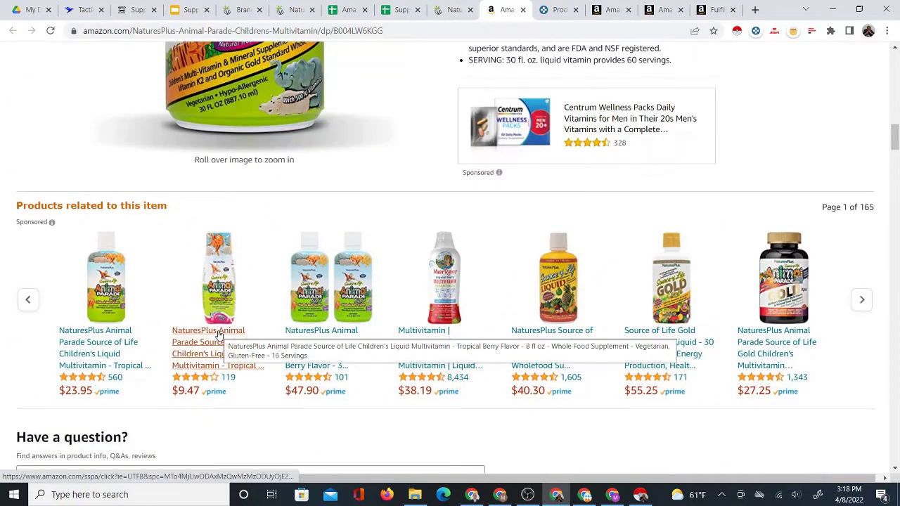
# Recheck the Vitacost product, then open the related 8 fl oz Tropical Berry Amazon listing and view its price and seller data.
pyautogui.click(452, 10)
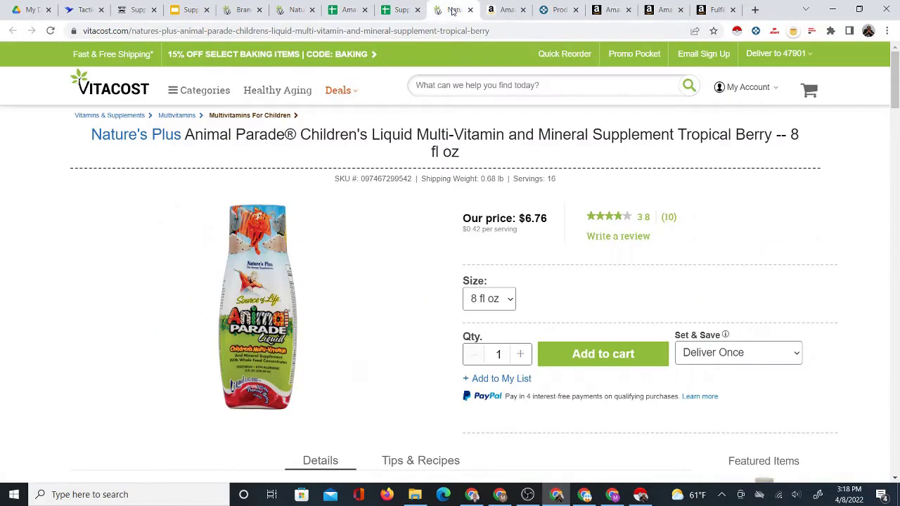
pyautogui.click(507, 10)
pyautogui.click(205, 355)
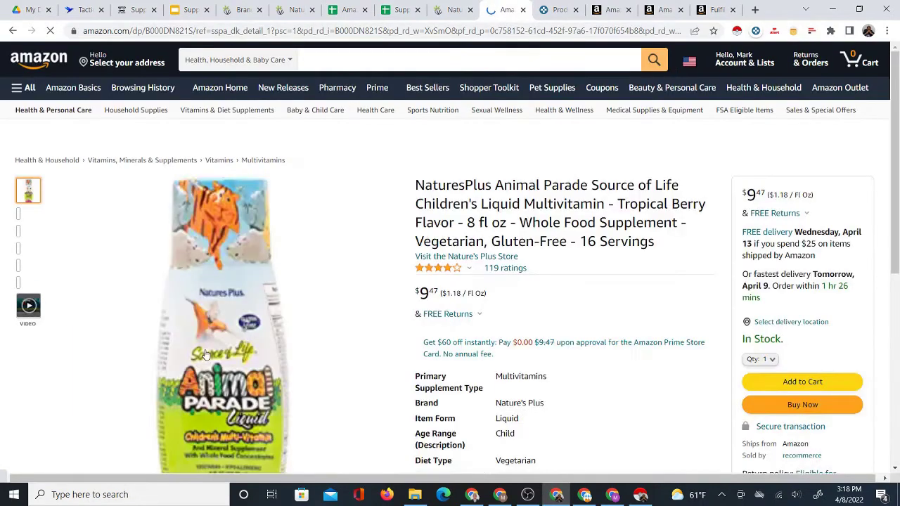
pyautogui.scroll(-2, 418, 277)
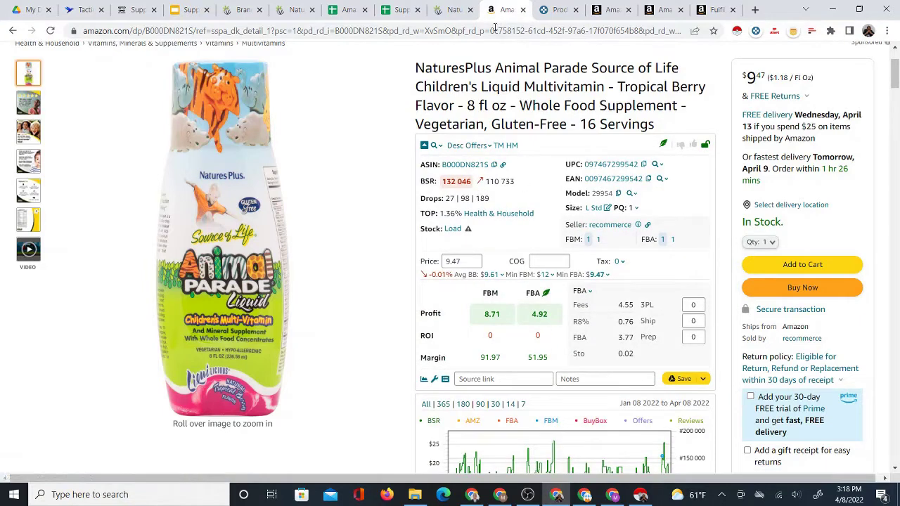
pyautogui.click(452, 12)
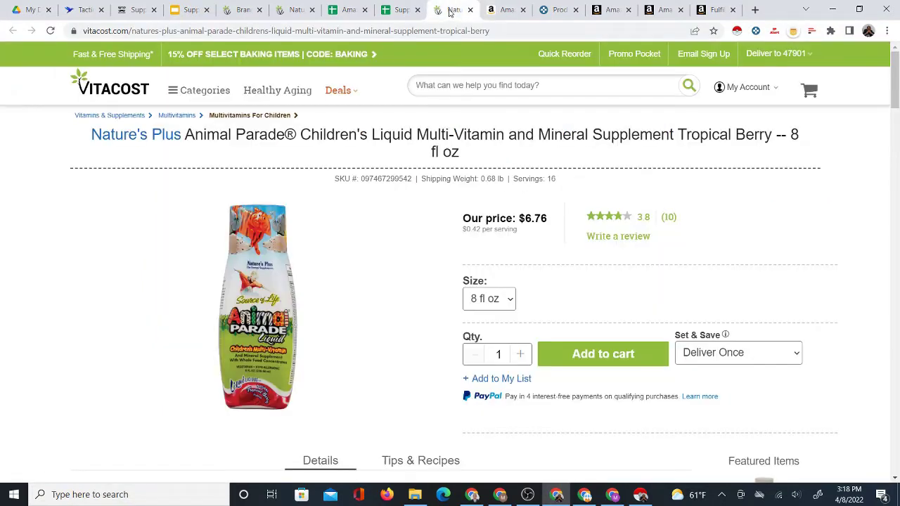
pyautogui.click(505, 10)
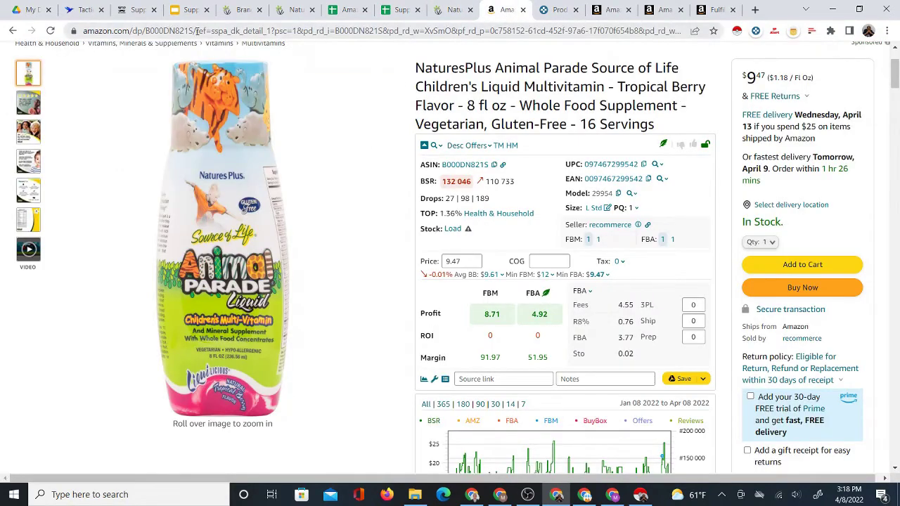
pyautogui.moveTo(192, 30); pyautogui.dragTo(2, 43)
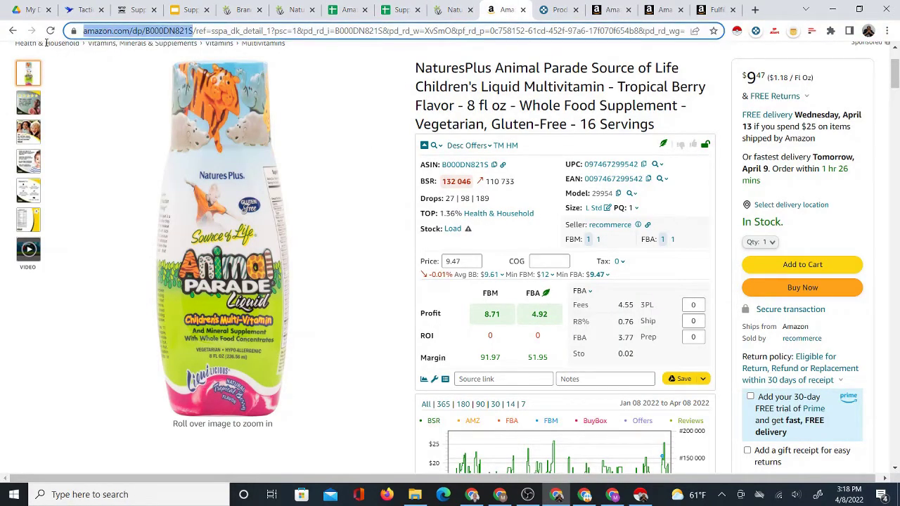
pyautogui.rightClick(101, 33)
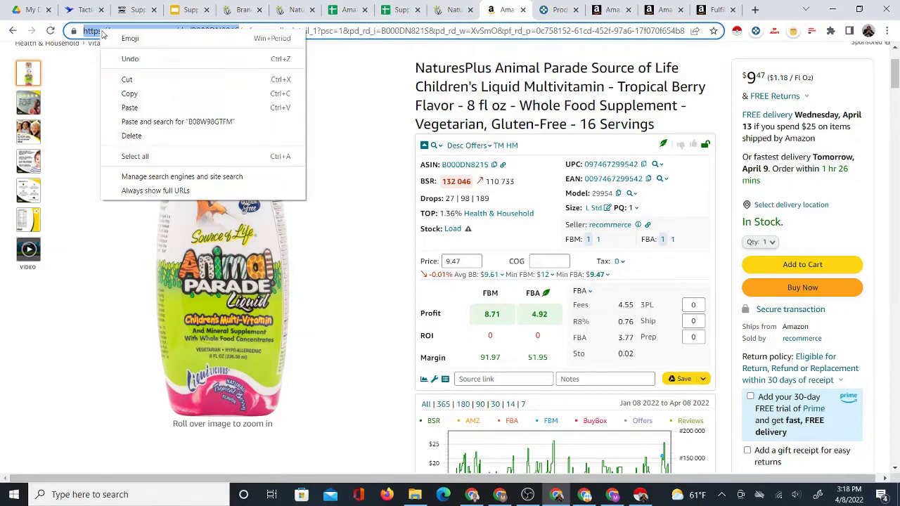
pyautogui.click(149, 95)
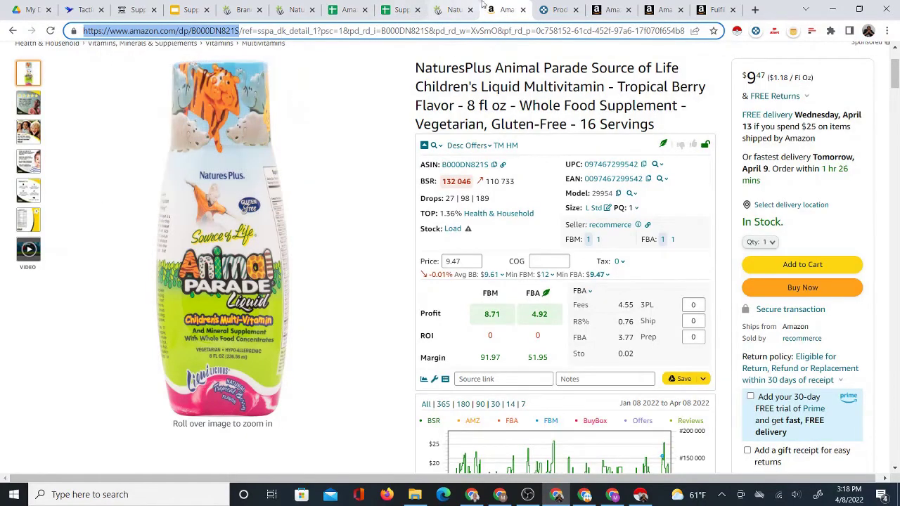
pyautogui.click(392, 10)
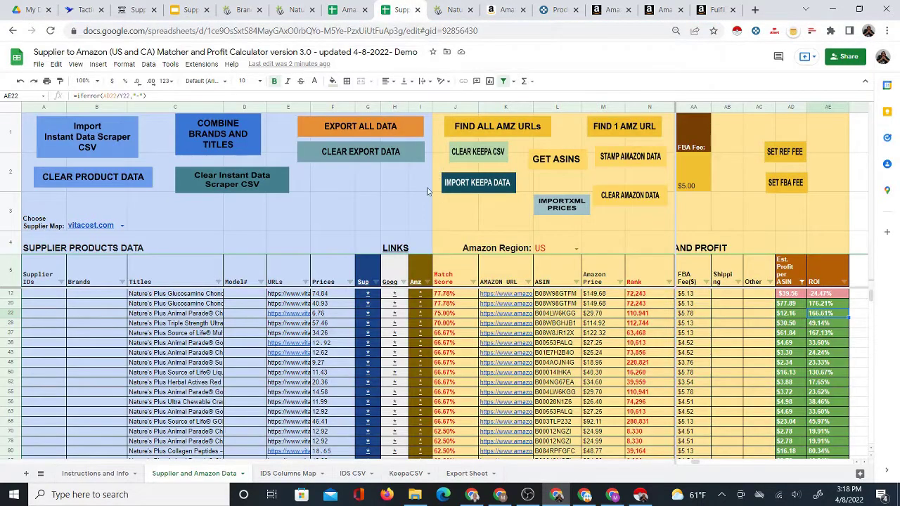
pyautogui.press('Left')
pyautogui.press('Left')
pyautogui.press('Left')
pyautogui.press('Left')
pyautogui.press('Left')
pyautogui.press('Left')
pyautogui.press('Left')
pyautogui.press('Left')
pyautogui.press('Left')
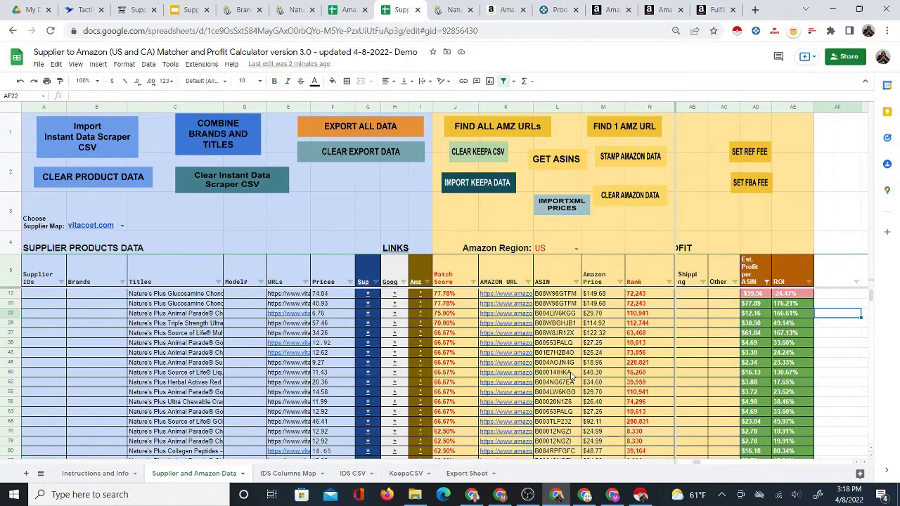
pyautogui.press('Left')
pyautogui.press('Left')
pyautogui.press('Left')
pyautogui.press('Left')
pyautogui.press('Left')
pyautogui.press('Left')
pyautogui.press('Left')
pyautogui.press('Left')
pyautogui.press('Left')
pyautogui.press('Left')
pyautogui.press('Left')
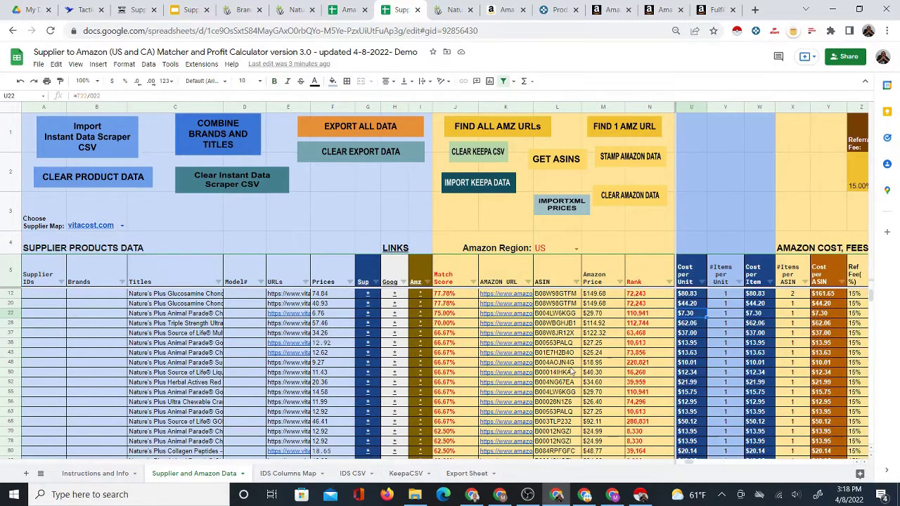
pyautogui.press('Left')
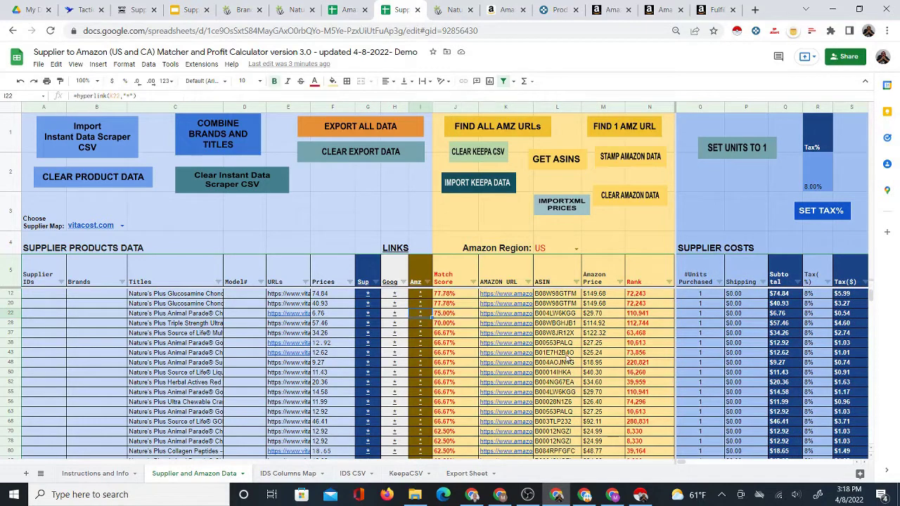
pyautogui.press('Right')
pyautogui.press('Left')
pyautogui.press('Right')
pyautogui.moveTo(531, 327)
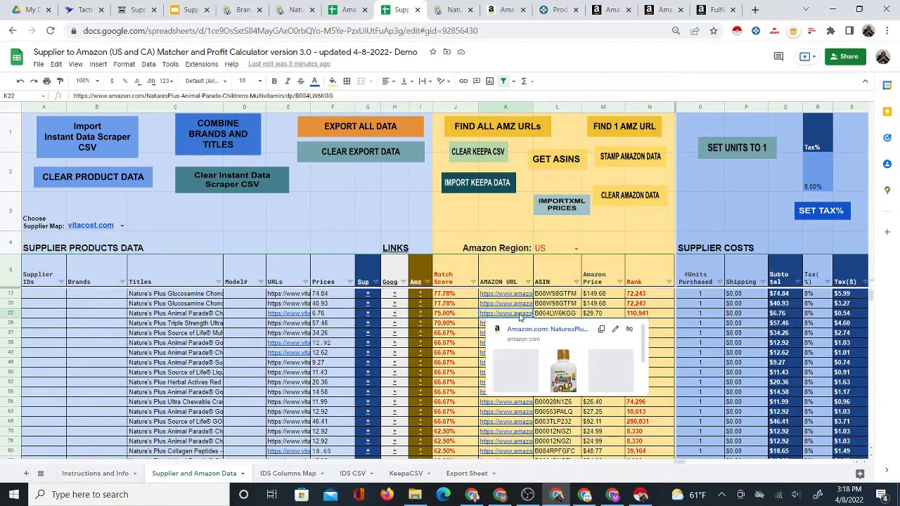
pyautogui.press('Delete')
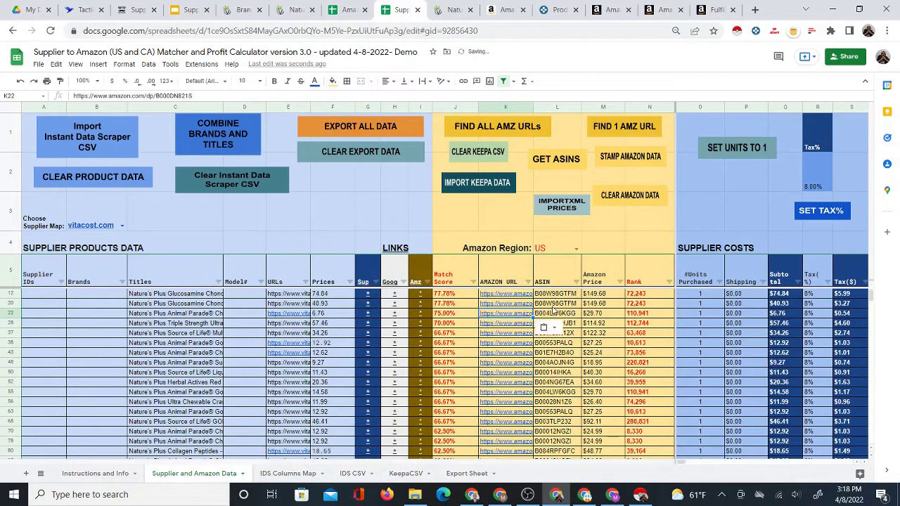
# Clear the old ASIN in row 22 and run the Get ASINs script to extract it from the new link.
pyautogui.click(552, 314)
pyautogui.press('Delete')
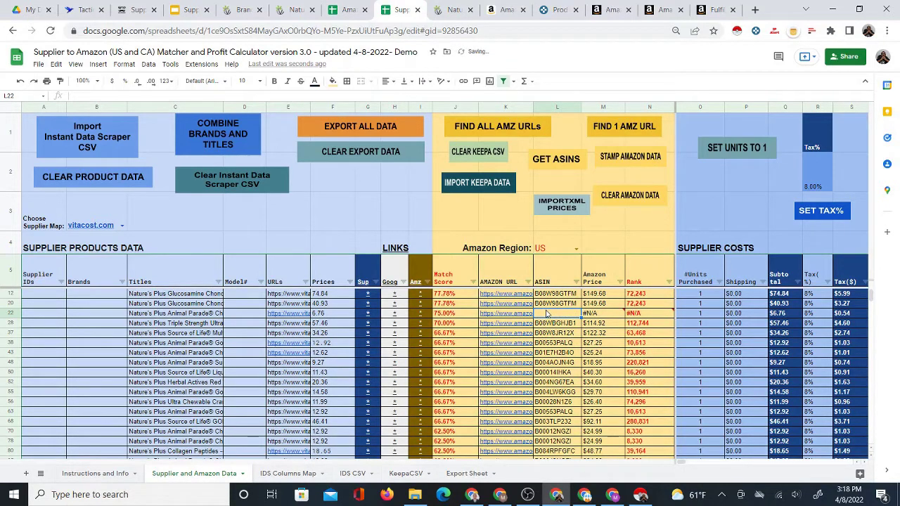
pyautogui.click(561, 169)
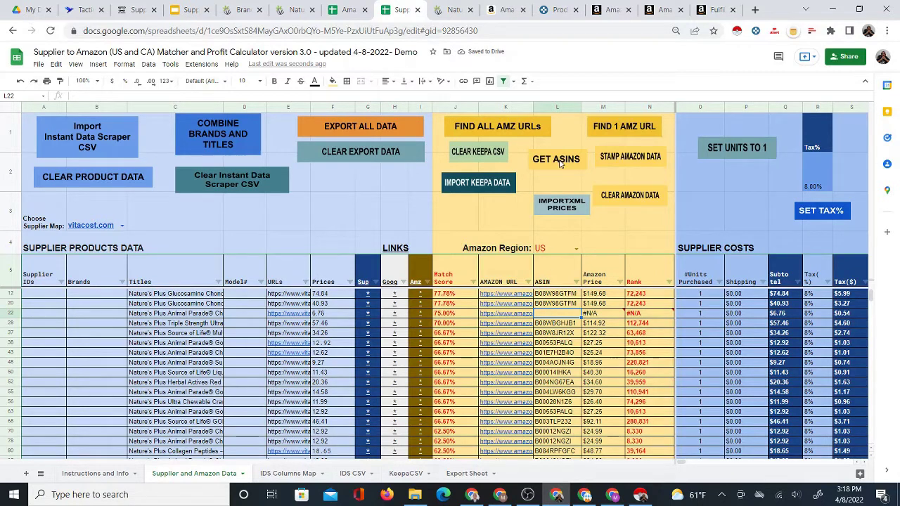
pyautogui.click(563, 331)
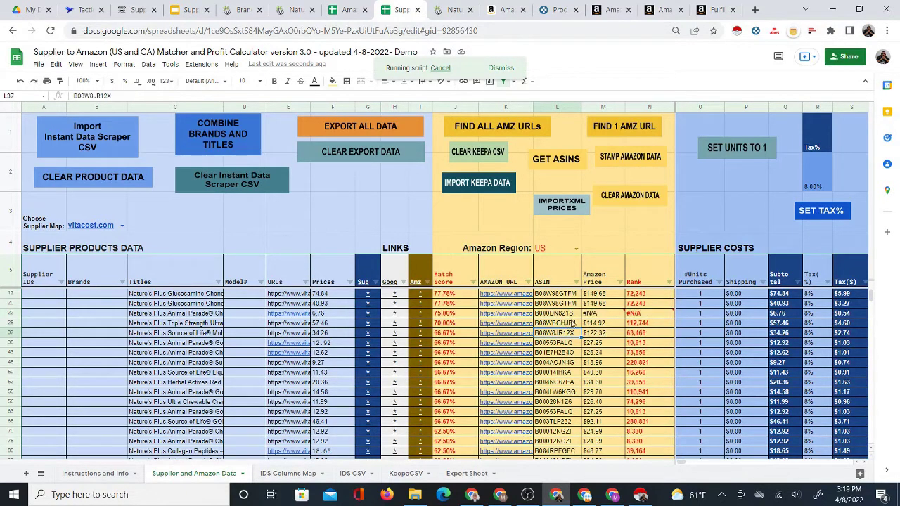
pyautogui.click(562, 314)
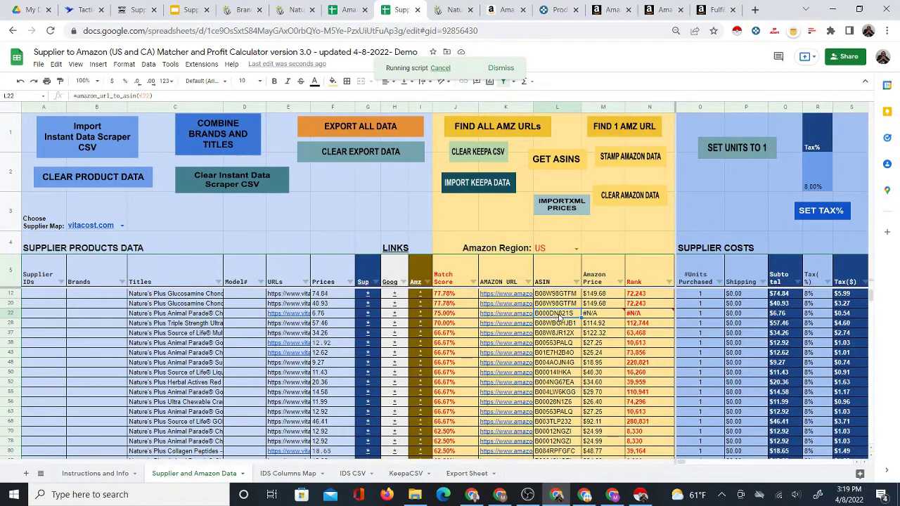
# Run the Stamp Amazon Data script to turn the ASIN, price and rank formulas into fixed values.
pyautogui.click(609, 316)
pyautogui.click(563, 317)
pyautogui.click(620, 161)
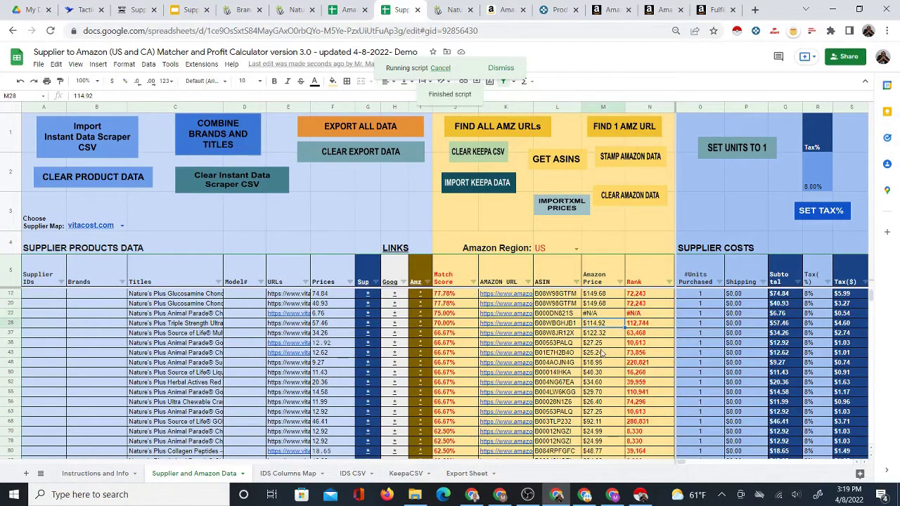
pyautogui.click(606, 402)
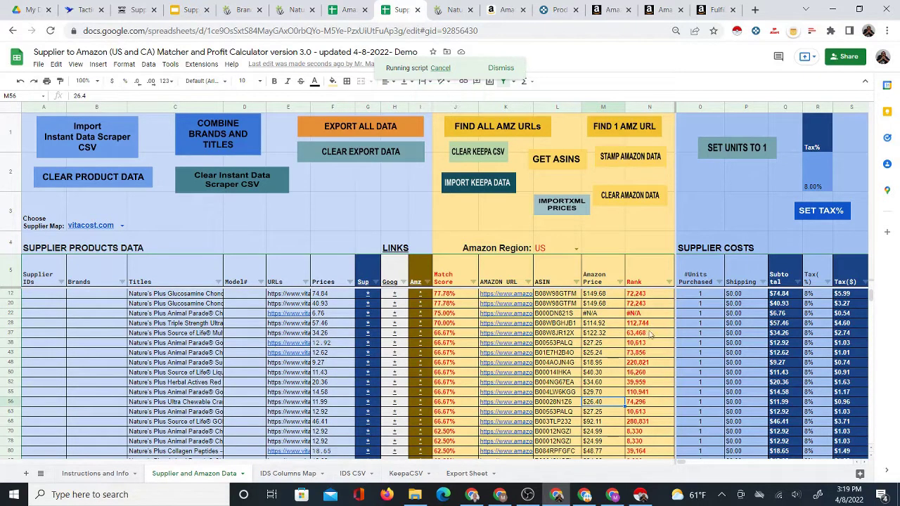
pyautogui.click(572, 316)
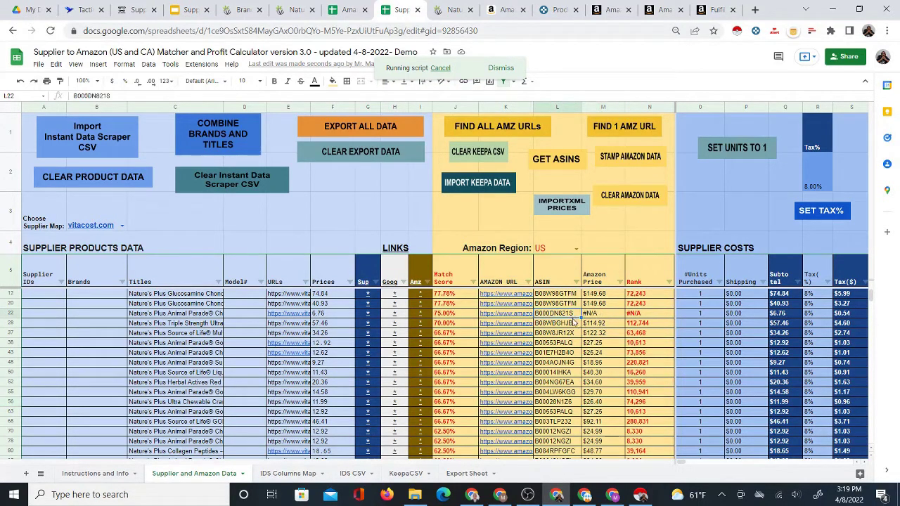
# Clear the #N/A entries from the Amazon Price and Rank cells in row 22.
pyautogui.click(608, 317)
pyautogui.click(657, 317)
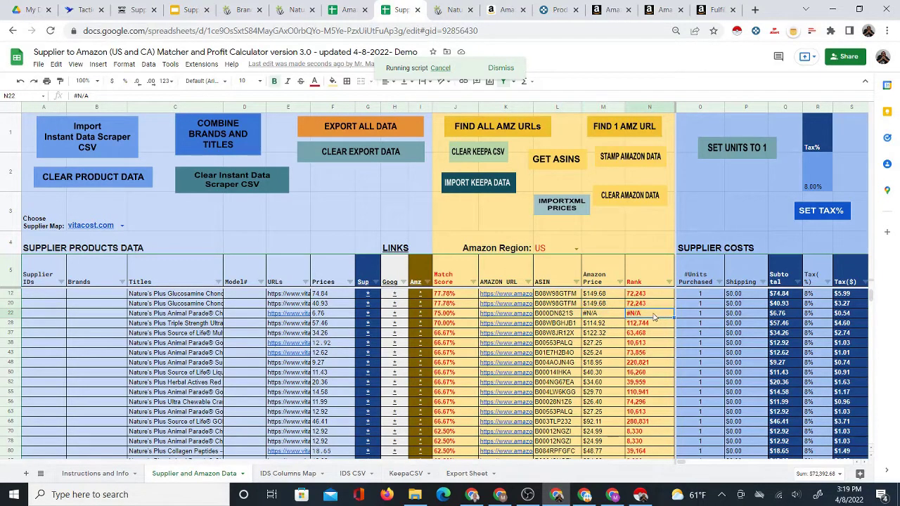
pyautogui.keyDown('shift'); pyautogui.click(611, 316); pyautogui.keyUp('shift')
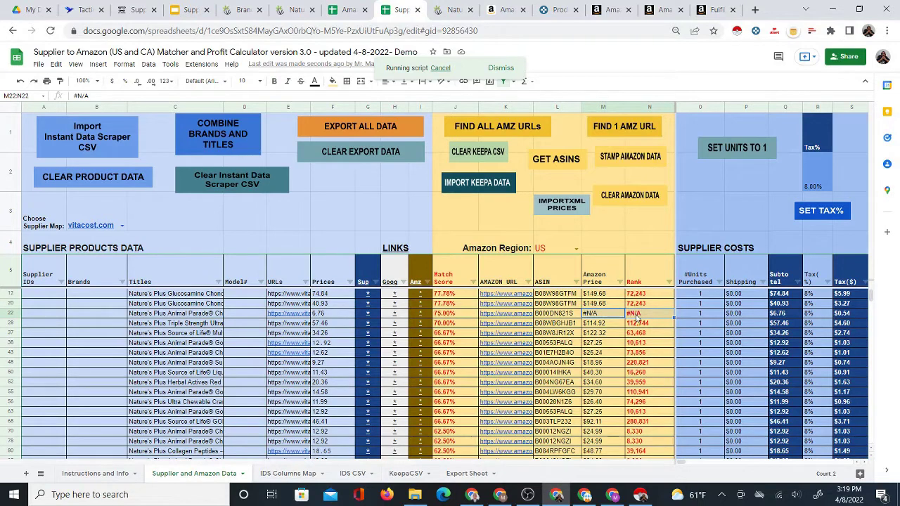
pyautogui.press('Delete')
# Check the price on the Animal Parade Amazon listing and enter 9.47 as the Amazon Price in row 22.
pyautogui.click(616, 318)
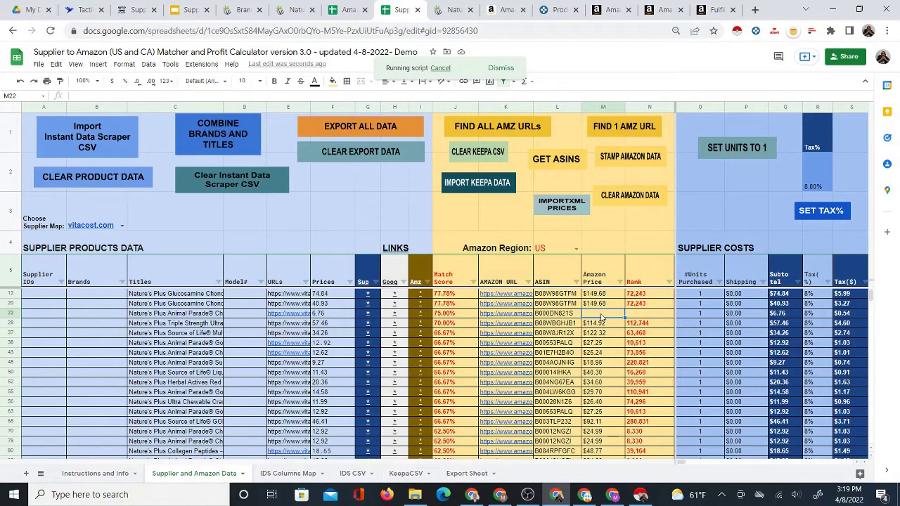
pyautogui.click(501, 17)
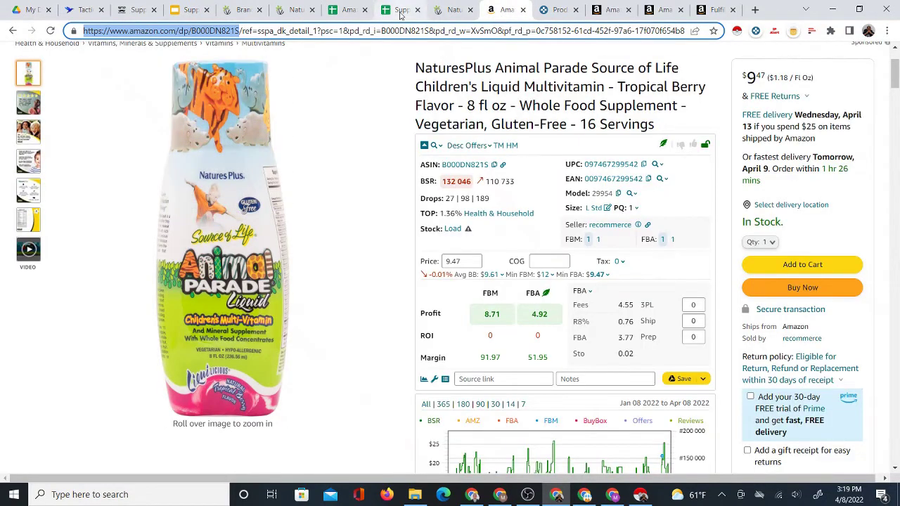
pyautogui.click(344, 17)
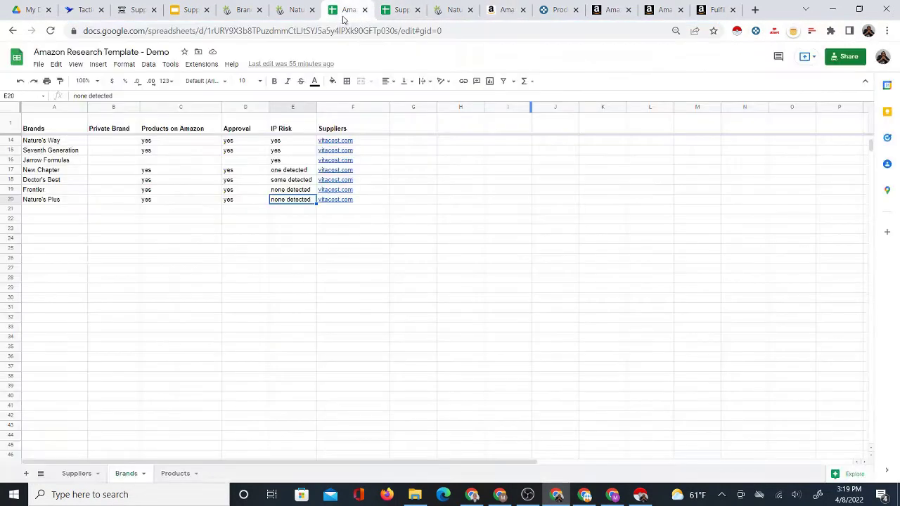
pyautogui.click(400, 10)
pyautogui.click(345, 11)
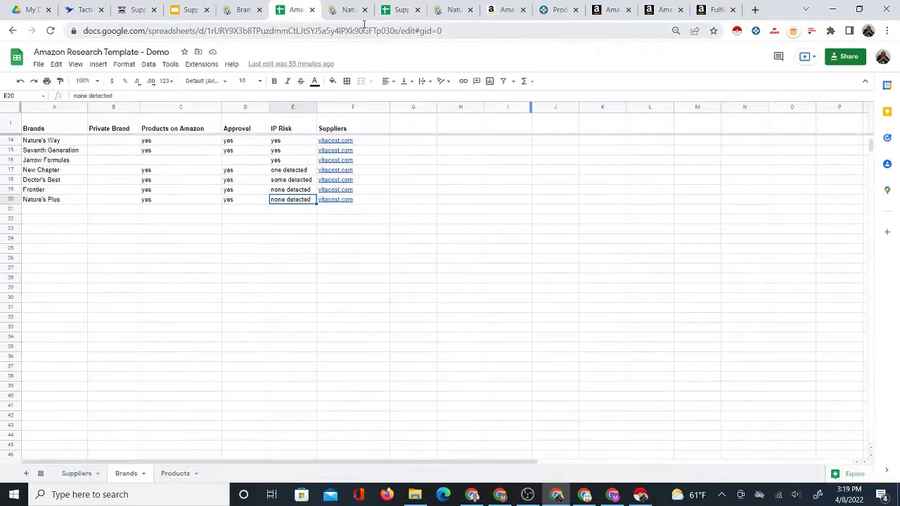
pyautogui.click(399, 10)
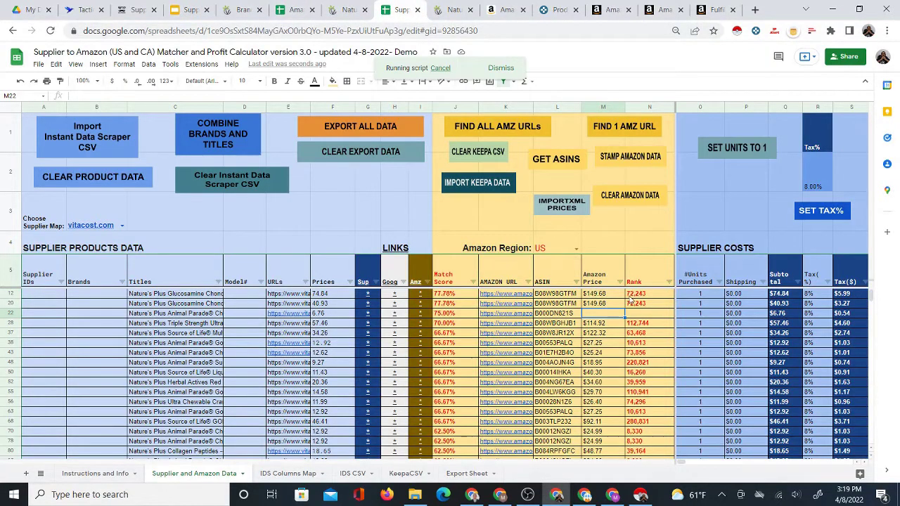
pyautogui.write('9.4')
pyautogui.press('Return')
pyautogui.press('Up')
# Clear the #N/A entry from the FBA Fee cell in row 22.
pyautogui.press('Right')
pyautogui.press('Right')
pyautogui.press('Right')
pyautogui.press('Right')
pyautogui.press('Right')
pyautogui.press('Right')
pyautogui.press('Right')
pyautogui.press('Right')
pyautogui.press('Right')
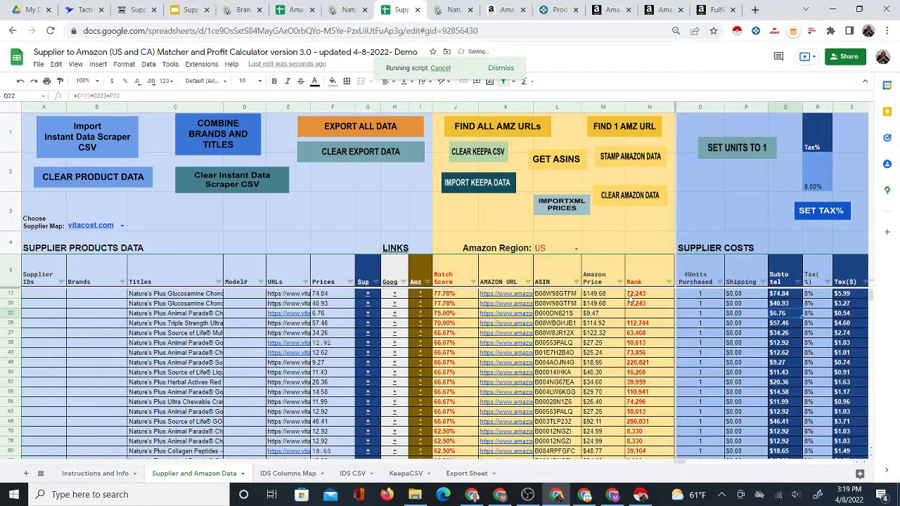
pyautogui.press('Right')
pyautogui.press('Right')
pyautogui.press('Right')
pyautogui.press('Right')
pyautogui.press('Right')
pyautogui.press('Right')
pyautogui.press('Right')
pyautogui.press('Right')
pyautogui.press('Right')
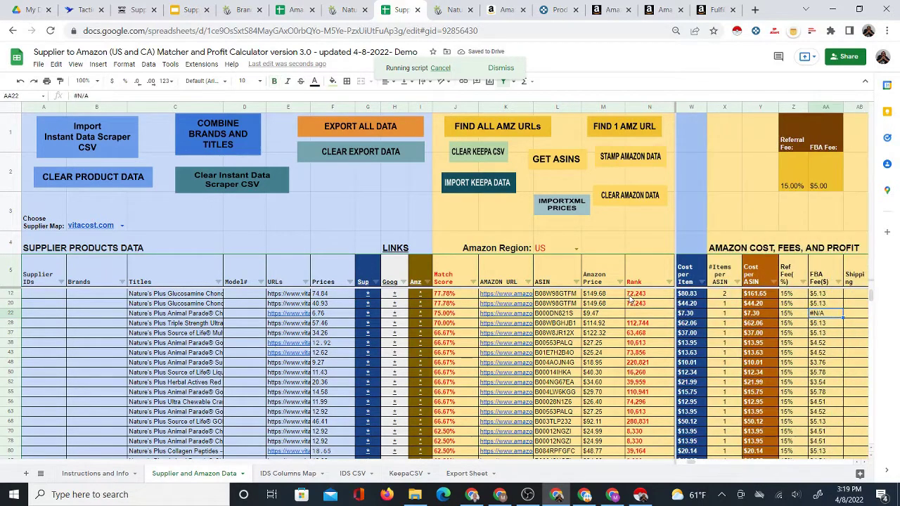
pyautogui.press('Left')
pyautogui.press('Left')
pyautogui.press('Left')
pyautogui.press('Left')
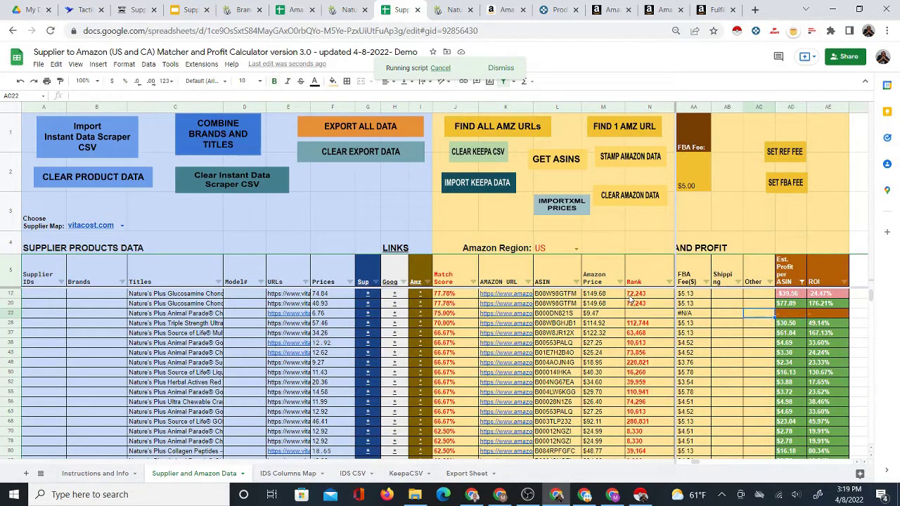
pyautogui.press('Right')
pyautogui.press('Left')
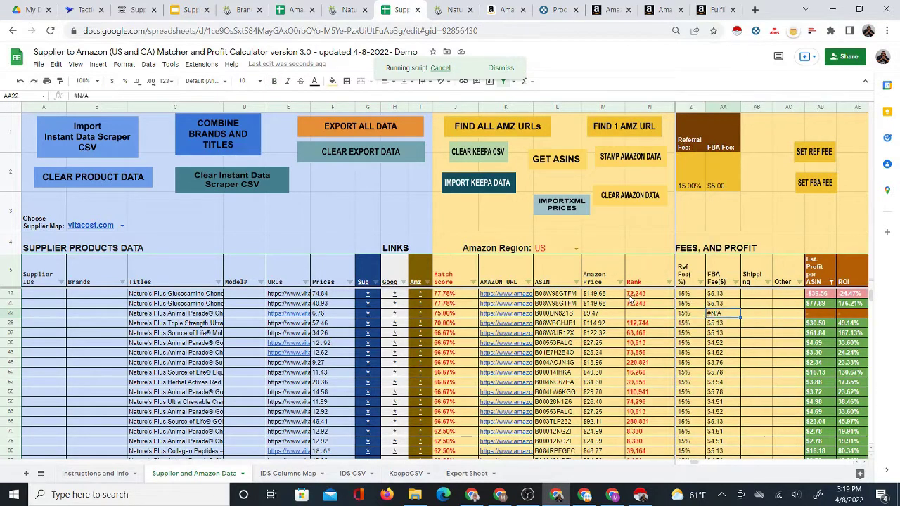
pyautogui.press('Delete')
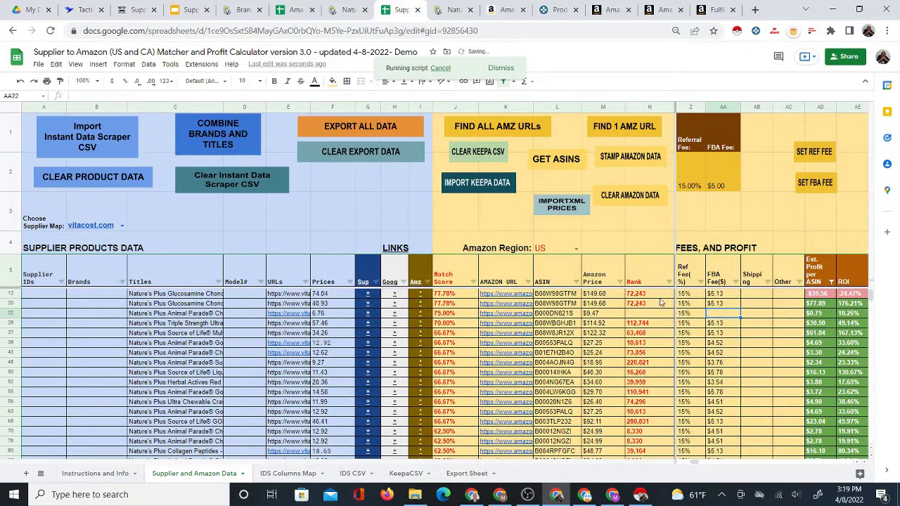
# Look up the FBA fee on the Amazon listing, then look over the Seller Central FBA Revenue Calculator's product search and fee fields.
pyautogui.click(502, 9)
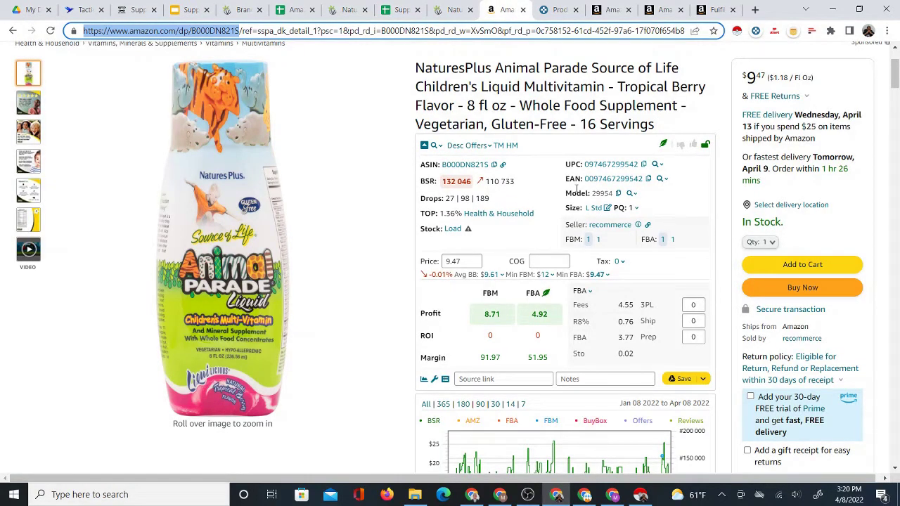
pyautogui.moveTo(618, 338); pyautogui.dragTo(634, 338)
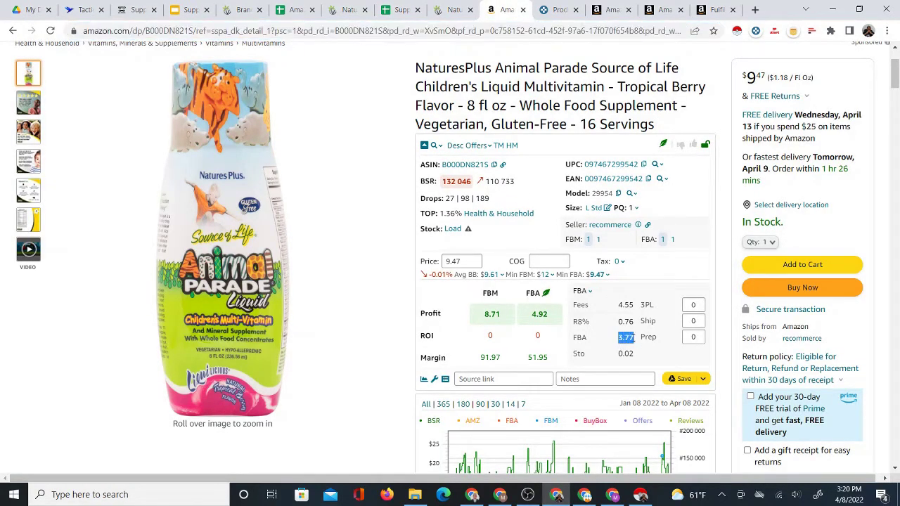
pyautogui.click(711, 10)
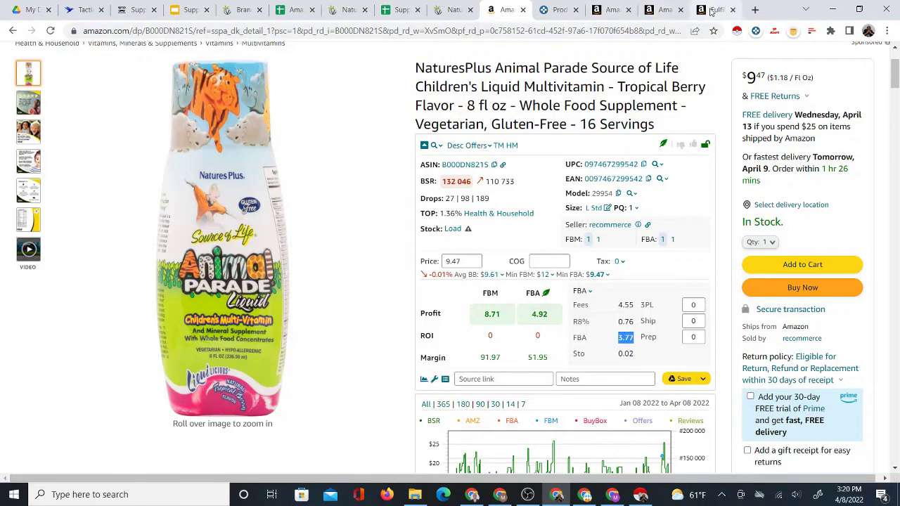
pyautogui.scroll(-3, 279, 182)
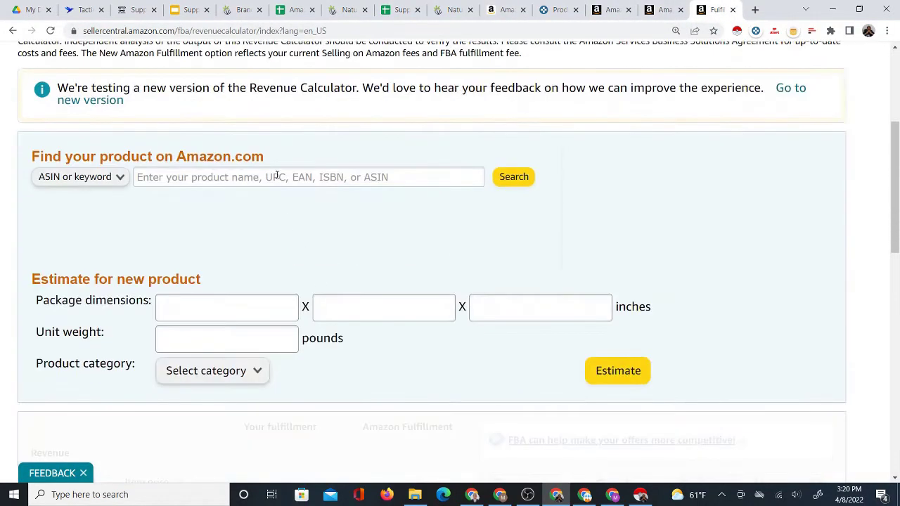
pyautogui.scroll(-5, 584, 227)
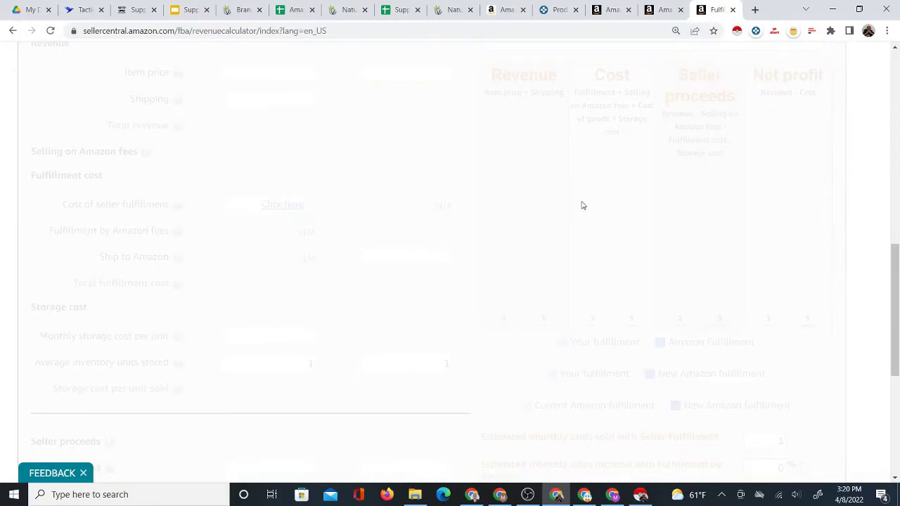
# Check the FBA fee on the Animal Parade Amazon listing and enter 3.77 as the FBA Fee in row 22.
pyautogui.scroll(2, 580, 221)
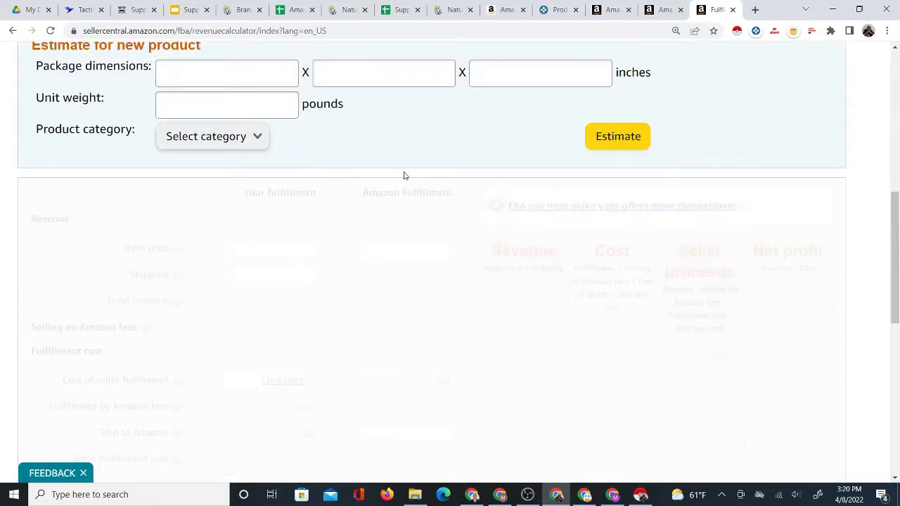
pyautogui.scroll(3, 466, 176)
pyautogui.scroll(2, 579, 88)
pyautogui.click(399, 12)
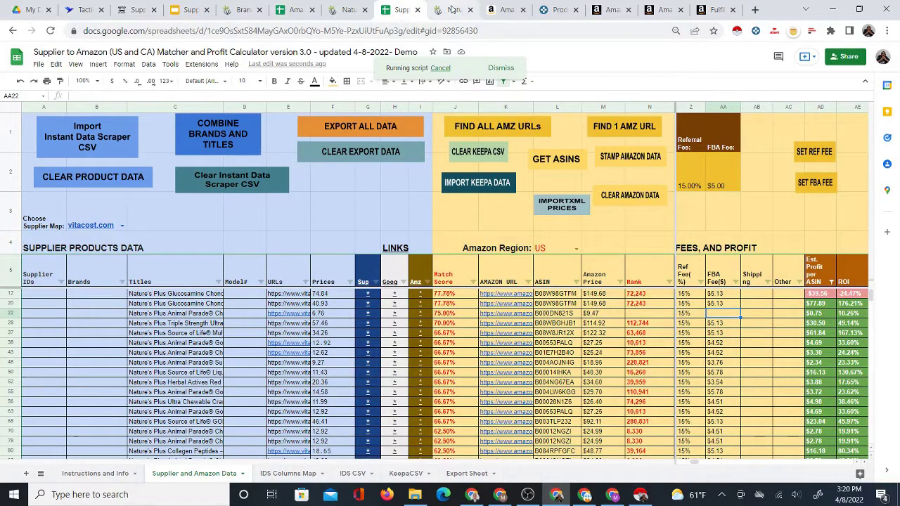
pyautogui.click(497, 13)
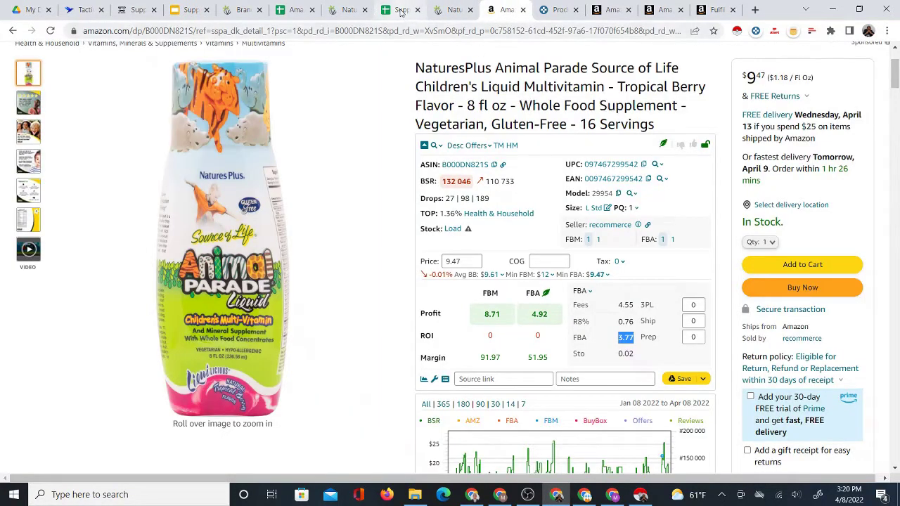
pyautogui.click(398, 11)
pyautogui.write('3.7')
pyautogui.press('Return')
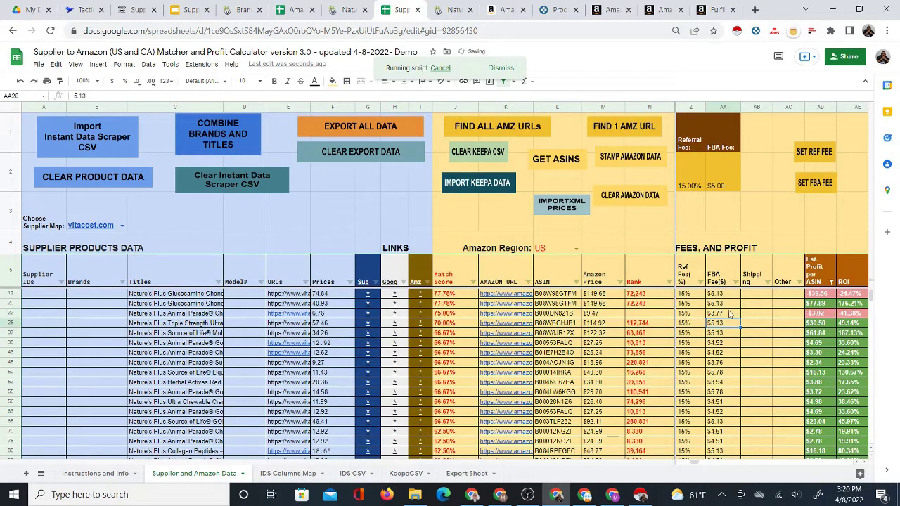
# Recheck the row 22 fee against the Animal Parade Amazon listing, returning to the calculator sheet.
pyautogui.click(731, 314)
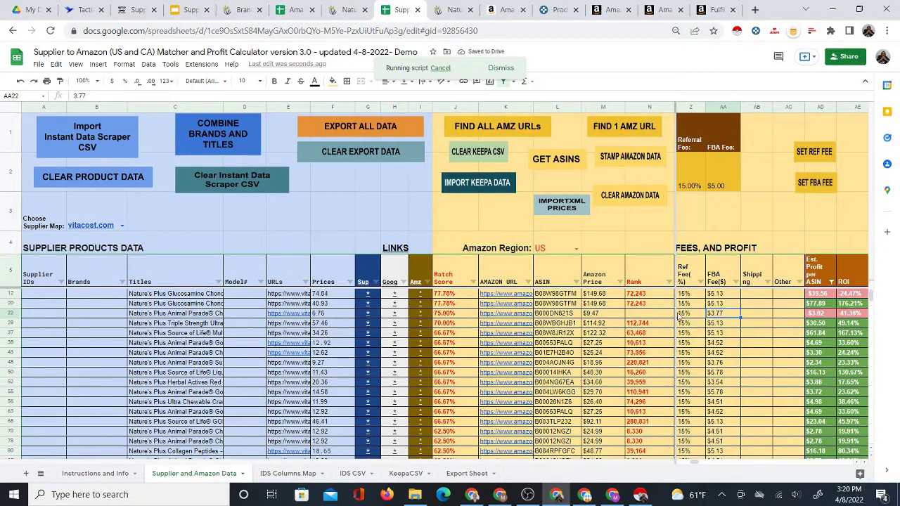
pyautogui.click(449, 11)
pyautogui.click(502, 11)
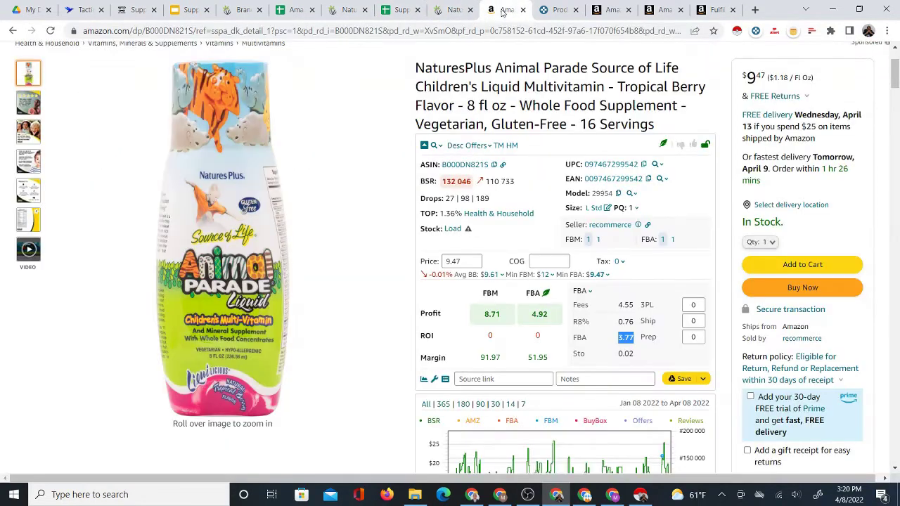
pyautogui.click(402, 11)
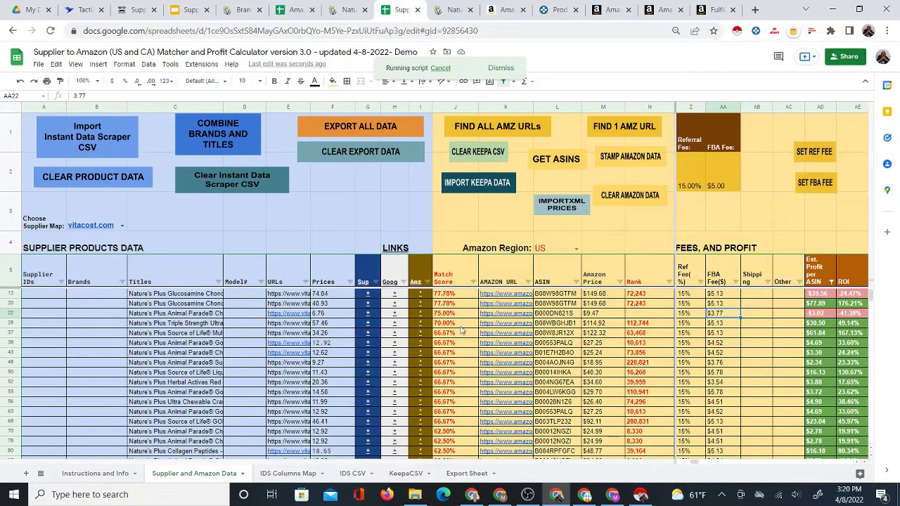
# Compare the supplier and Amazon link previews for the products in rows 28 and 37.
pyautogui.click(373, 323)
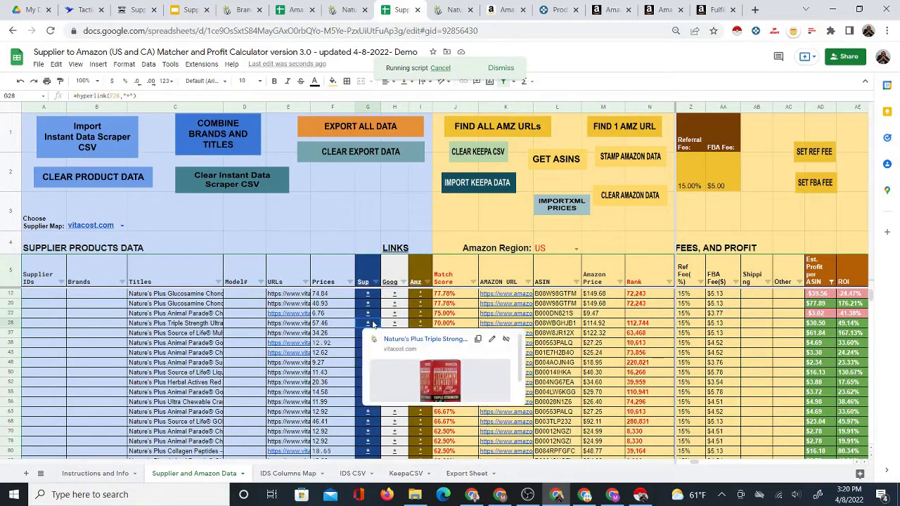
pyautogui.click(424, 325)
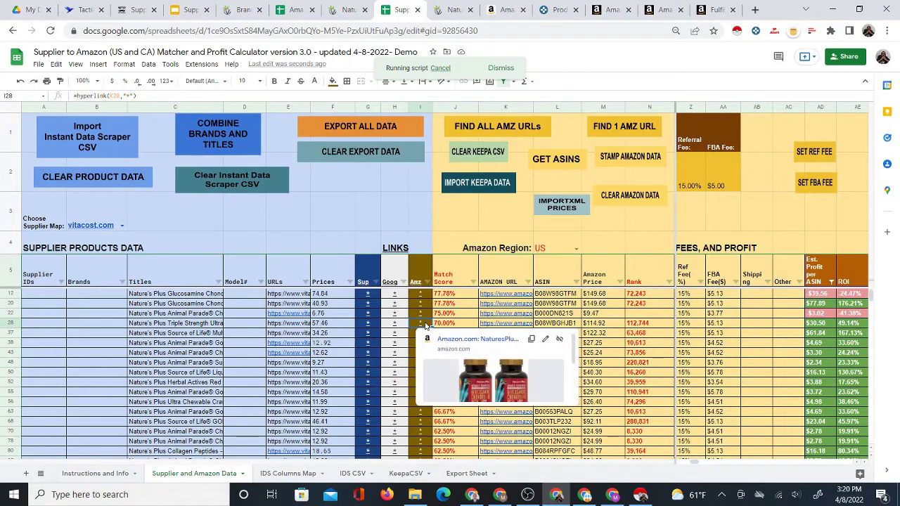
pyautogui.click(638, 314)
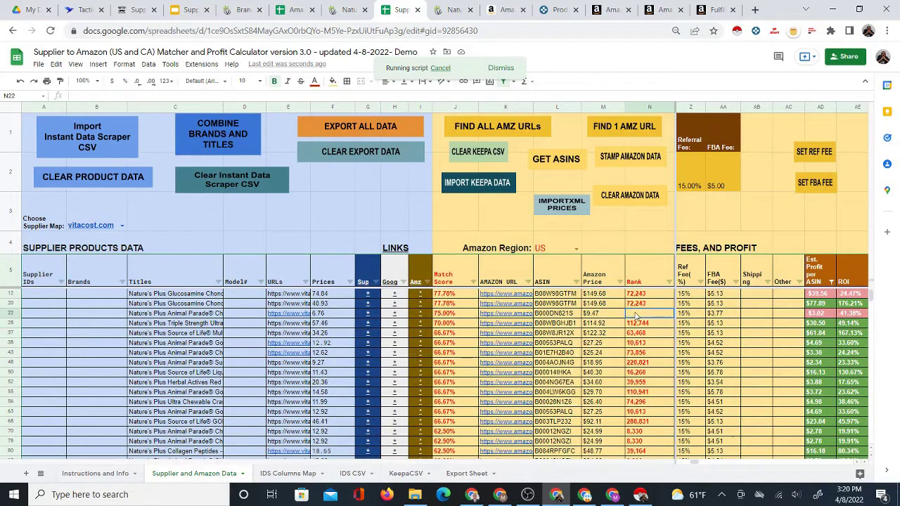
pyautogui.click(367, 324)
pyautogui.click(420, 323)
pyautogui.click(372, 335)
pyautogui.click(419, 334)
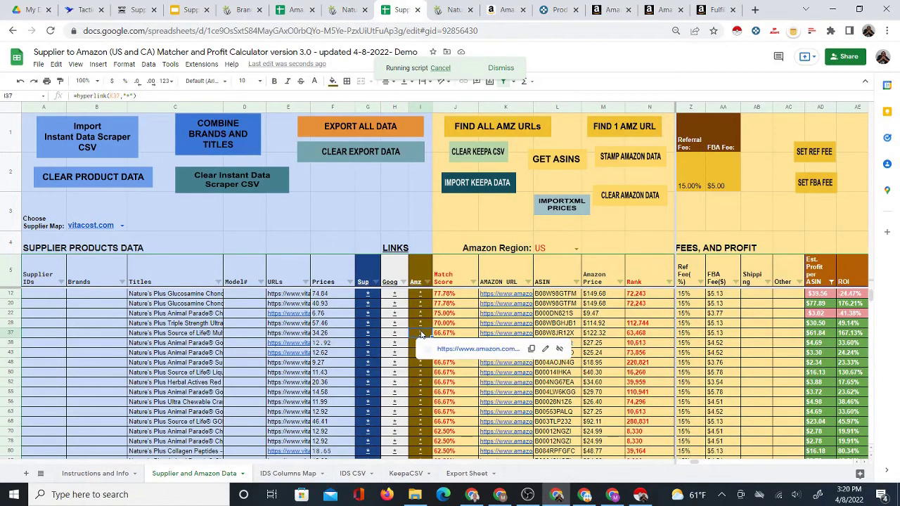
# Compare the supplier and Amazon link previews for the Animal Parade products in rows 38 and 43.
pyautogui.click(374, 344)
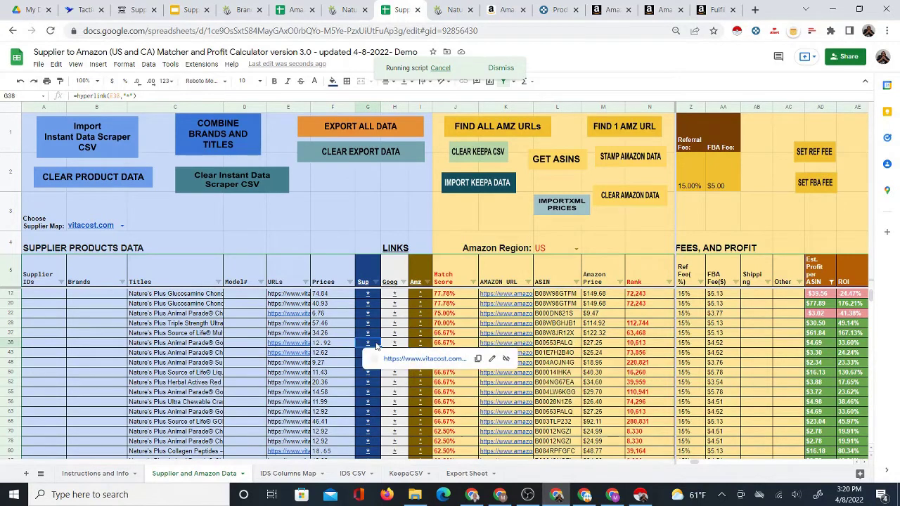
pyautogui.click(411, 344)
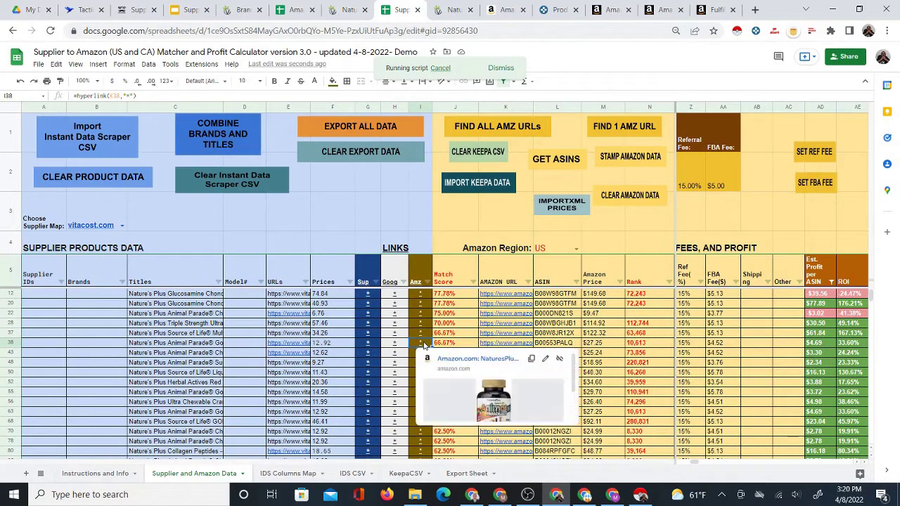
pyautogui.click(371, 345)
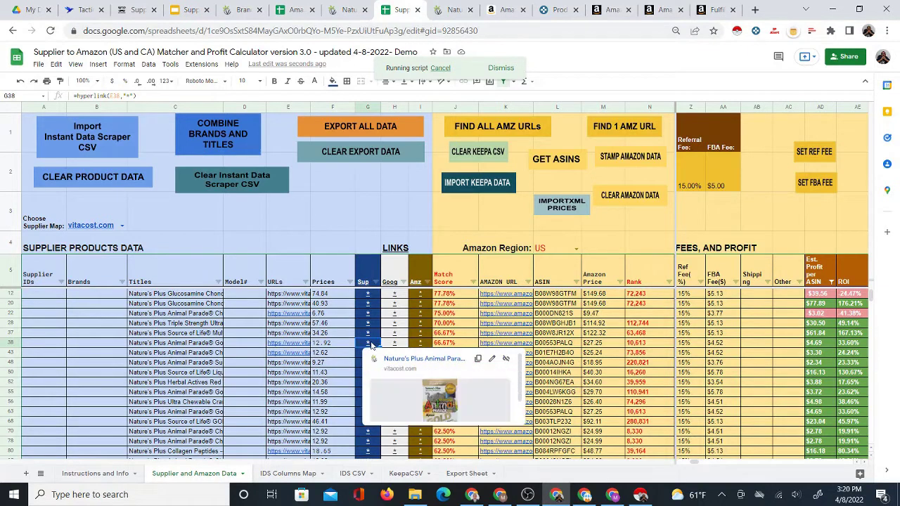
pyautogui.click(367, 354)
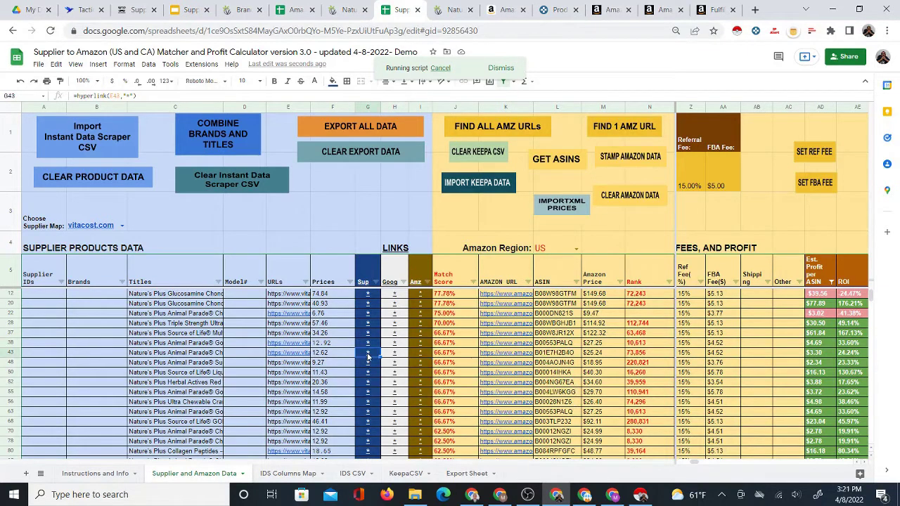
pyautogui.click(420, 354)
# Compare the supplier and Amazon link previews for the Animal Parade product in row 48.
pyautogui.click(372, 365)
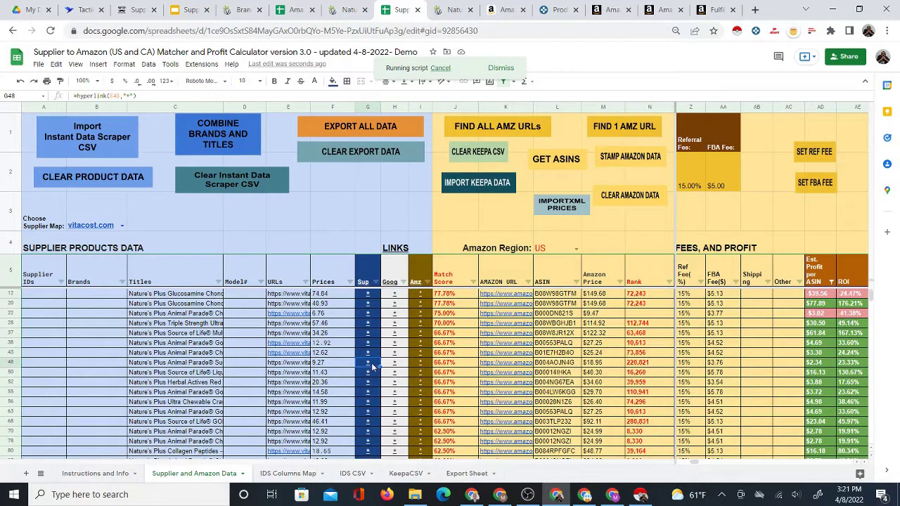
pyautogui.click(421, 364)
pyautogui.click(372, 365)
pyautogui.click(428, 365)
pyautogui.click(370, 365)
pyautogui.click(428, 363)
# Open the row 48 product's Vitacost page and Amazon listing, closing the previous product's pages.
pyautogui.click(373, 364)
pyautogui.click(407, 378)
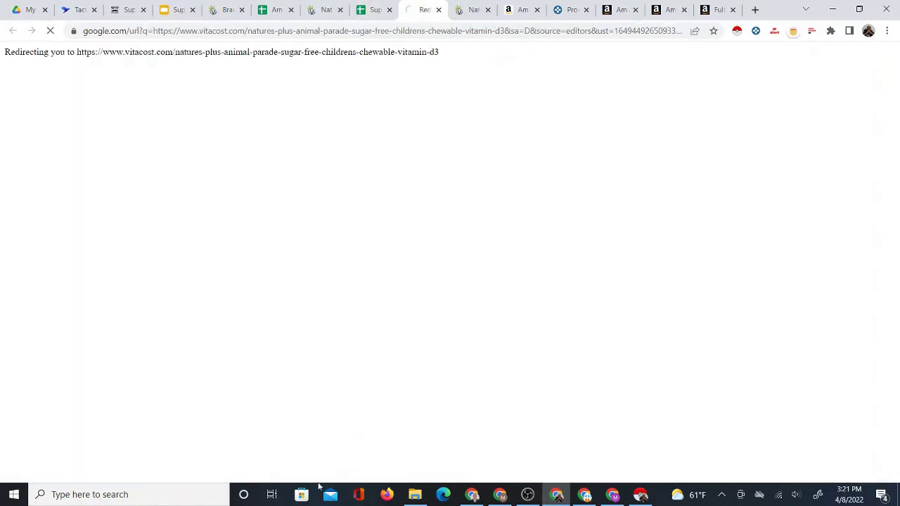
pyautogui.click(487, 9)
pyautogui.click(487, 10)
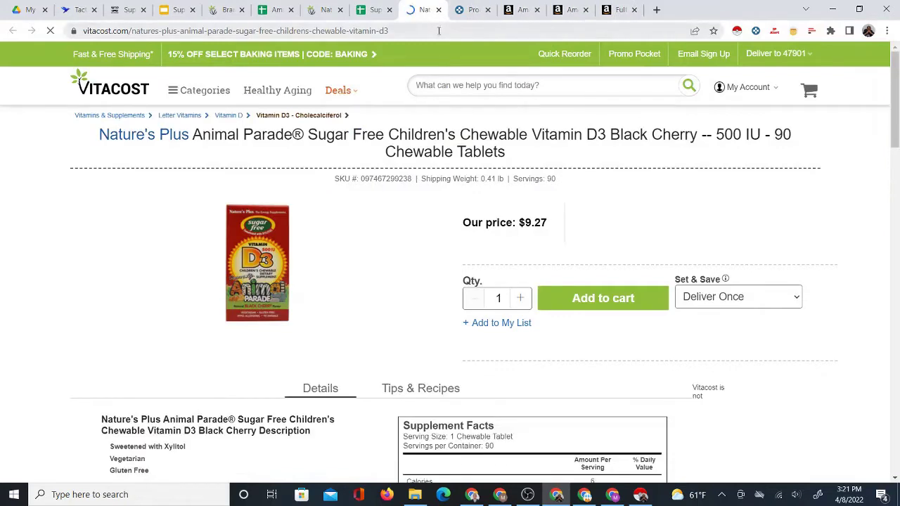
pyautogui.hotkey('ctrl', 'shift', 'Tab')
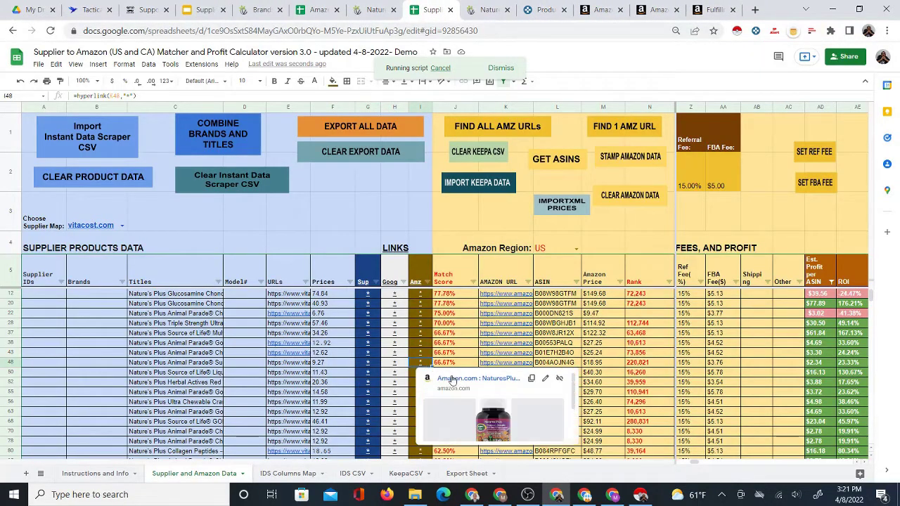
pyautogui.click(454, 380)
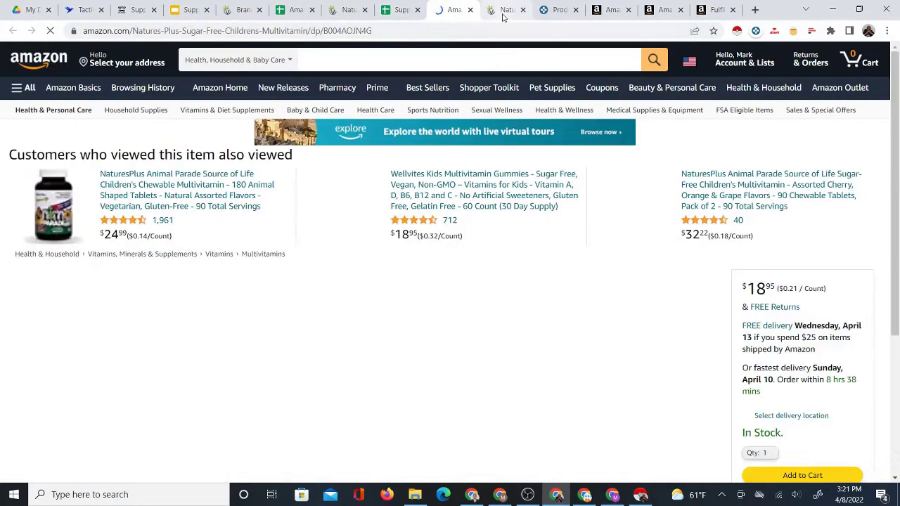
# Compare the row 48 Vitacost page with its Amazon listing, examining product type, flavor, tablet count and price.
pyautogui.click(499, 13)
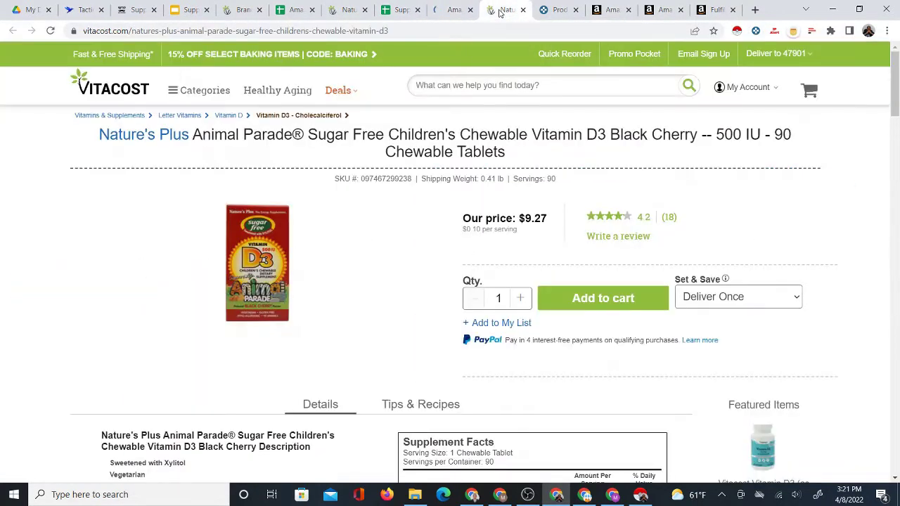
pyautogui.click(448, 11)
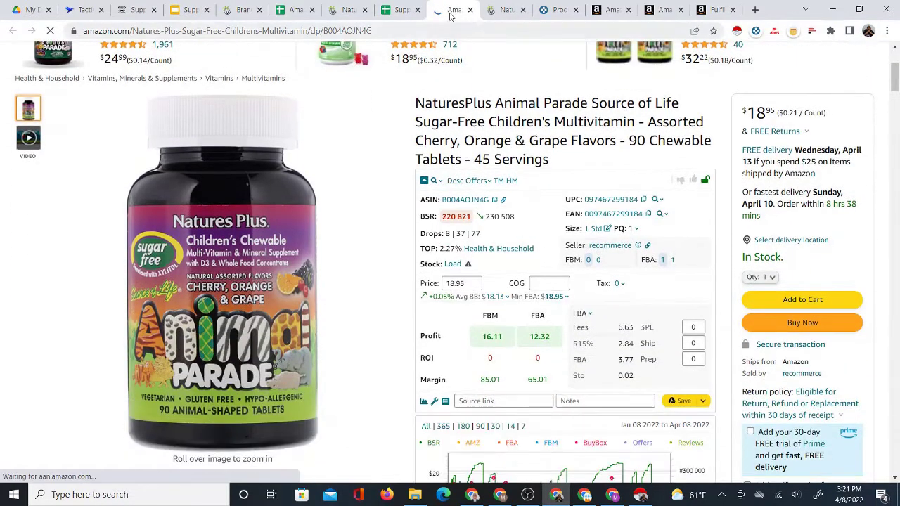
pyautogui.click(500, 11)
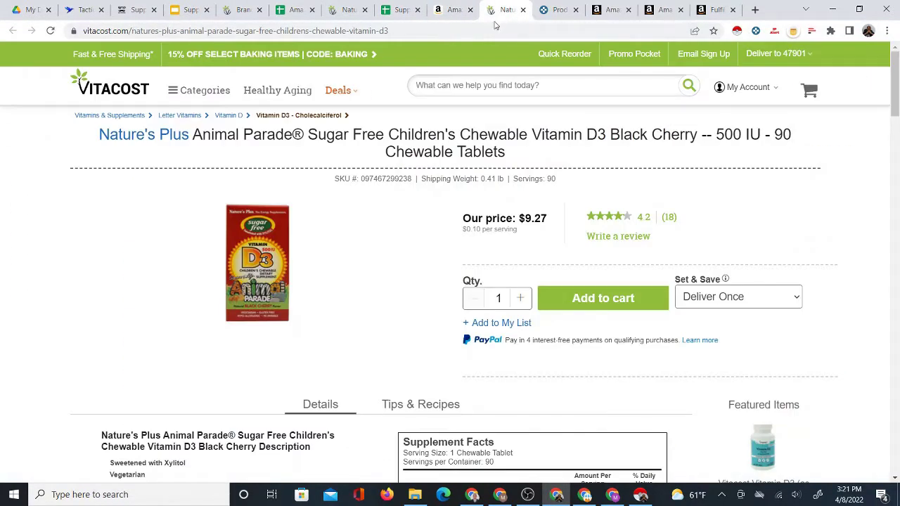
pyautogui.click(453, 10)
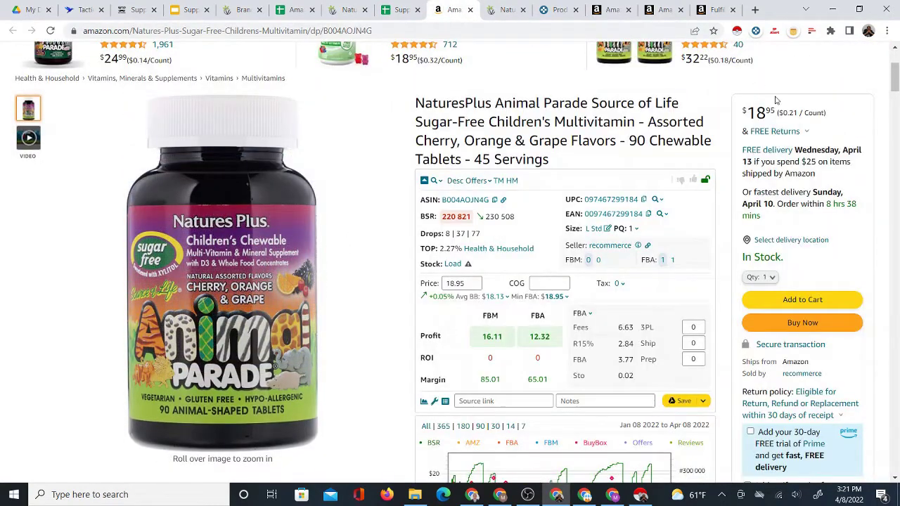
pyautogui.click(491, 10)
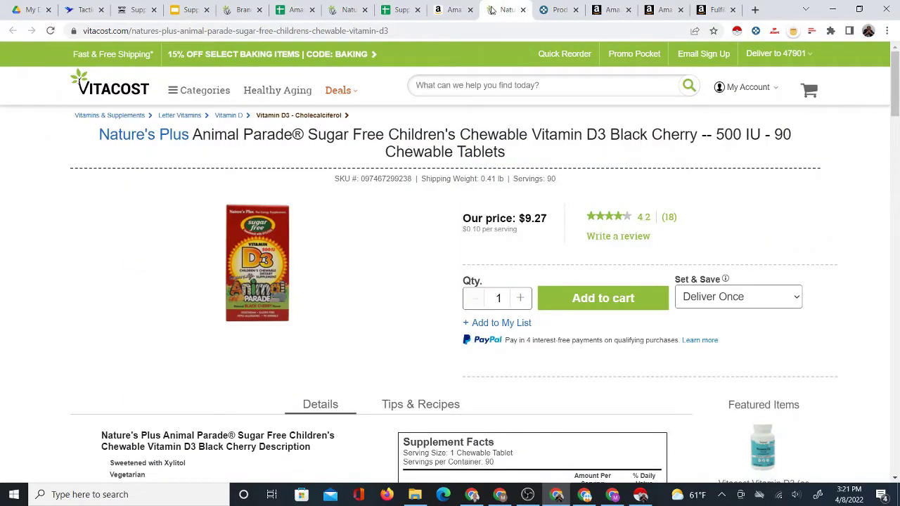
pyautogui.click(455, 13)
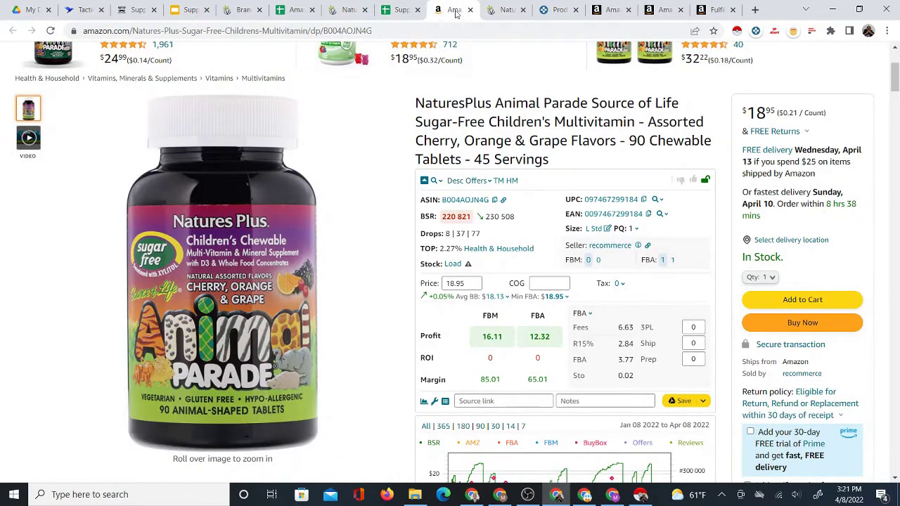
pyautogui.click(502, 12)
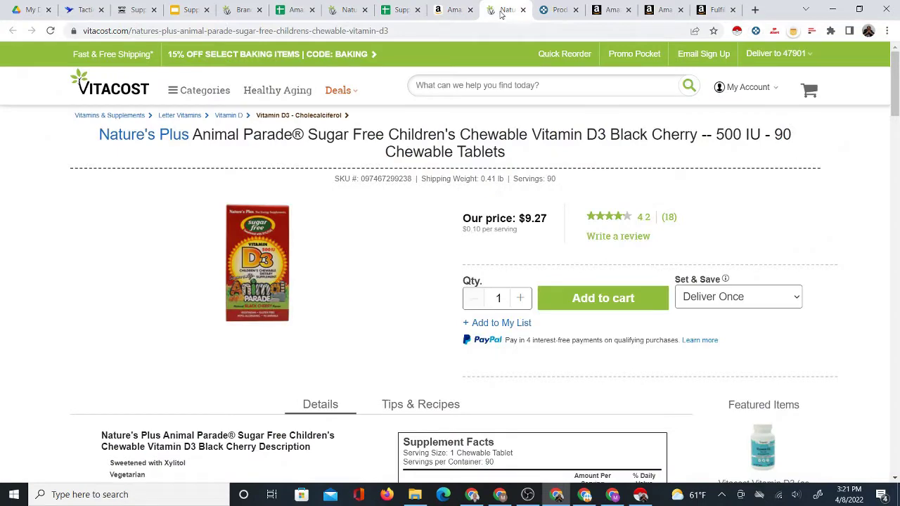
pyautogui.click(447, 11)
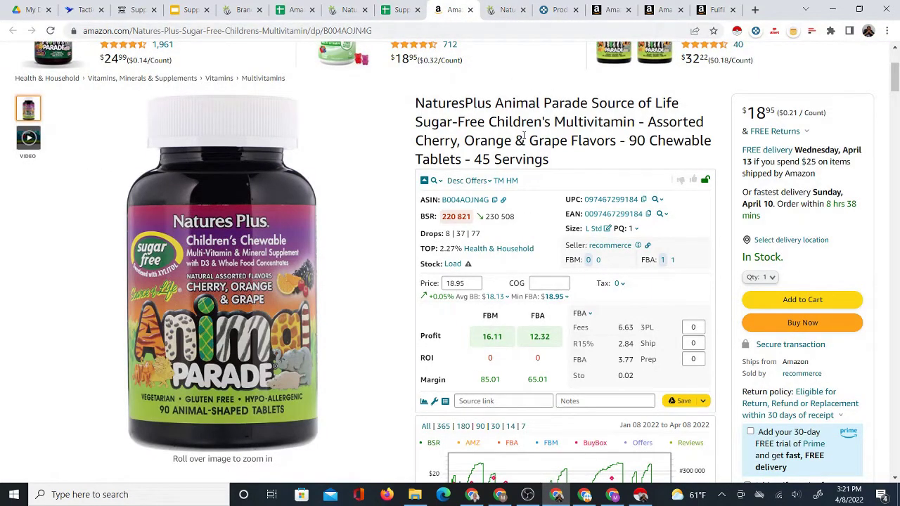
# Close the row 48 Amazon listing and Vitacost page and return to the calculator sheet.
pyautogui.click(402, 10)
pyautogui.click(454, 10)
pyautogui.click(470, 10)
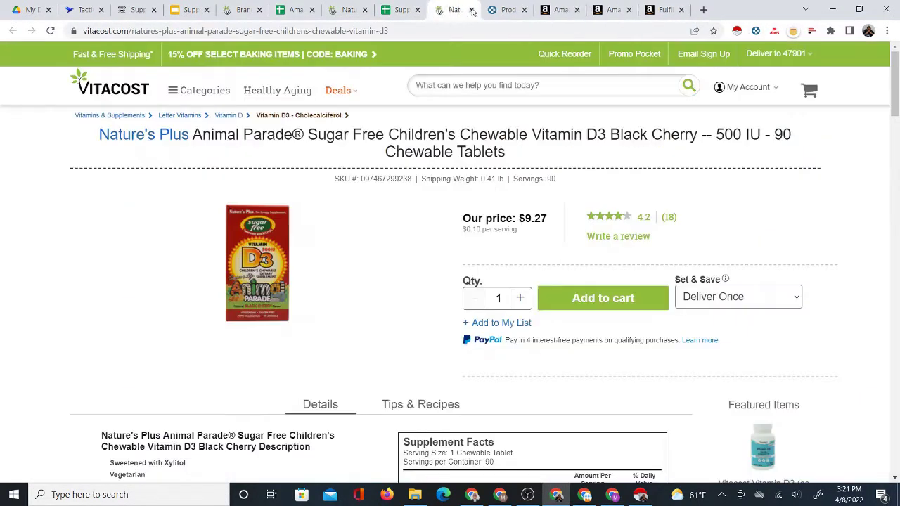
pyautogui.click(472, 10)
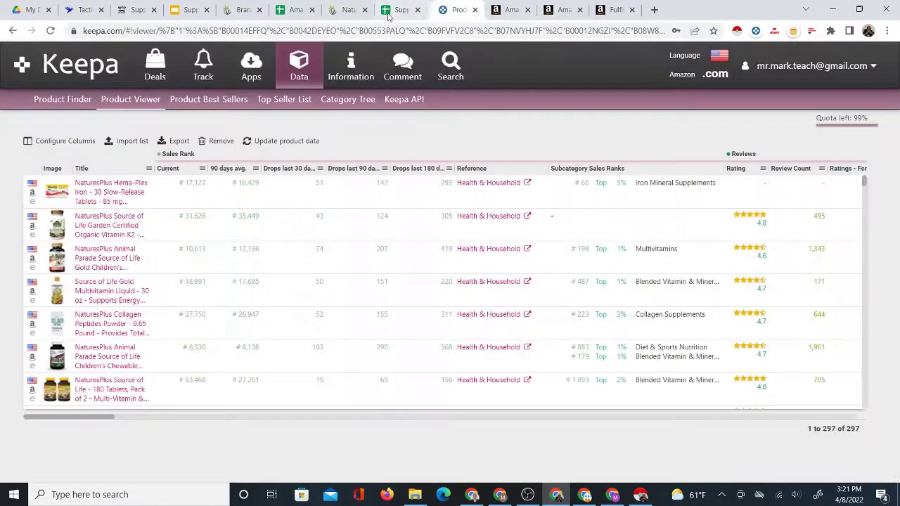
pyautogui.click(401, 10)
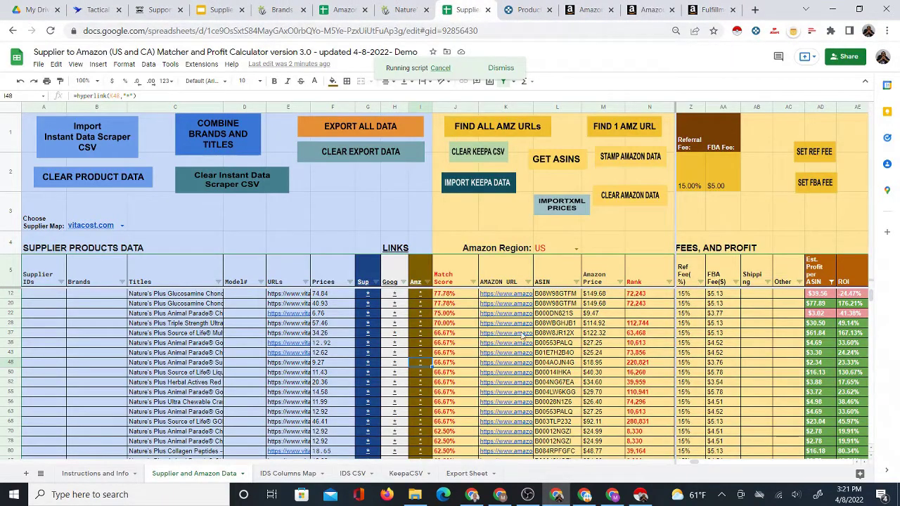
# Preview the row 50 product's supplier and Amazon links, and open its Vitacost page and Amazon listing.
pyautogui.click(370, 374)
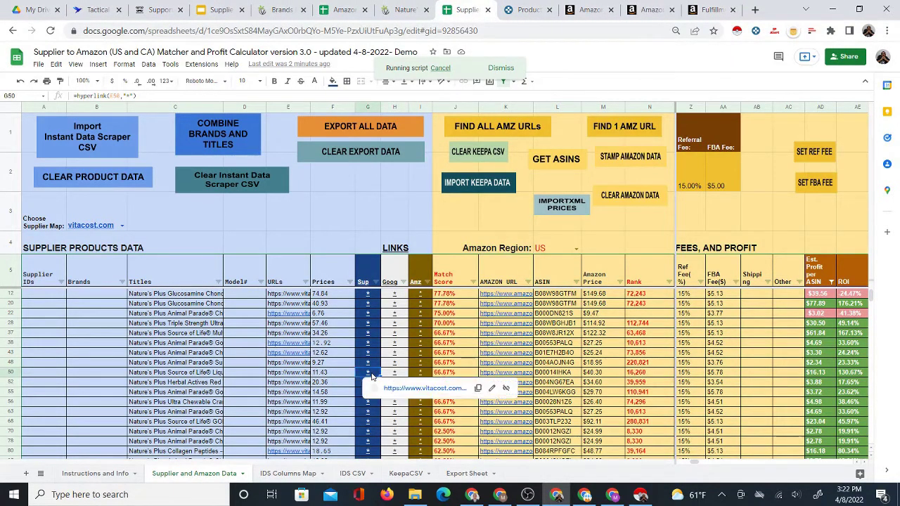
pyautogui.click(419, 373)
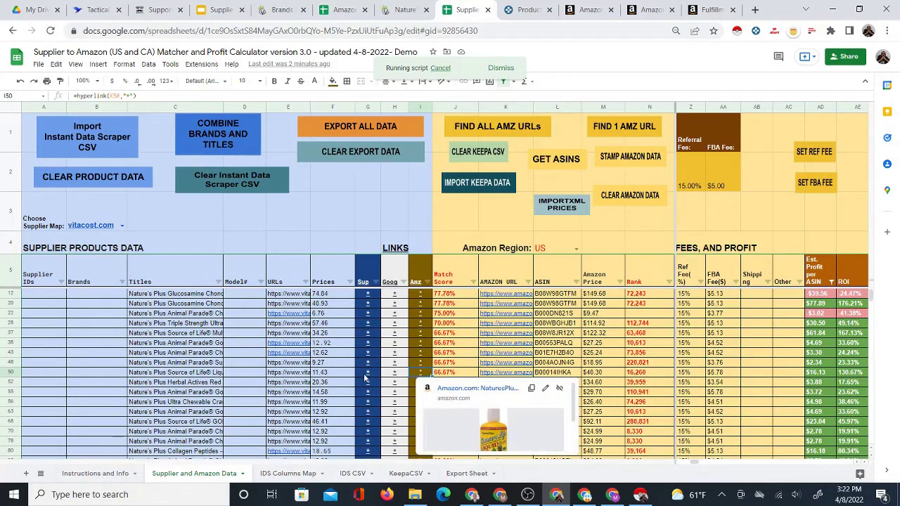
pyautogui.click(364, 374)
pyautogui.click(397, 389)
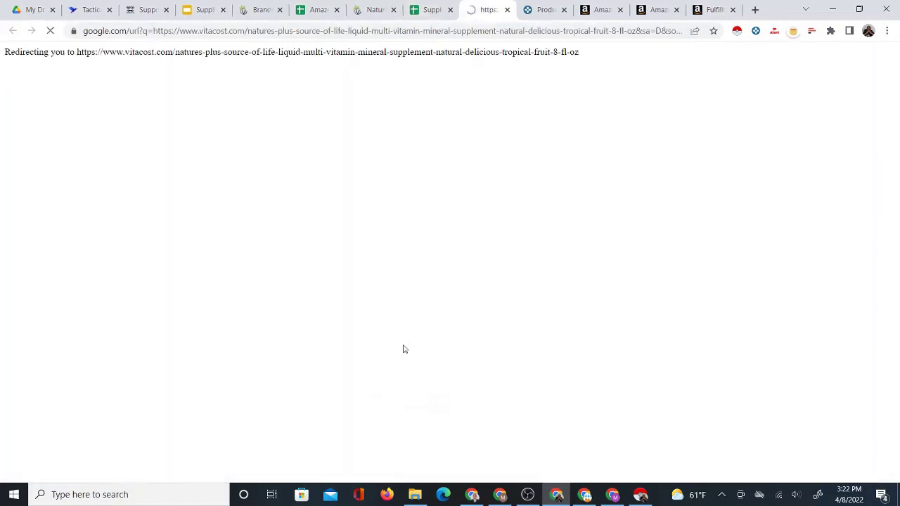
pyautogui.click(447, 7)
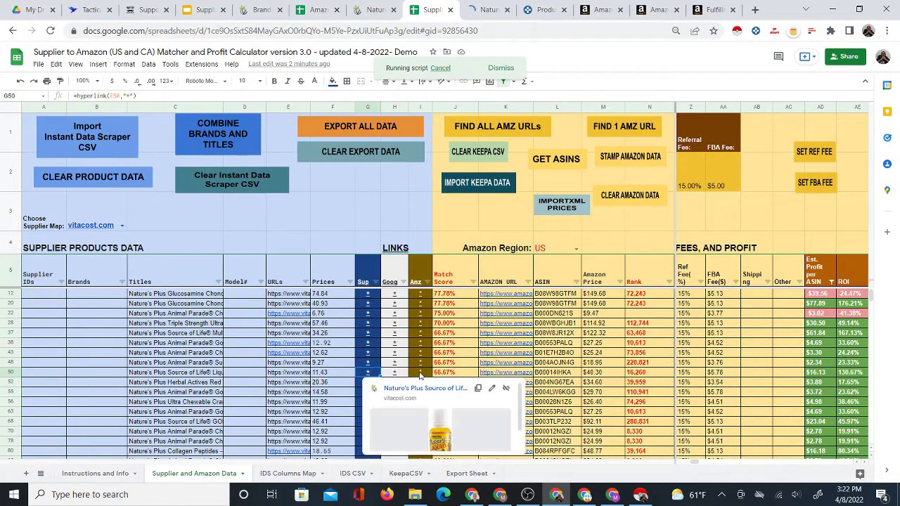
pyautogui.click(419, 372)
pyautogui.click(457, 389)
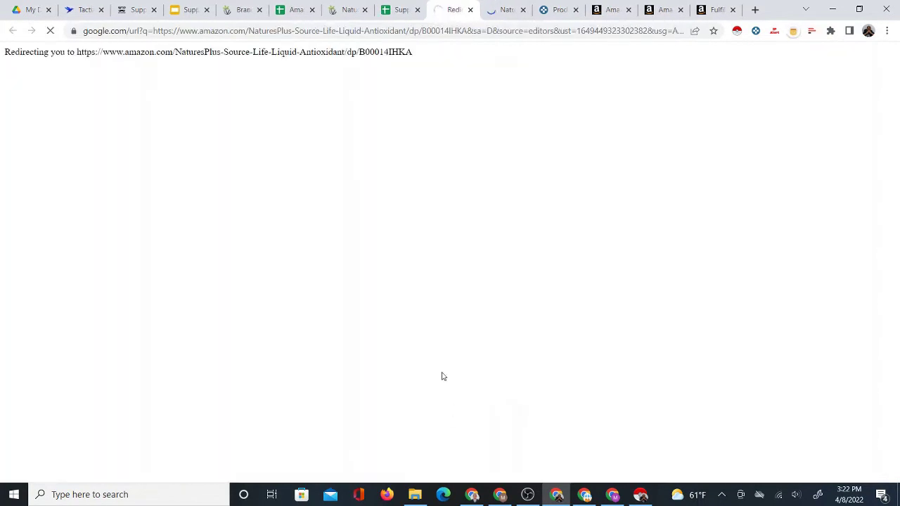
# Compare the row 50 Source of Life Liquid Vitacost page with its Amazon listing, examining flavor, bottle size, servings and price.
pyautogui.click(503, 10)
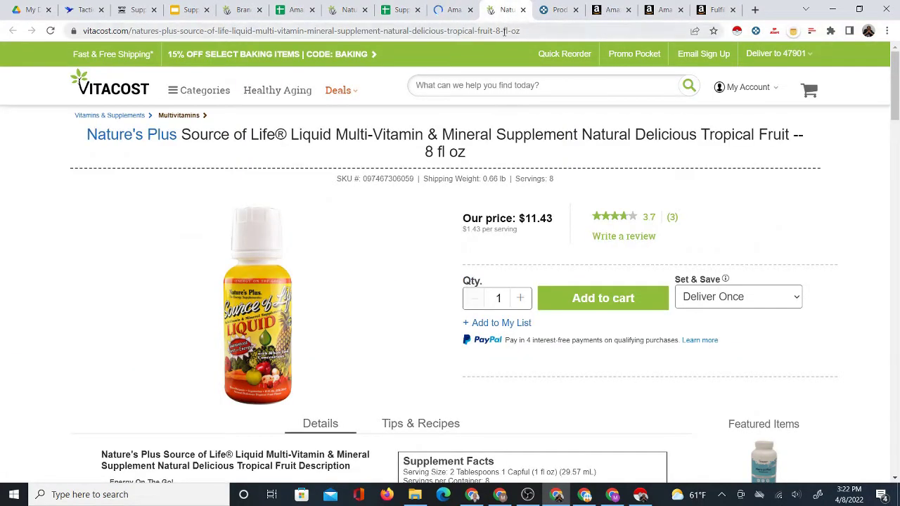
pyautogui.click(439, 11)
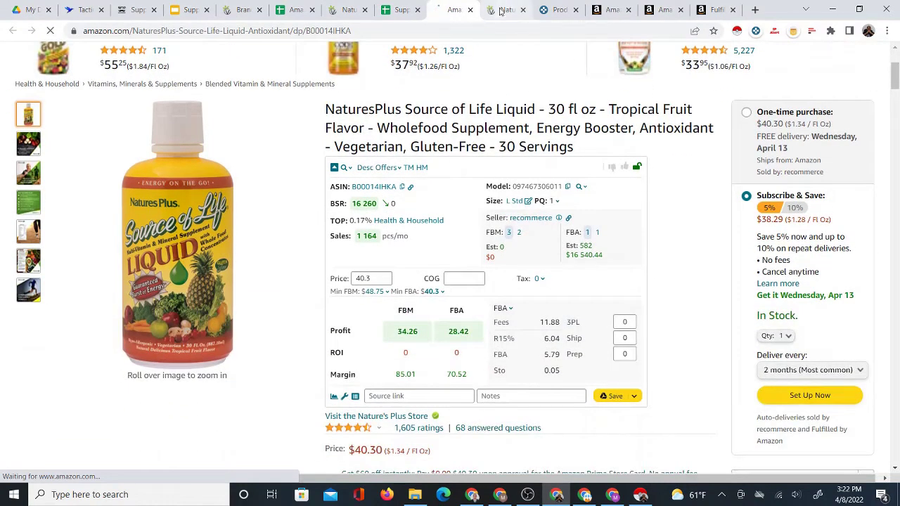
pyautogui.click(502, 11)
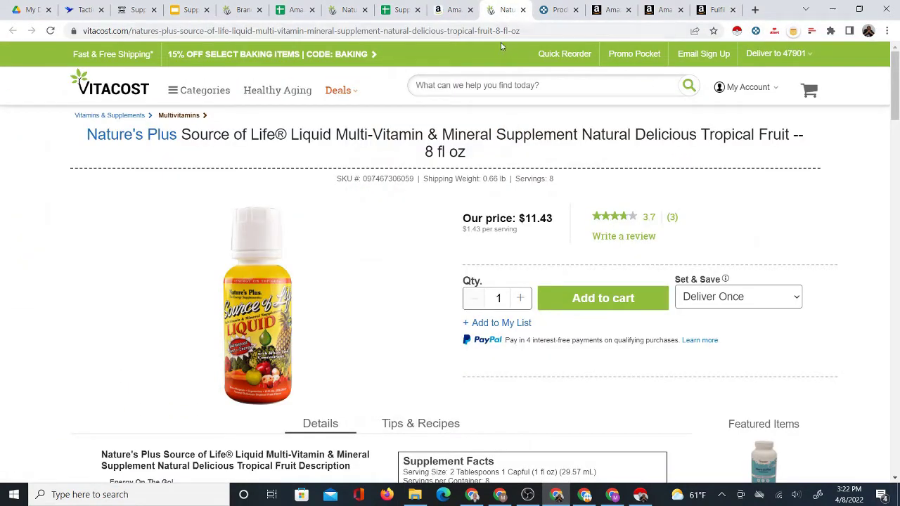
pyautogui.click(447, 9)
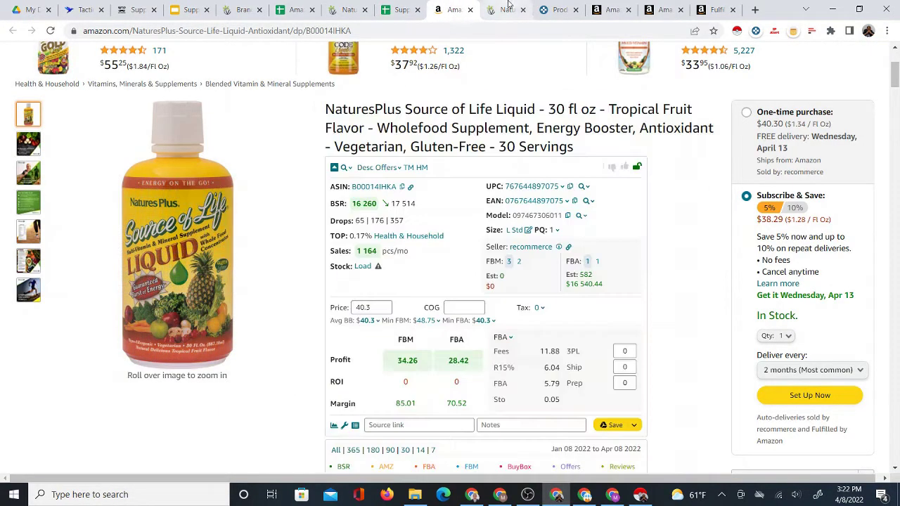
pyautogui.click(505, 10)
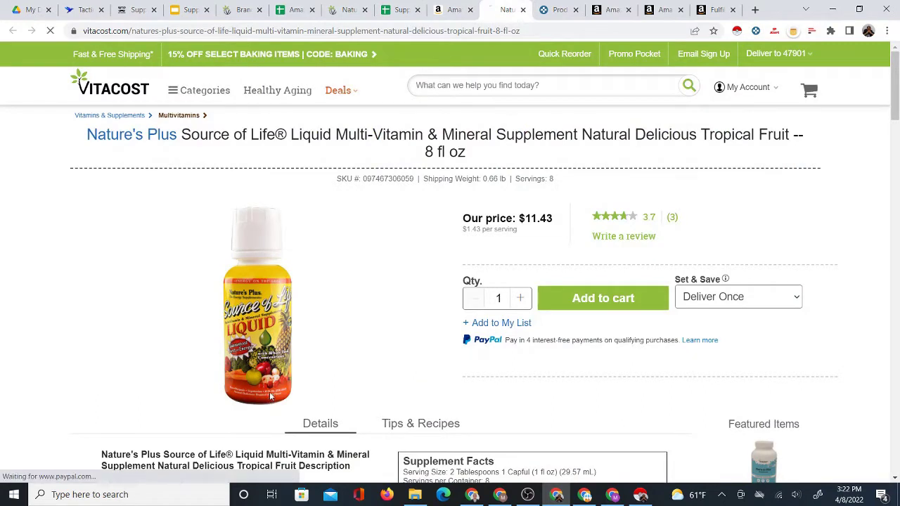
pyautogui.click(279, 349)
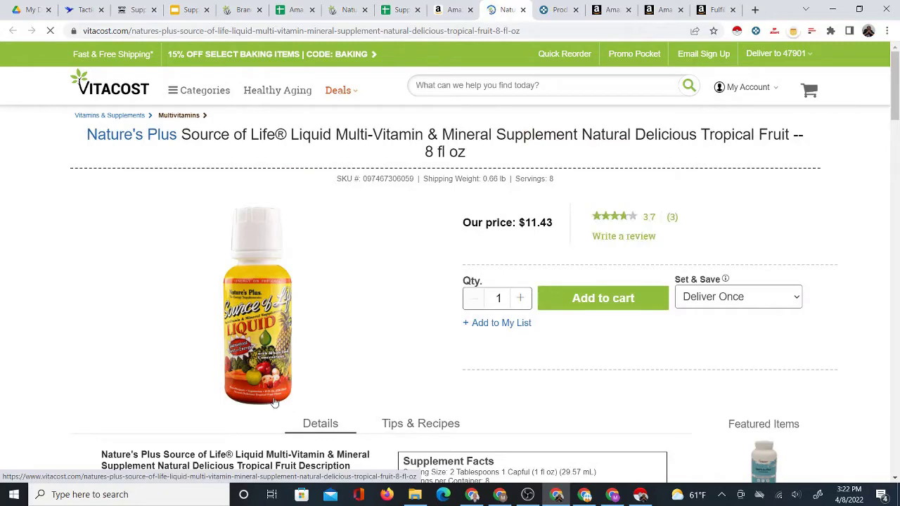
pyautogui.click(461, 13)
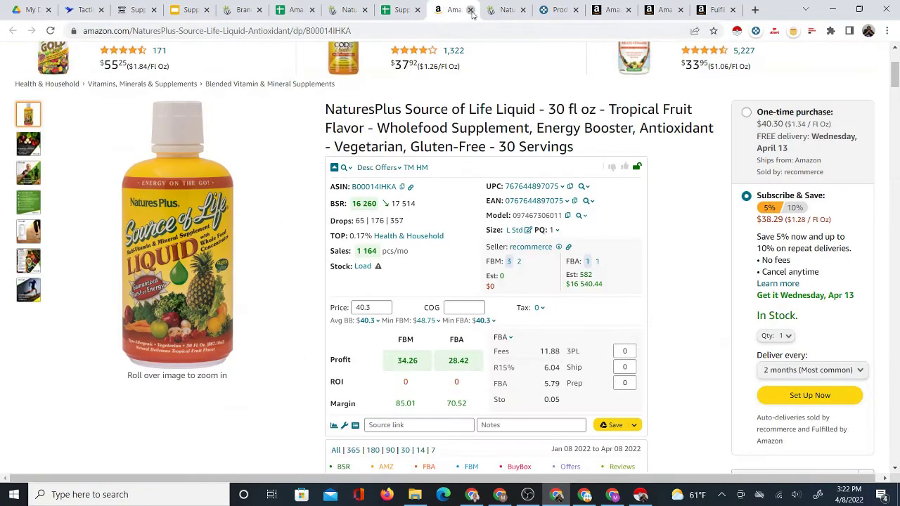
# Close the row 50 Amazon listing and Vitacost page and return to the calculator sheet.
pyautogui.click(469, 10)
pyautogui.click(469, 10)
pyautogui.click(395, 14)
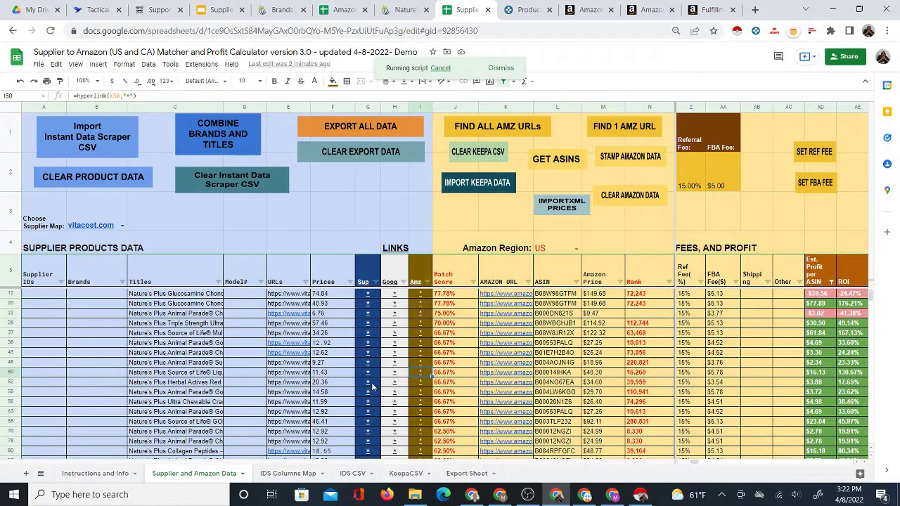
# Preview the links for the Herbal Actives Red Yeast Rice product in row 52, and open its Vitacost page and Amazon listing.
pyautogui.click(372, 386)
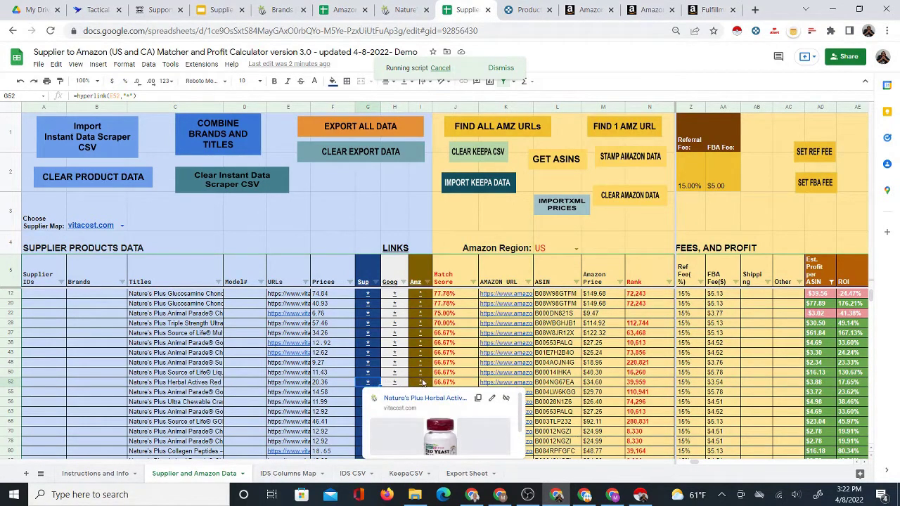
pyautogui.click(422, 383)
pyautogui.click(378, 385)
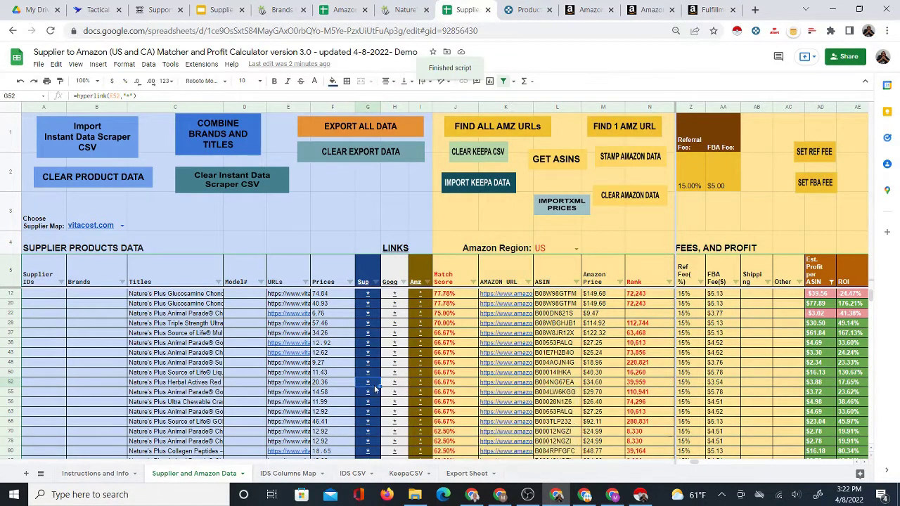
pyautogui.click(391, 398)
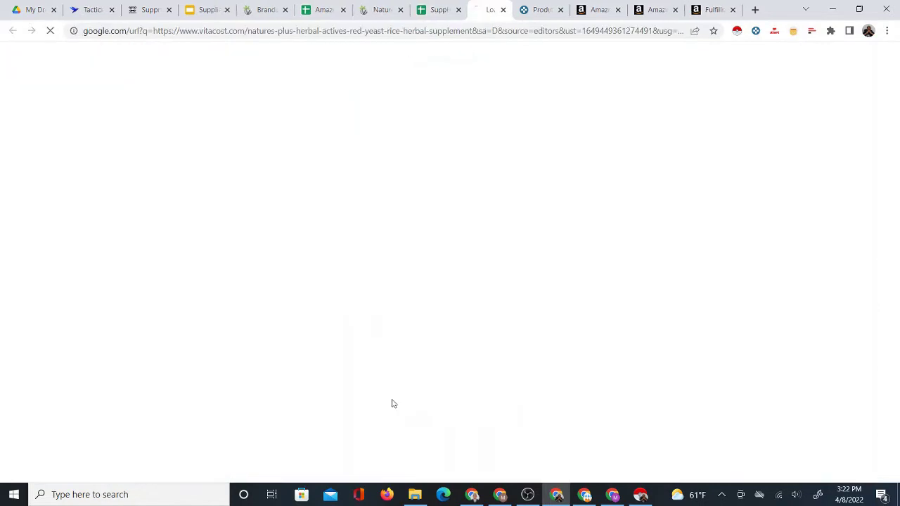
pyautogui.click(421, 8)
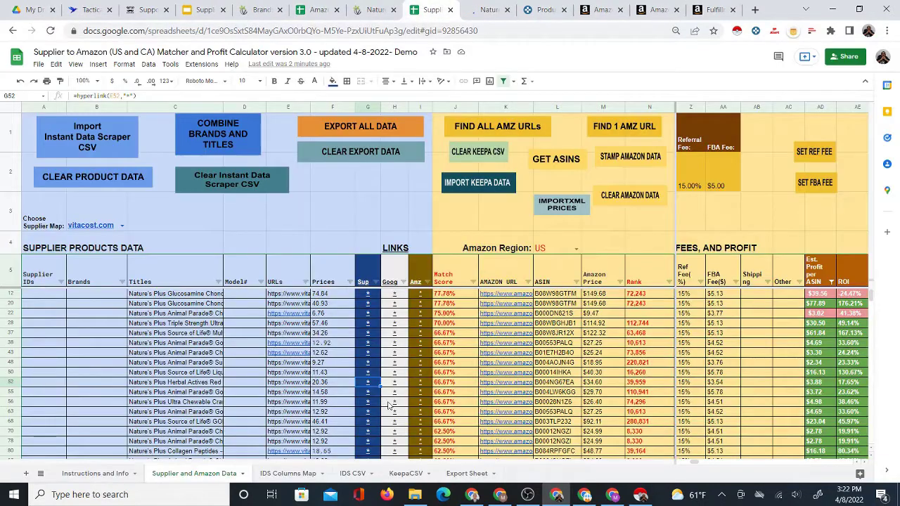
pyautogui.click(419, 386)
pyautogui.click(447, 404)
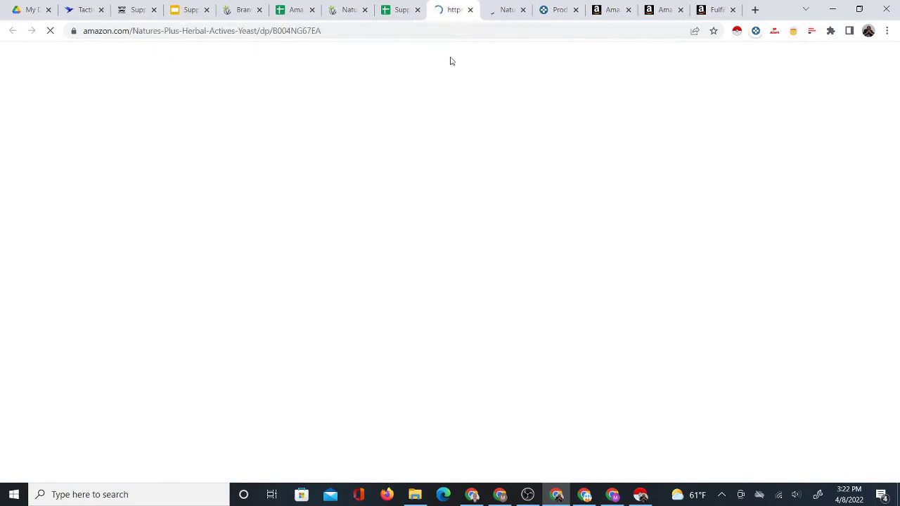
# View the row 52 product's title and price on Vitacost and Amazon, and check its row in the calculator sheet.
pyautogui.click(498, 9)
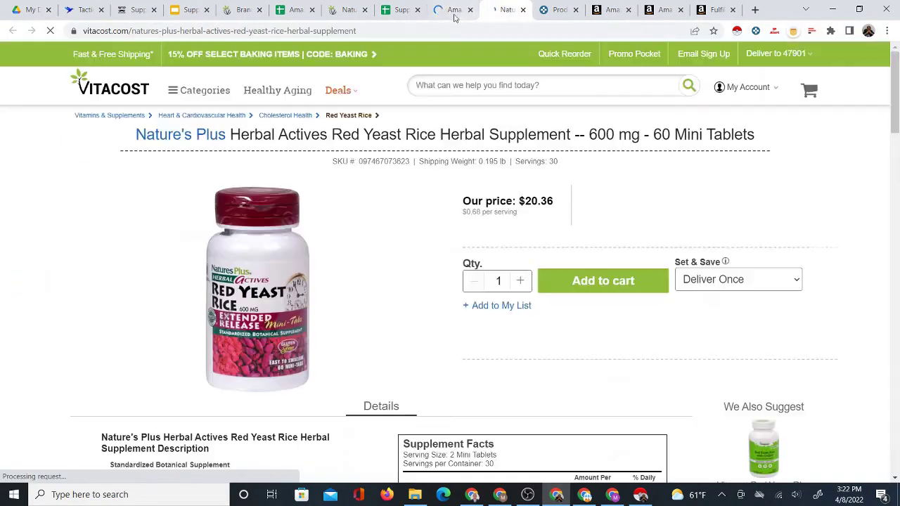
pyautogui.click(449, 10)
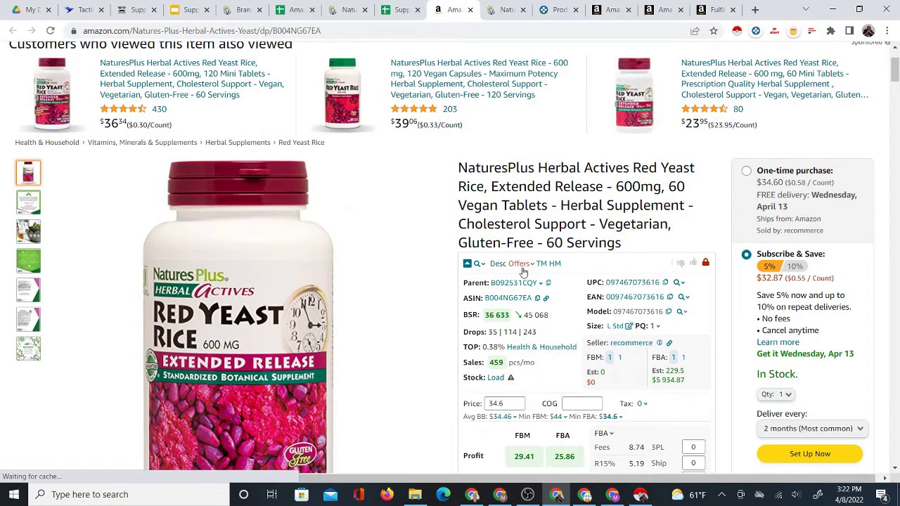
pyautogui.scroll(-1, 524, 274)
pyautogui.click(393, 13)
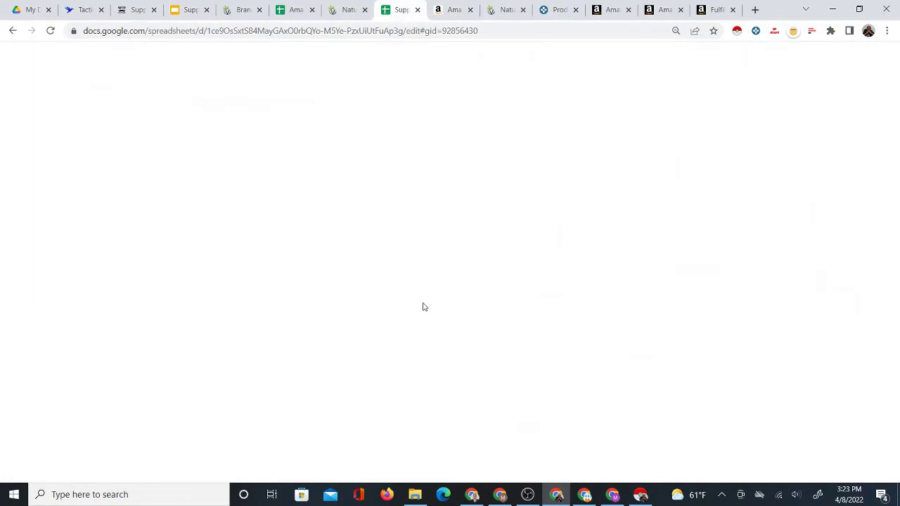
pyautogui.moveTo(419, 313)
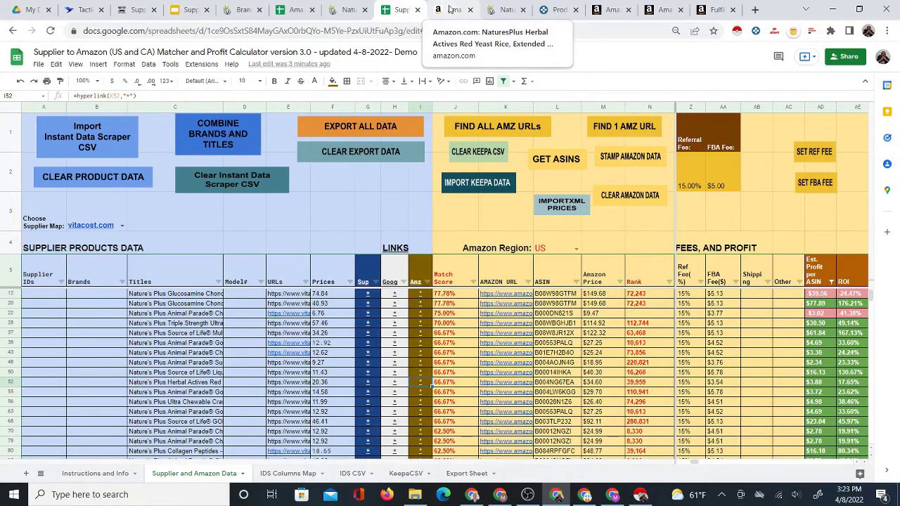
# Compare the Red Yeast Rice packaging and titles on Amazon and Vitacost, examining strength, tablet type, count, servings and product codes.
pyautogui.click(450, 9)
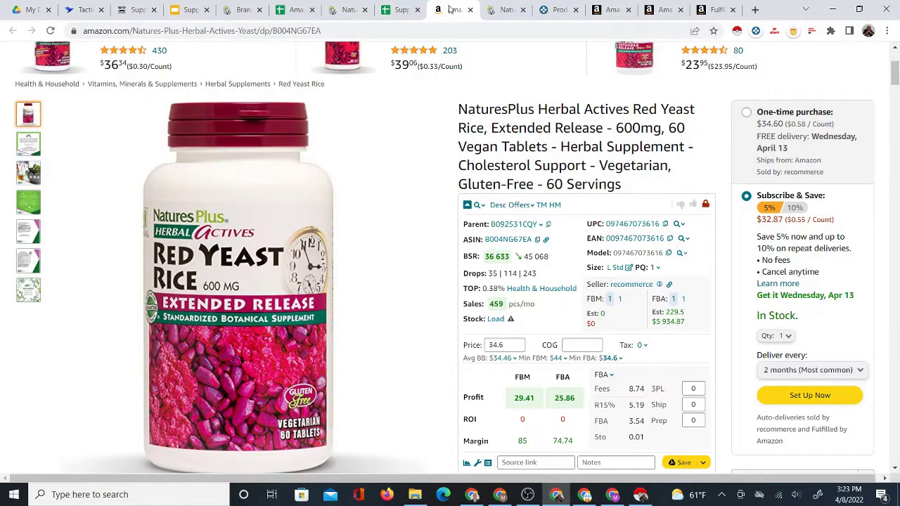
pyautogui.click(501, 10)
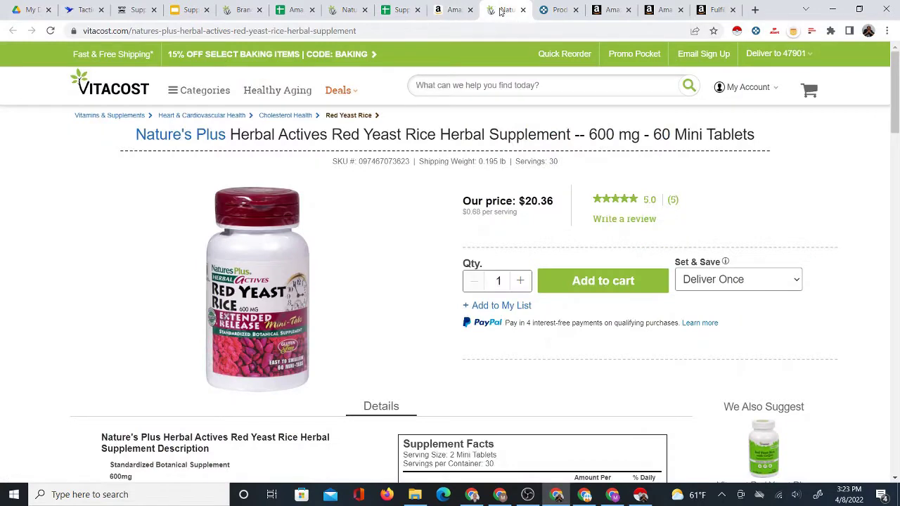
pyautogui.click(438, 11)
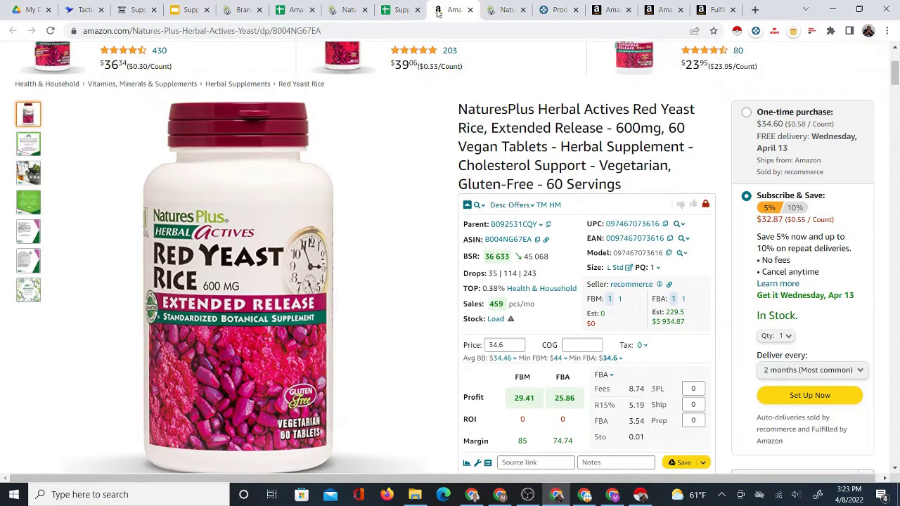
pyautogui.click(493, 13)
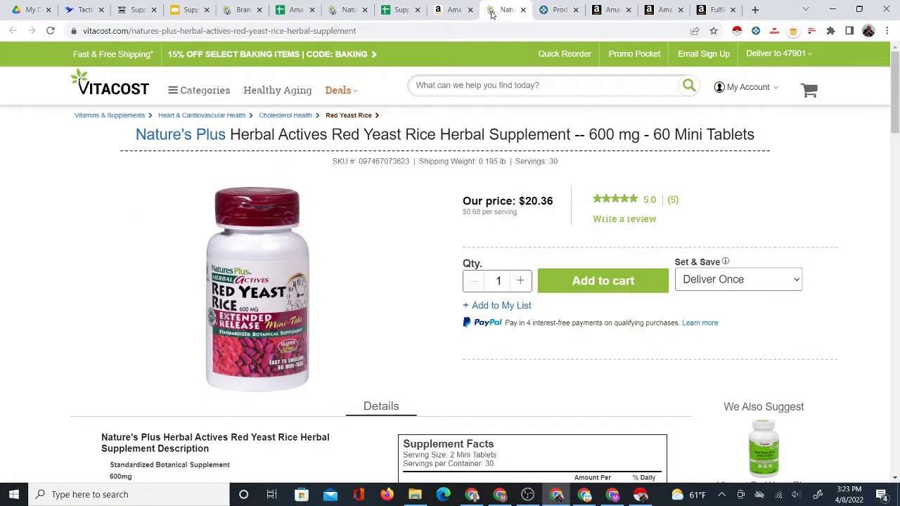
pyautogui.click(446, 11)
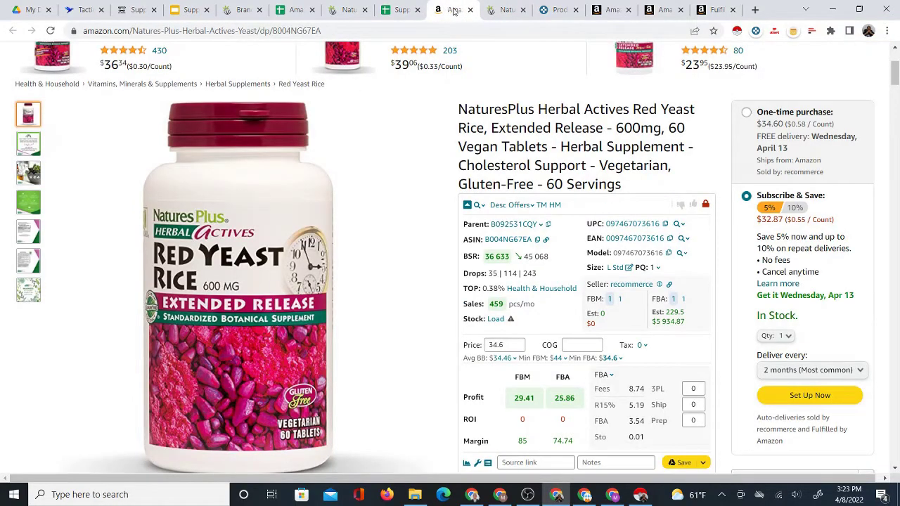
pyautogui.click(494, 12)
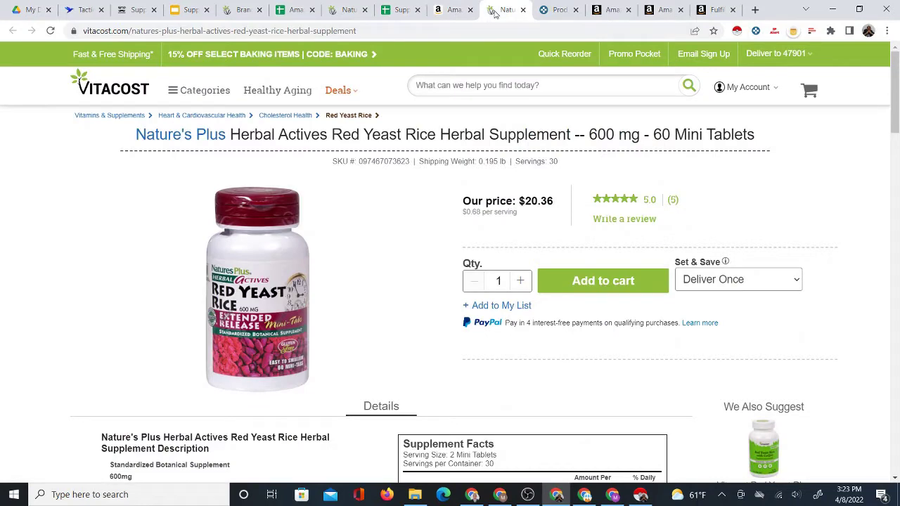
pyautogui.click(452, 16)
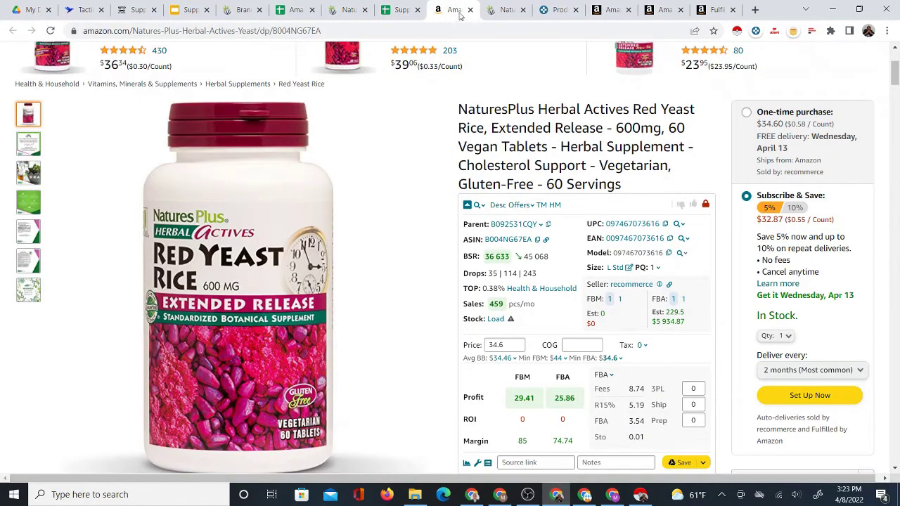
pyautogui.click(494, 14)
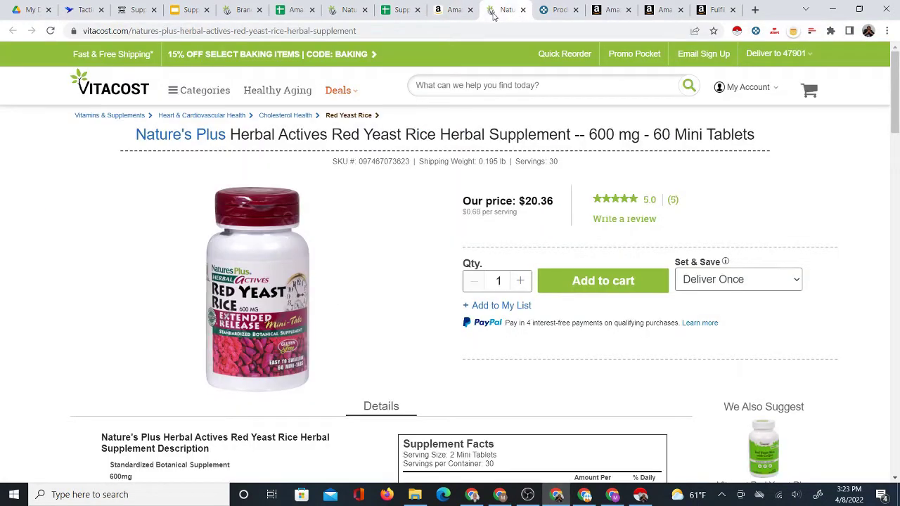
pyautogui.click(443, 15)
pyautogui.click(495, 16)
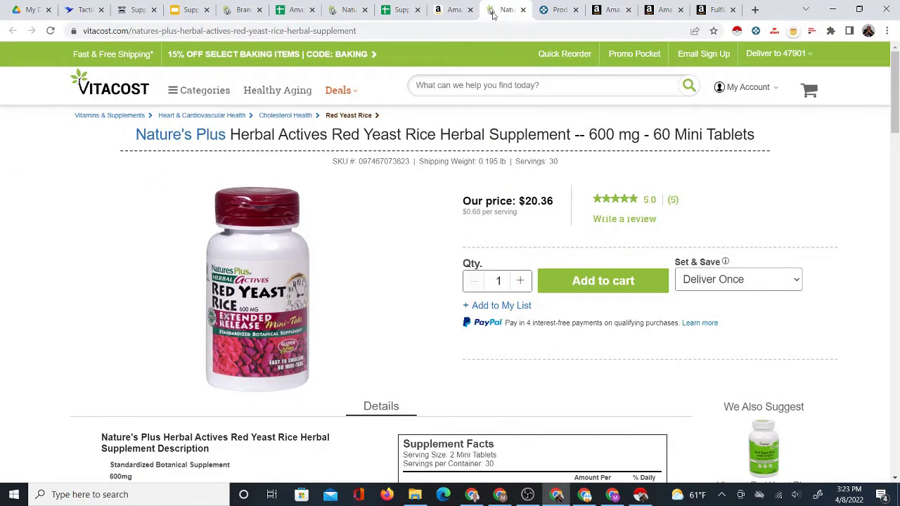
pyautogui.click(454, 12)
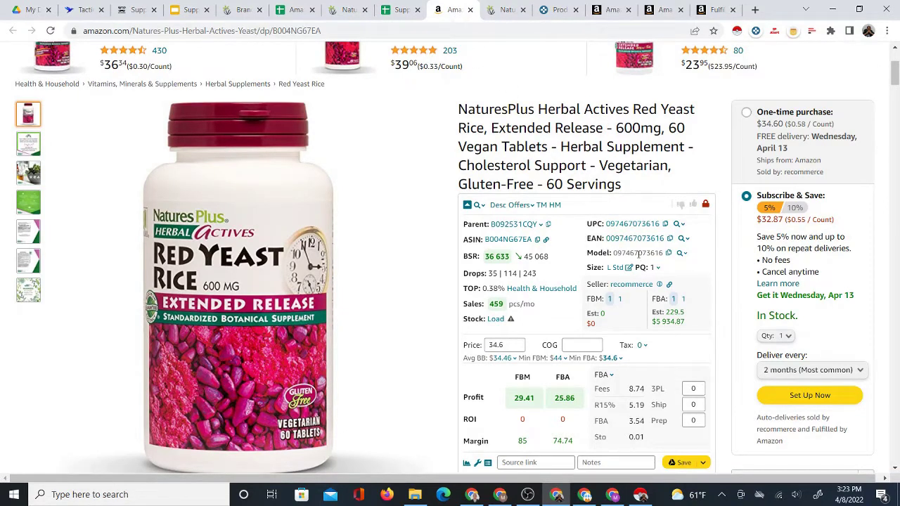
# Examine the Vitacost Red Yeast Rice page's description, supplement facts and directions for serving size and tablet details.
pyautogui.click(505, 9)
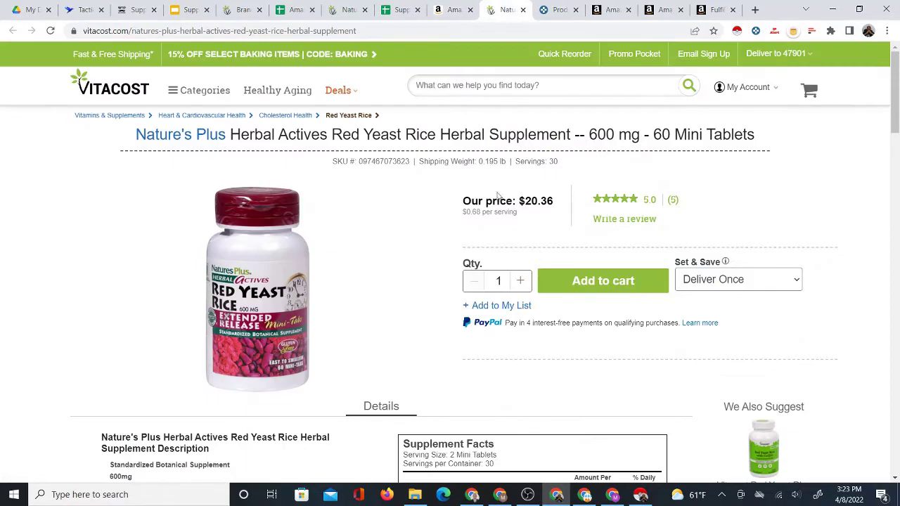
pyautogui.scroll(-3, 562, 235)
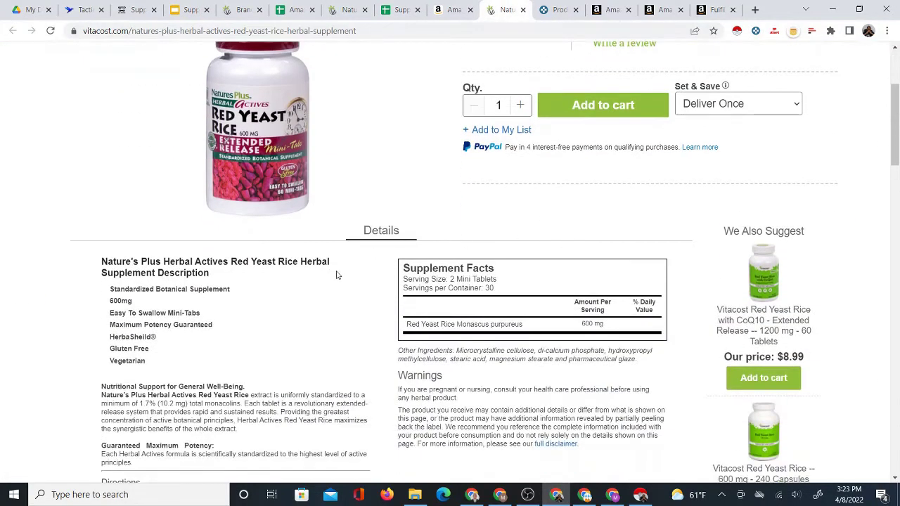
pyautogui.scroll(-2, 351, 263)
pyautogui.scroll(-2, 415, 231)
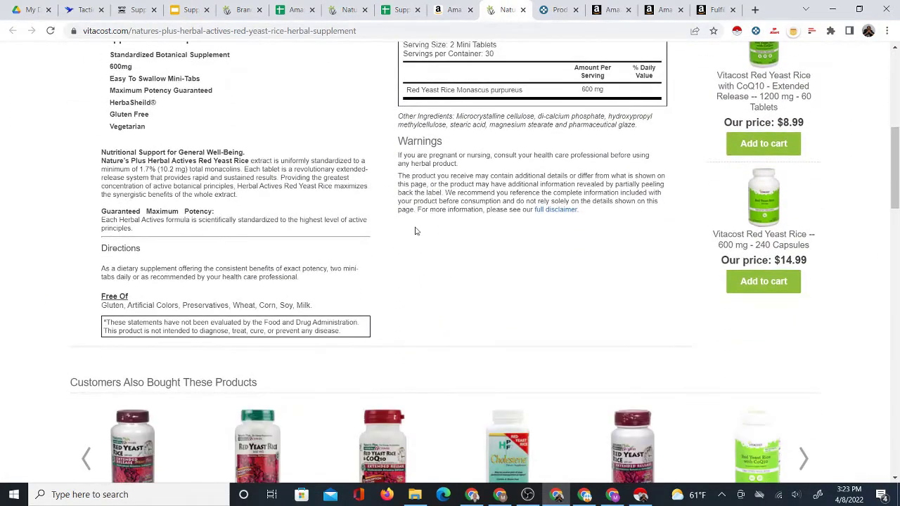
# Review the Vitacost Red Yeast Rice page's supplement facts, description and customer reviews, and return to the product title.
pyautogui.scroll(2, 431, 223)
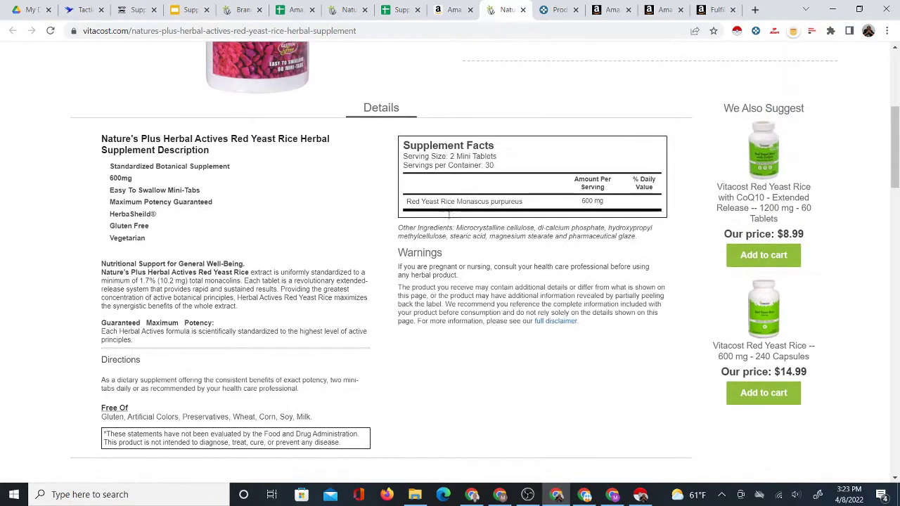
pyautogui.scroll(-8, 443, 233)
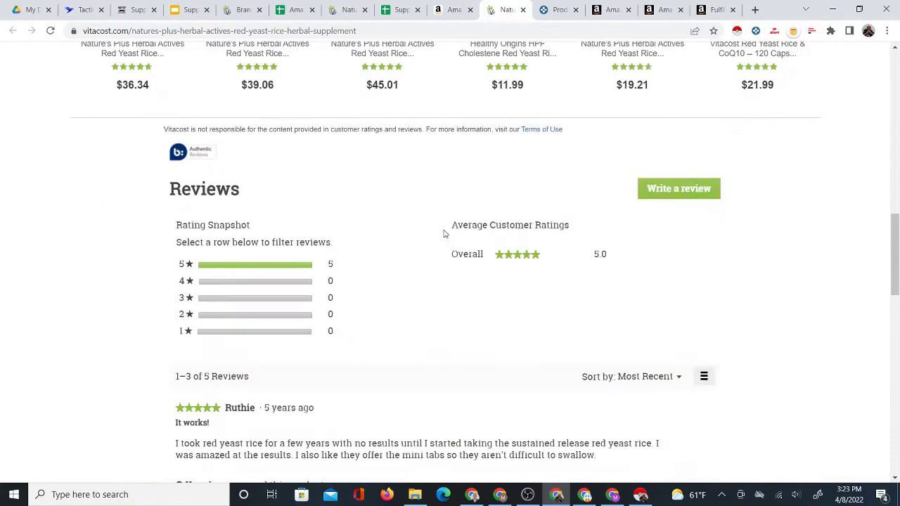
pyautogui.scroll(-4, 445, 234)
pyautogui.scroll(12, 446, 225)
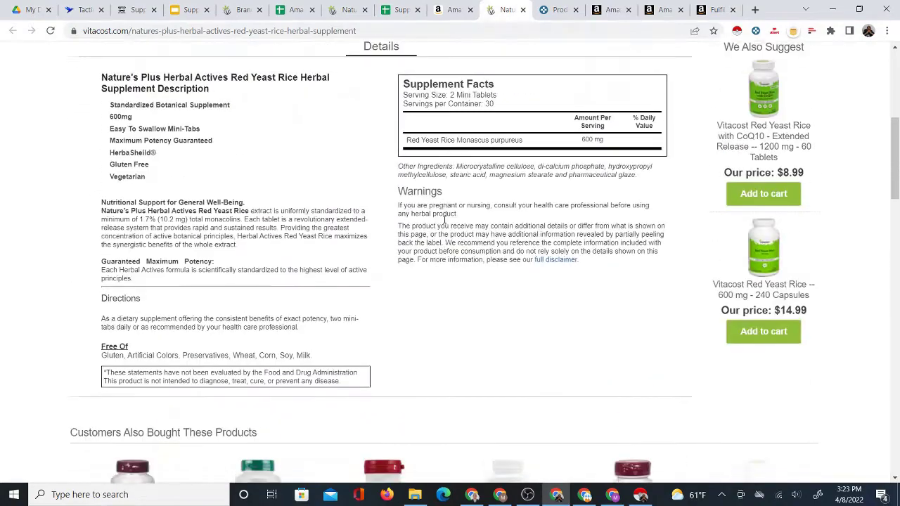
pyautogui.scroll(4, 377, 253)
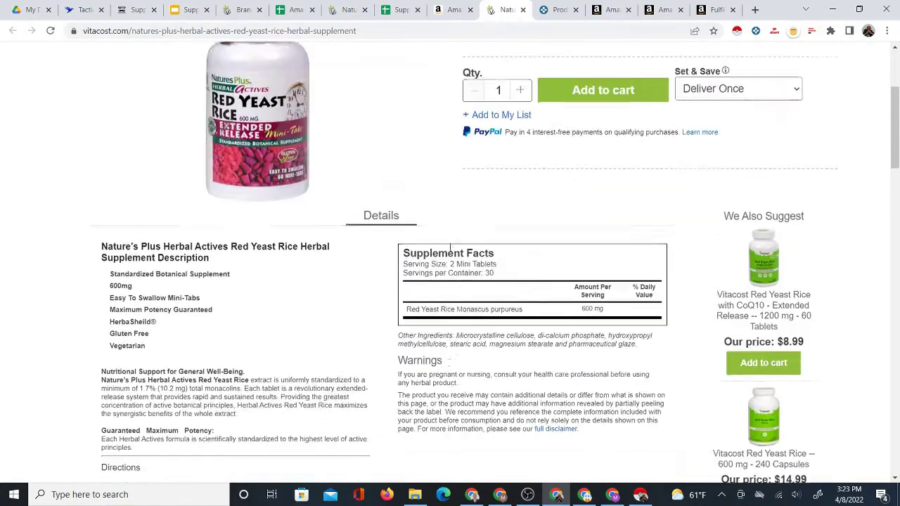
pyautogui.scroll(2, 453, 251)
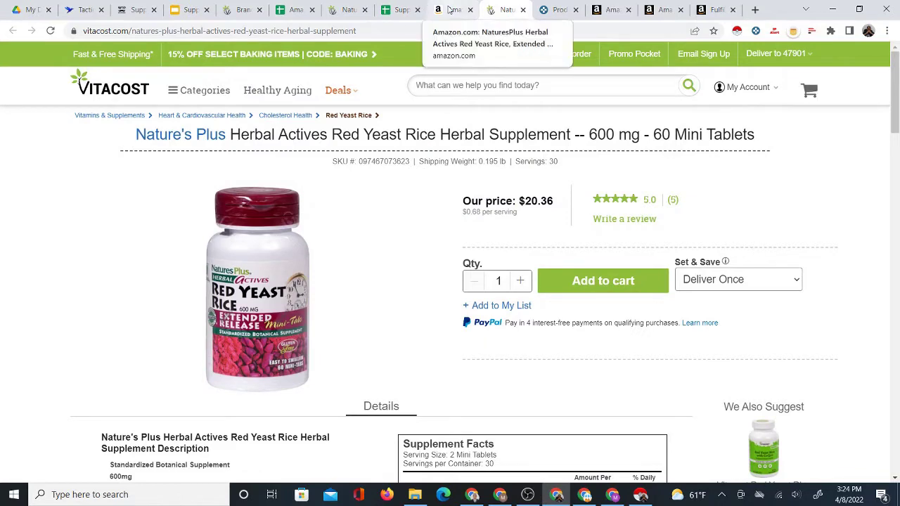
# Copy the SKU number of the Red Yeast Rice product from its Vitacost page.
pyautogui.click(448, 9)
pyautogui.click(502, 9)
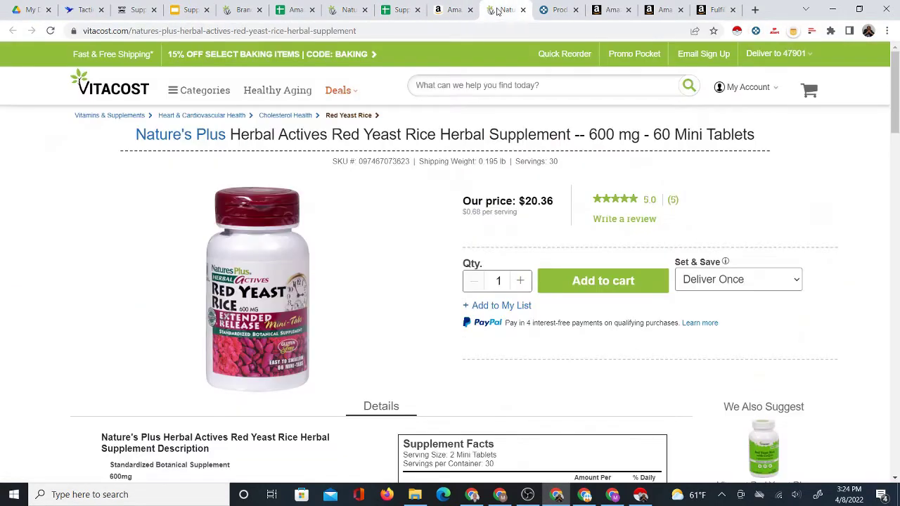
pyautogui.doubleClick(378, 162)
pyautogui.rightClick(377, 162)
pyautogui.click(362, 162)
pyautogui.moveTo(359, 162); pyautogui.dragTo(410, 163)
pyautogui.rightClick(391, 163)
pyautogui.click(411, 173)
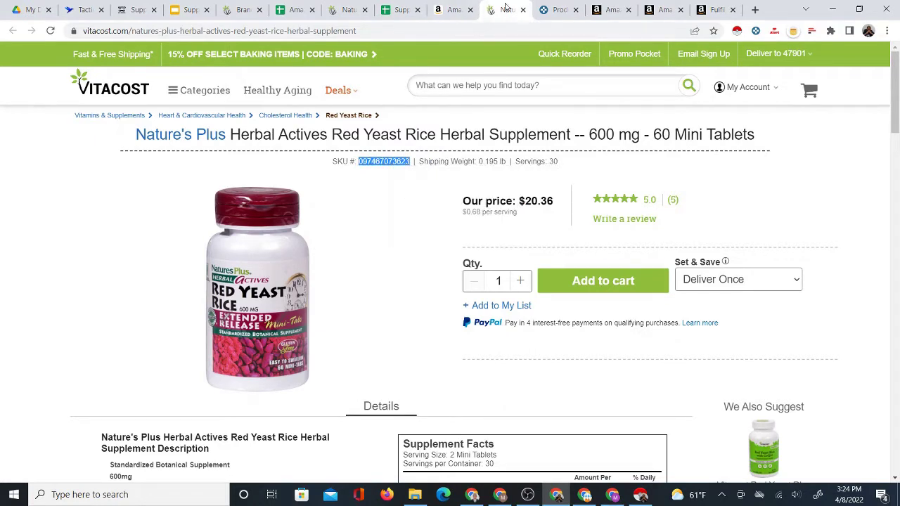
# Search the Amazon Red Yeast Rice listing for the copied Vitacost SKU, and close the search.
pyautogui.click(452, 9)
pyautogui.hotkey('ctrl', 'f')
pyautogui.hotkey('ctrl', 'v')
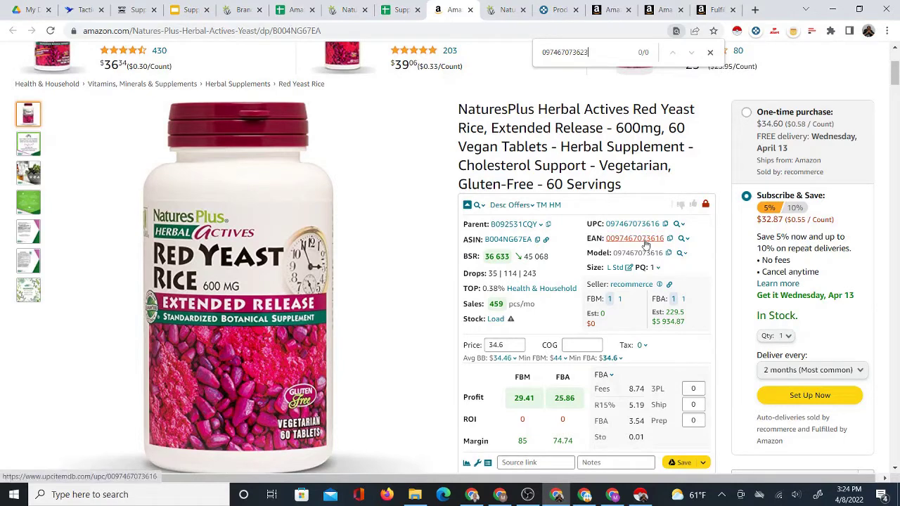
pyautogui.click(711, 54)
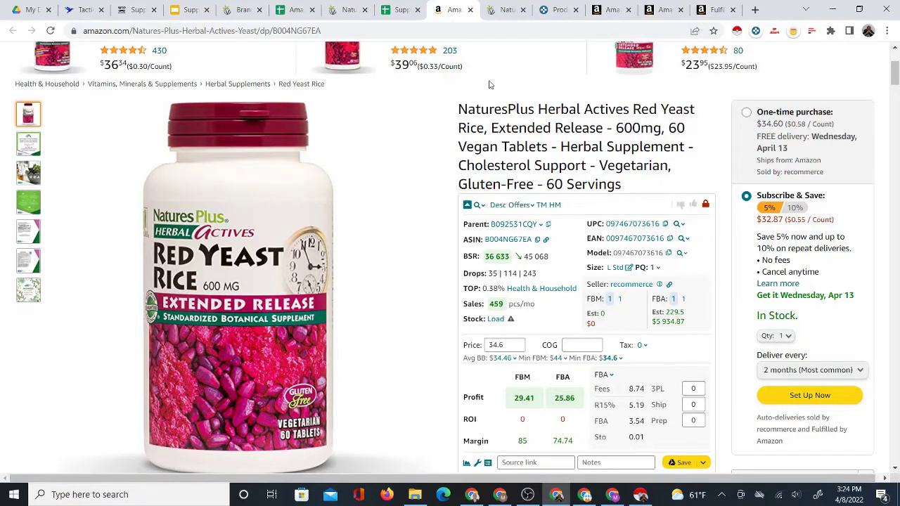
# Compare the Vitacost SKU with the Amazon listing's UPC, copy that UPC and open its UPC lookup page.
pyautogui.click(399, 9)
pyautogui.click(453, 10)
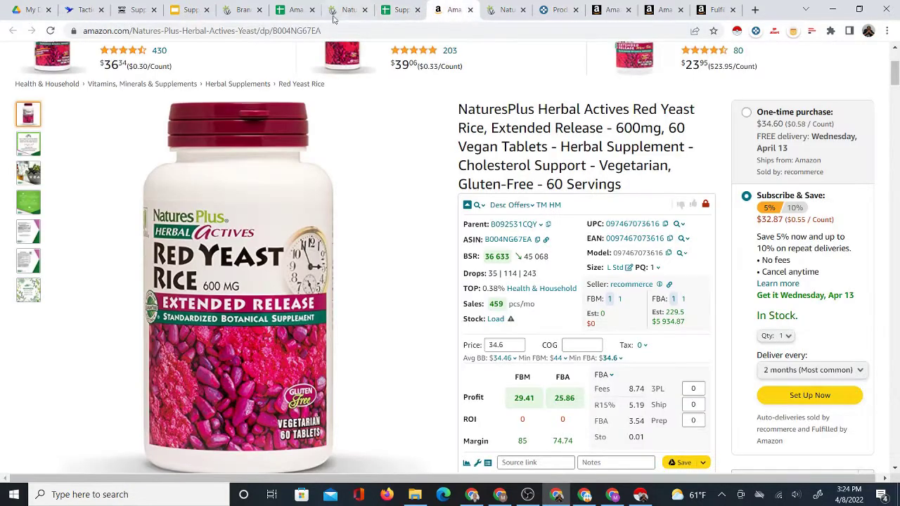
pyautogui.click(500, 11)
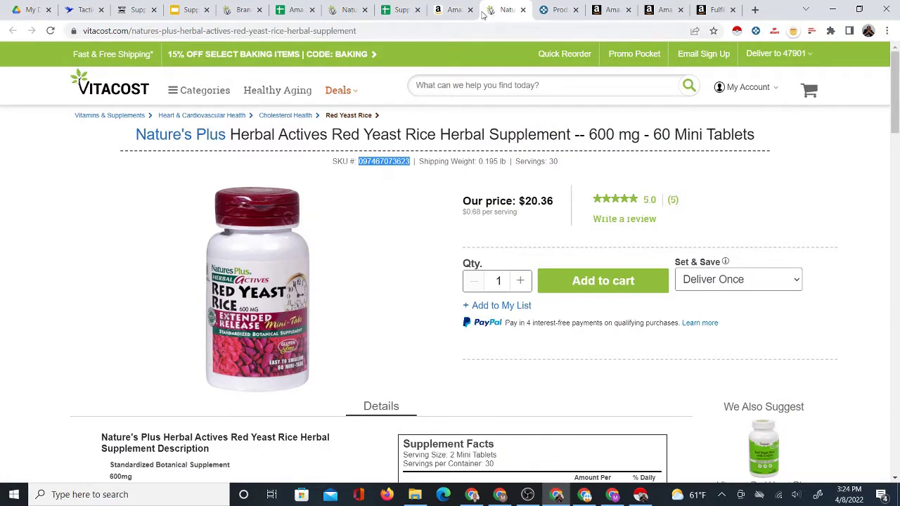
pyautogui.click(454, 10)
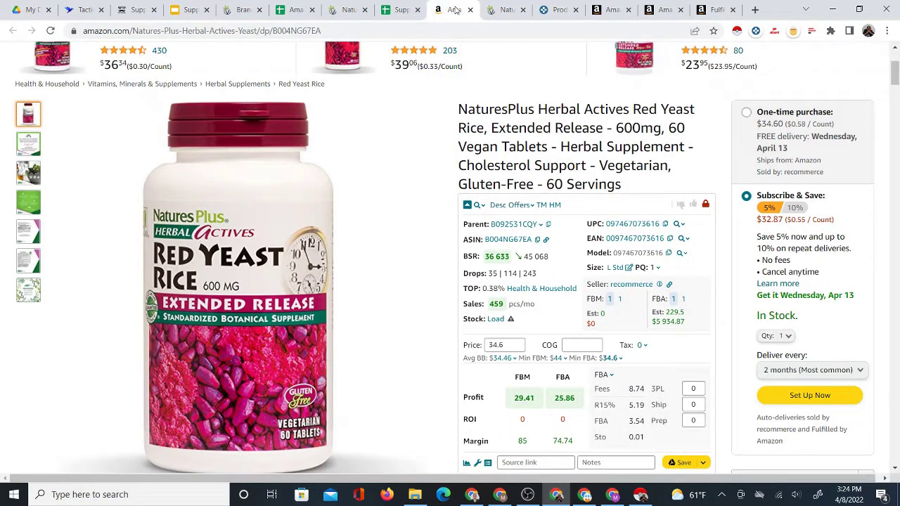
pyautogui.click(665, 225)
pyautogui.moveTo(705, 206)
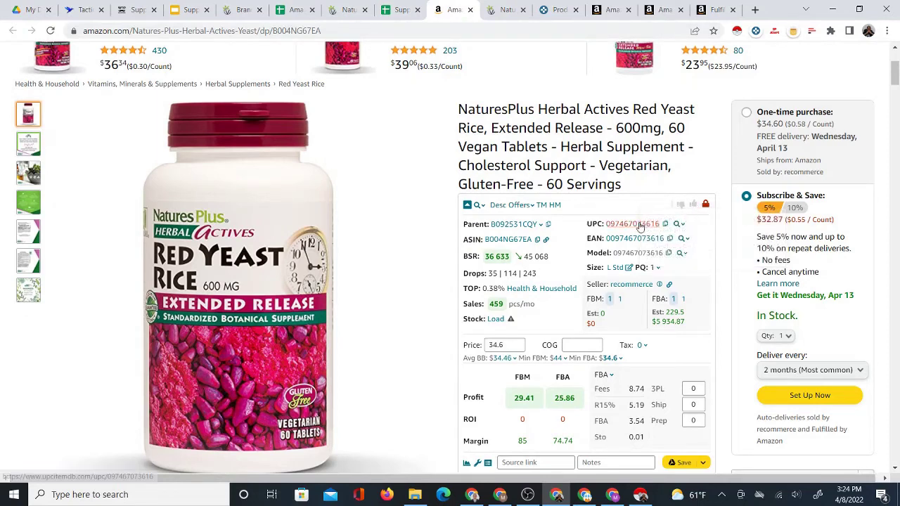
pyautogui.click(650, 224)
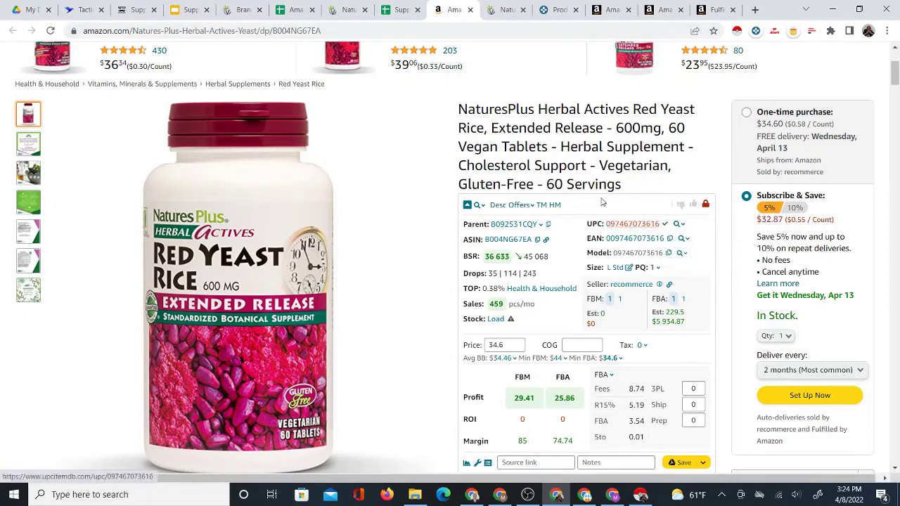
# Close the Red Yeast Rice product pages and open the Vitacost page and Amazon listing for row 55.
pyautogui.hotkey('ctrl', 'w')
pyautogui.click(415, 350)
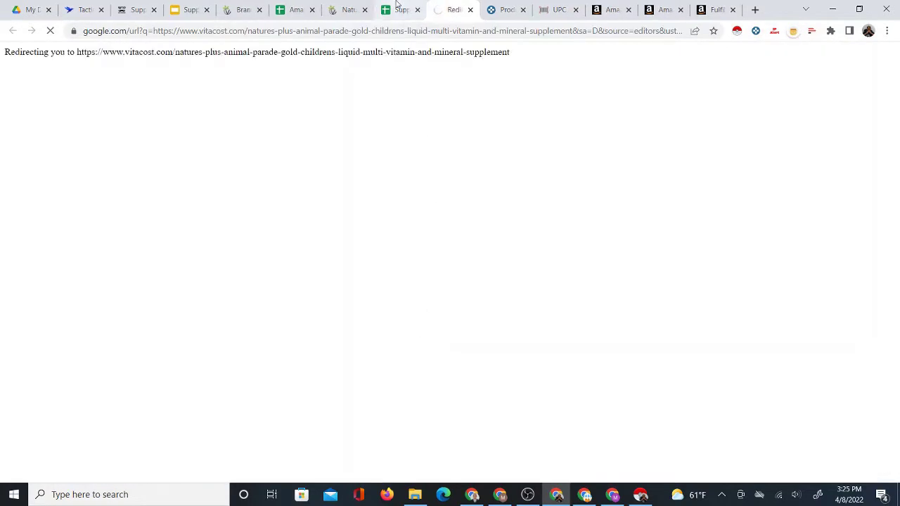
pyautogui.hotkey('ctrl', 'shift', 'Tab')
pyautogui.click(420, 334)
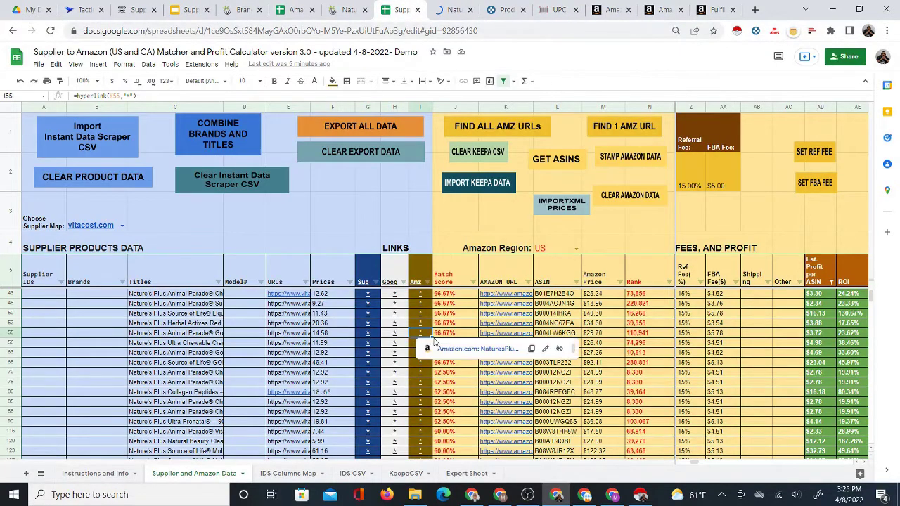
pyautogui.click(463, 345)
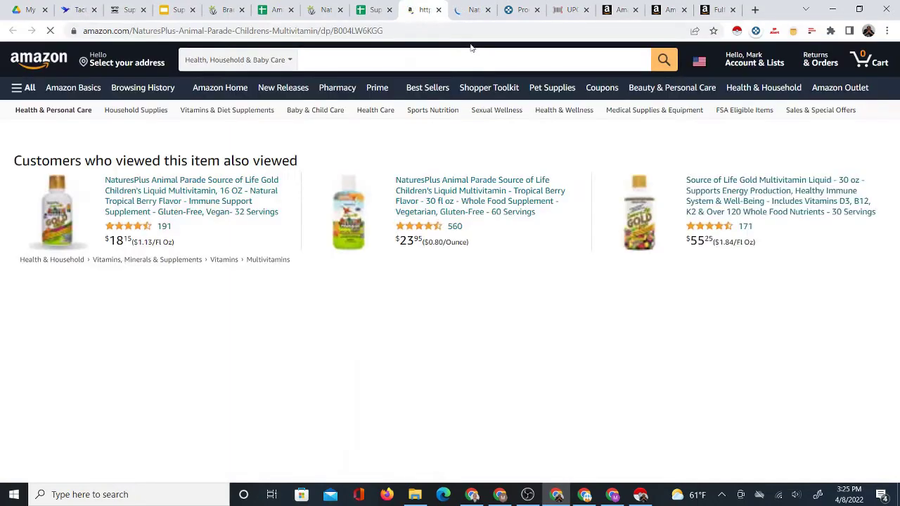
# Compare the Animal Parade Gold liquid's size on Amazon and Vitacost, and set the Vitacost size to 30 fl oz.
pyautogui.scroll(-2, 513, 157)
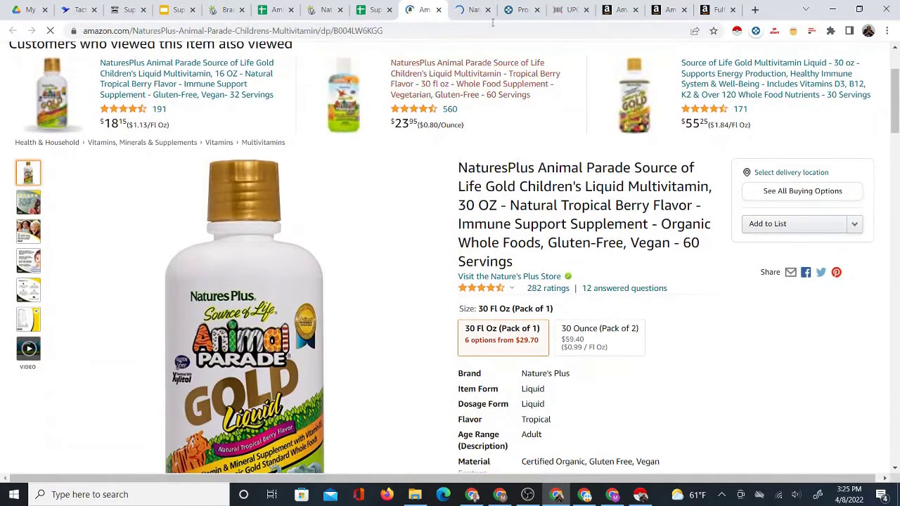
pyautogui.hotkey('ctrl', 'Tab')
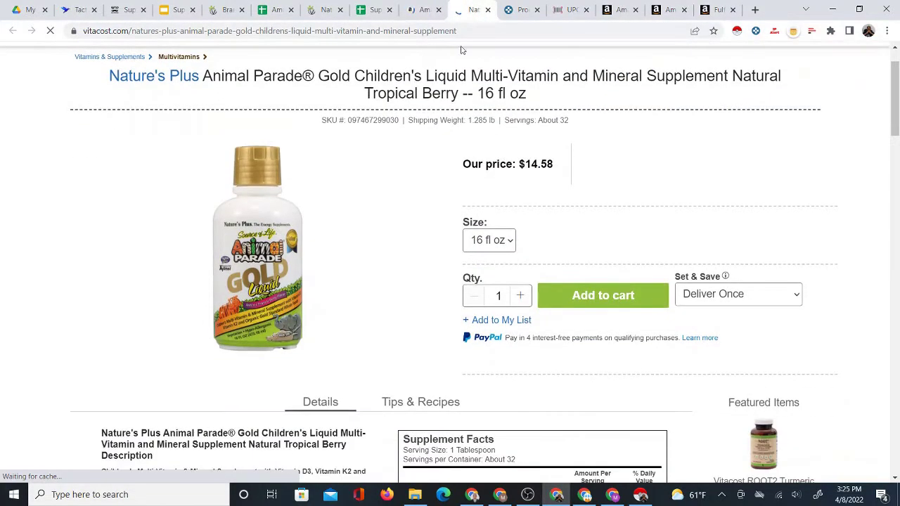
pyautogui.click(408, 7)
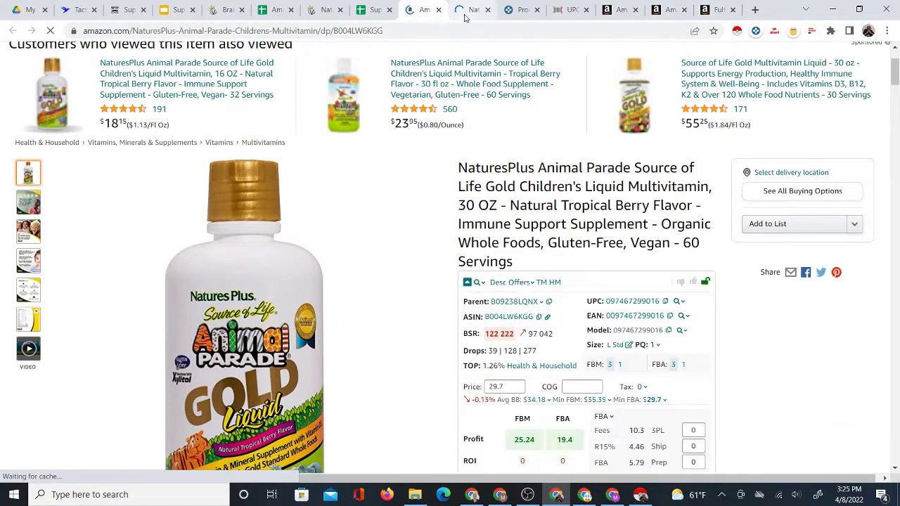
pyautogui.click(469, 10)
pyautogui.click(508, 243)
pyautogui.click(503, 274)
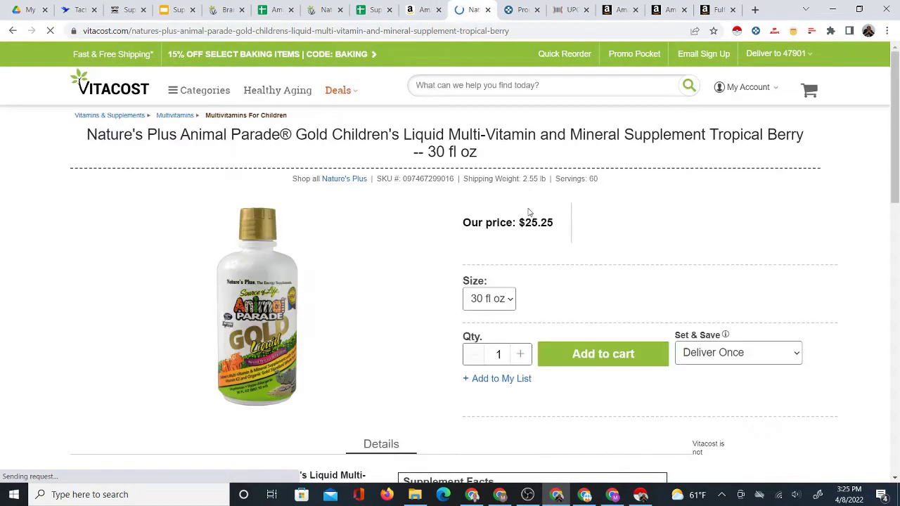
# Compare the 30 fl oz Animal Parade Gold liquid's product code, servings and price on Vitacost and Amazon.
pyautogui.click(425, 9)
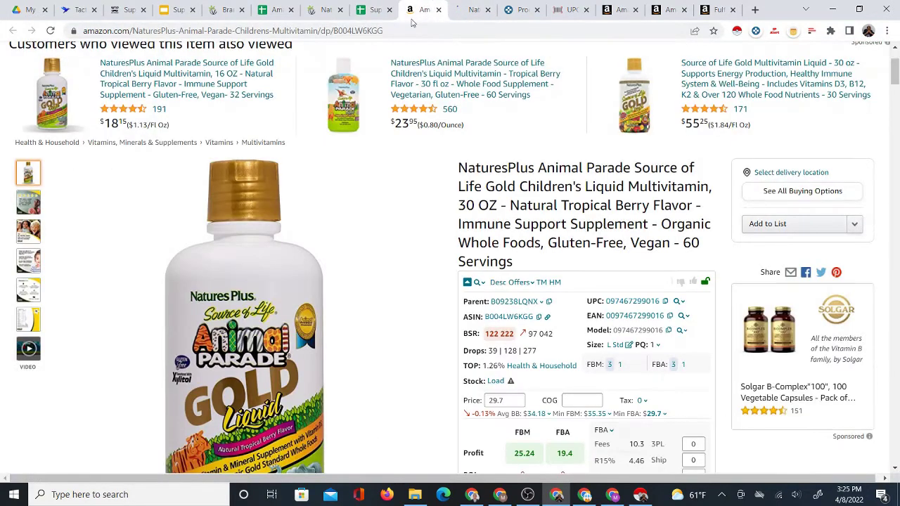
pyautogui.scroll(-2, 504, 274)
pyautogui.click(471, 10)
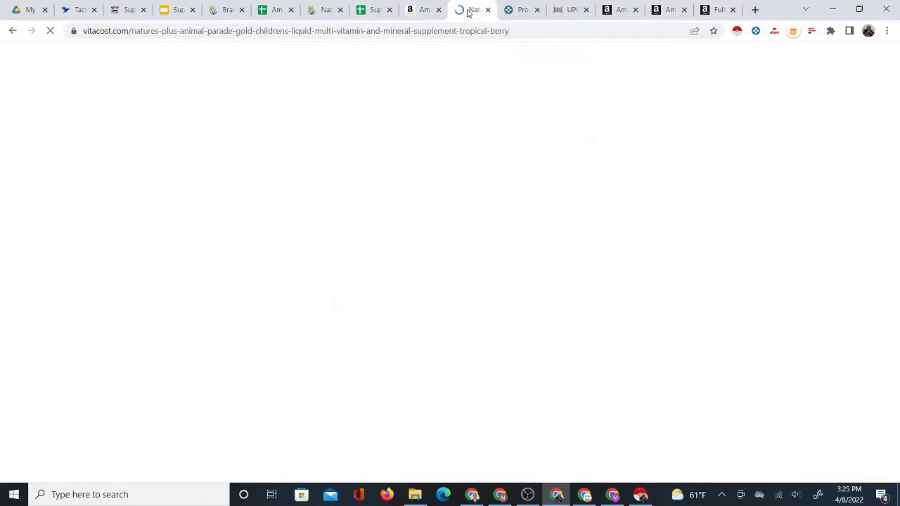
pyautogui.click(419, 11)
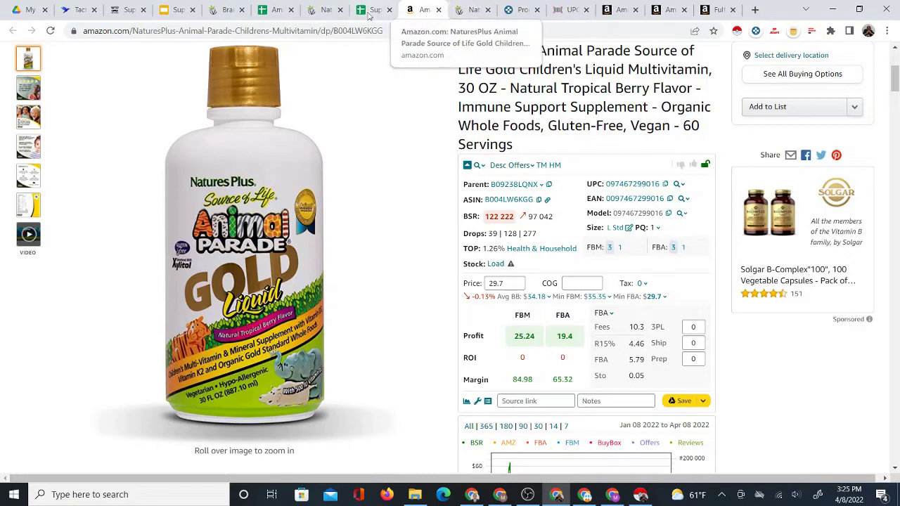
pyautogui.click(321, 10)
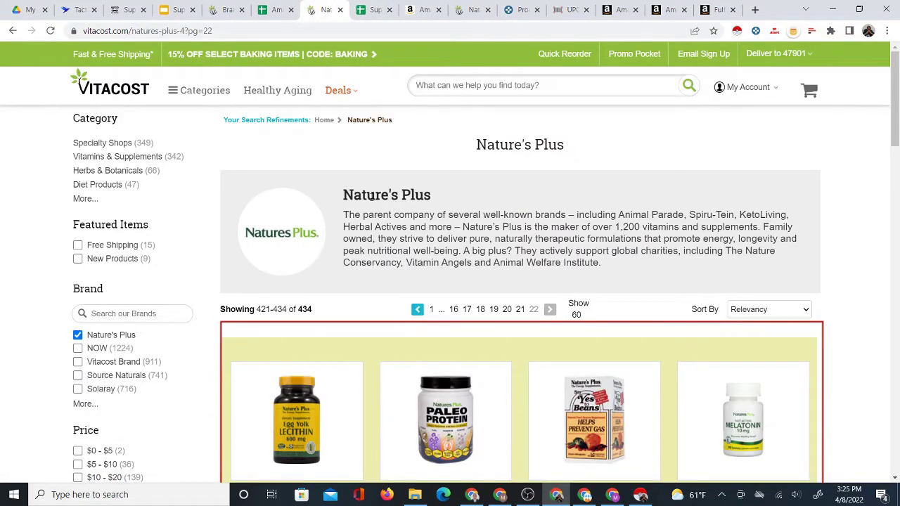
pyautogui.click(420, 16)
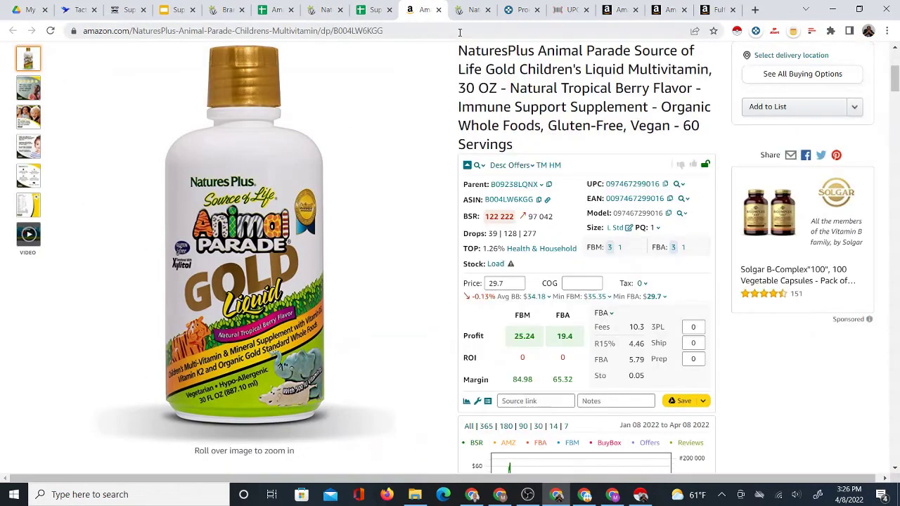
pyautogui.click(470, 12)
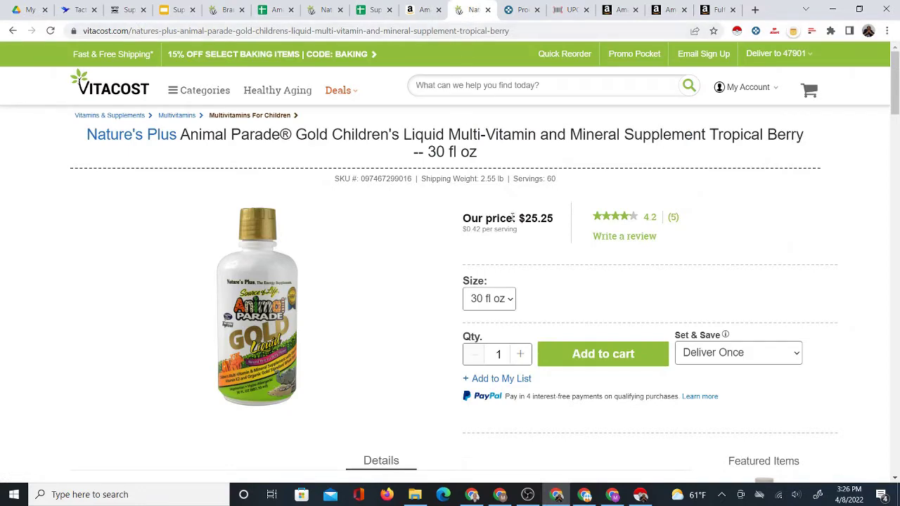
pyautogui.click(421, 13)
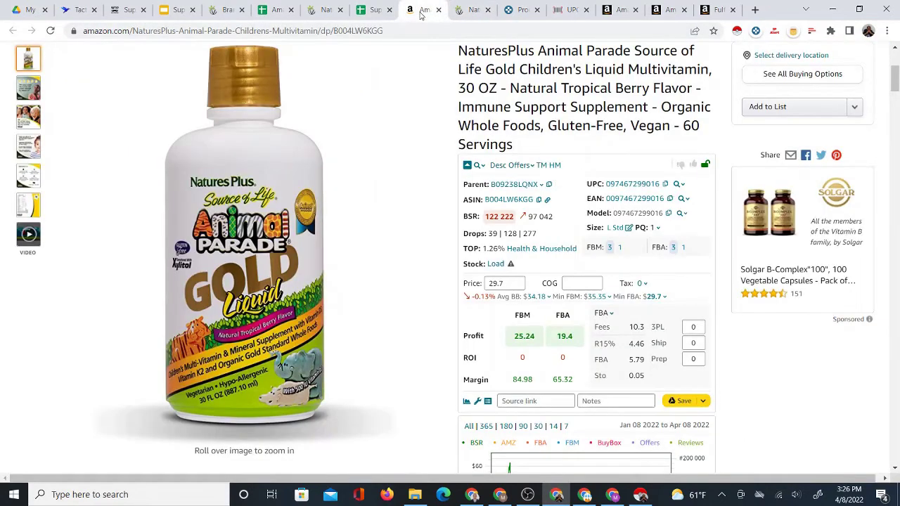
# Open all Amazon buying options for the 30 oz Animal Parade Gold liquid and compare the sellers' prices with Vitacost's.
pyautogui.scroll(2, 808, 126)
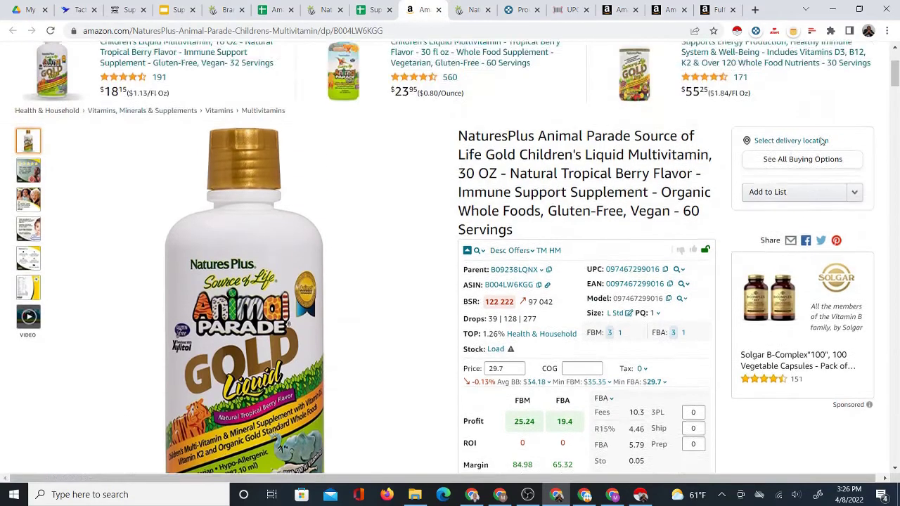
pyautogui.click(805, 191)
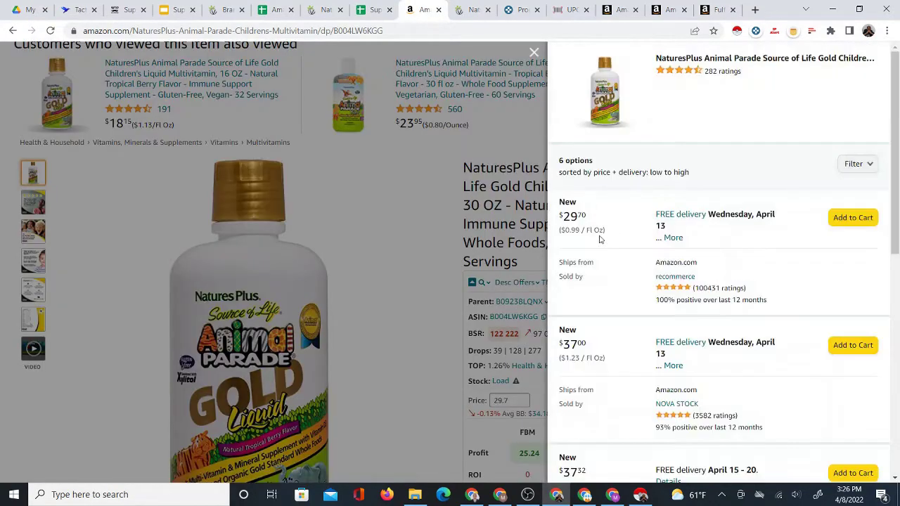
pyautogui.scroll(-6, 685, 269)
pyautogui.scroll(-1, 688, 271)
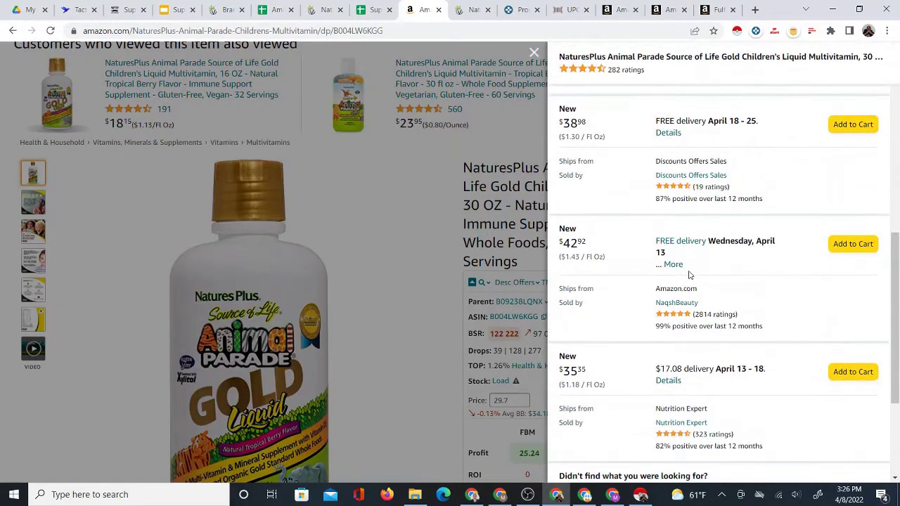
pyautogui.click(464, 11)
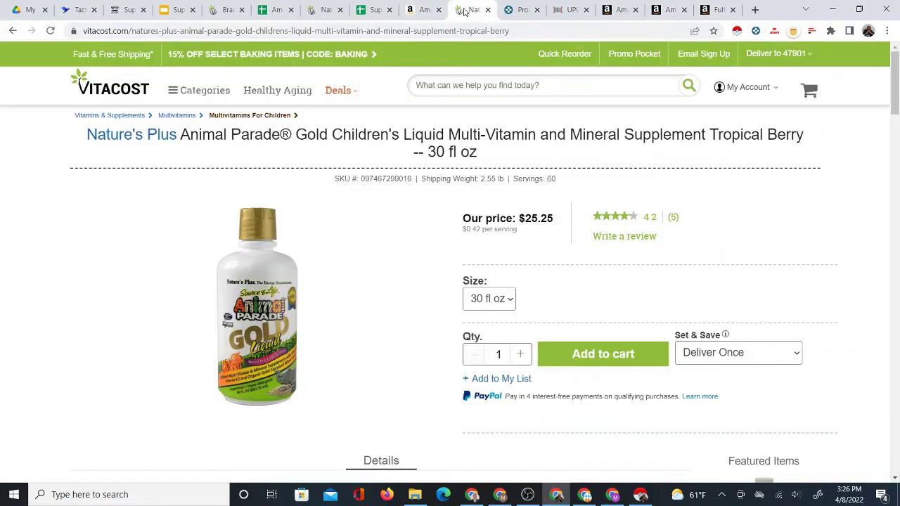
pyautogui.click(421, 16)
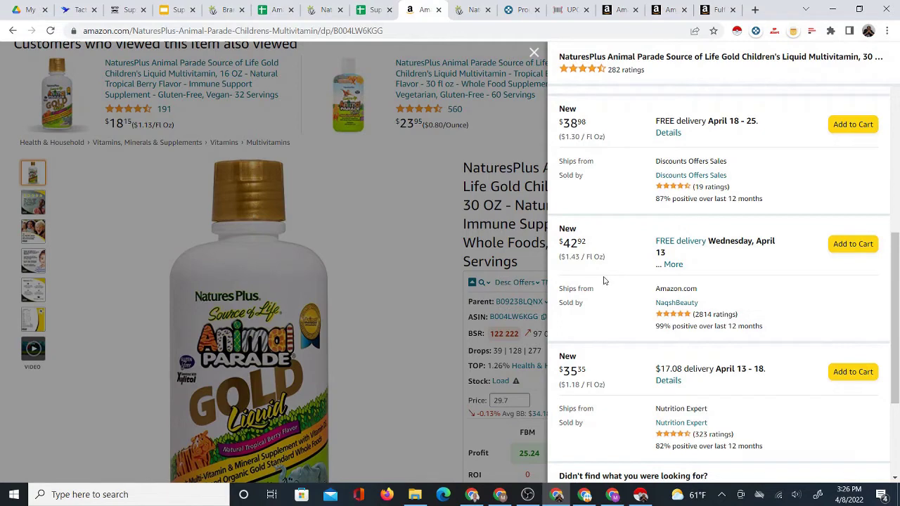
pyautogui.scroll(-3, 615, 297)
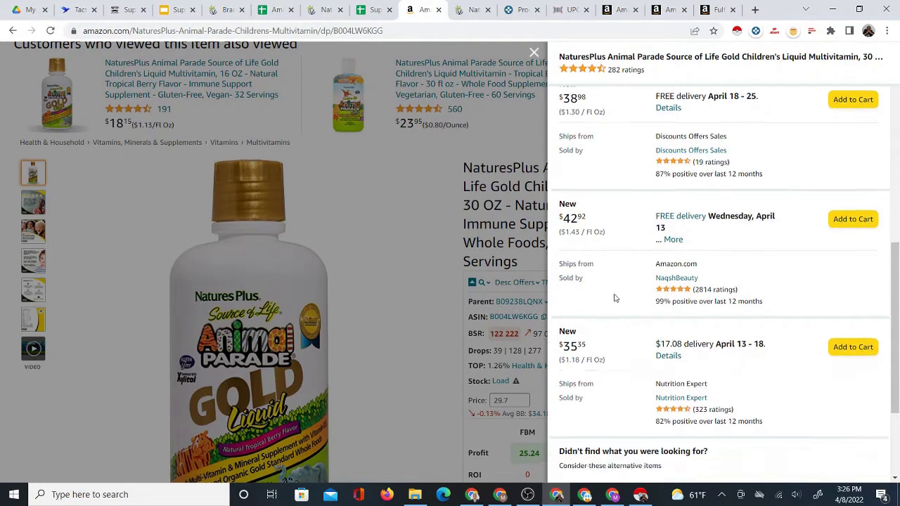
pyautogui.scroll(6, 611, 310)
pyautogui.scroll(2, 604, 345)
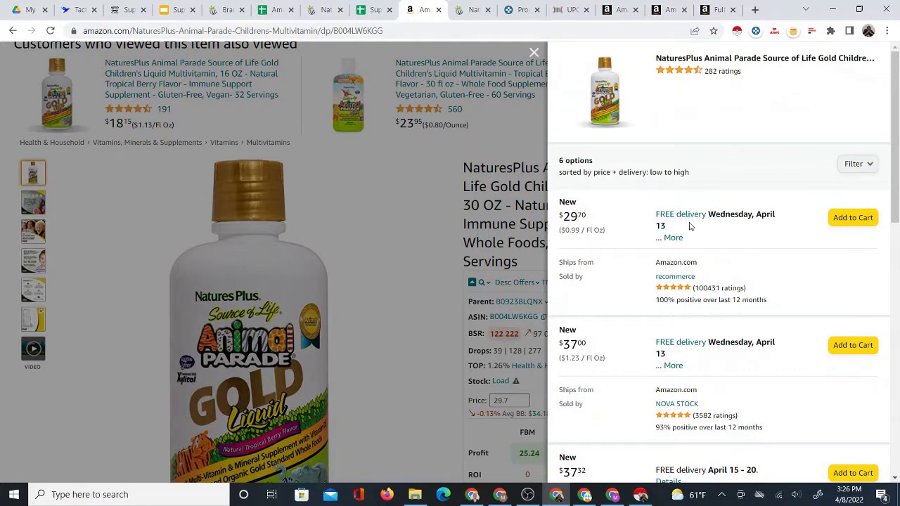
# Compare the 30 oz Animal Parade Gold liquid's Vitacost price with the lowest Amazon offer and dismiss the list of buying options.
pyautogui.click(458, 11)
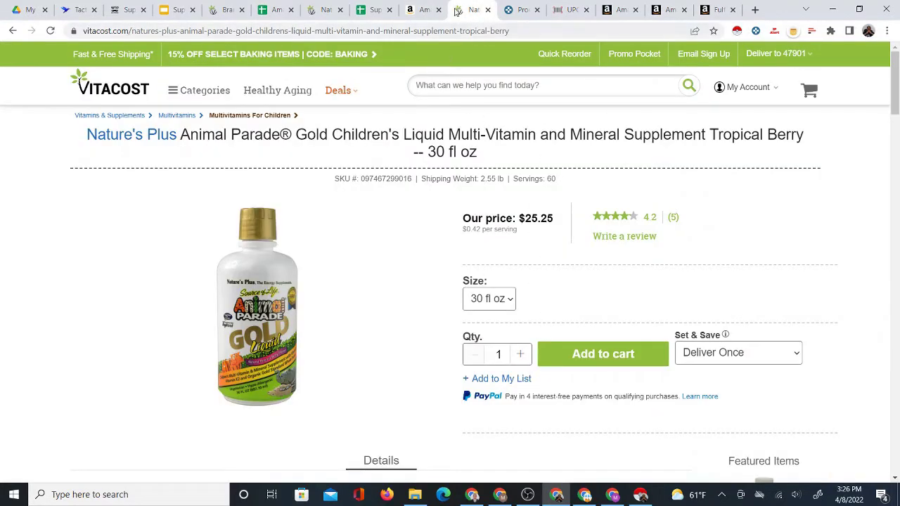
pyautogui.click(425, 11)
pyautogui.moveTo(563, 218); pyautogui.dragTo(603, 221)
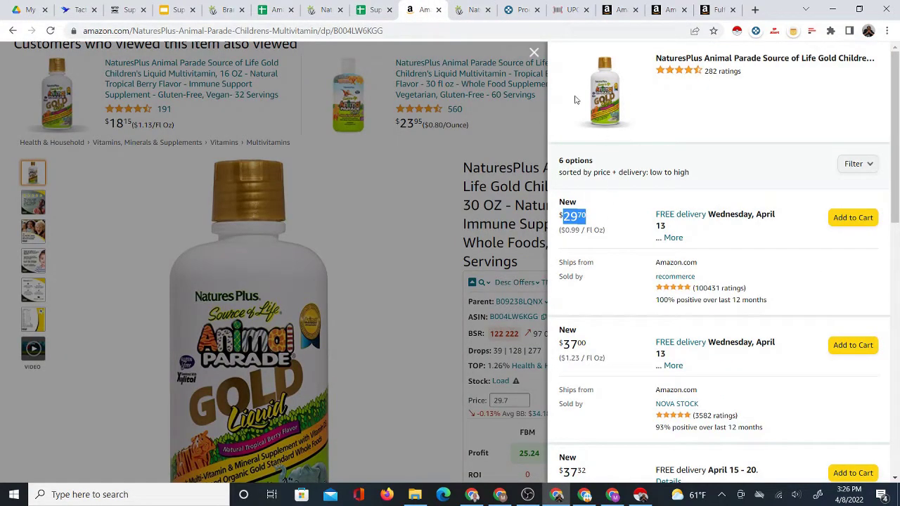
pyautogui.click(534, 53)
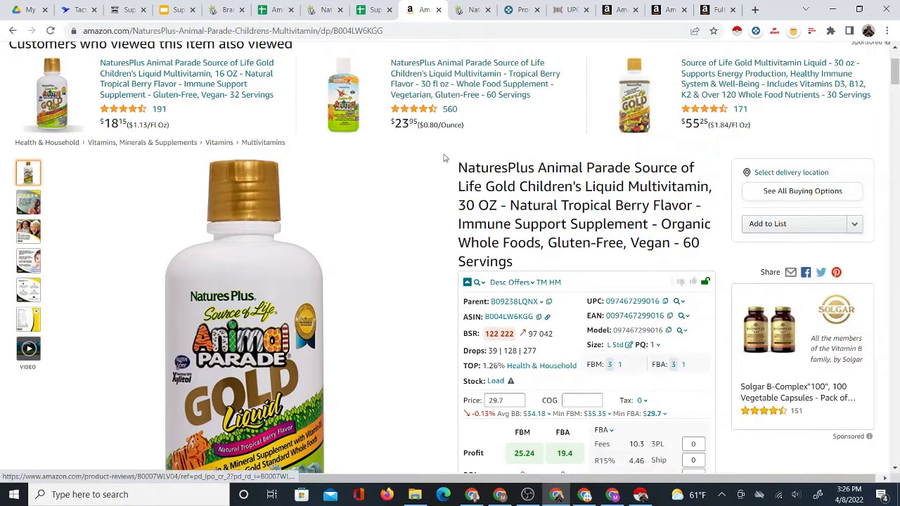
pyautogui.click(467, 9)
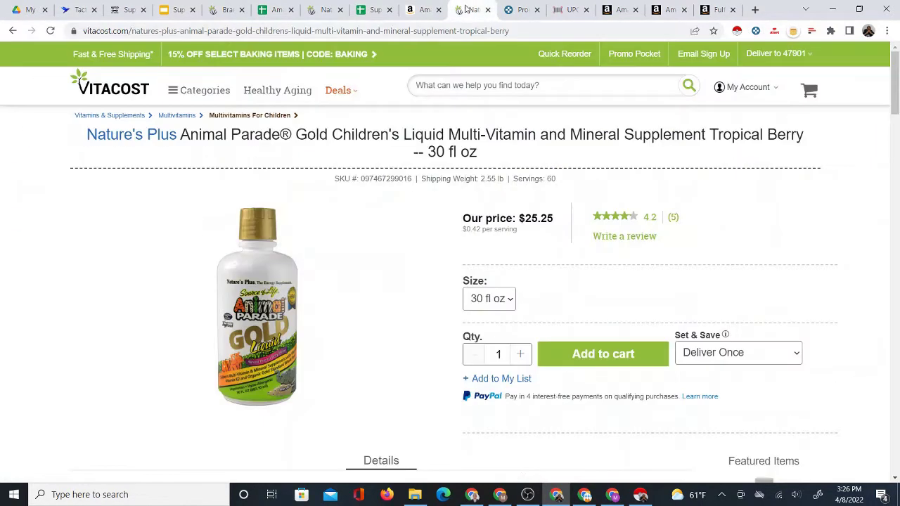
pyautogui.click(422, 18)
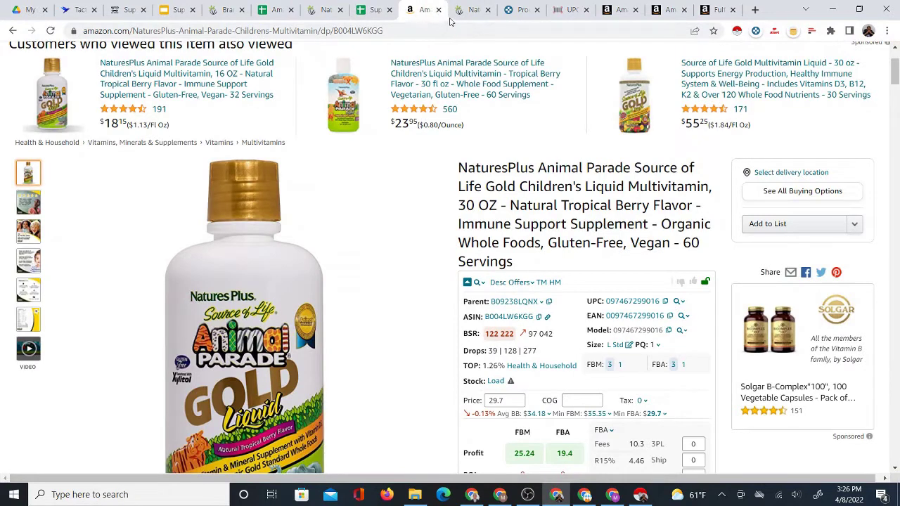
pyautogui.click(466, 13)
pyautogui.click(427, 11)
# Close the Animal Parade Gold liquid's Amazon and Vitacost pages and return to the calculator sheet.
pyautogui.click(438, 10)
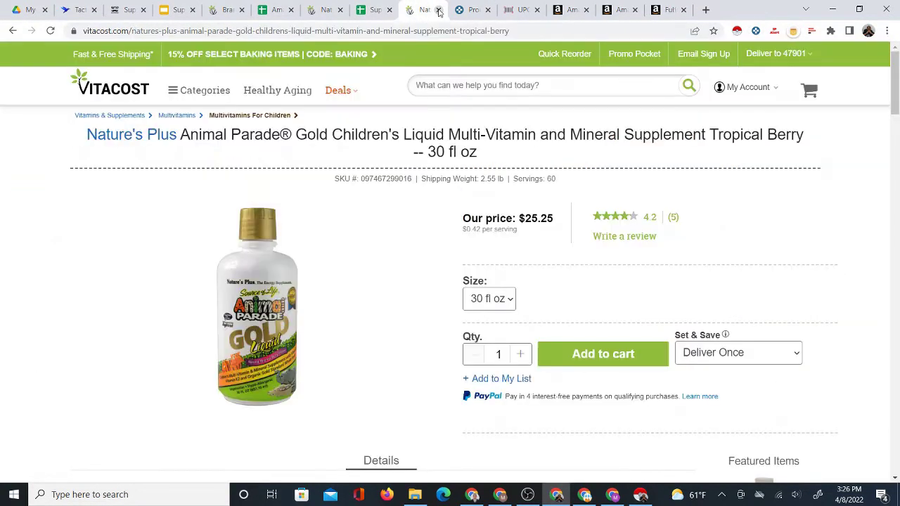
pyautogui.click(437, 9)
pyautogui.click(364, 13)
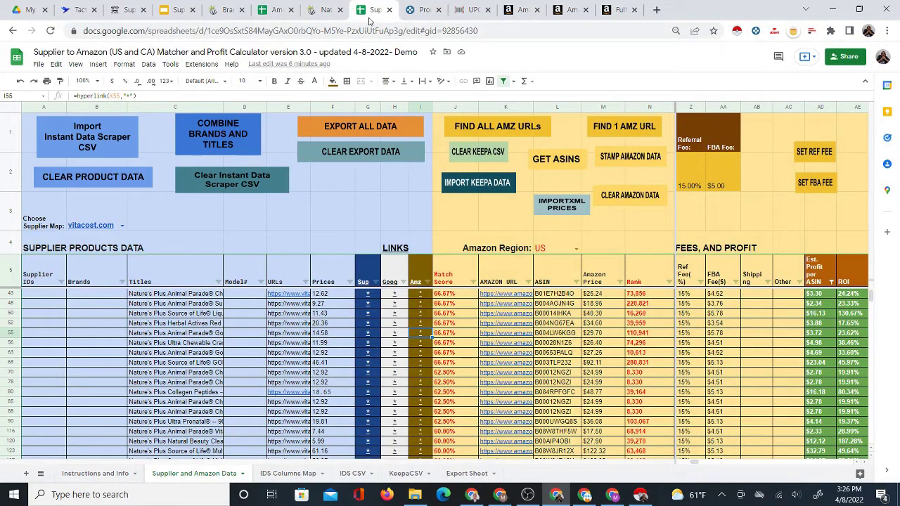
pyautogui.click(327, 13)
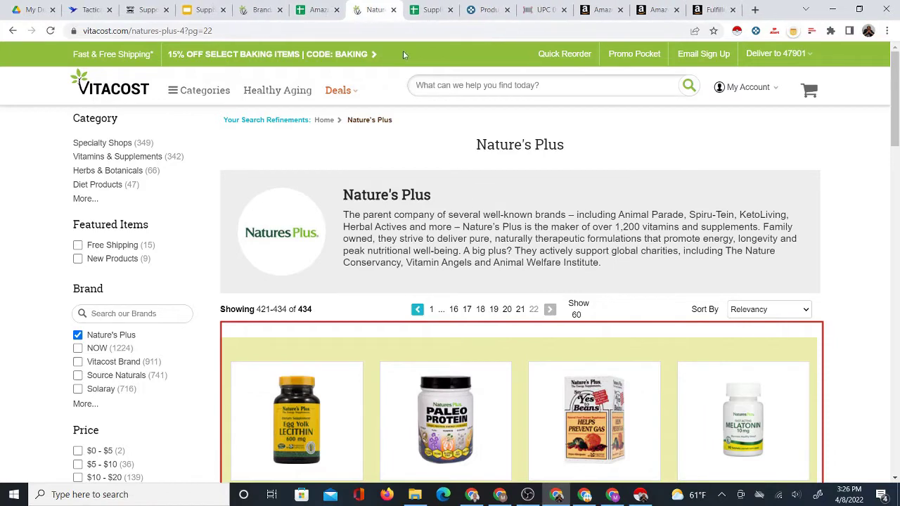
pyautogui.click(429, 9)
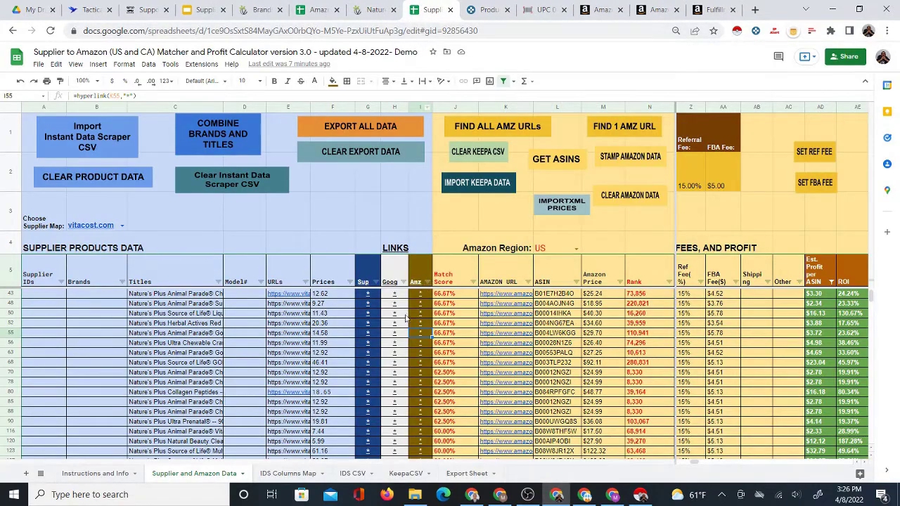
# Preview row 56's supplier and Amazon links and open both Ultra Chewable Cranberry product pages.
pyautogui.click(370, 343)
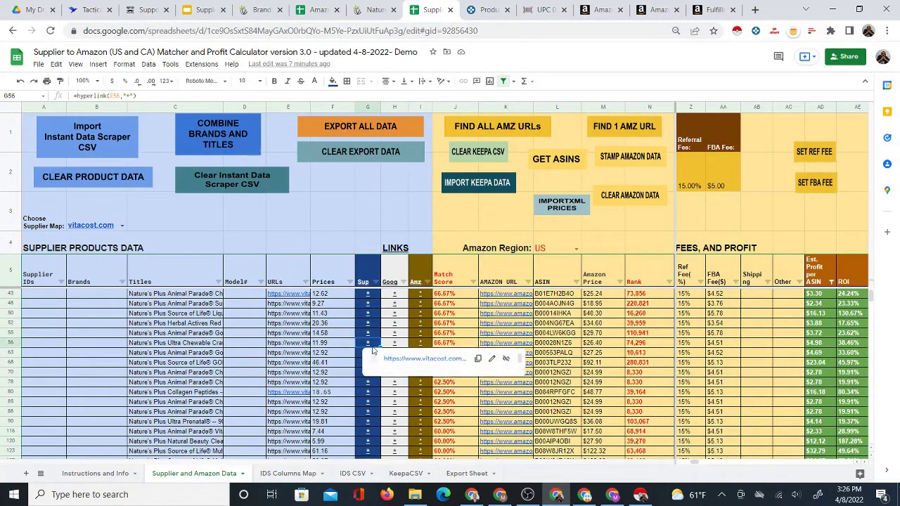
pyautogui.click(422, 344)
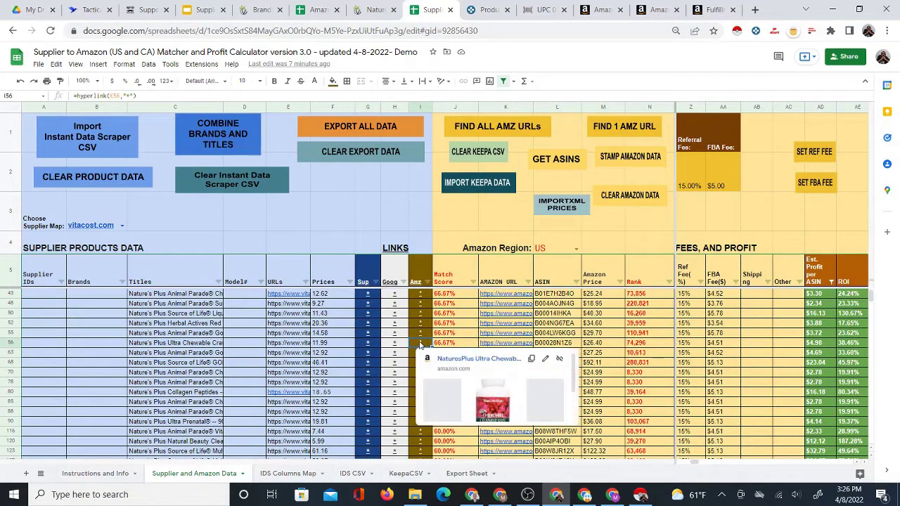
pyautogui.click(369, 344)
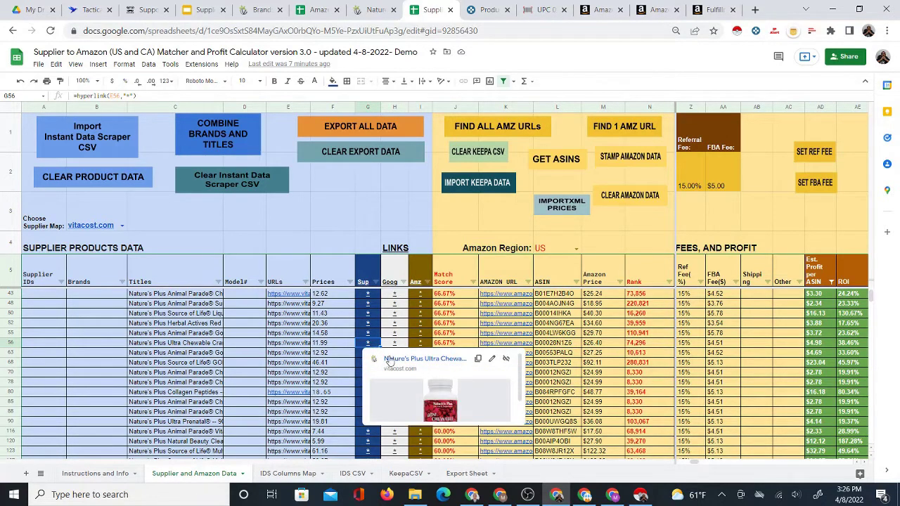
pyautogui.click(389, 361)
pyautogui.click(402, 9)
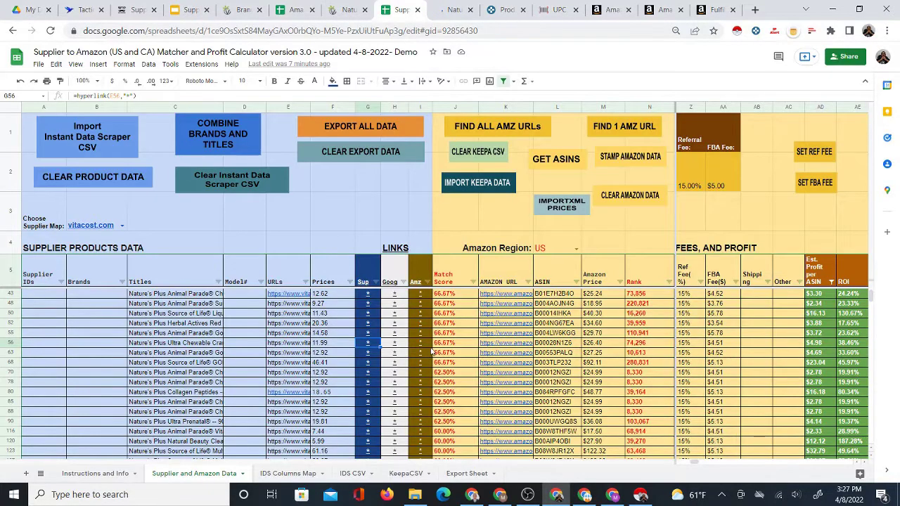
pyautogui.click(428, 344)
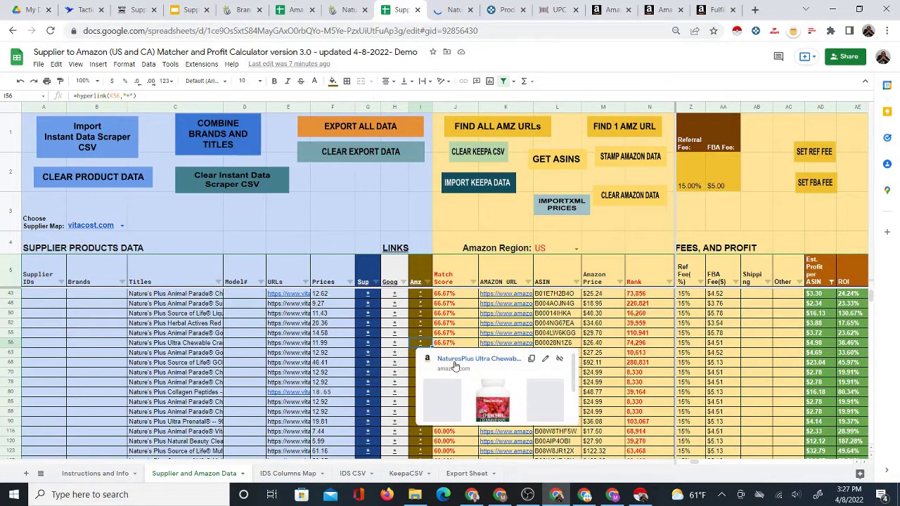
pyautogui.click(453, 362)
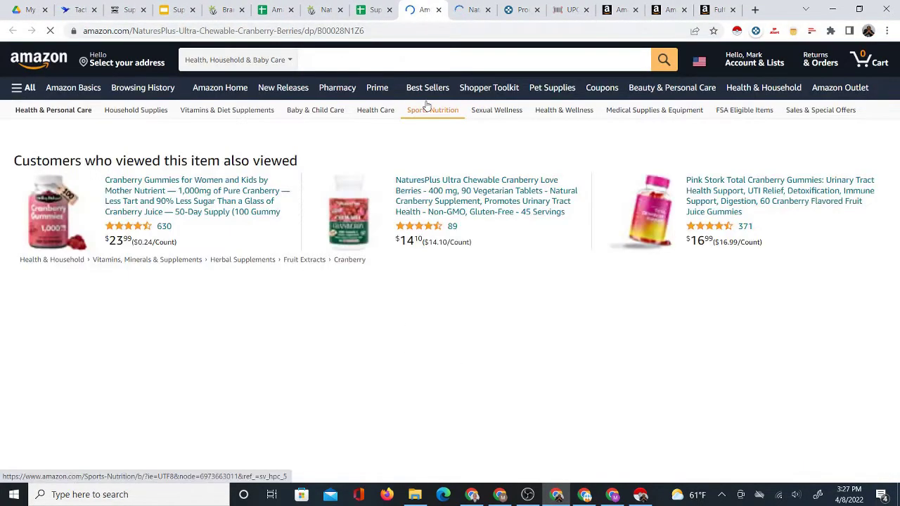
# View both Ultra Chewable Cranberry pages and place the Vitacost page ahead of the Amazon listing.
pyautogui.click(468, 10)
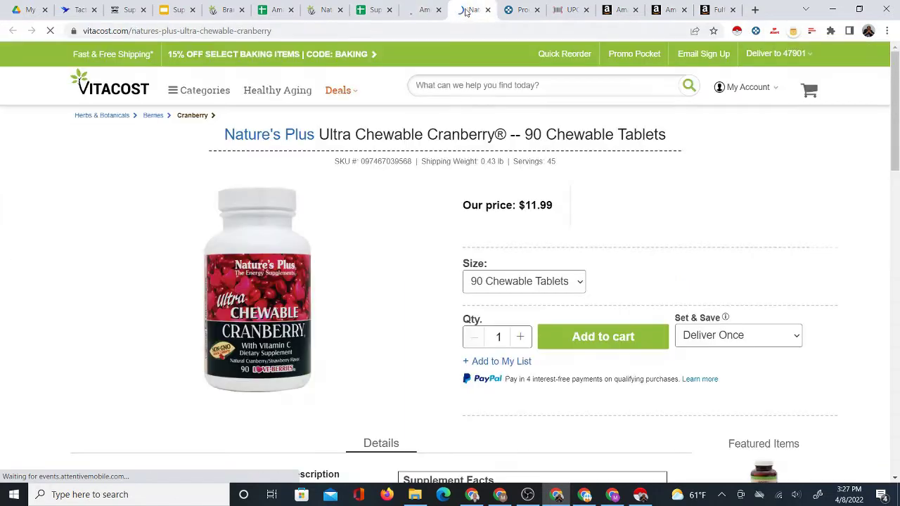
pyautogui.click(423, 11)
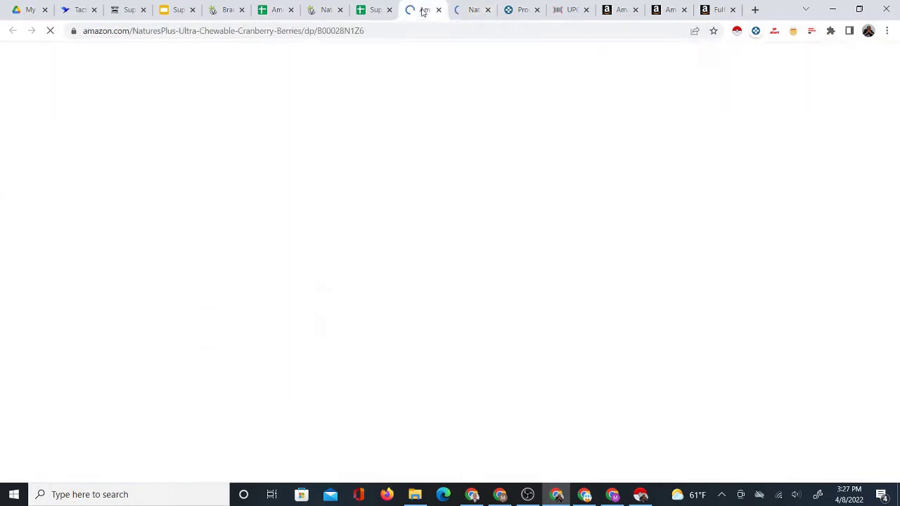
pyautogui.scroll(-3, 485, 222)
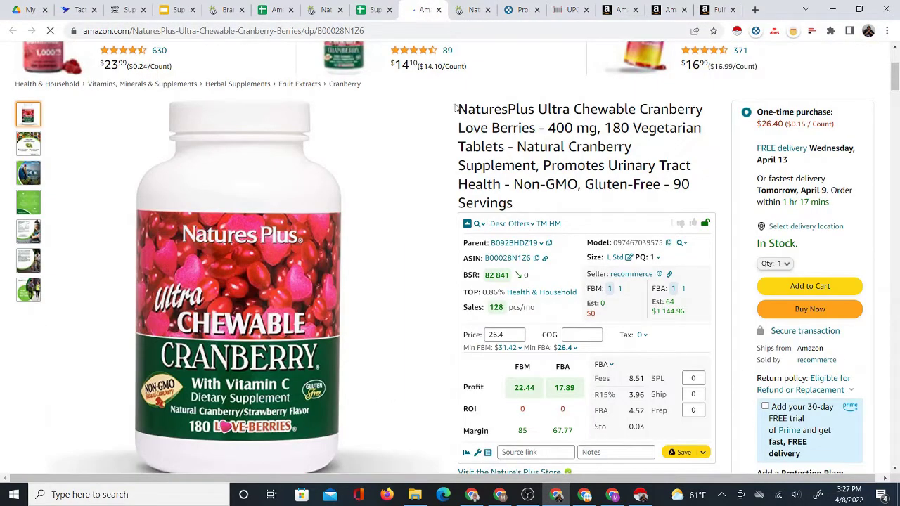
pyautogui.moveTo(460, 7); pyautogui.dragTo(430, 15)
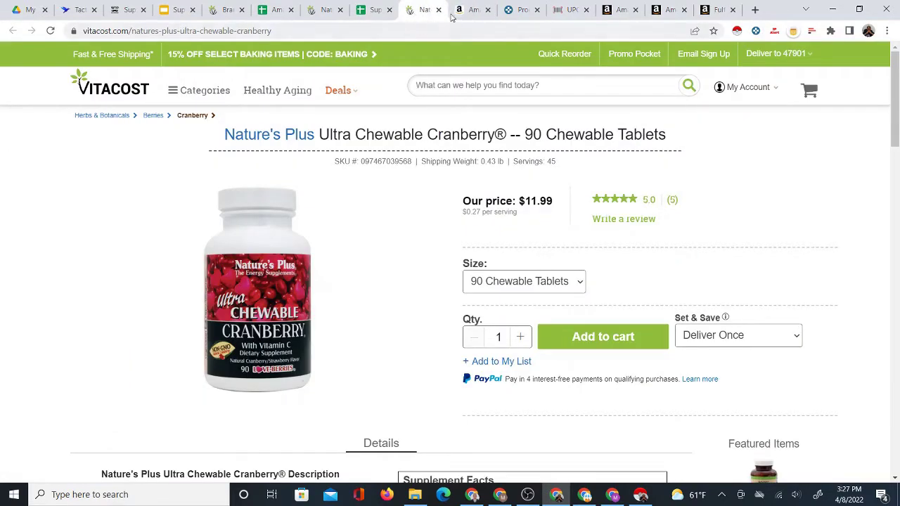
pyautogui.click(465, 11)
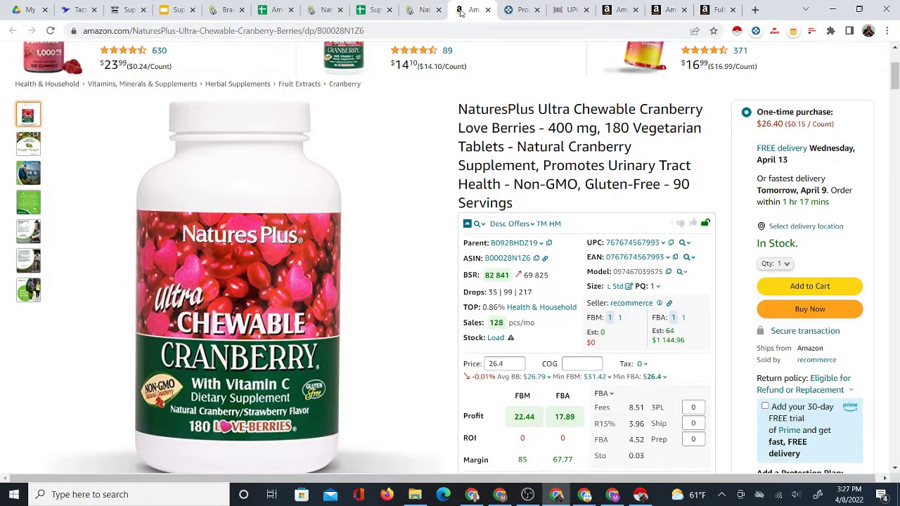
pyautogui.click(407, 7)
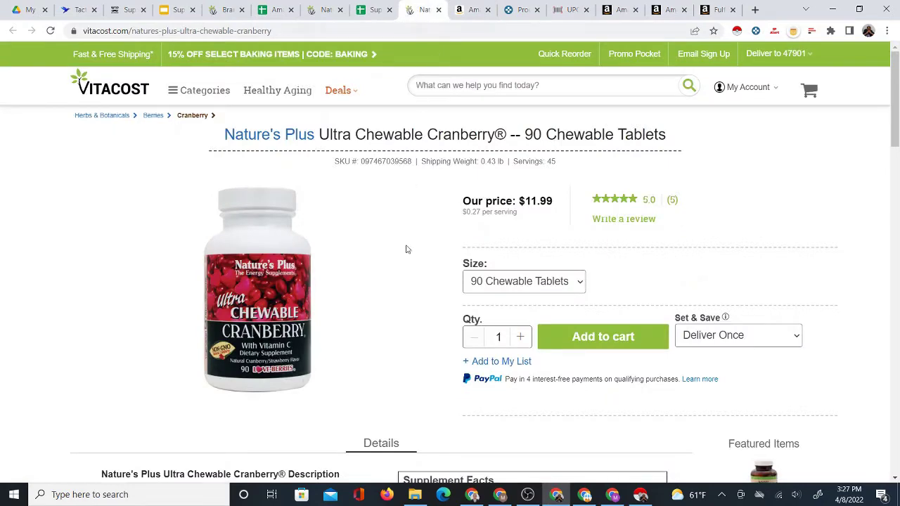
pyautogui.scroll(-1, 405, 249)
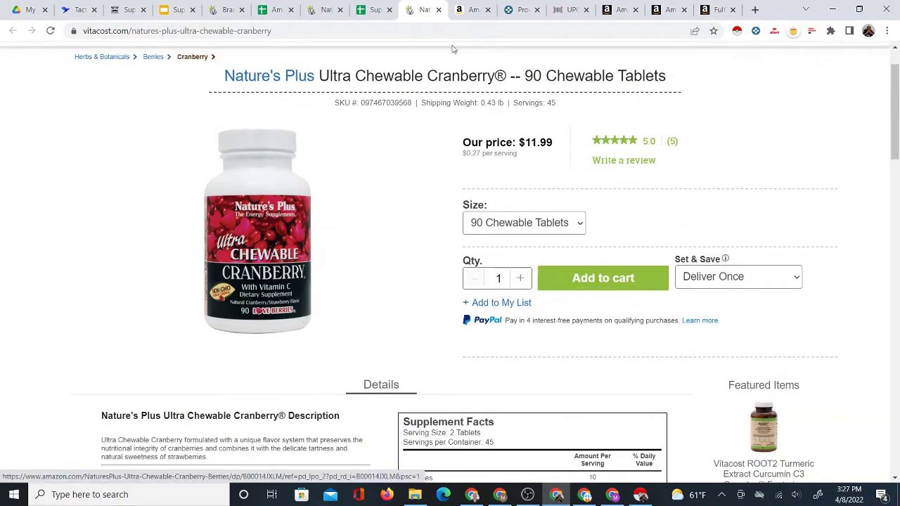
pyautogui.click(471, 11)
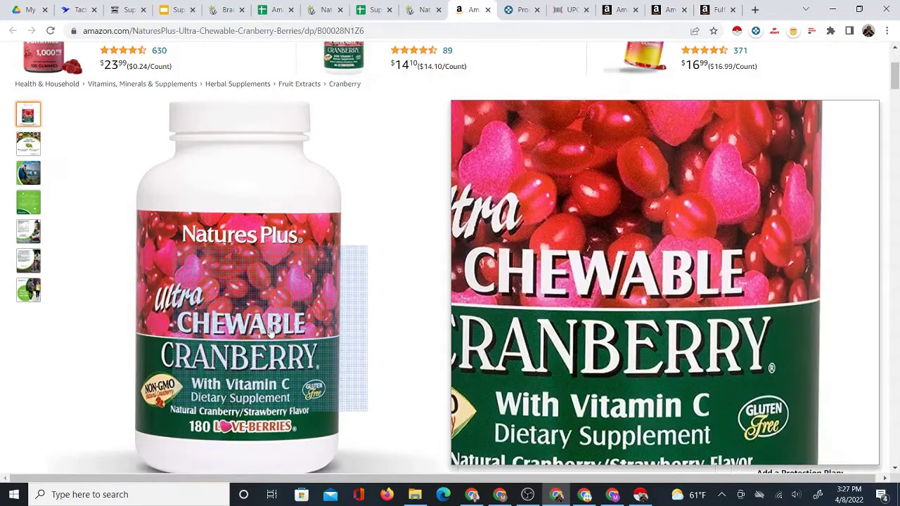
pyautogui.hotkey('ctrl', 'shift', 'Tab')
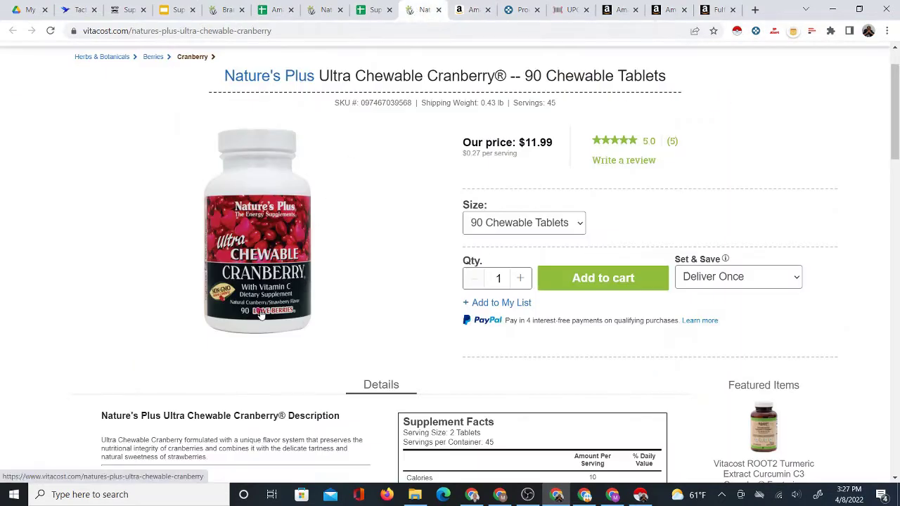
pyautogui.click(473, 9)
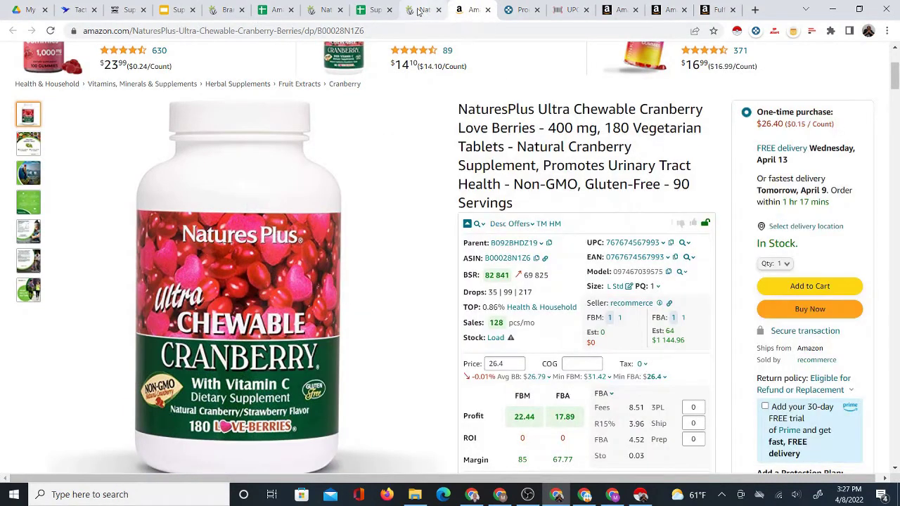
pyautogui.click(416, 9)
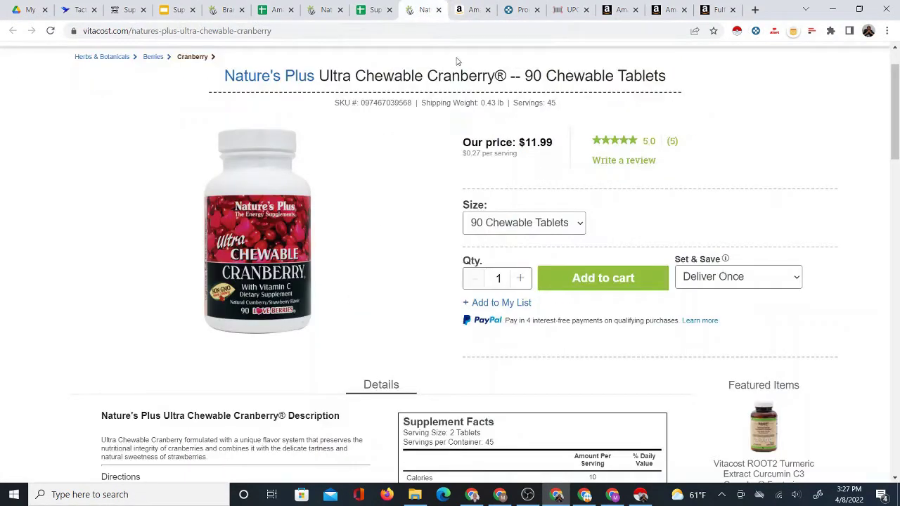
# Close both Ultra Chewable Cranberry product pages and go back to the calculator sheet.
pyautogui.click(438, 9)
pyautogui.click(438, 9)
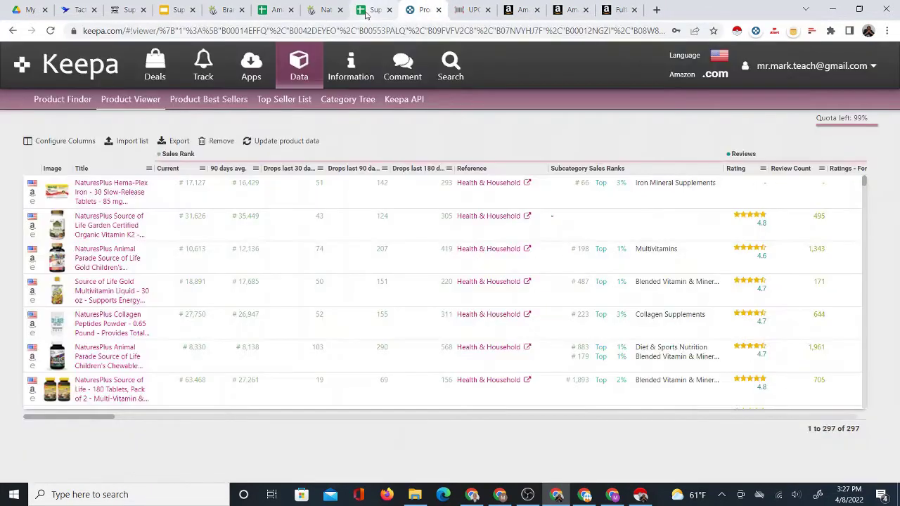
pyautogui.click(372, 9)
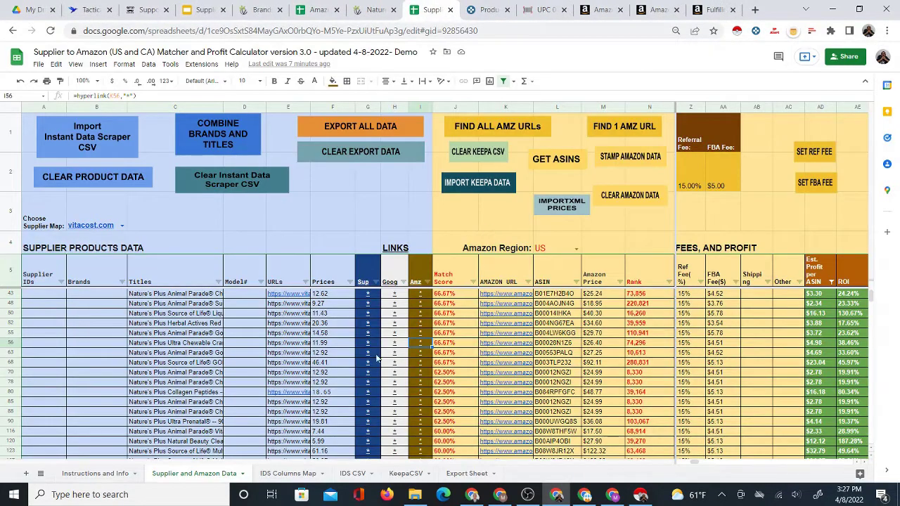
# Preview the supplier and Amazon links in rows 63 and 68 to compare the matched products.
pyautogui.click(373, 353)
pyautogui.click(424, 351)
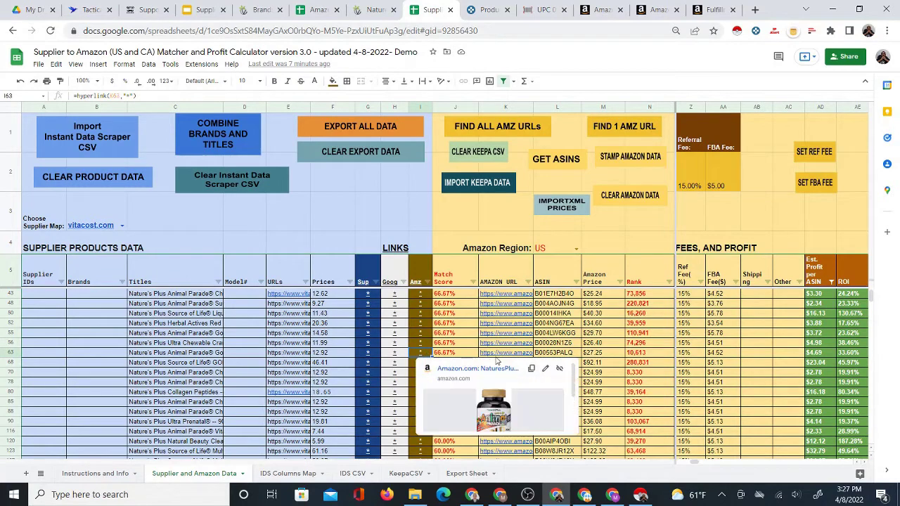
pyautogui.click(368, 353)
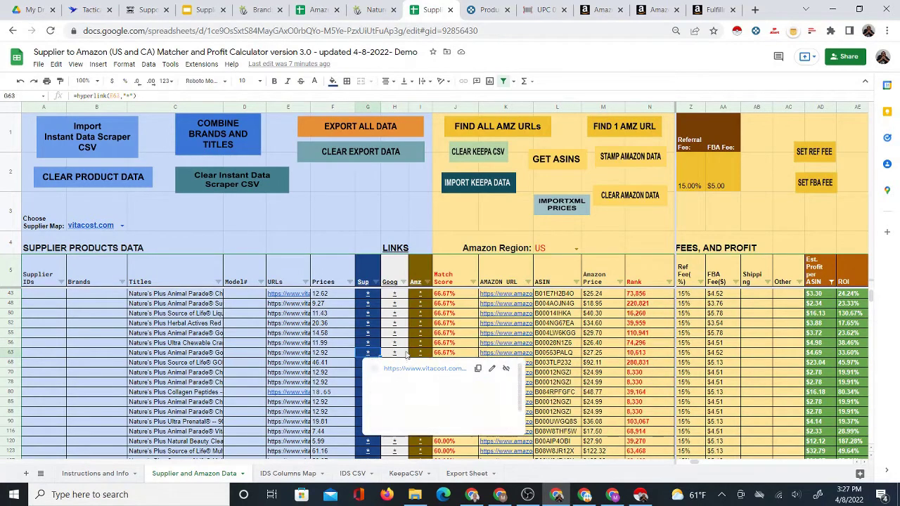
pyautogui.click(424, 354)
pyautogui.click(369, 364)
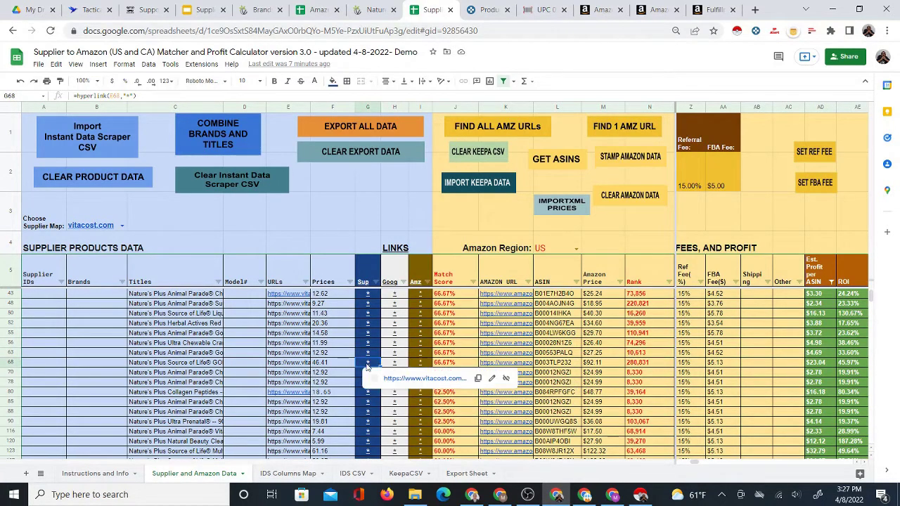
pyautogui.click(420, 363)
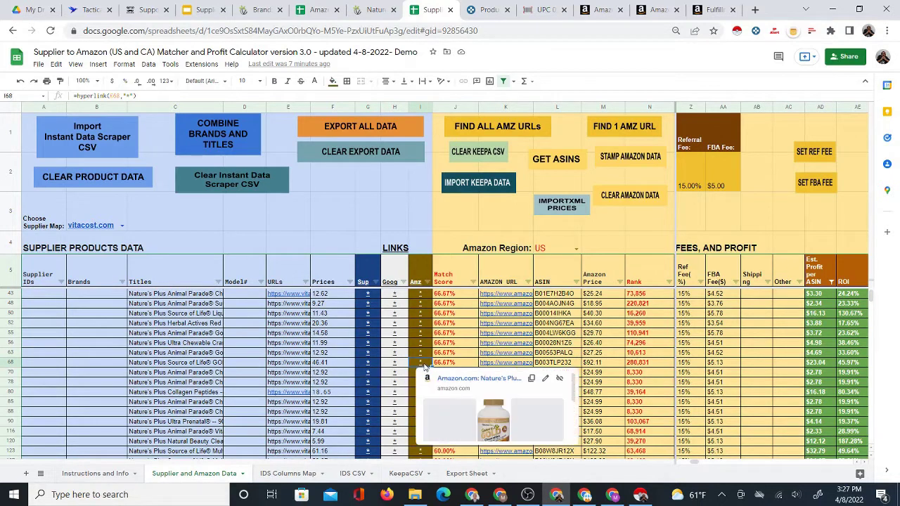
pyautogui.click(375, 363)
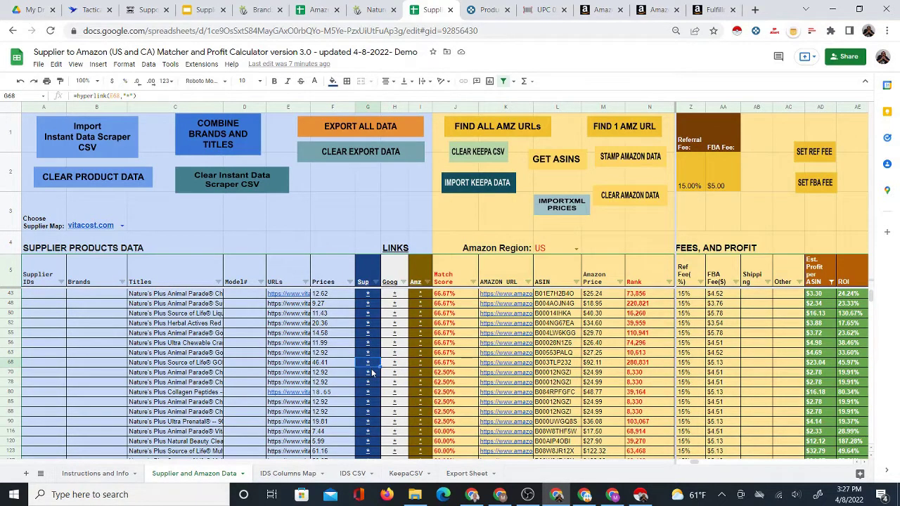
# Check the Vitacost and Amazon link previews for the Animal Parade products in rows 70 and 78.
pyautogui.click(370, 374)
pyautogui.click(424, 374)
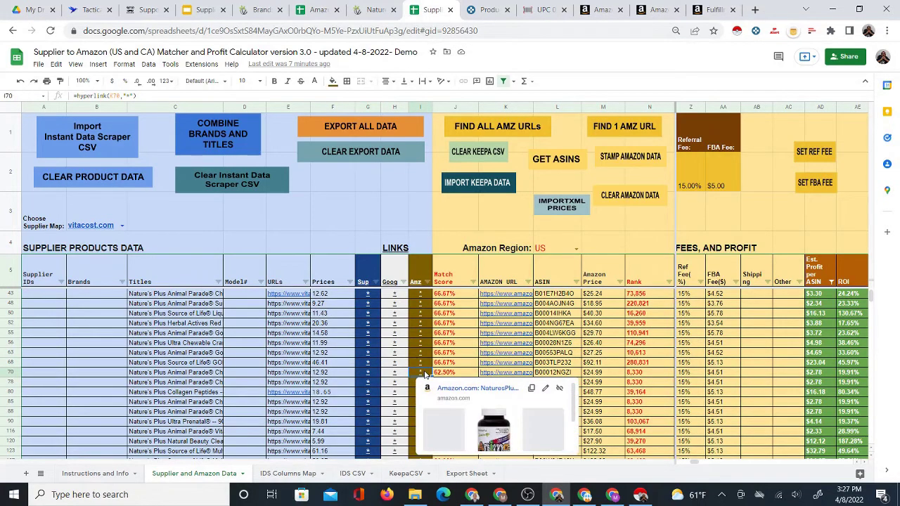
pyautogui.click(362, 385)
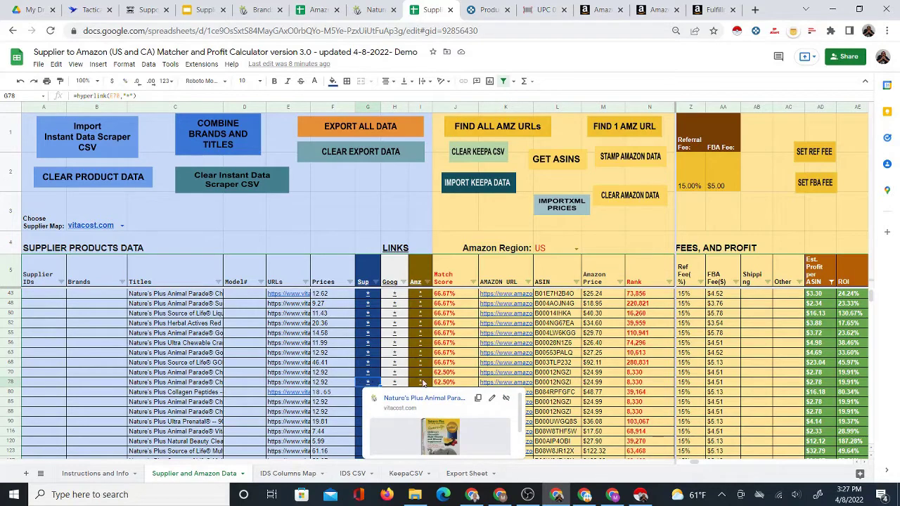
pyautogui.click(423, 383)
pyautogui.scroll(-2, 431, 382)
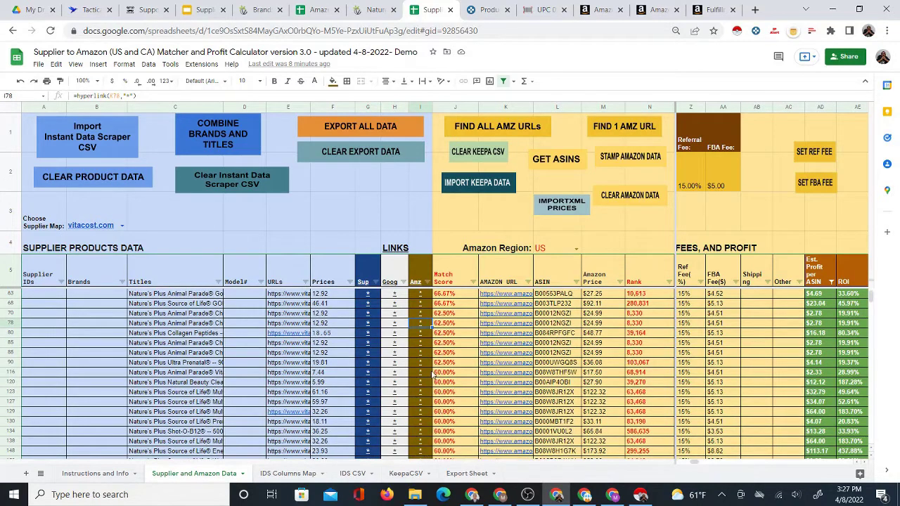
pyautogui.click(368, 325)
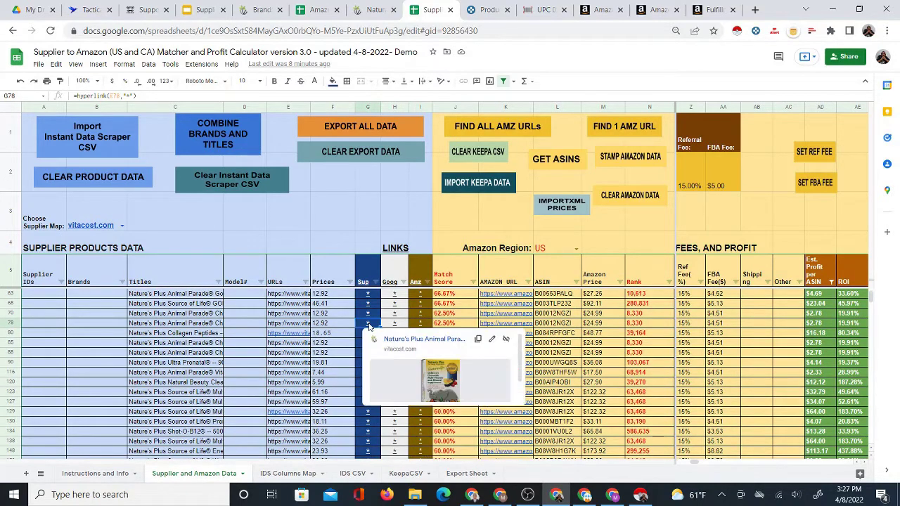
pyautogui.click(423, 323)
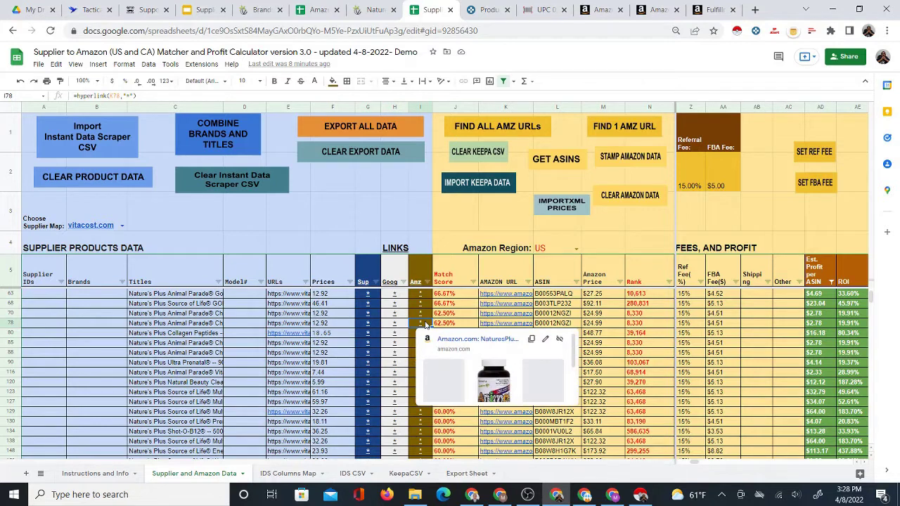
# Compare the supplier and Amazon link previews for the Collagen Peptides in row 80 and the Animal Parade products in rows 85 and 88.
pyautogui.click(365, 334)
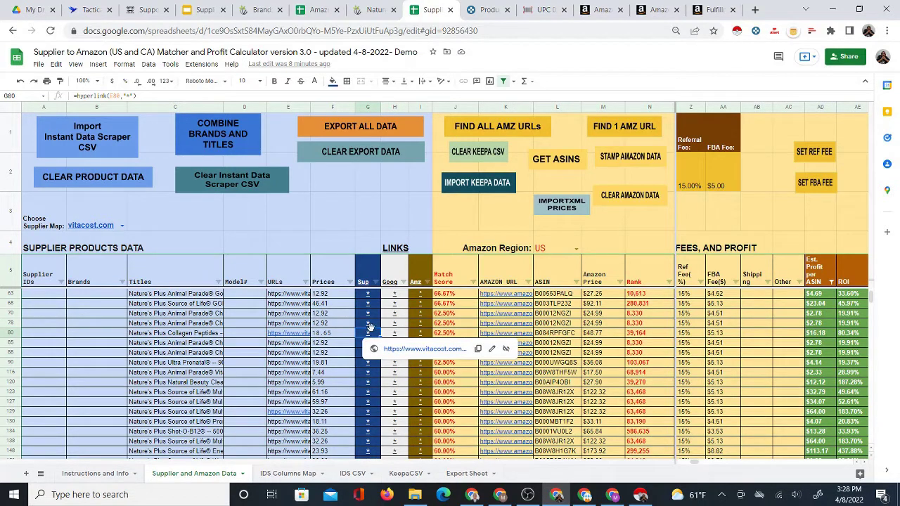
pyautogui.click(426, 334)
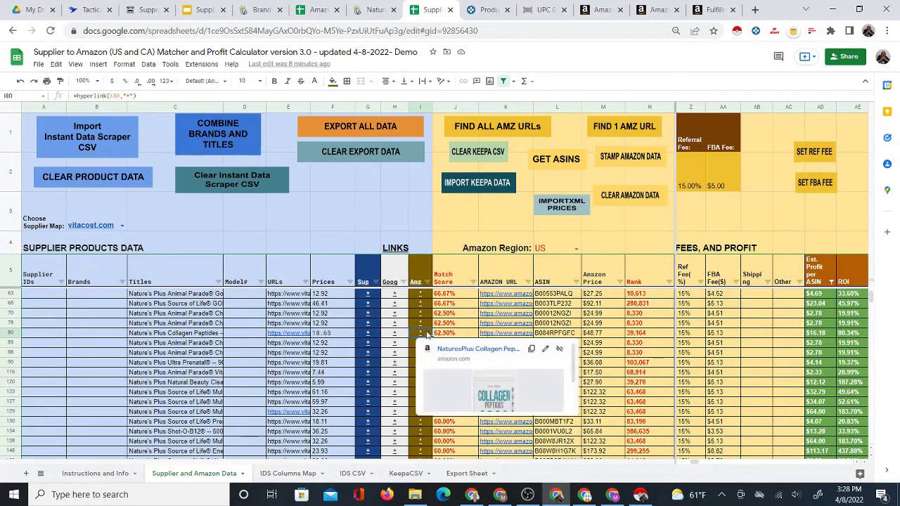
pyautogui.click(366, 334)
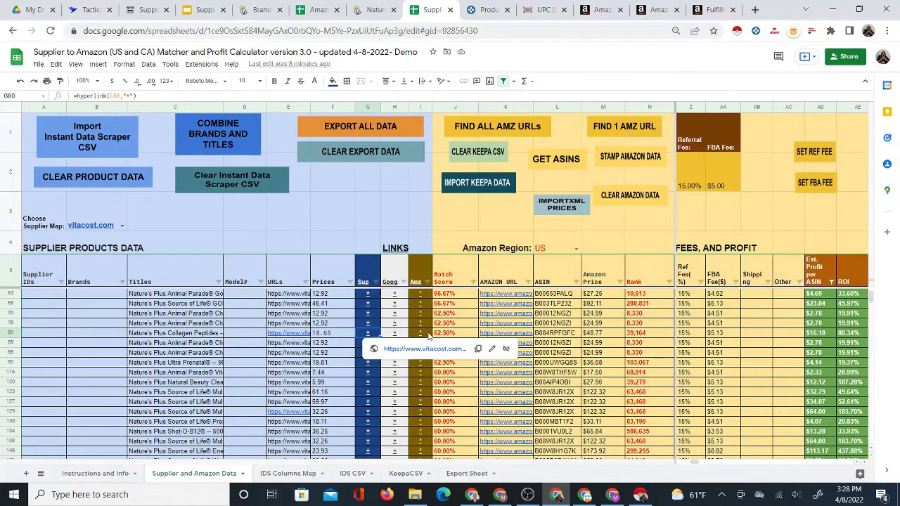
pyautogui.click(427, 335)
pyautogui.click(368, 348)
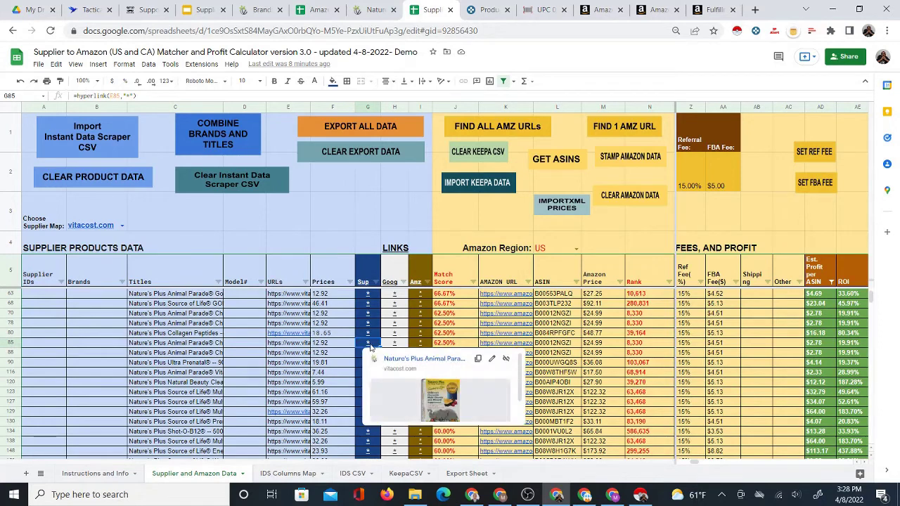
pyautogui.click(424, 349)
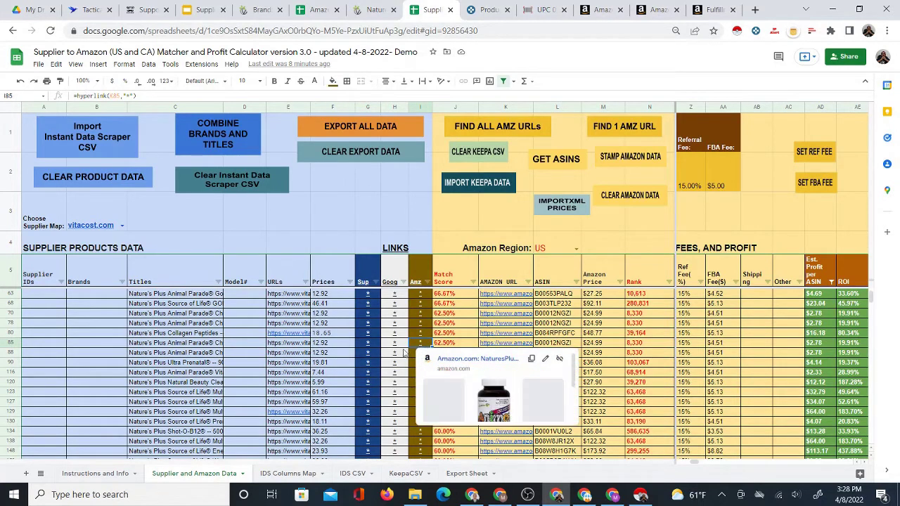
pyautogui.click(366, 355)
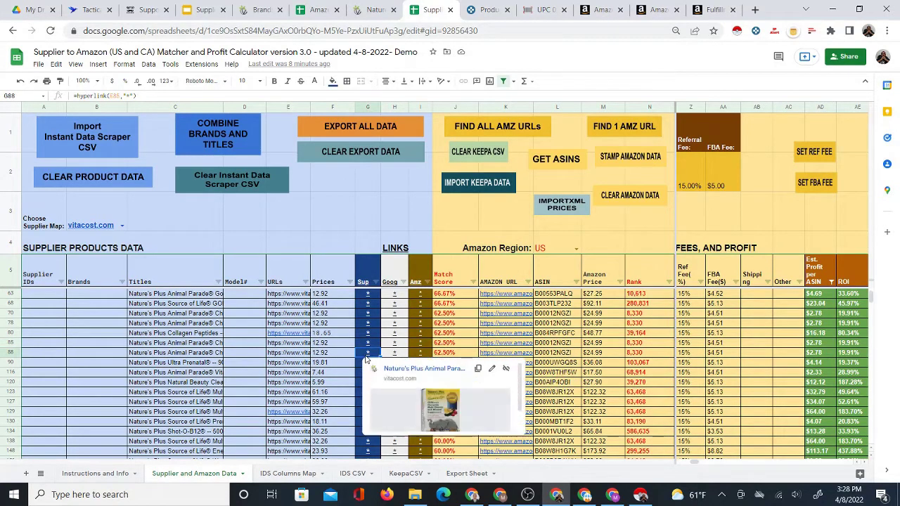
pyautogui.click(420, 353)
# Preview row 90's supplier and Amazon links and open both Ultra Prenatal product pages.
pyautogui.click(369, 363)
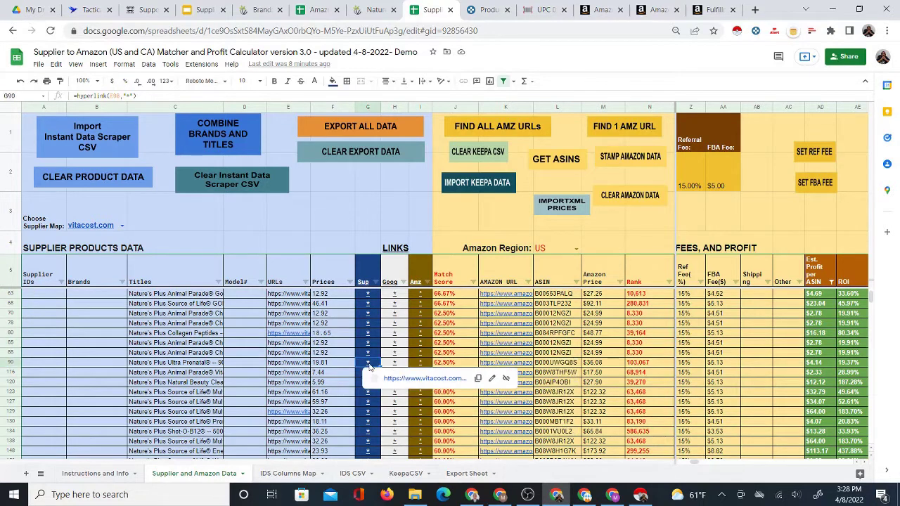
pyautogui.click(418, 363)
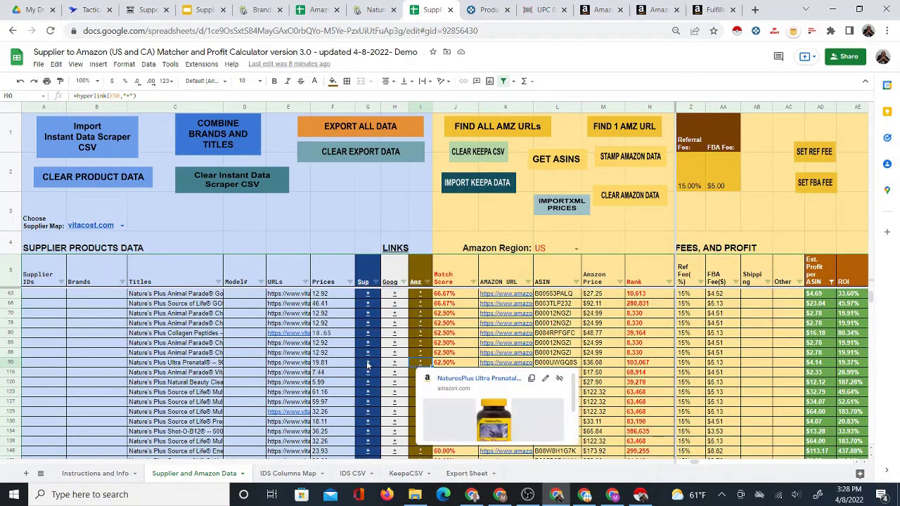
pyautogui.click(369, 363)
pyautogui.click(409, 379)
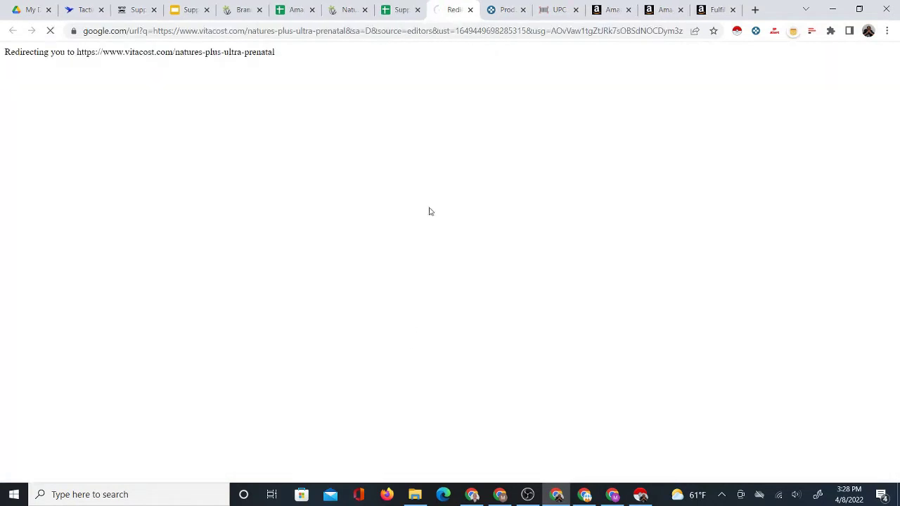
pyautogui.click(395, 9)
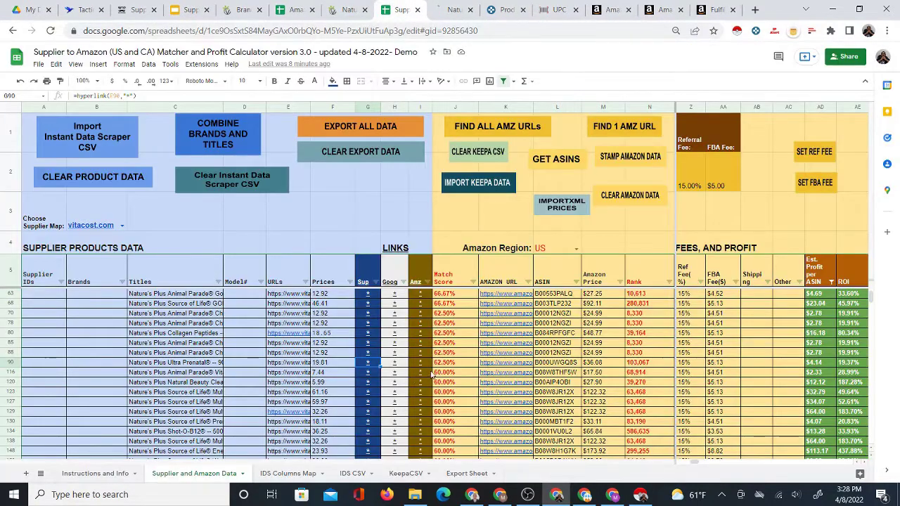
pyautogui.click(422, 363)
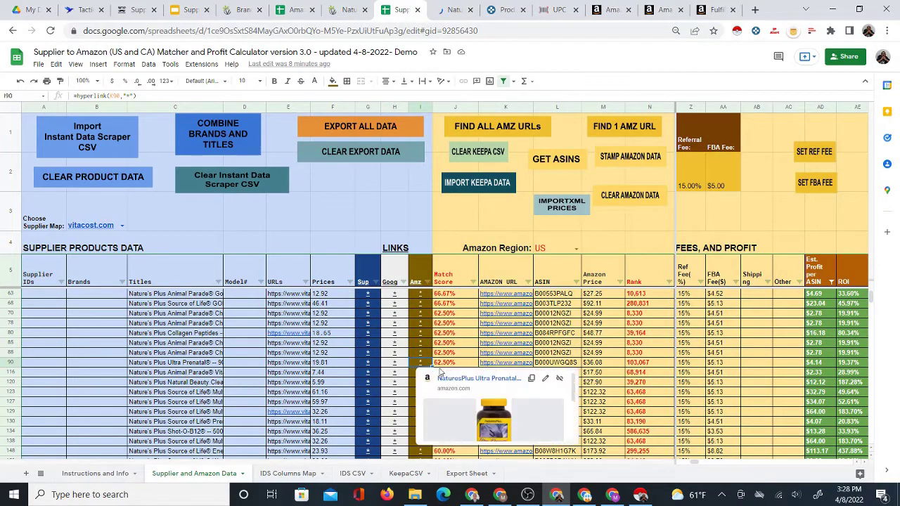
pyautogui.click(457, 377)
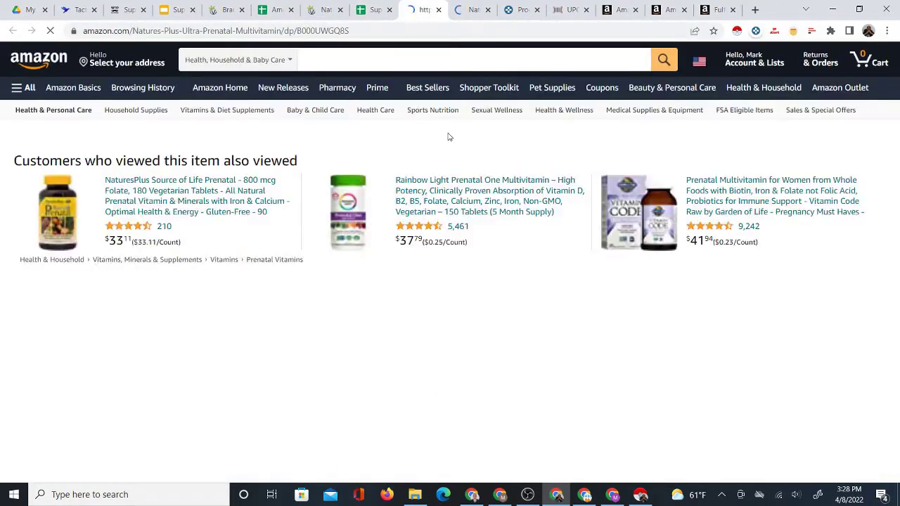
pyautogui.scroll(-3, 447, 140)
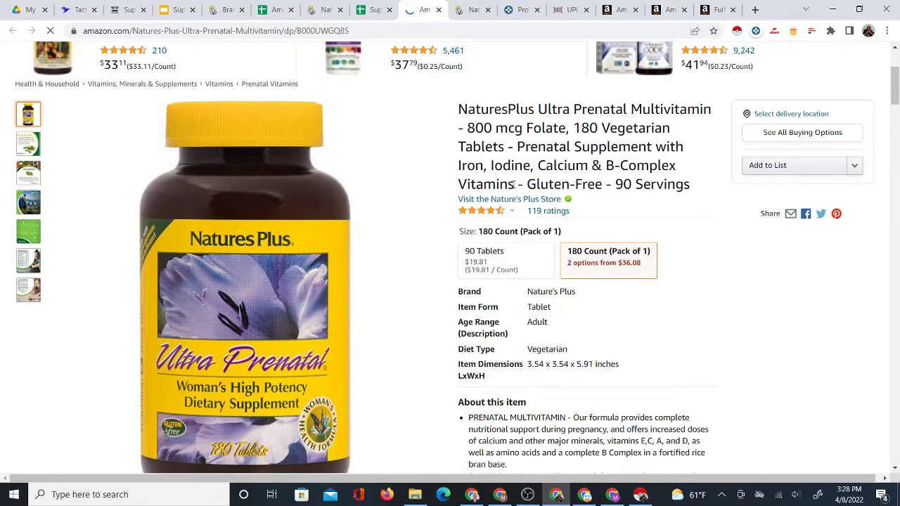
pyautogui.click(458, 10)
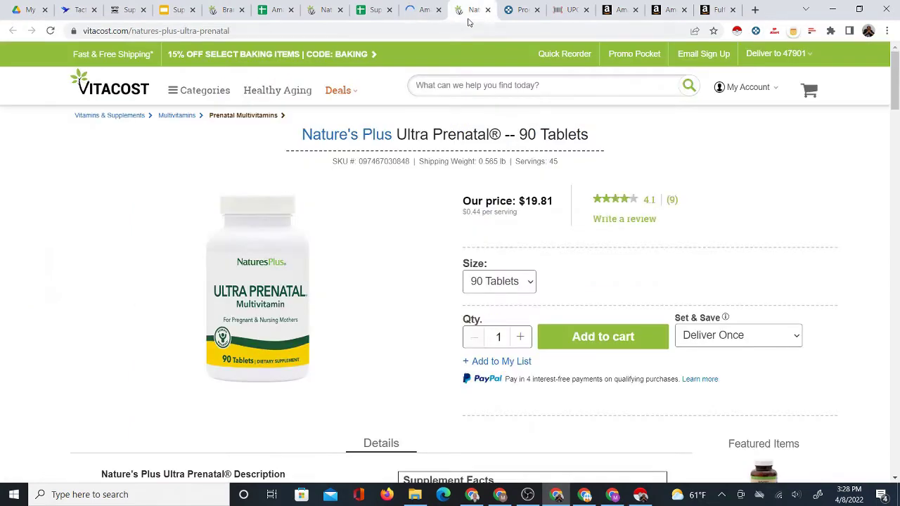
pyautogui.click(416, 13)
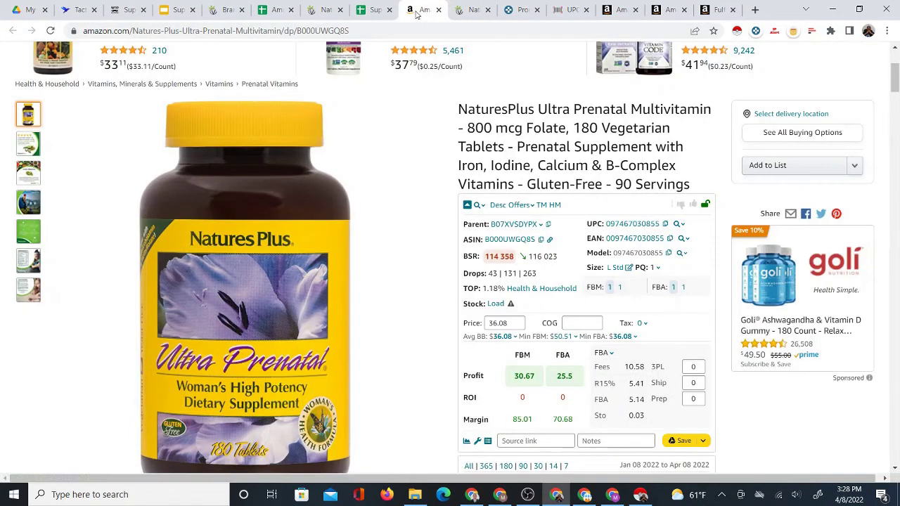
pyautogui.click(462, 10)
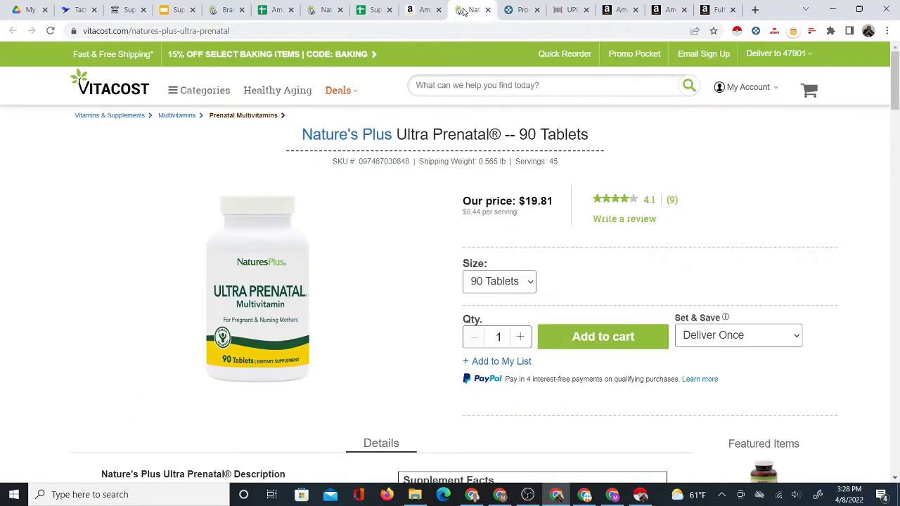
pyautogui.click(419, 10)
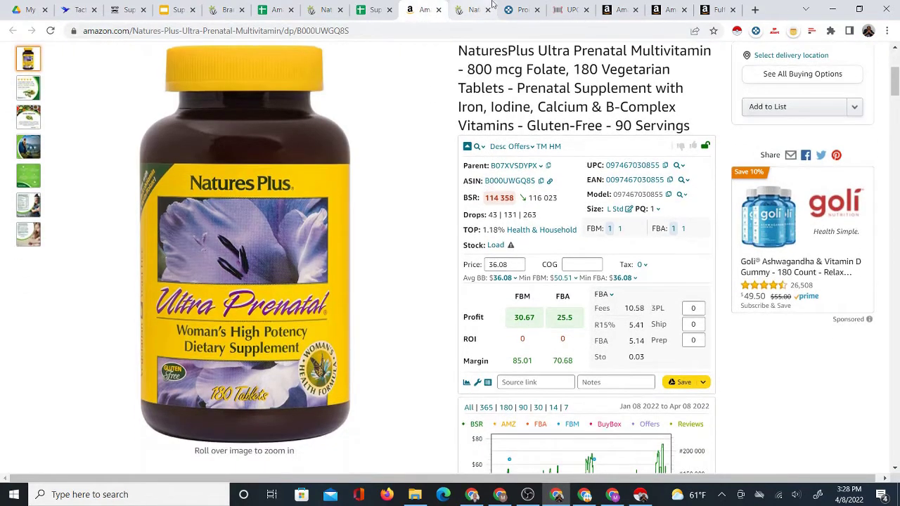
pyautogui.click(463, 10)
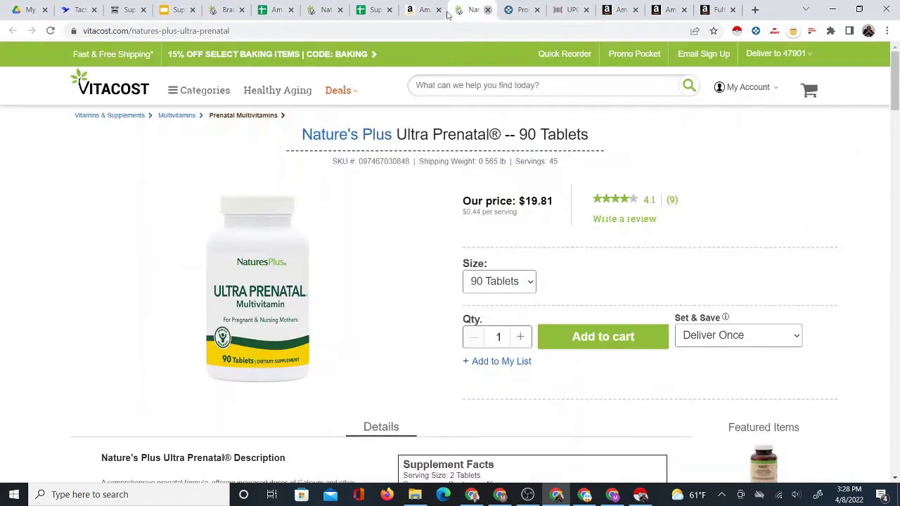
# Close both Ultra Prenatal product pages and go back to the calculator sheet.
pyautogui.click(487, 10)
pyautogui.click(424, 11)
pyautogui.click(375, 15)
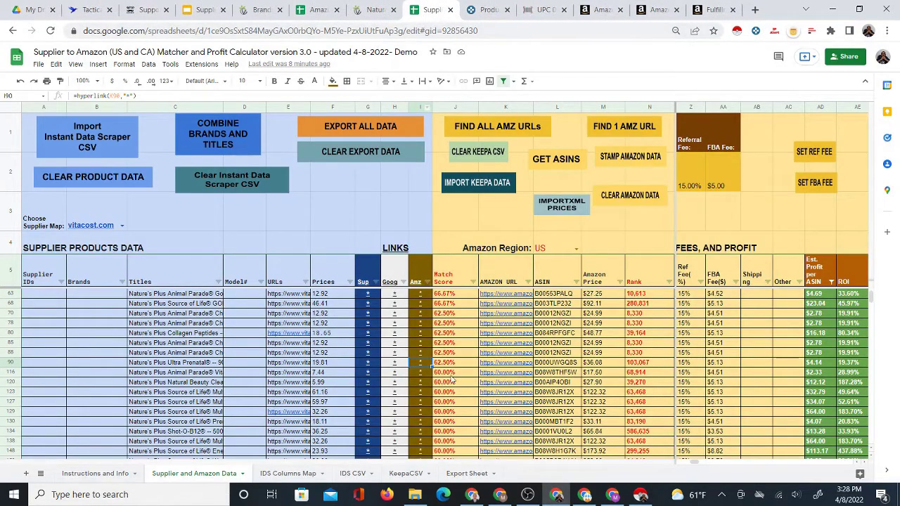
# Review the lower-scoring matches down to the 50% match scores and return to the first product rows.
pyautogui.scroll(-1, 432, 366)
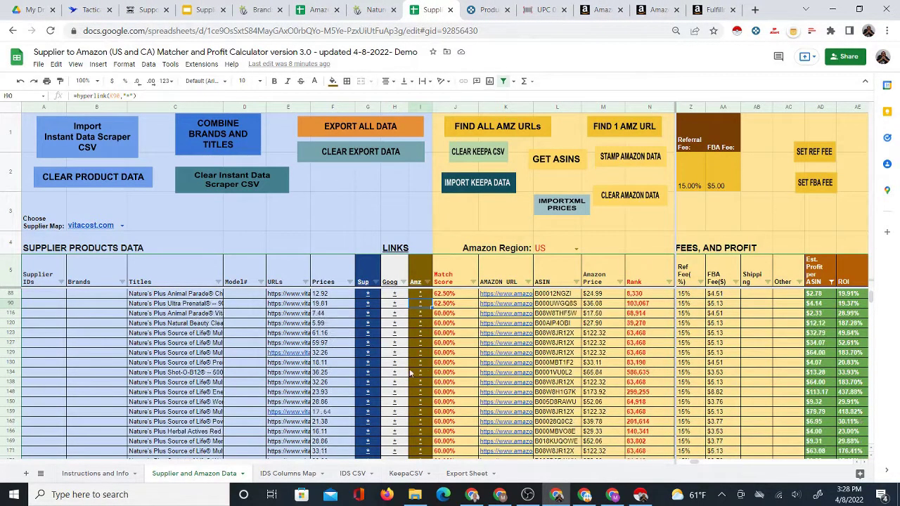
pyautogui.scroll(-6, 458, 367)
pyautogui.scroll(-8, 461, 368)
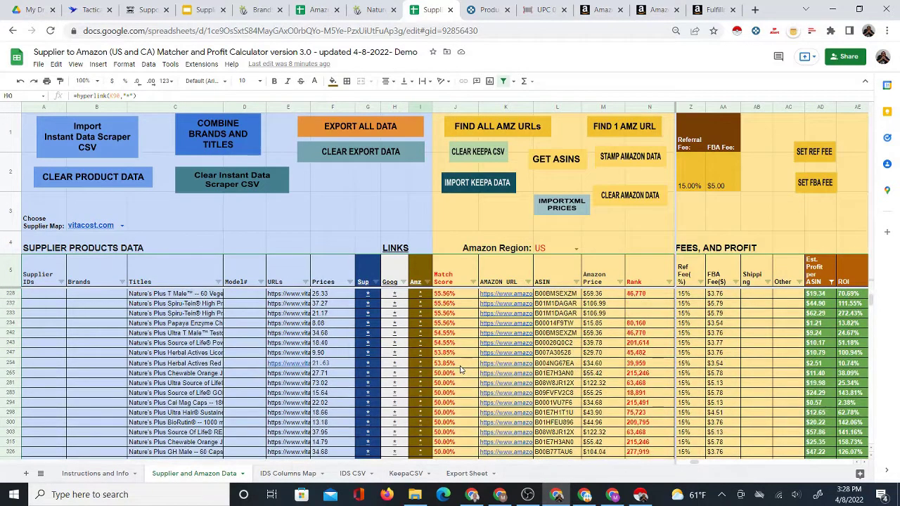
pyautogui.scroll(8, 460, 368)
pyautogui.scroll(8, 870, 299)
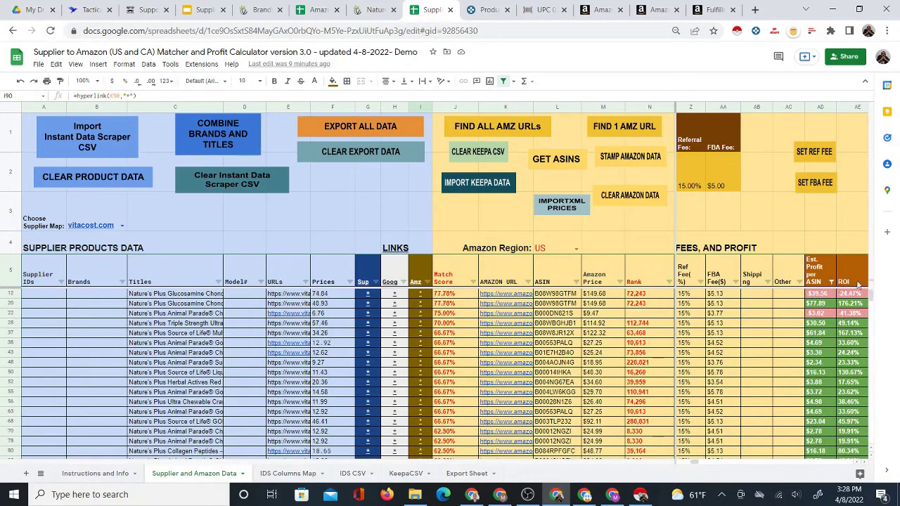
pyautogui.click(359, 219)
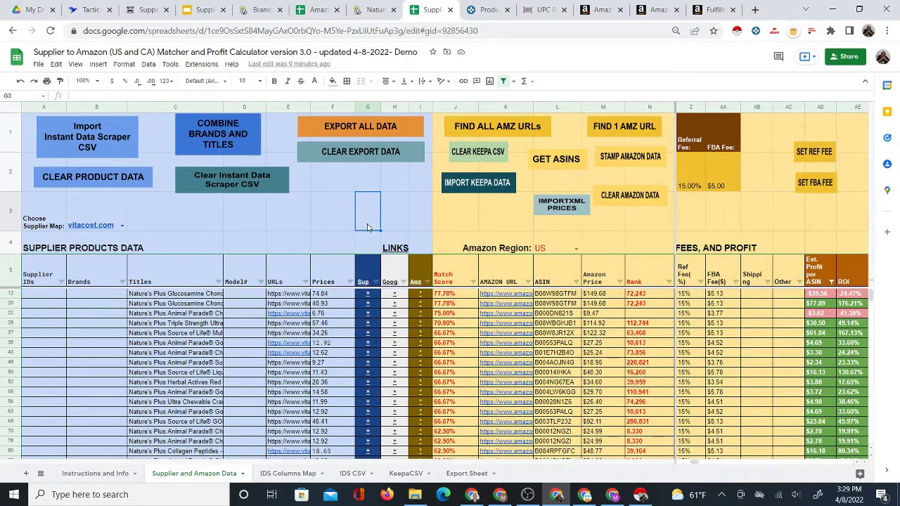
# View the Nature's Plus brand listing on Vitacost and return to the calculator sheet.
pyautogui.click(370, 11)
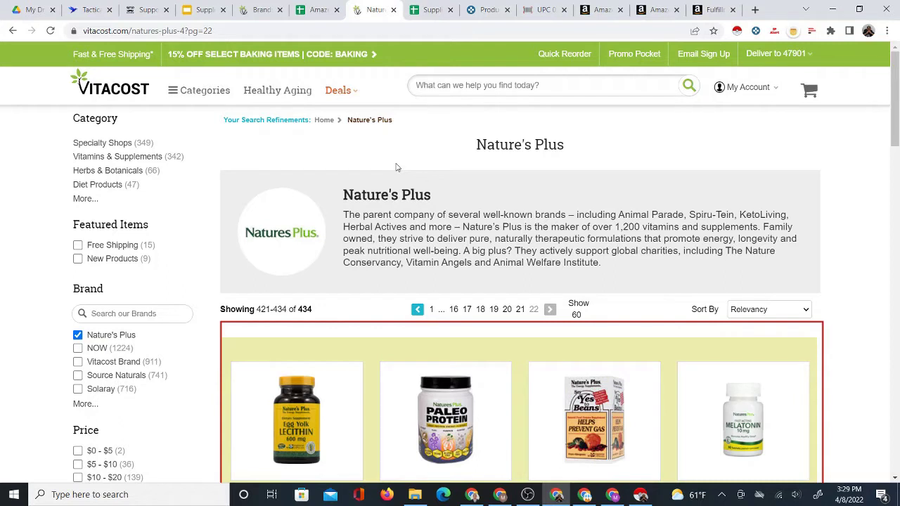
pyautogui.click(430, 9)
pyautogui.click(490, 224)
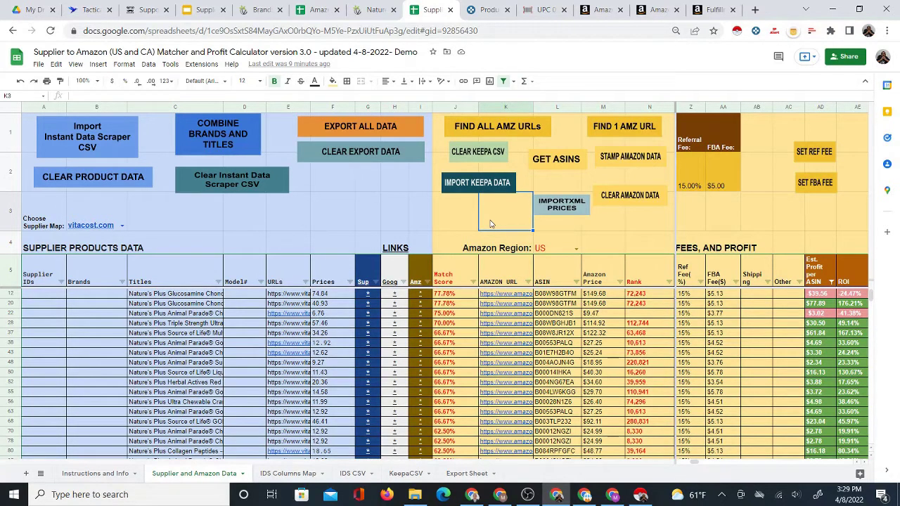
# View the Brands sheet of the Amazon Research Template and the Vitacost Nature's Plus listing, and return to the calculator sheet.
pyautogui.click(599, 11)
pyautogui.click(425, 10)
pyautogui.click(320, 11)
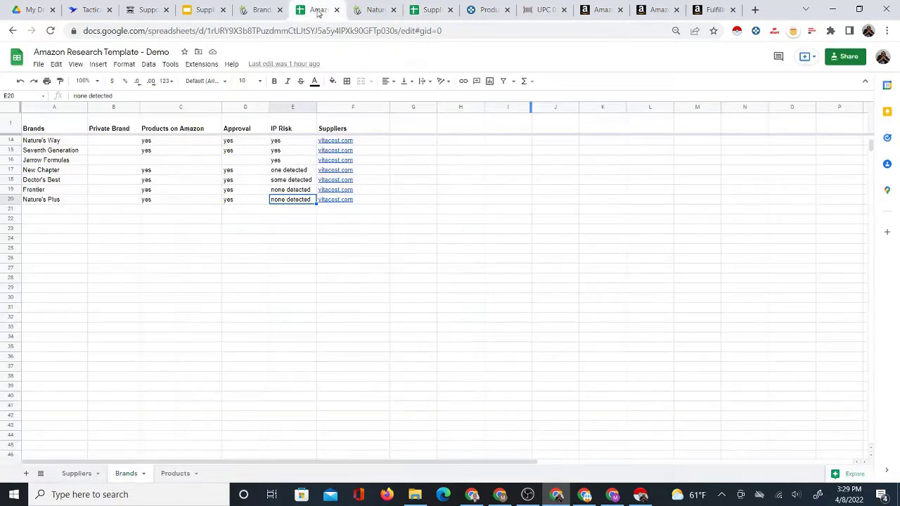
pyautogui.click(371, 11)
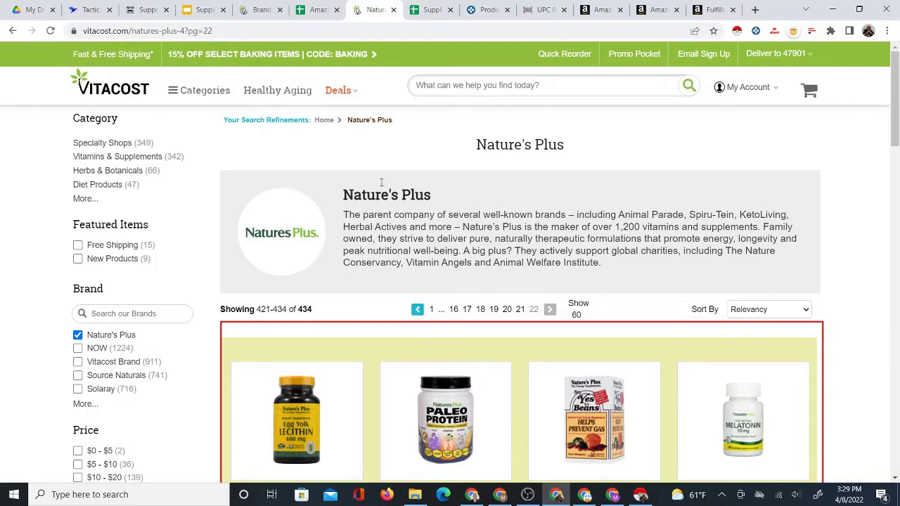
pyautogui.click(428, 9)
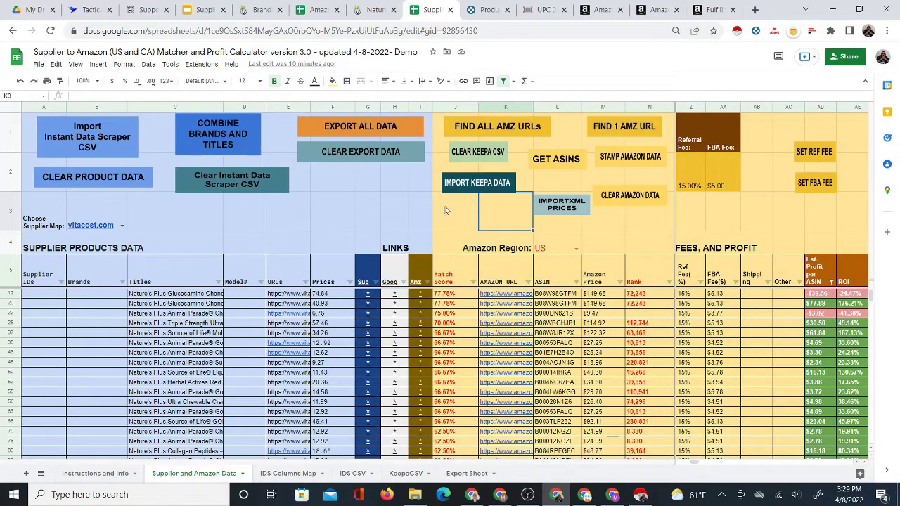
# Review the product matches down to the last rows, checking the match score and rank columns.
pyautogui.scroll(-3, 471, 359)
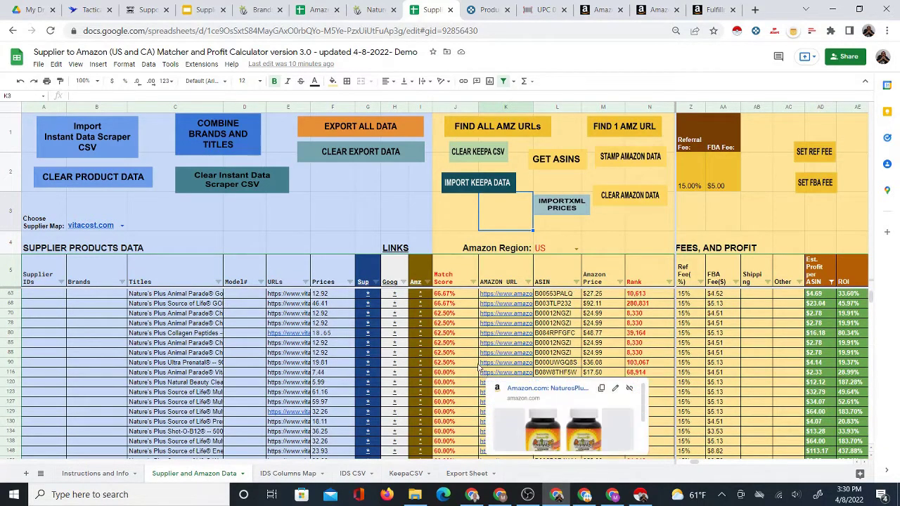
pyautogui.scroll(-5, 482, 368)
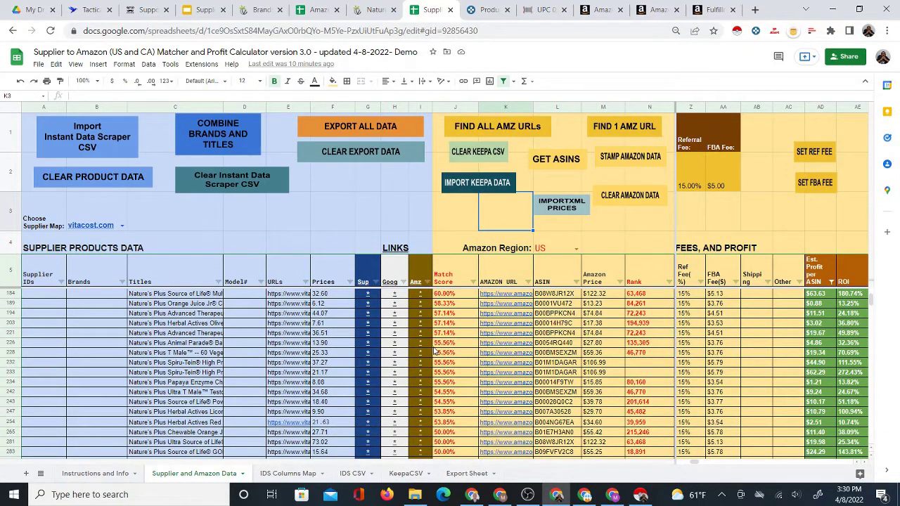
pyautogui.scroll(-20, 432, 351)
pyautogui.scroll(5, 303, 357)
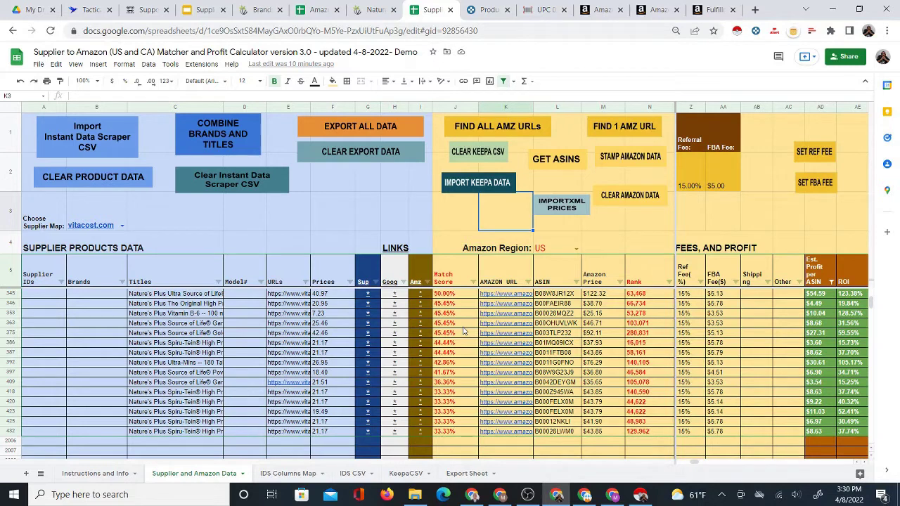
pyautogui.click(354, 223)
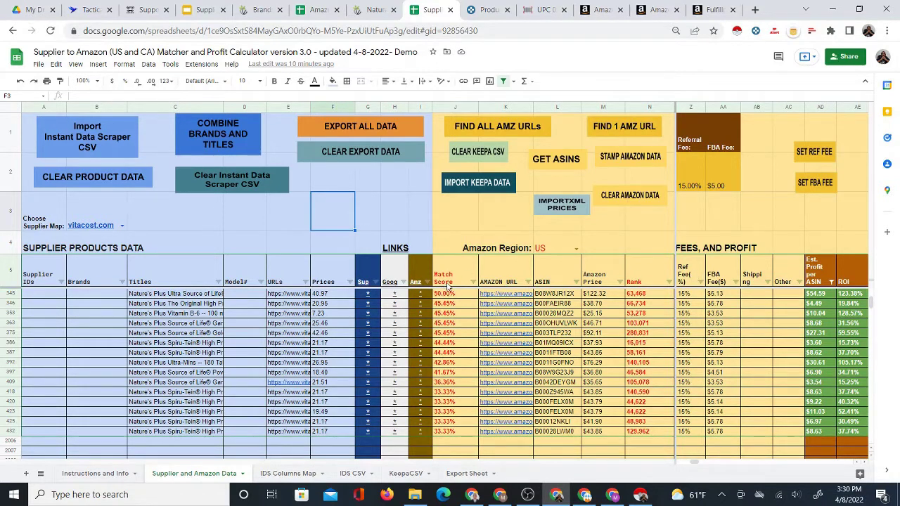
pyautogui.click(238, 281)
pyautogui.click(447, 272)
pyautogui.click(646, 270)
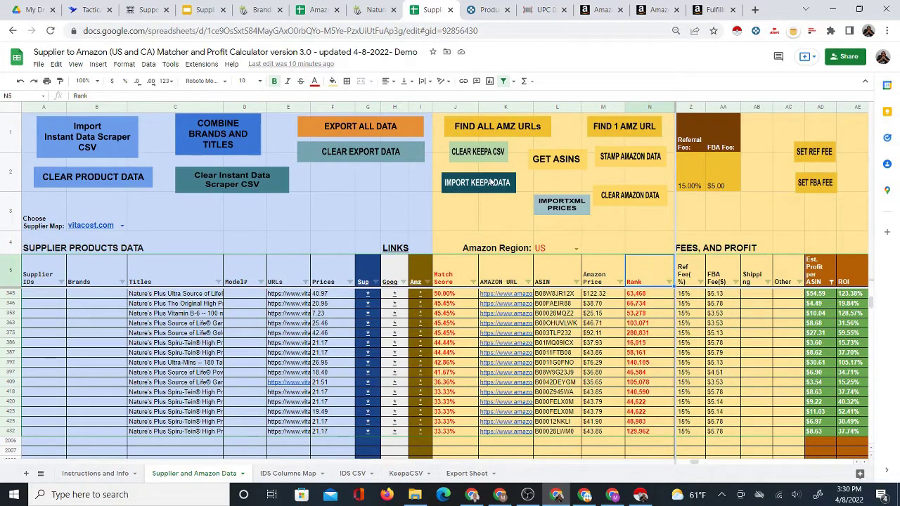
pyautogui.click(398, 211)
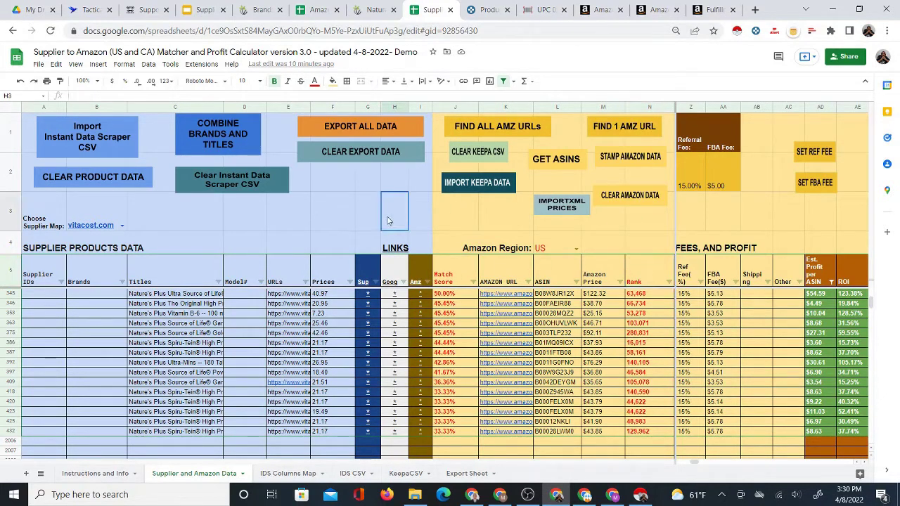
# Export all product data, view it on the Export Sheet and return to the Supplier and Amazon Data sheet.
pyautogui.click(363, 131)
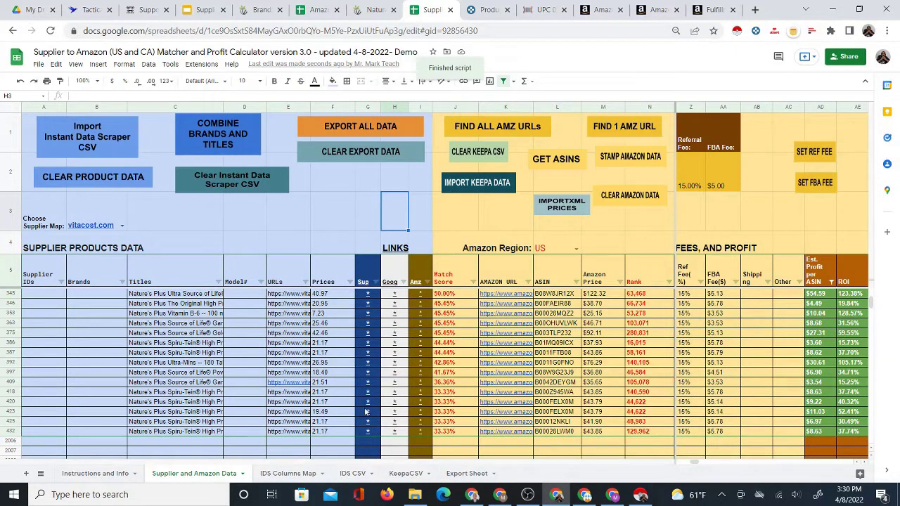
pyautogui.click(468, 473)
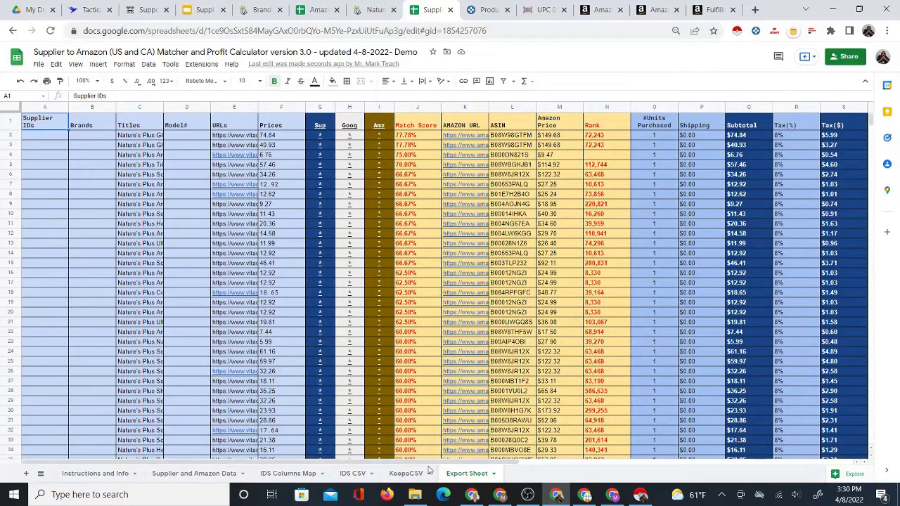
pyautogui.click(197, 480)
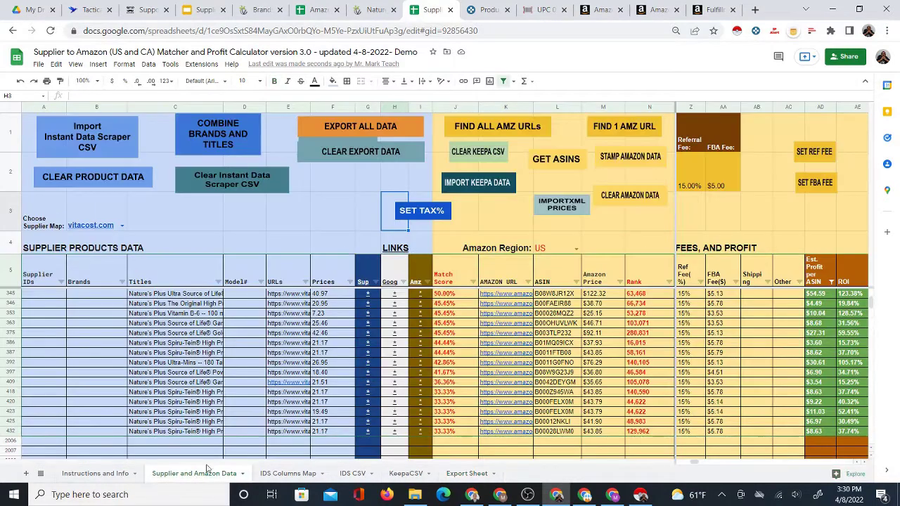
# Clear the export data and move the overlapping SET UNITS TO 1 button into the Supplier Costs section.
pyautogui.click(343, 156)
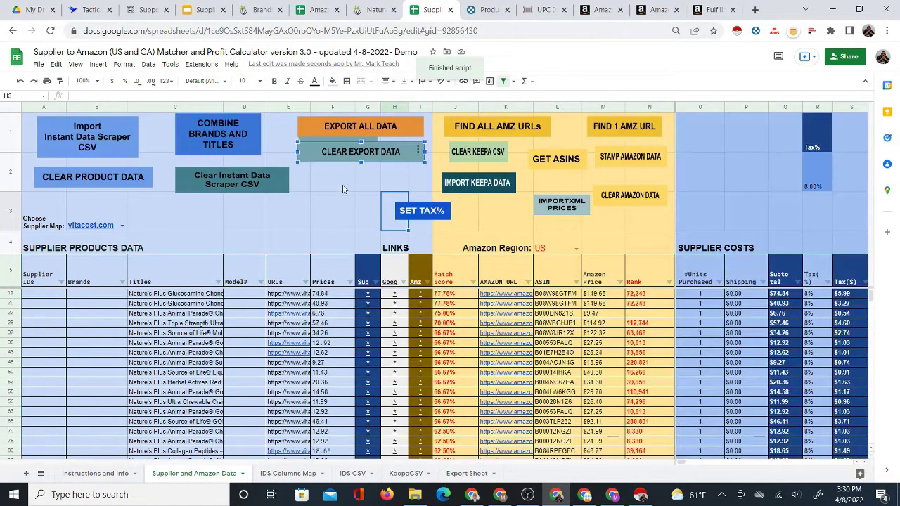
pyautogui.moveTo(328, 150)
pyautogui.mouseDown()
pyautogui.moveTo(354, 201)
pyautogui.moveTo(333, 179)
pyautogui.moveTo(331, 150)
pyautogui.moveTo(759, 143)
pyautogui.mouseUp()
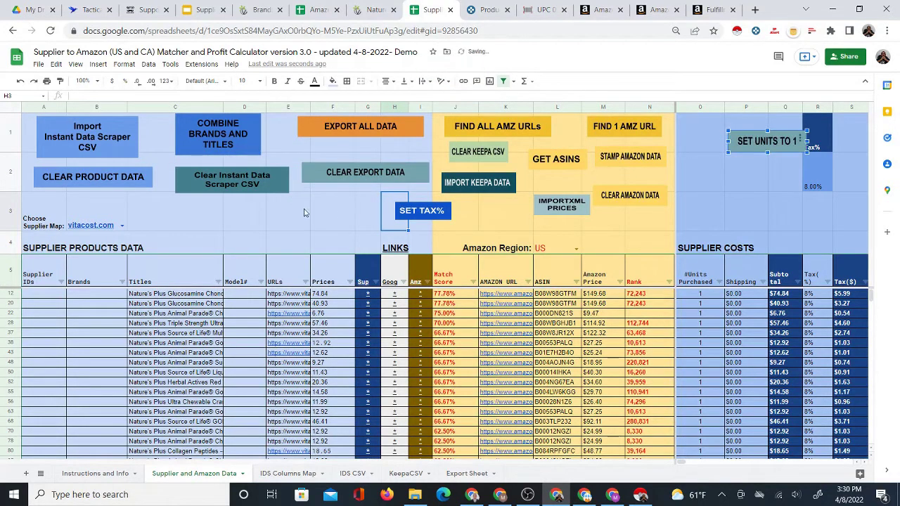
pyautogui.click(304, 211)
pyautogui.click(466, 473)
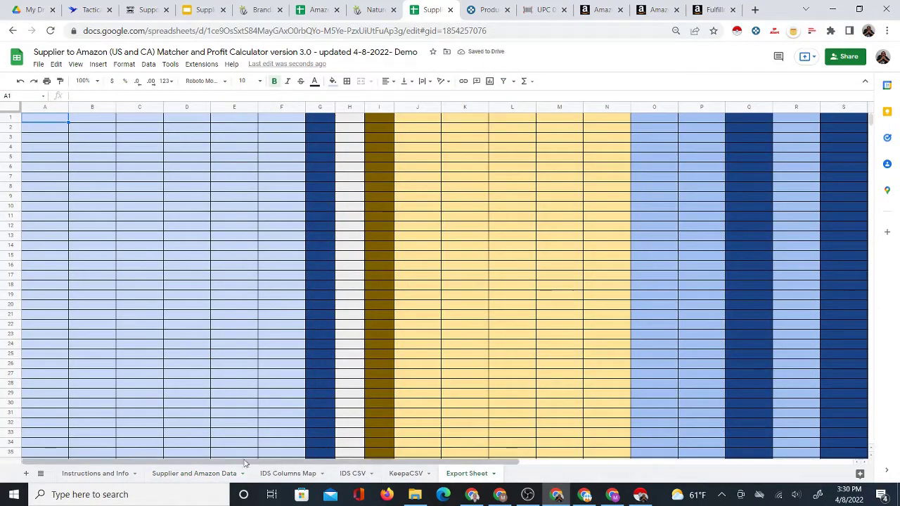
pyautogui.click(211, 473)
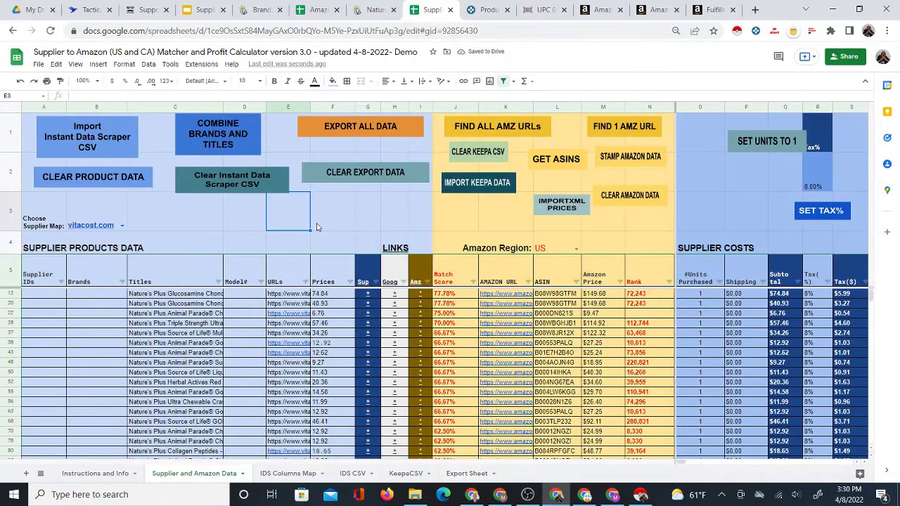
# Export all product data again and check the ASIN, Amazon price and rank columns on the Export Sheet.
pyautogui.click(343, 130)
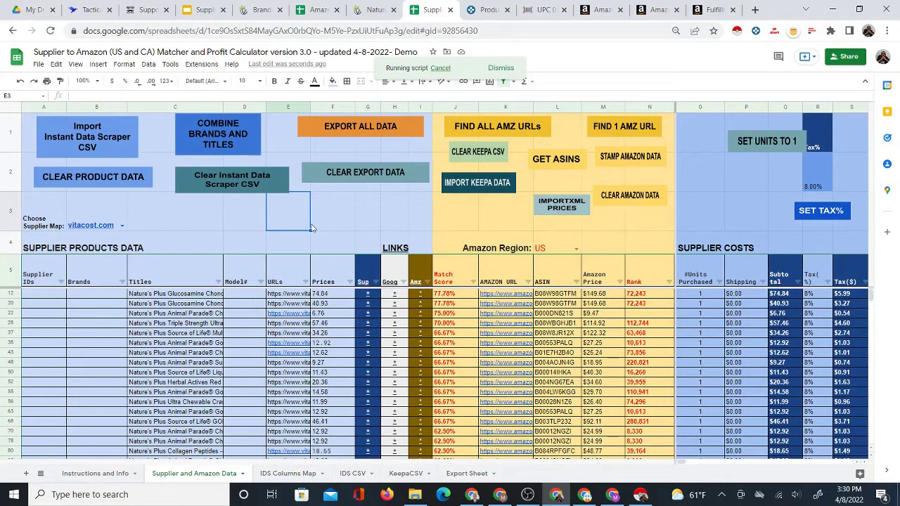
pyautogui.click(455, 473)
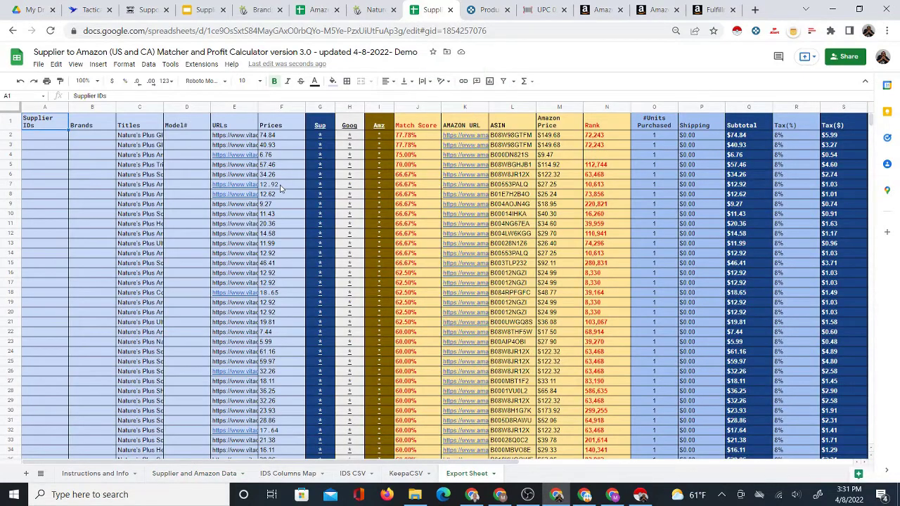
pyautogui.click(513, 154)
pyautogui.click(559, 156)
pyautogui.click(608, 156)
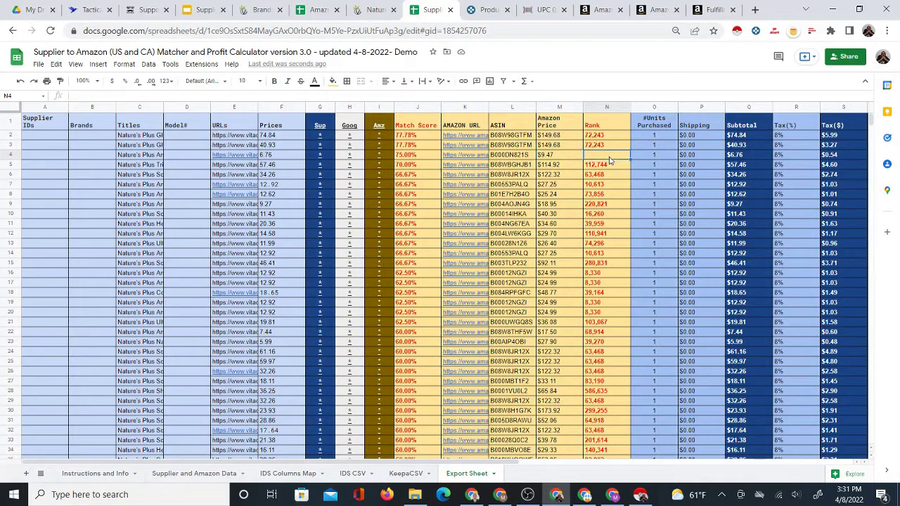
pyautogui.click(615, 218)
# Examine the first product's cost and fee columns on the Export Sheet, from Rank across to Shipping.
pyautogui.click(600, 138)
pyautogui.press('Right')
pyautogui.press('Right')
pyautogui.press('Right')
pyautogui.press('Right')
pyautogui.press('Right')
pyautogui.press('Right')
pyautogui.press('Right')
pyautogui.press('Right')
pyautogui.press('Right')
pyautogui.press('Right')
pyautogui.press('Right')
pyautogui.press('Right')
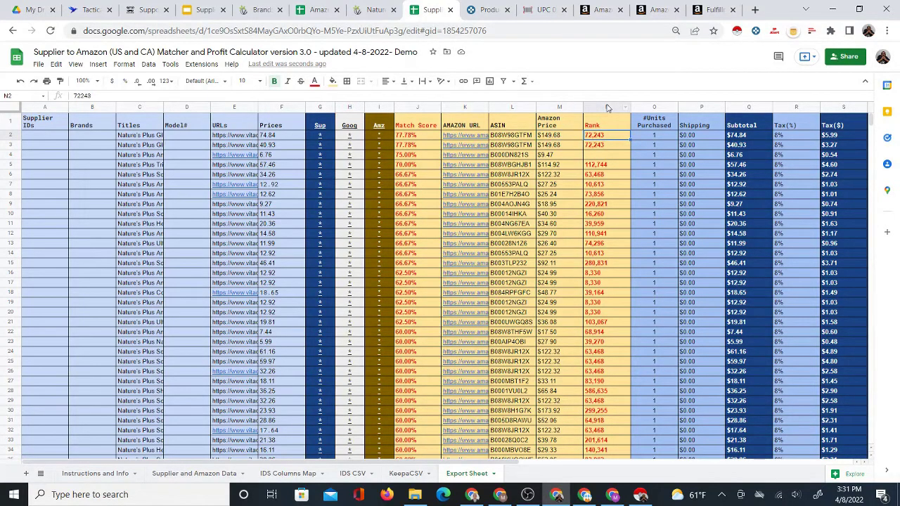
pyautogui.press('Right')
pyautogui.press('Right')
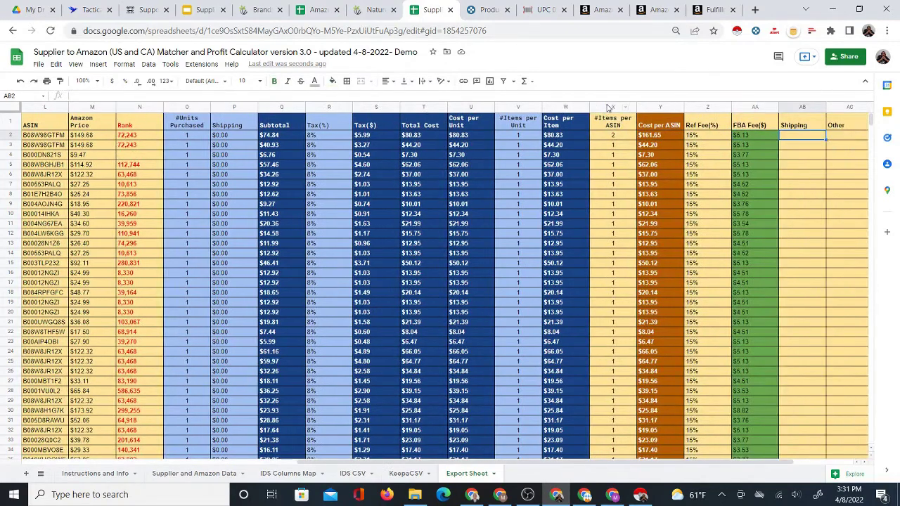
# Copy the Export Sheet to a new spreadsheet and open the copy.
pyautogui.click(493, 473)
pyautogui.moveTo(500, 341)
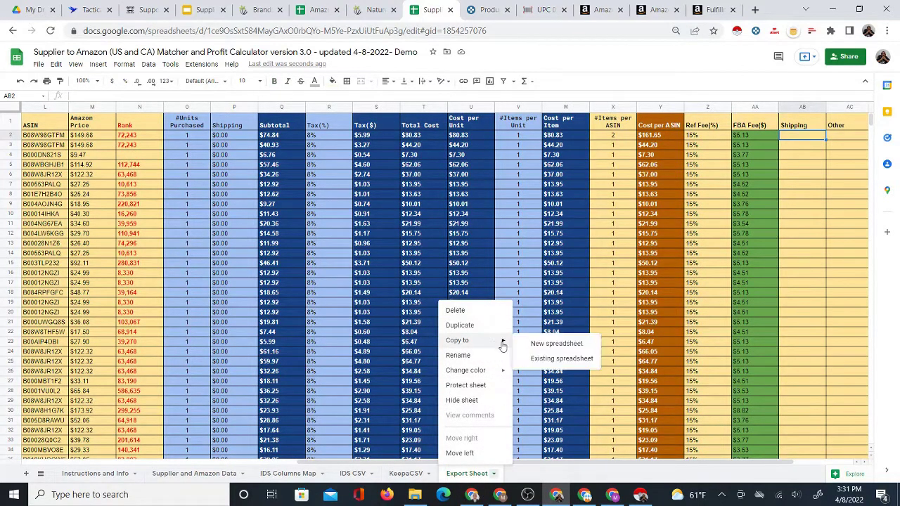
pyautogui.click(569, 341)
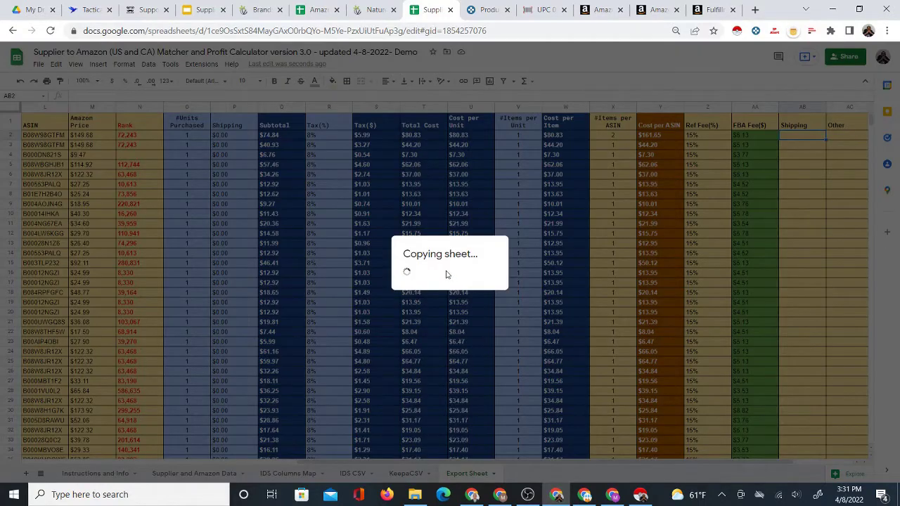
pyautogui.click(416, 265)
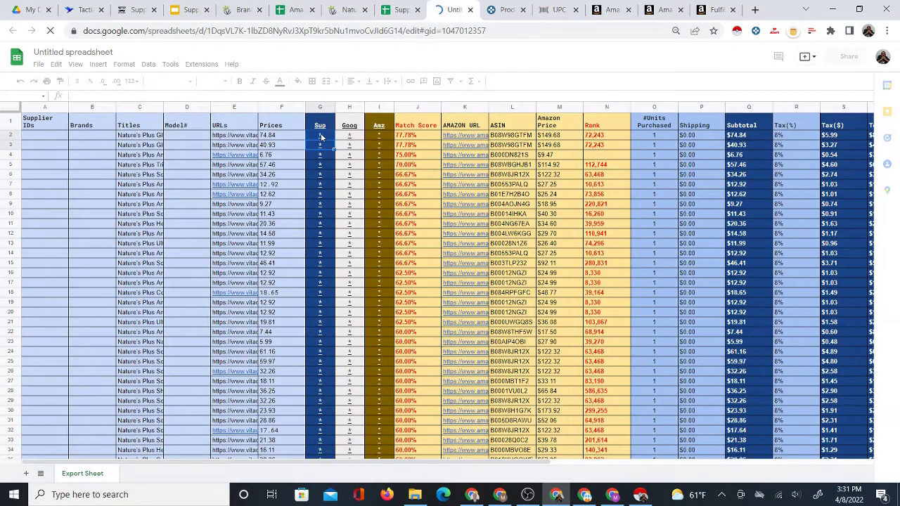
# Check the link and cost formulas in the copied sheet's first product row, across to the profit and ROI columns.
pyautogui.click(324, 138)
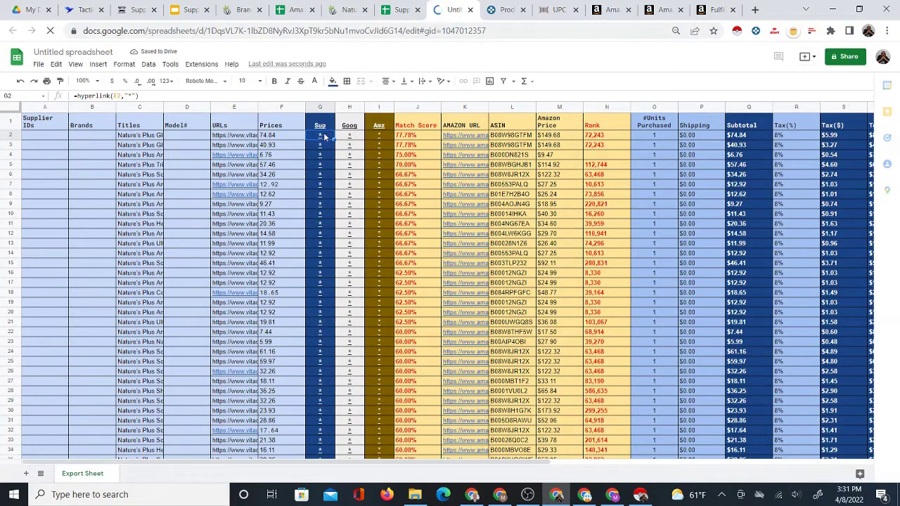
pyautogui.click(361, 138)
pyautogui.click(380, 137)
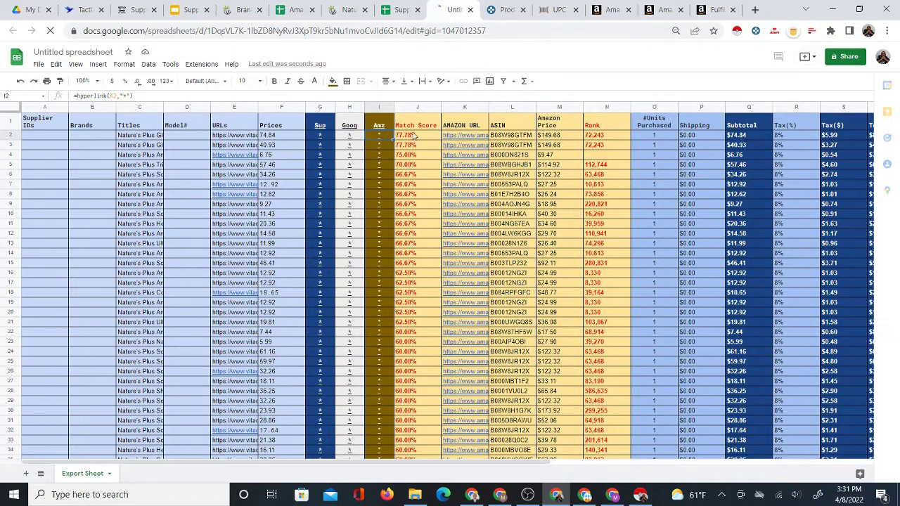
pyautogui.click(766, 137)
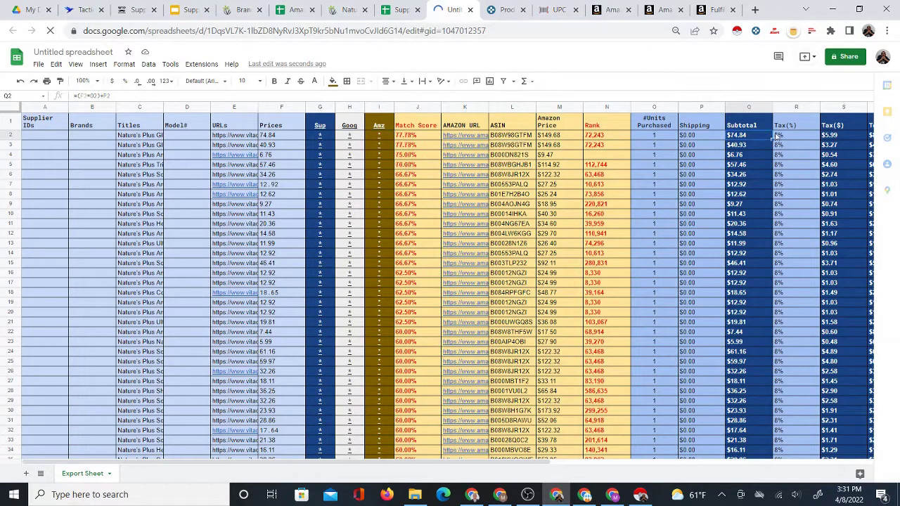
pyautogui.click(852, 134)
pyautogui.press('Right')
pyautogui.press('Right')
pyautogui.press('Right')
pyautogui.press('Right')
pyautogui.press('Right')
pyautogui.press('Right')
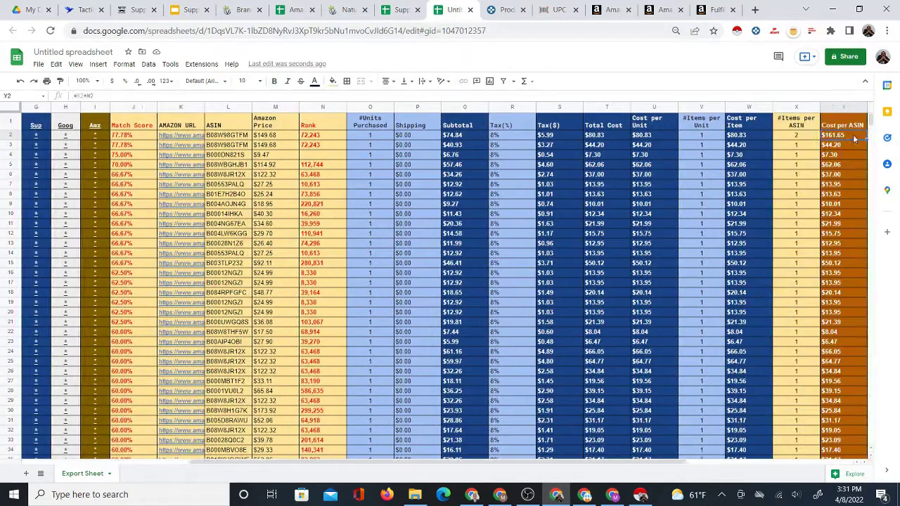
pyautogui.press('Right')
pyautogui.press('Right')
pyautogui.press('Right')
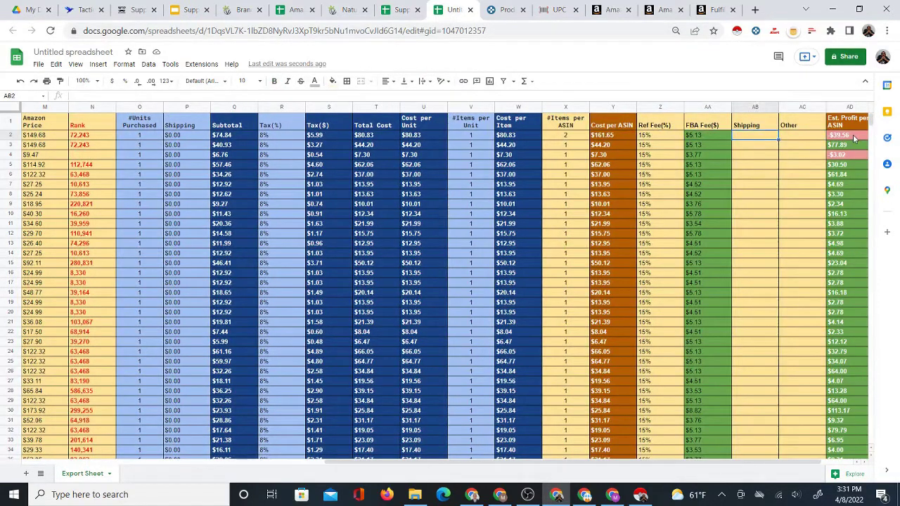
pyautogui.press('Right')
pyautogui.press('Right')
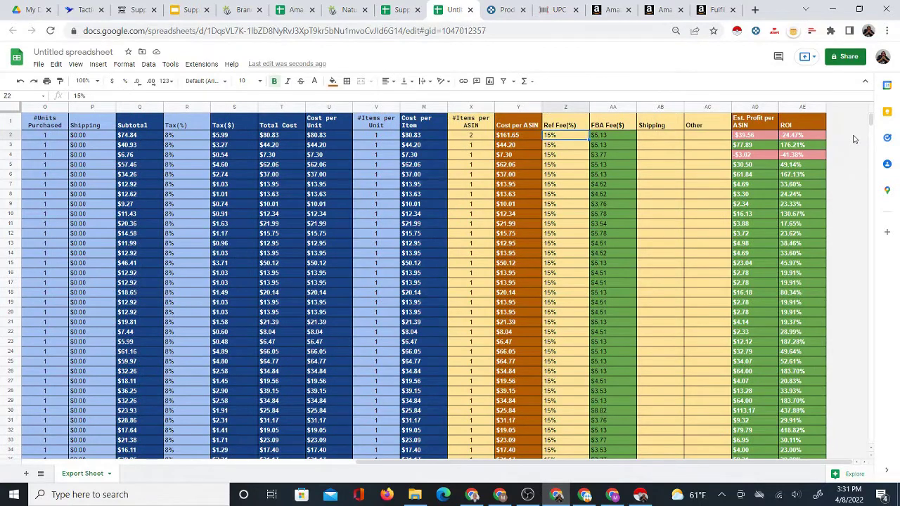
# Go back across the copied sheet's columns to the Supplier IDs header in cell A1.
pyautogui.press('Down')
pyautogui.press('Down')
pyautogui.press('Down')
pyautogui.press('Down')
pyautogui.press('Left')
pyautogui.press('Left')
pyautogui.press('Left')
pyautogui.press('Left')
pyautogui.press('Left')
pyautogui.press('Left')
pyautogui.press('Left')
pyautogui.press('Left')
pyautogui.press('Left')
pyautogui.press('Left')
pyautogui.press('Left')
pyautogui.press('Left')
pyautogui.press('Left')
pyautogui.press('Left')
pyautogui.press('Left')
pyautogui.press('Left')
pyautogui.press('Left')
pyautogui.press('Left')
pyautogui.press('Left')
pyautogui.press('Left')
pyautogui.press('Left')
pyautogui.press('Left')
pyautogui.press('Left')
pyautogui.press('Left')
pyautogui.press('Left')
pyautogui.press('Left')
pyautogui.press('Left')
pyautogui.press('Left')
pyautogui.press('Left')
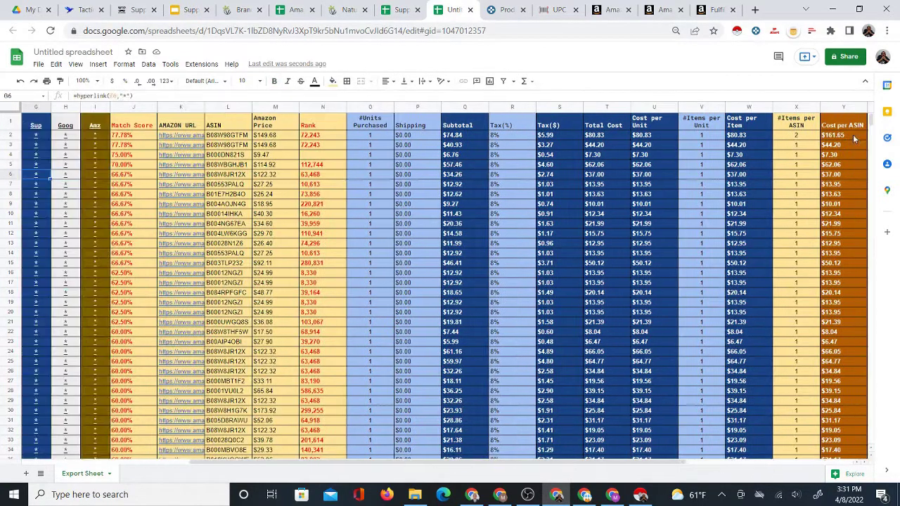
pyautogui.press('Up')
pyautogui.press('Up')
pyautogui.press('Up')
pyautogui.press('Up')
pyautogui.press('Up')
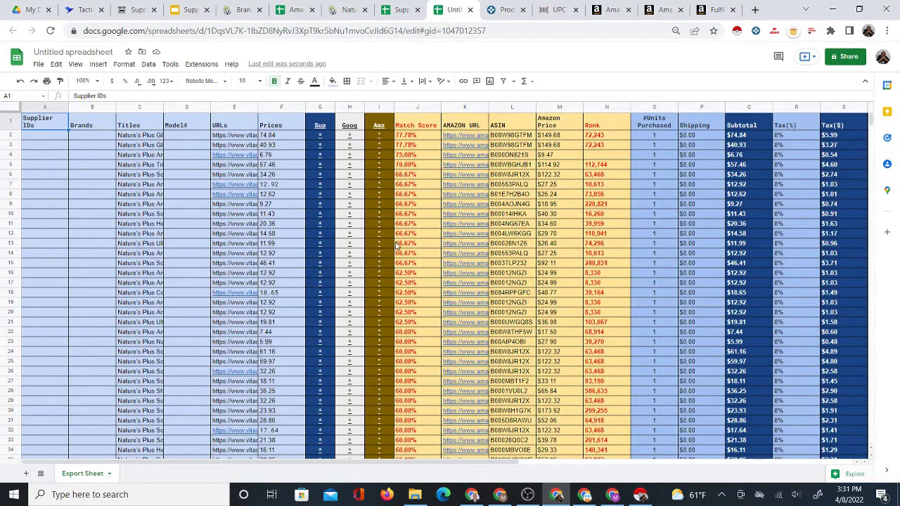
# Return to the calculator spreadsheet and dismiss the sheet copy confirmation.
pyautogui.click(401, 10)
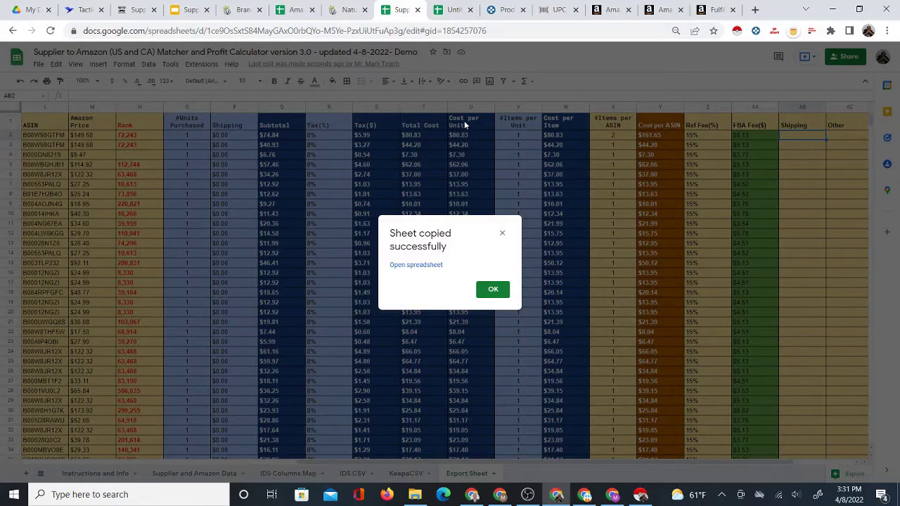
pyautogui.click(501, 233)
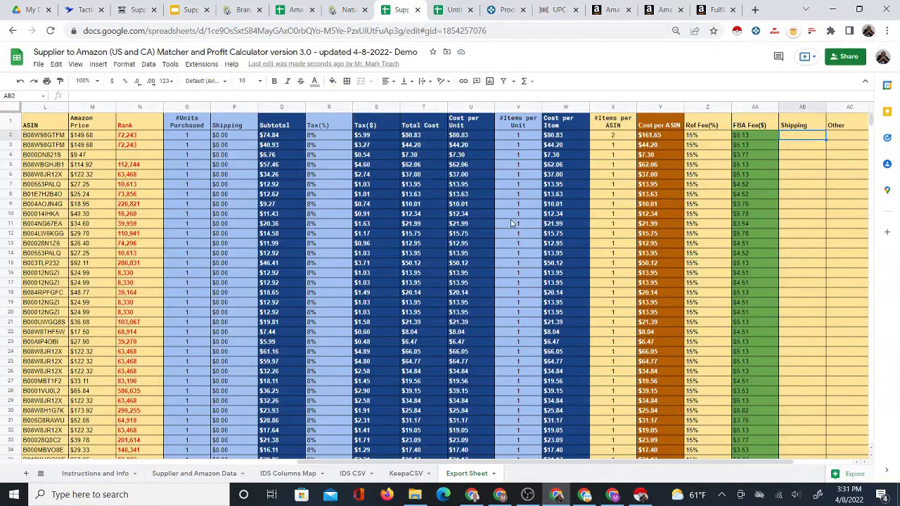